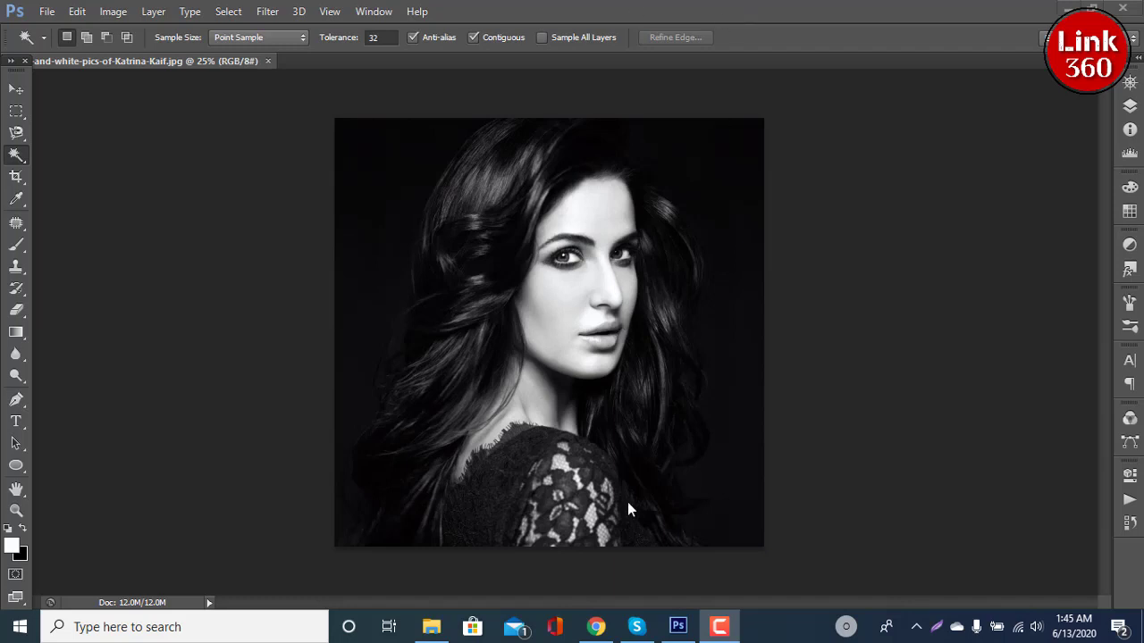
Confirm the image stays in RGB Color mode and show the Layers panel with only Background
left_click(114, 12)
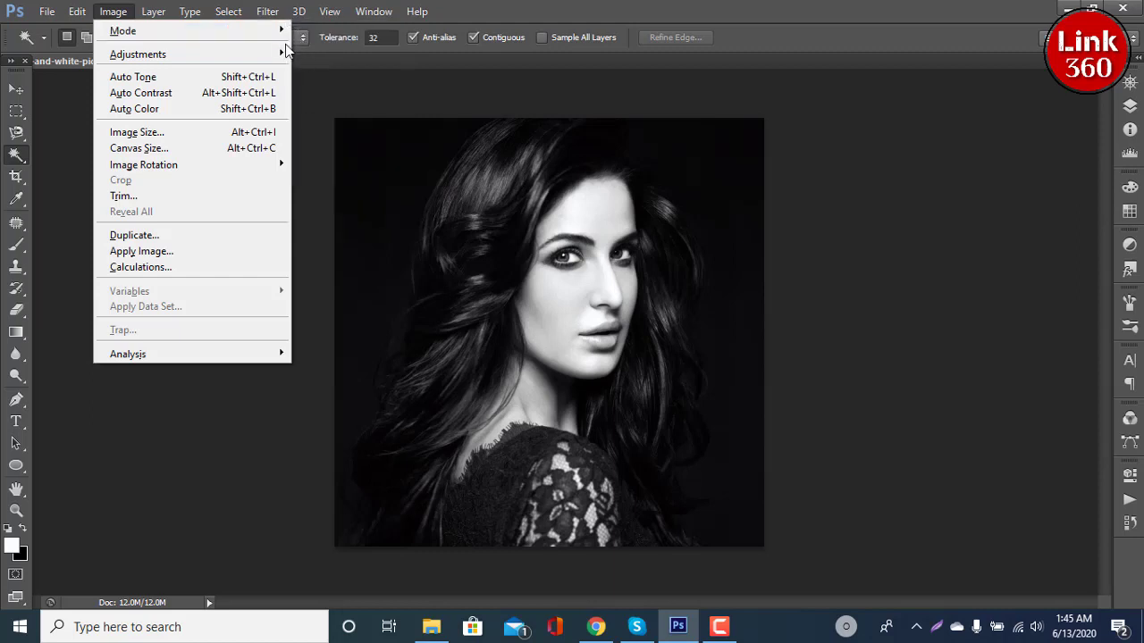
left_click(319, 96)
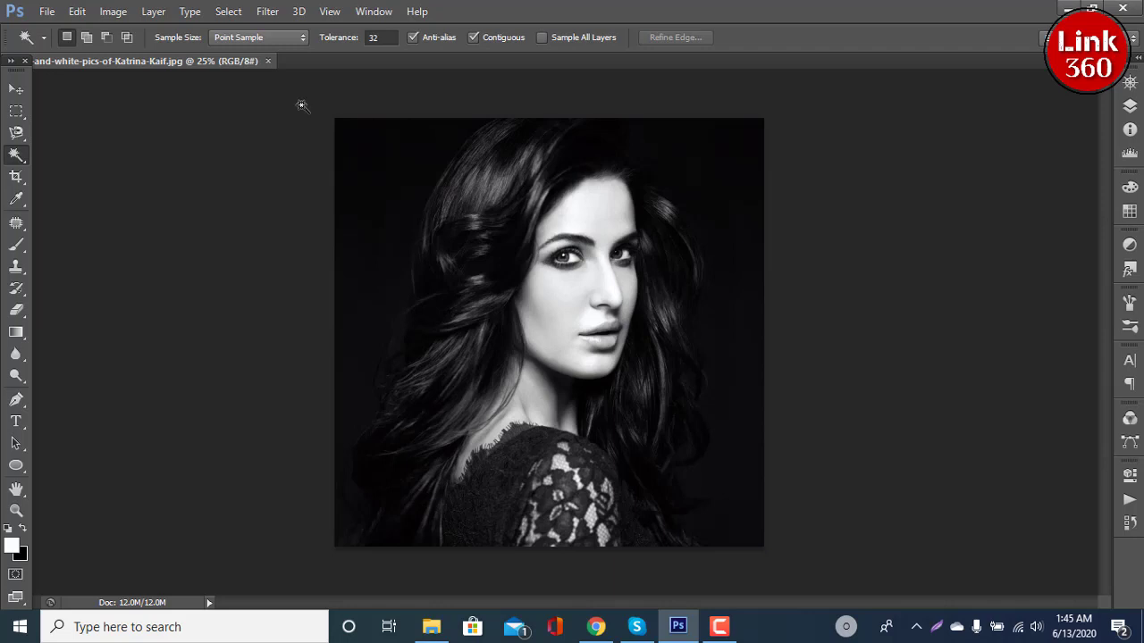
left_click(1130, 106)
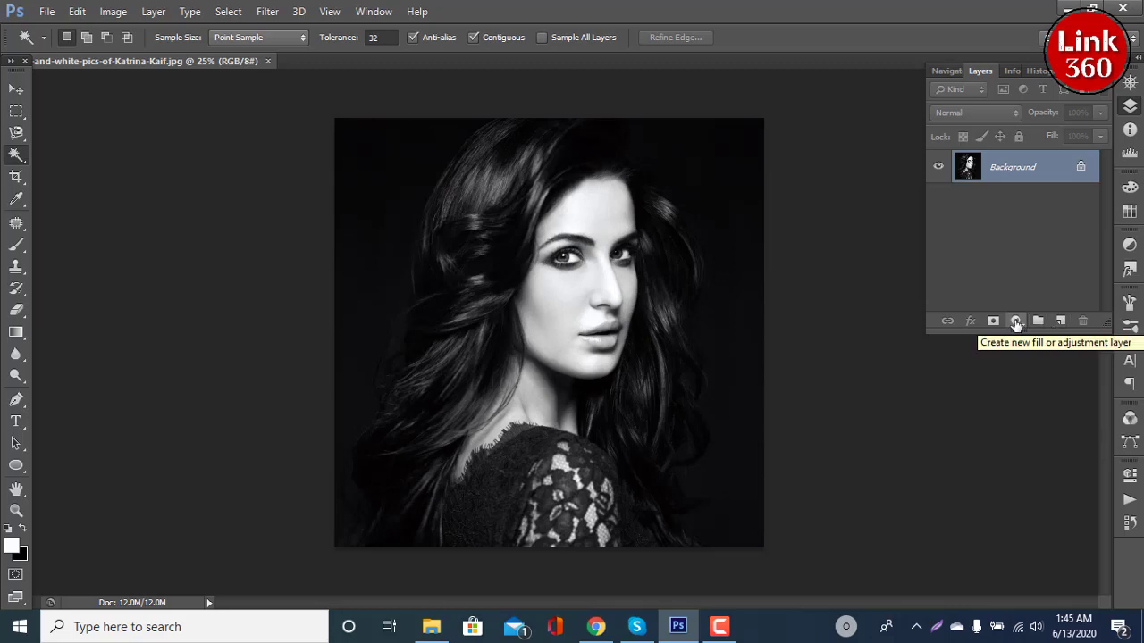
Add a Solid Color fill layer in deep magenta, hex 7f0553
left_click(1016, 322)
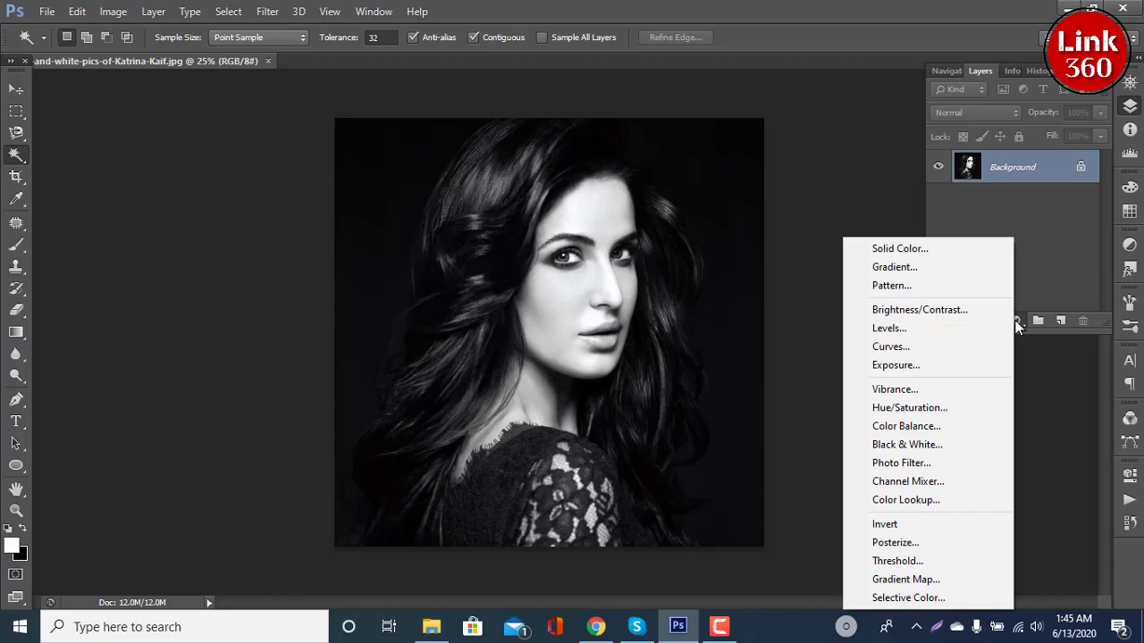
left_click(918, 250)
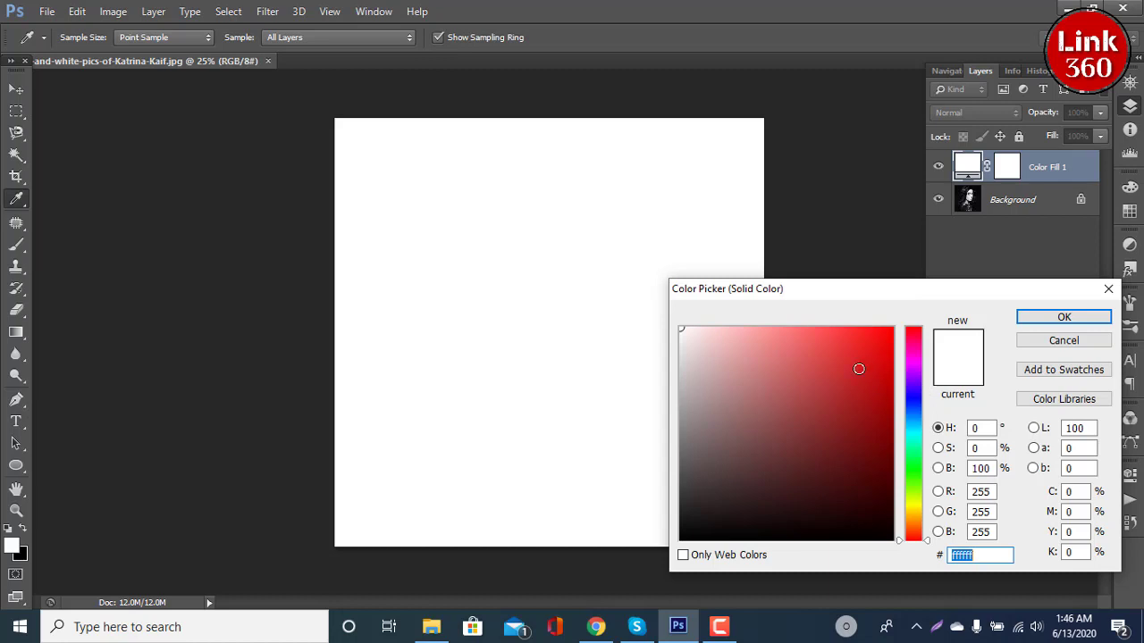
left_click_drag(866, 403, 867, 411)
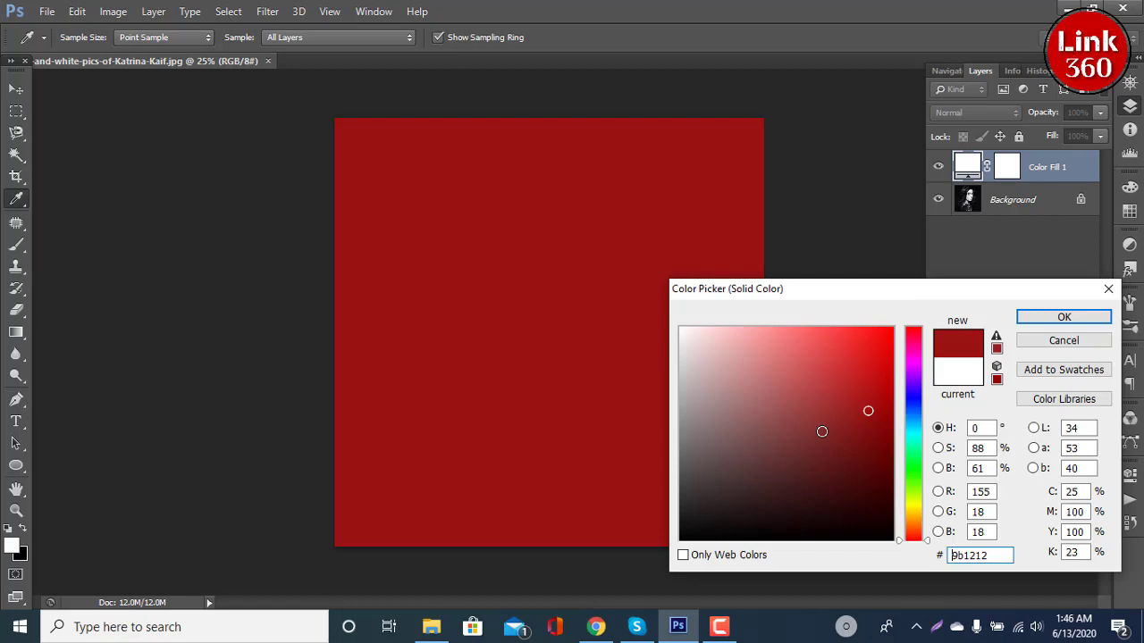
left_click_drag(992, 556, 938, 566)
type("7")
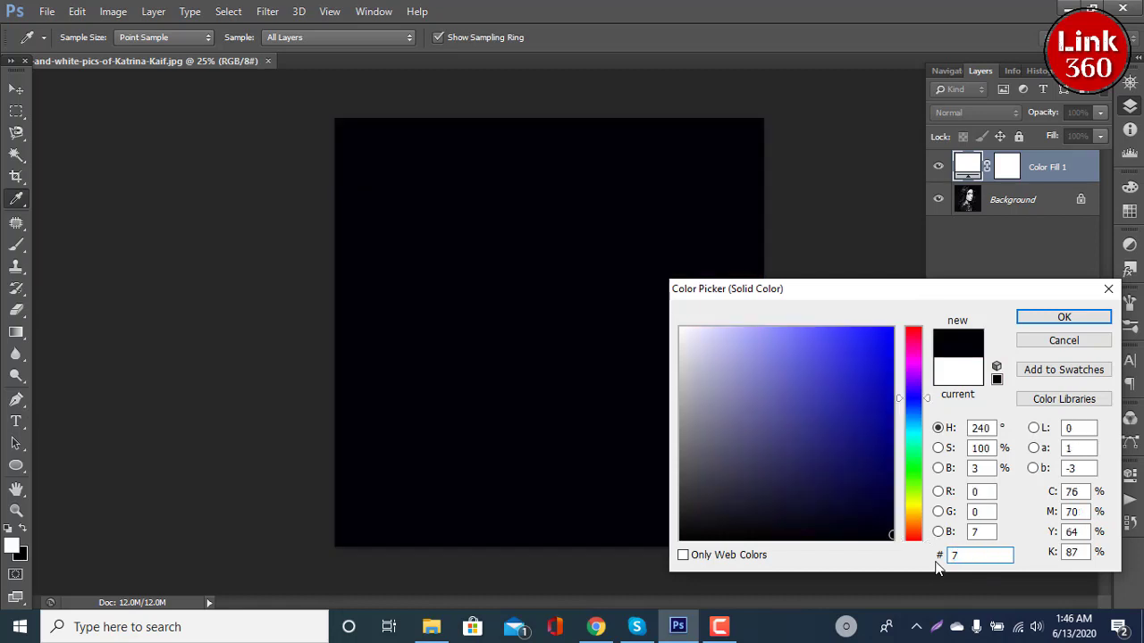
type("e")
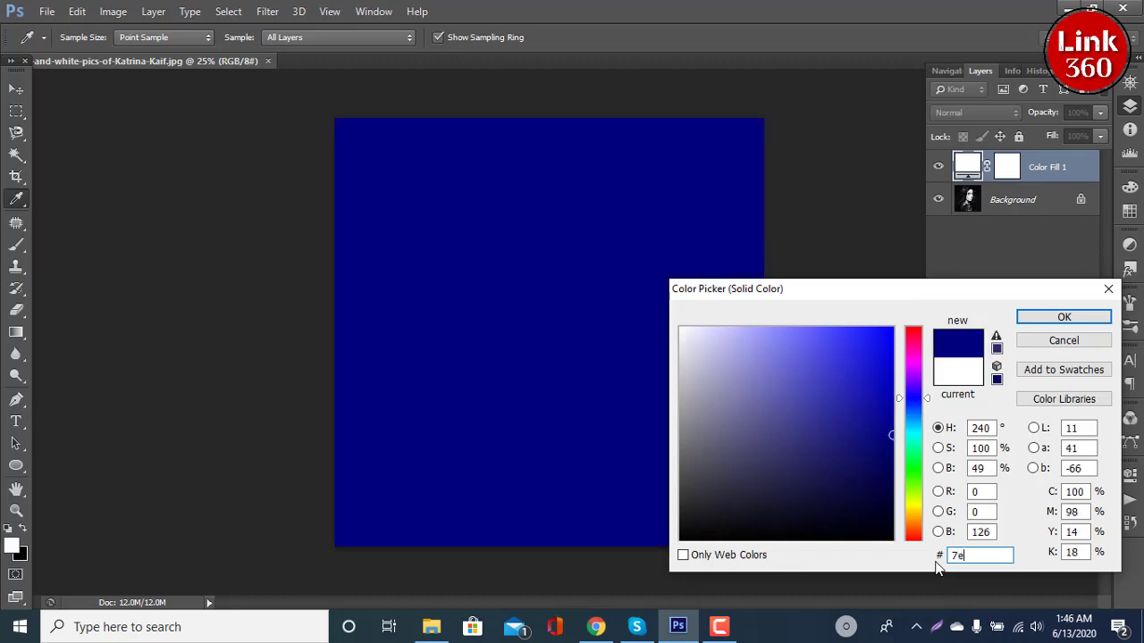
key("BackSpace")
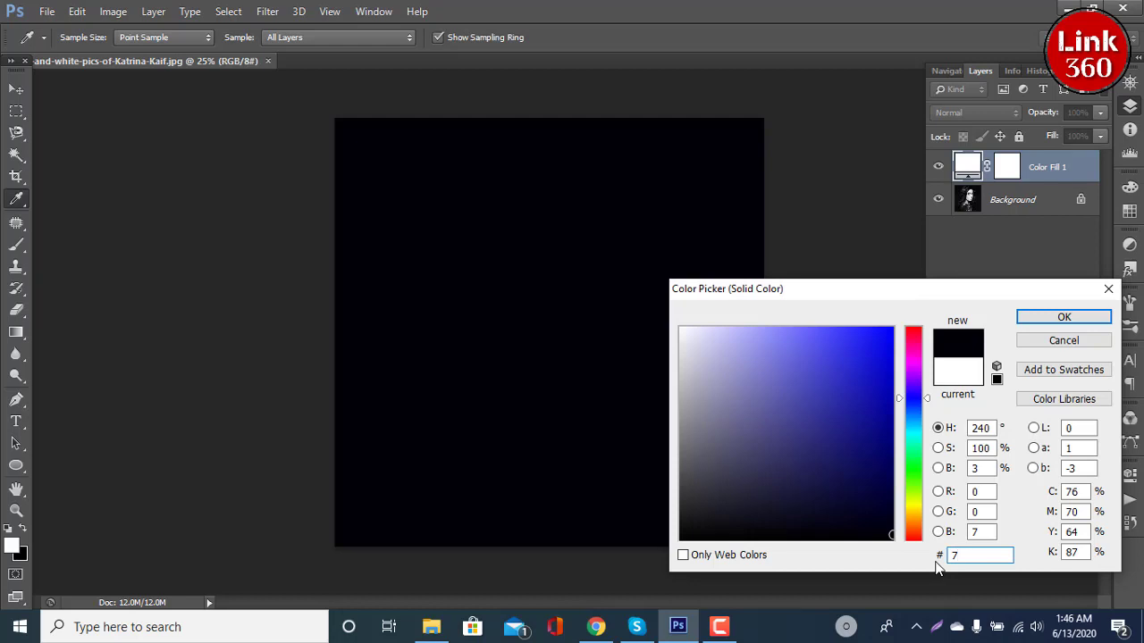
type("f")
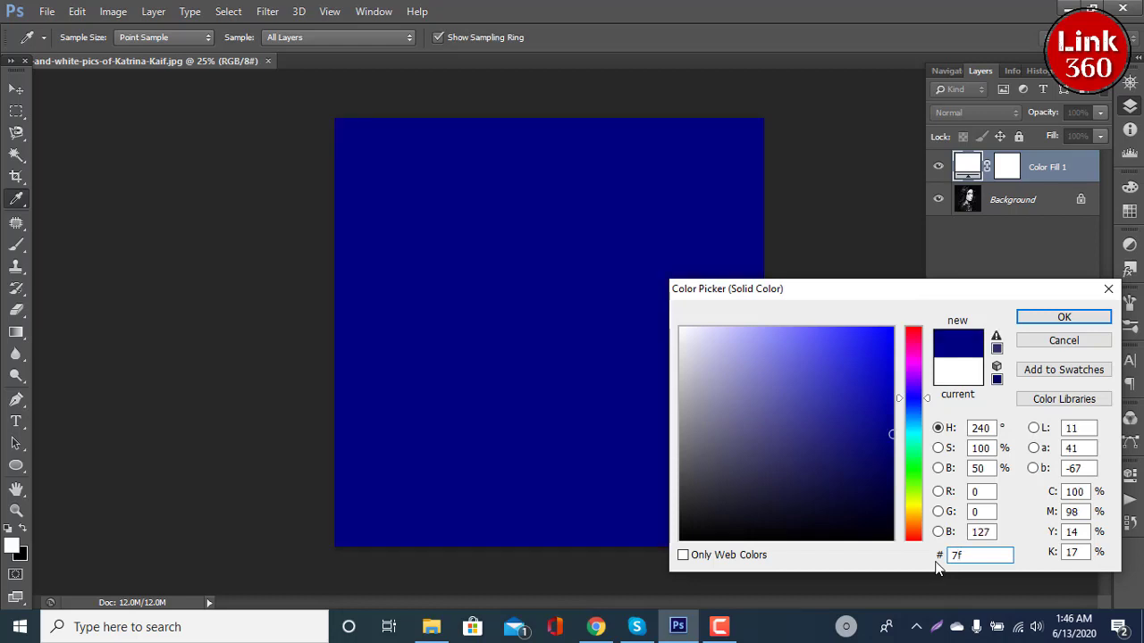
type("0")
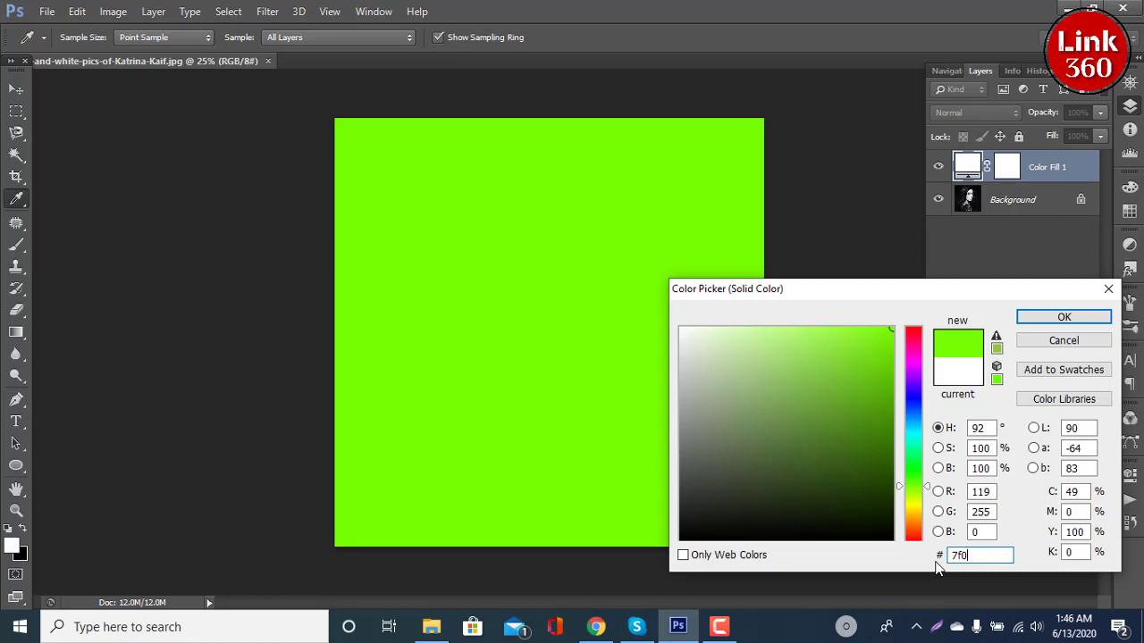
type("553")
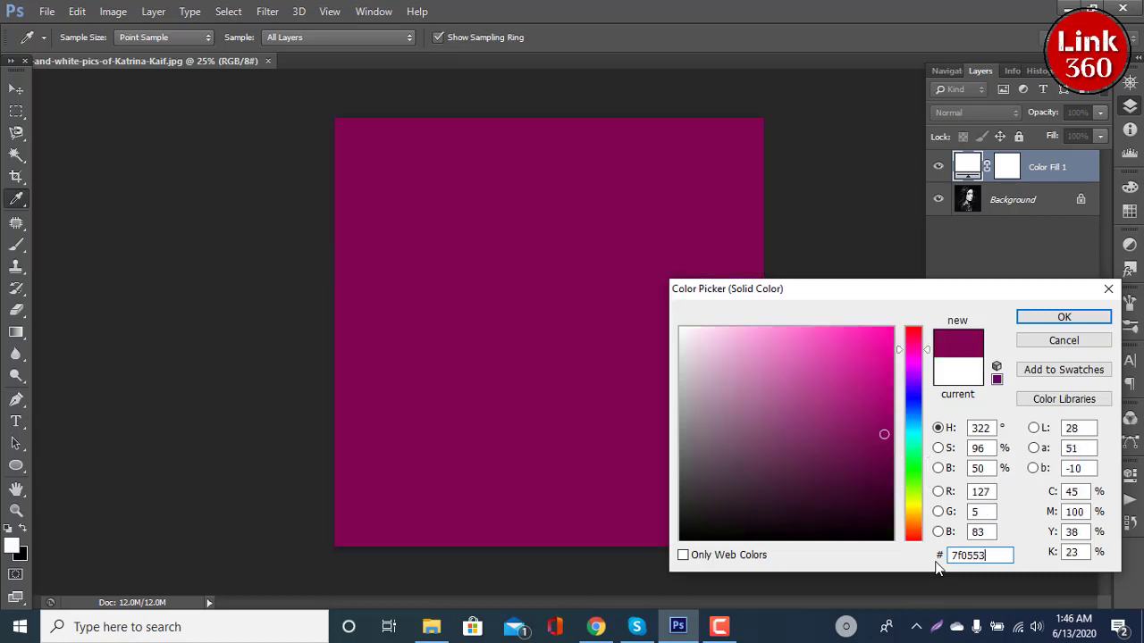
left_click(1063, 319)
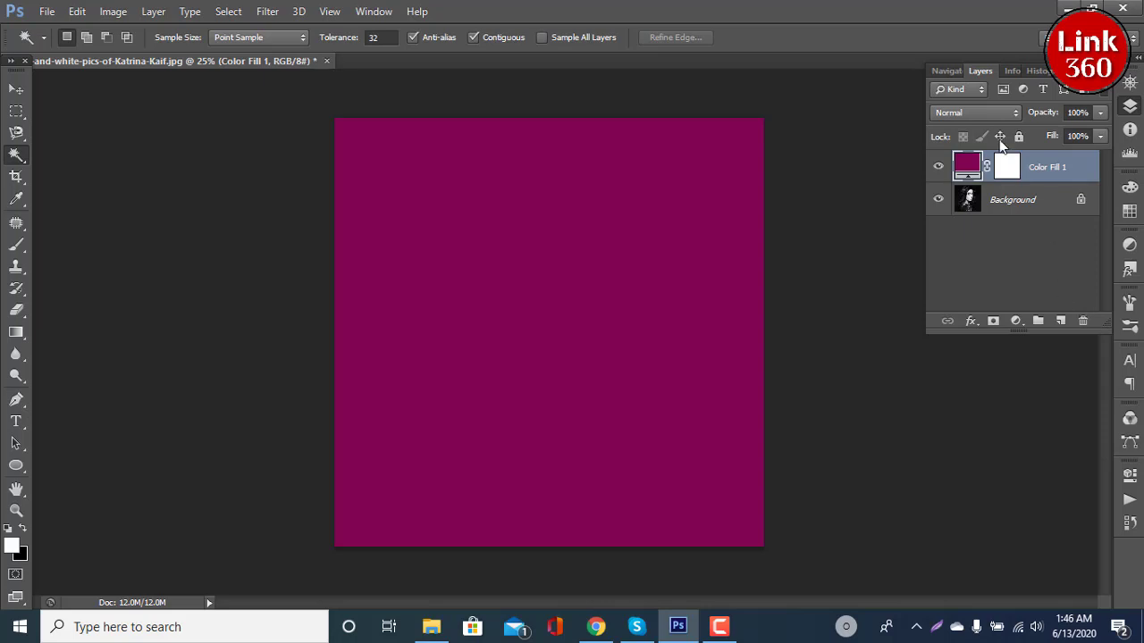
Set Color Fill 1 to Color blend mode and invert its mask to solid black
left_click(988, 113)
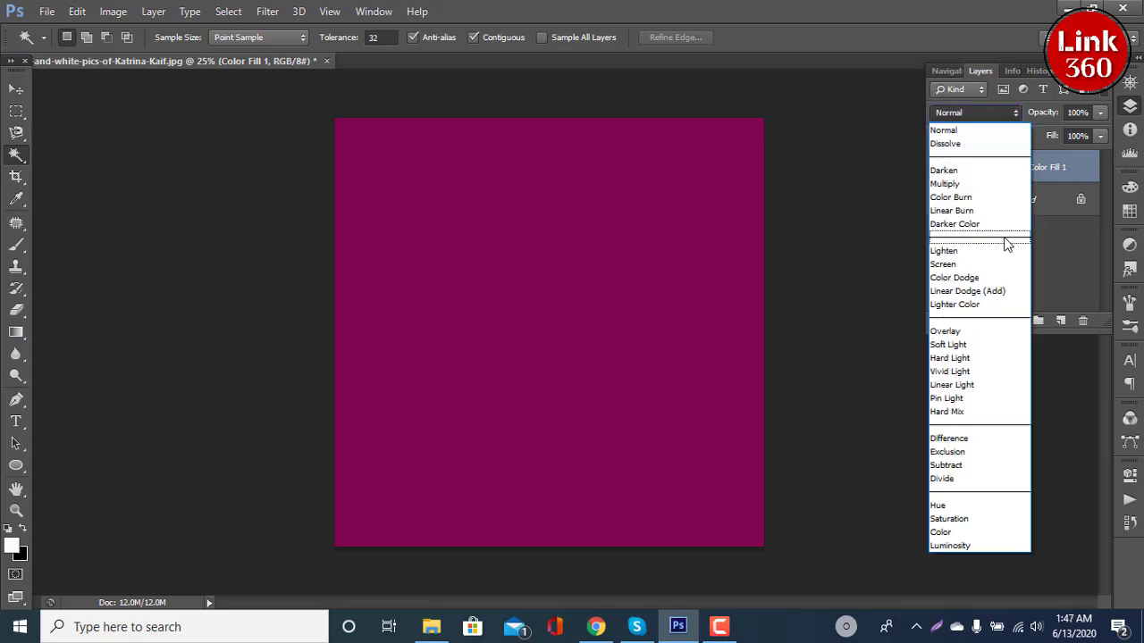
left_click(954, 531)
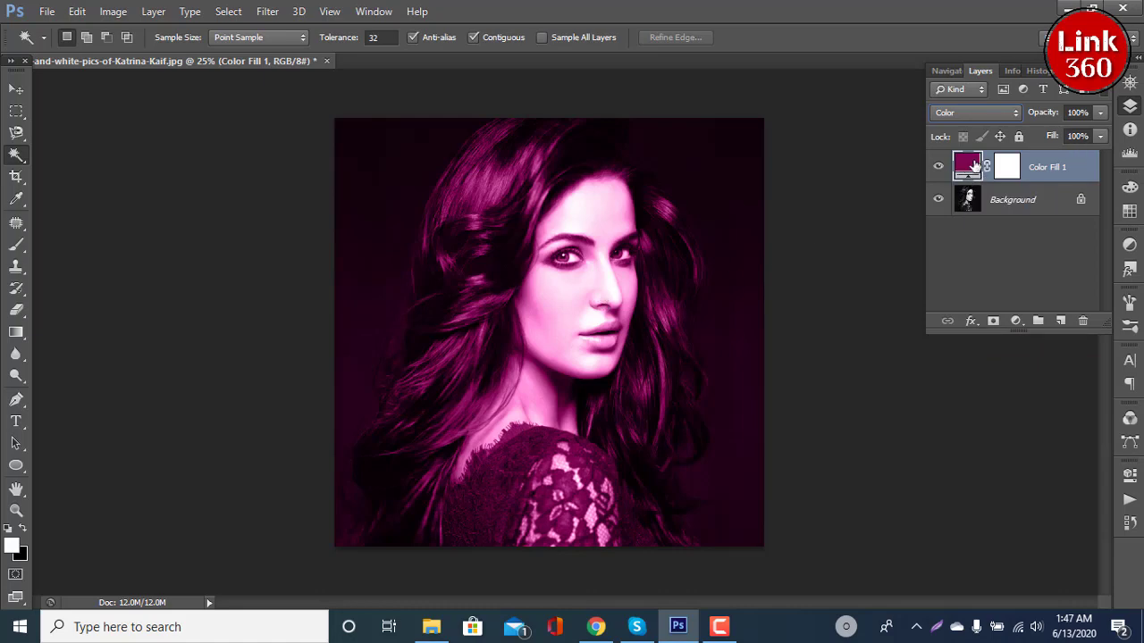
double_click(968, 166)
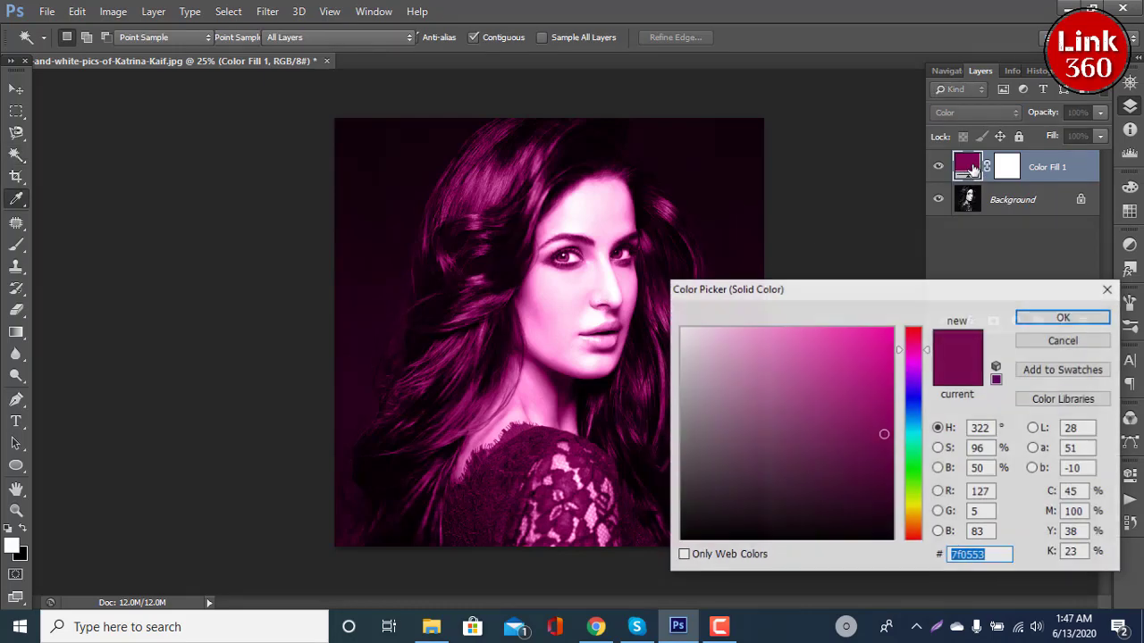
left_click(1070, 319)
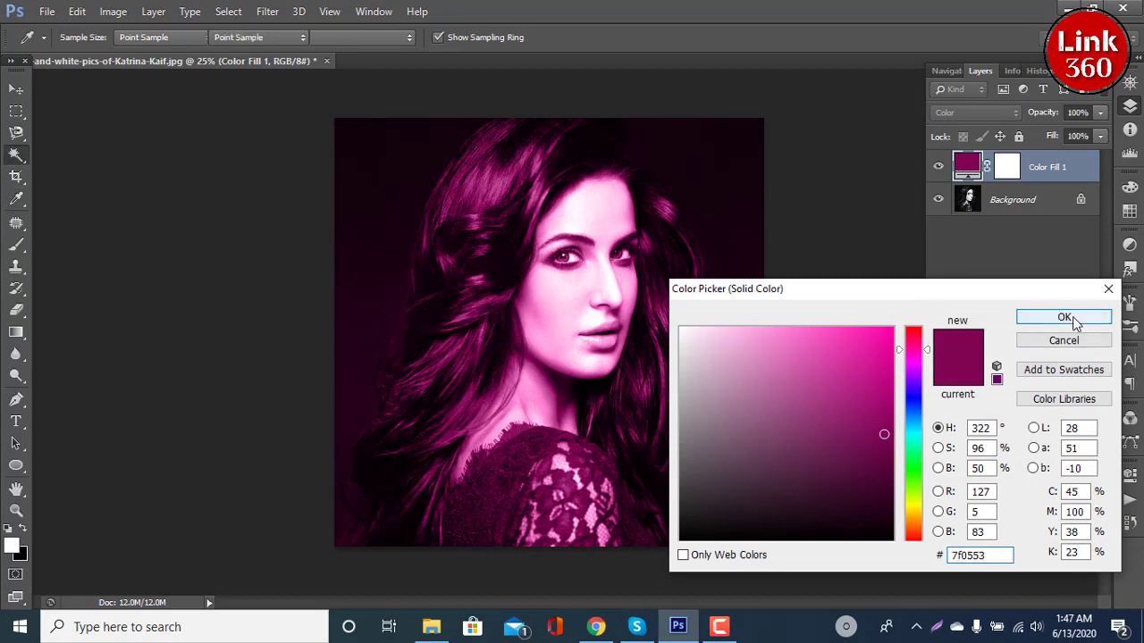
left_click(993, 113)
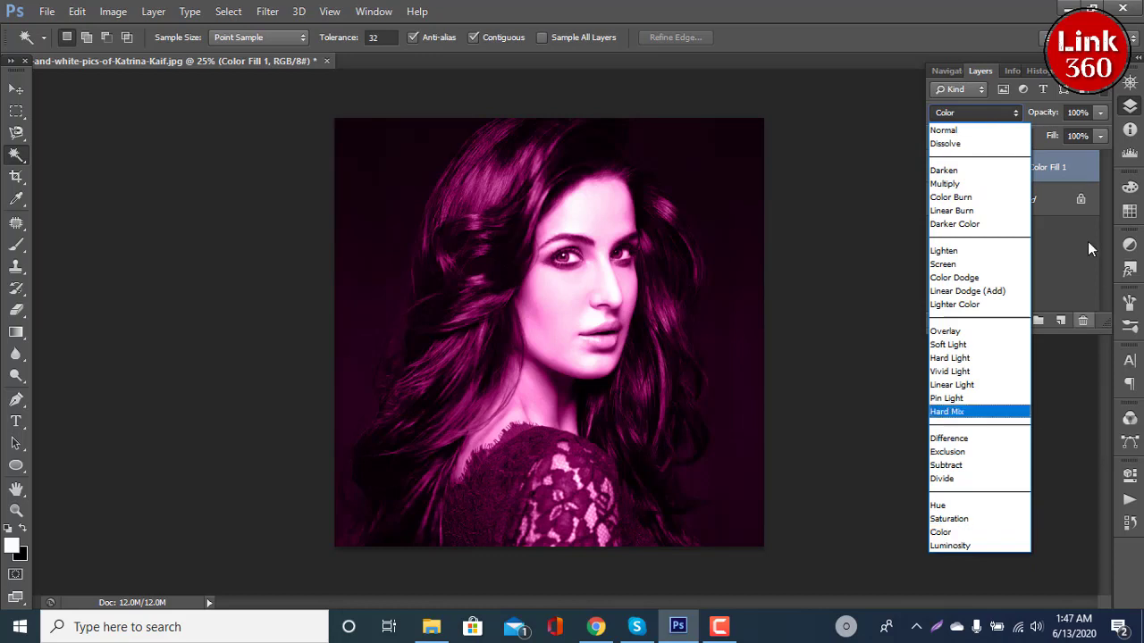
left_click(1081, 175)
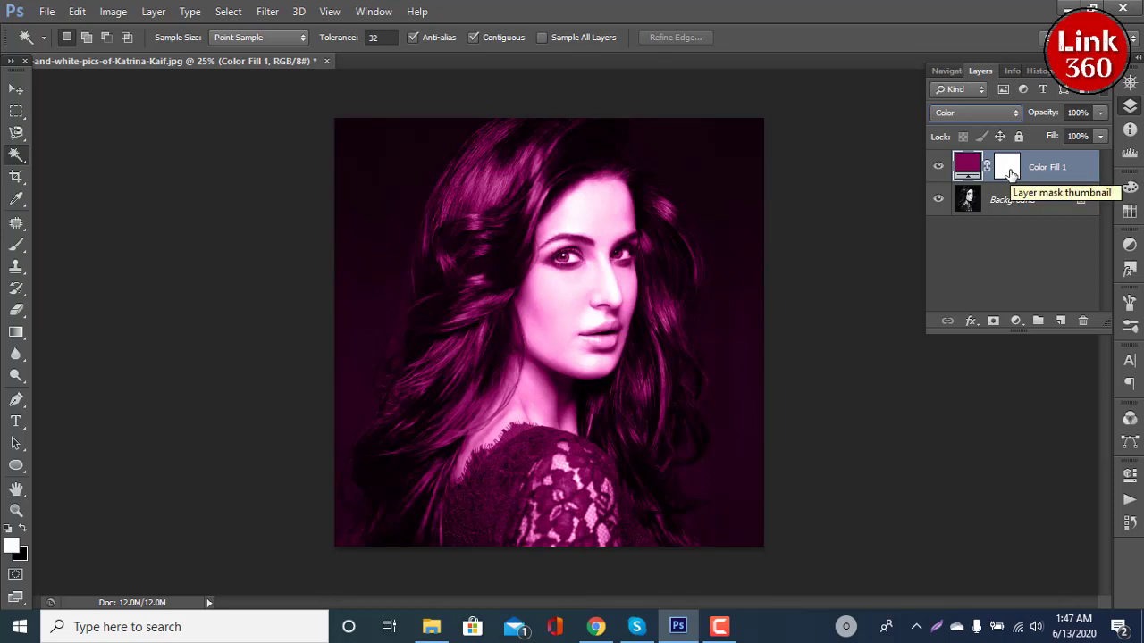
left_click(1011, 174)
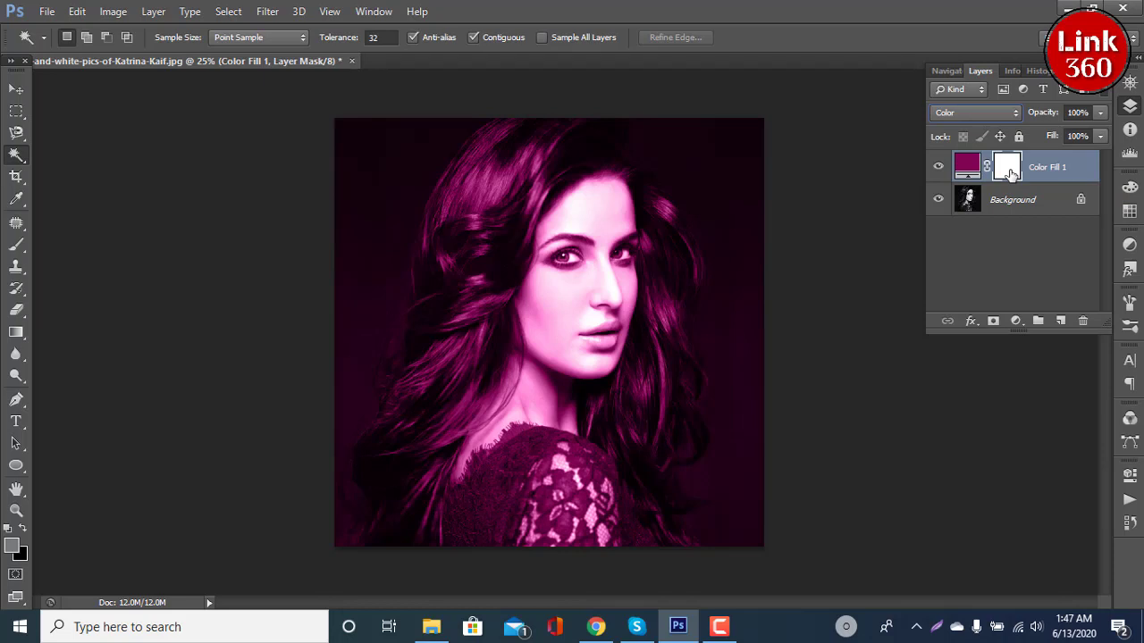
key("ctrl+i")
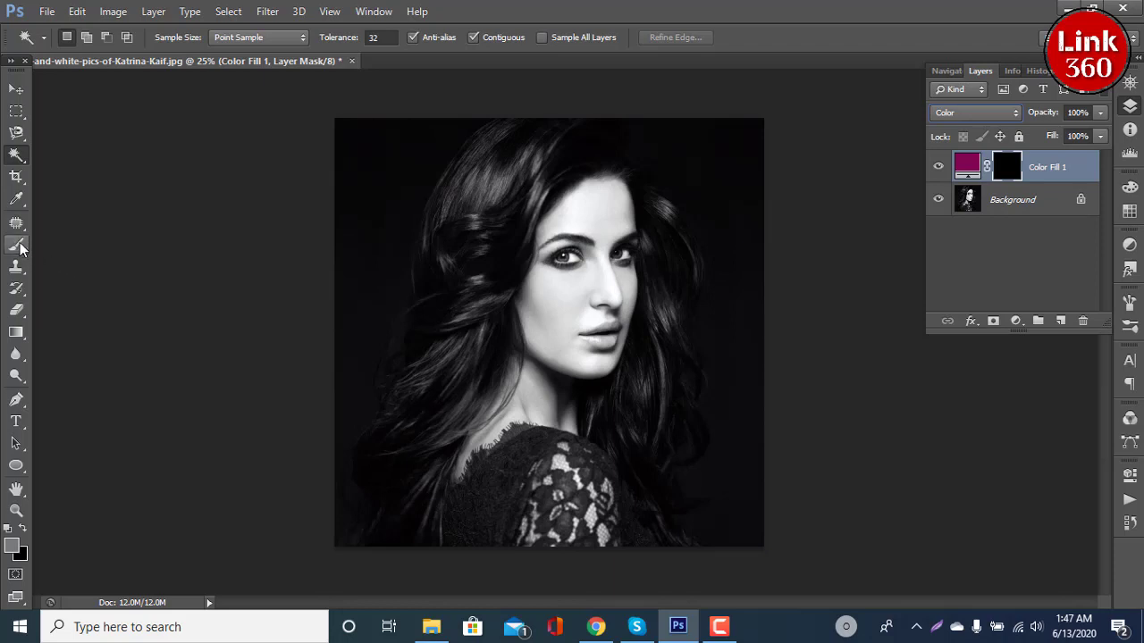
Select the Brush tool with white (ffffff) as the foreground colour
left_click(19, 247)
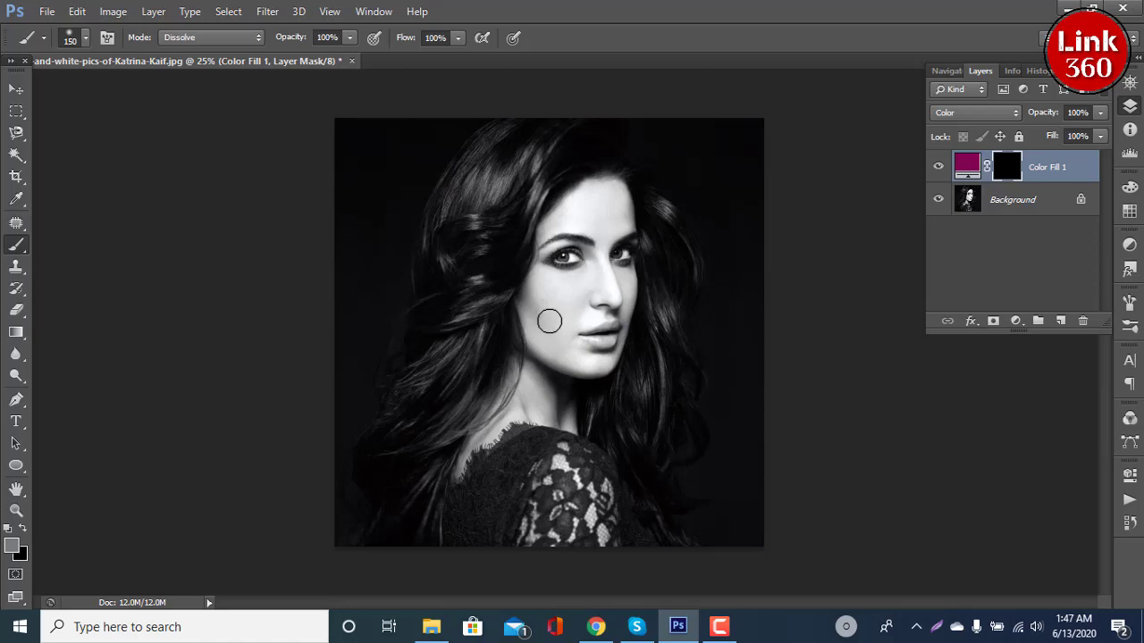
left_click(14, 548)
type("ffffff")
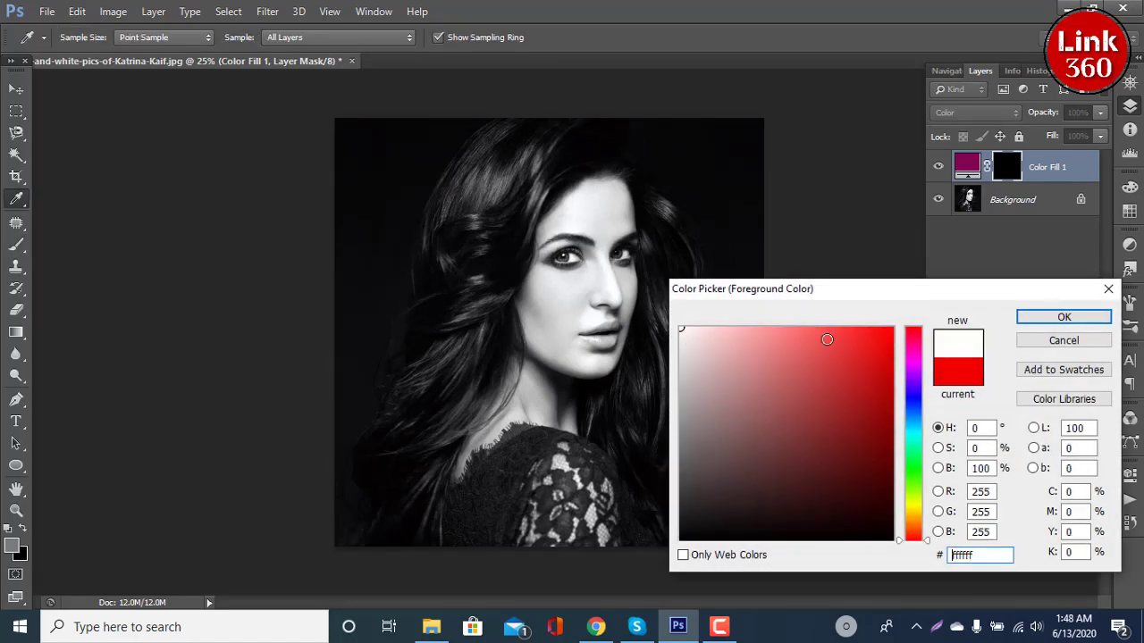
left_click(1094, 318)
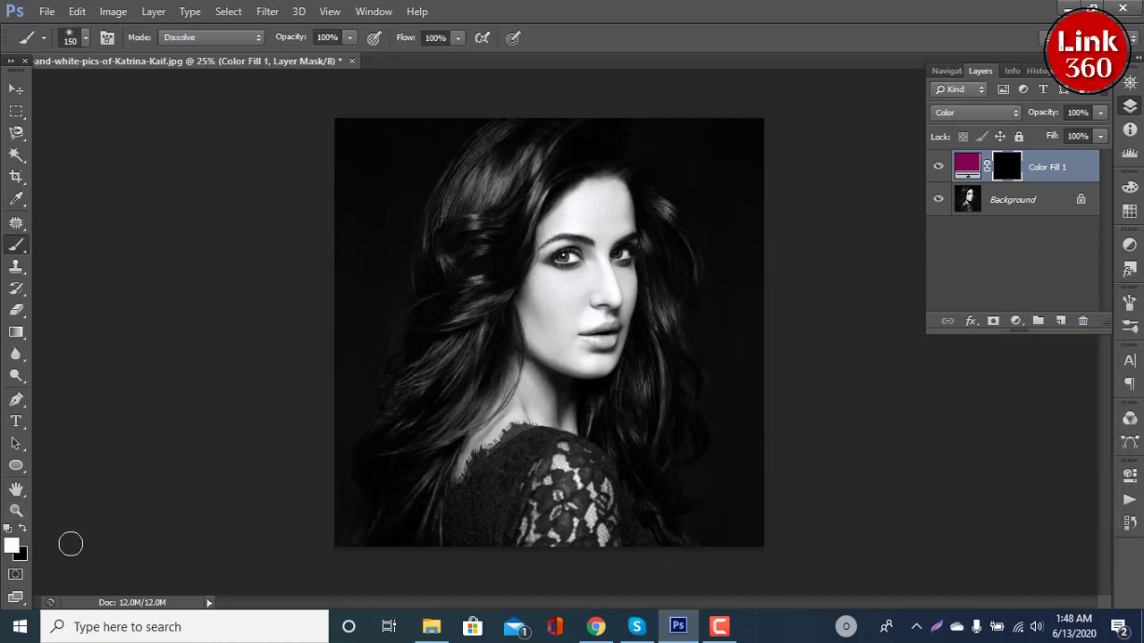
Zoom in on the dress and paint white on the mask over the shoulder lace
key("ctrl+plus")
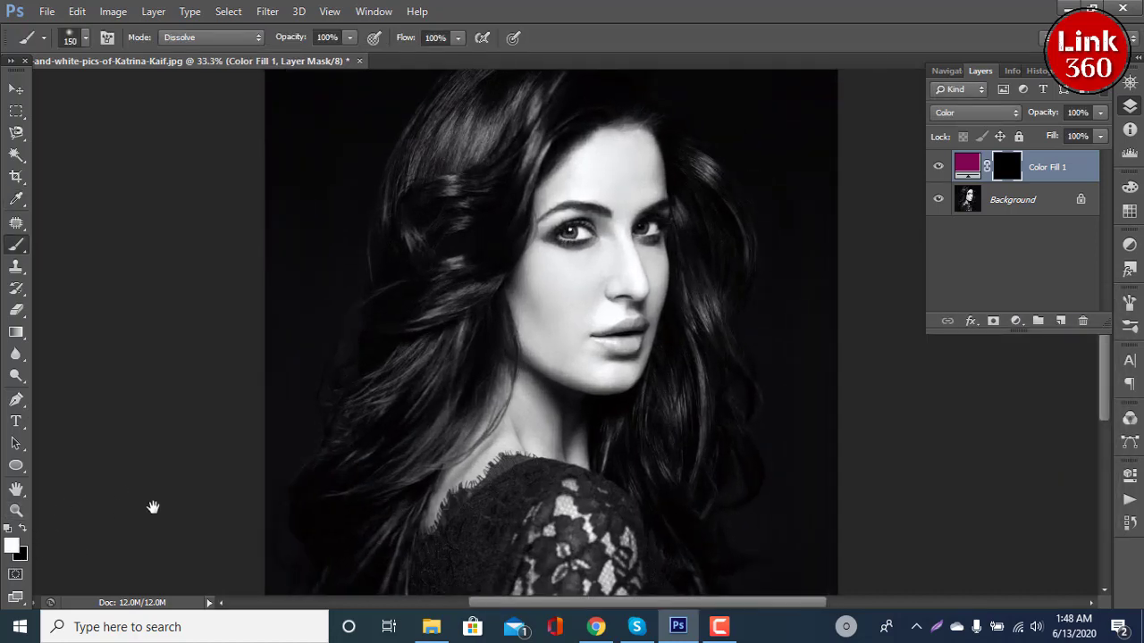
left_click_drag(153, 506, 268, 494)
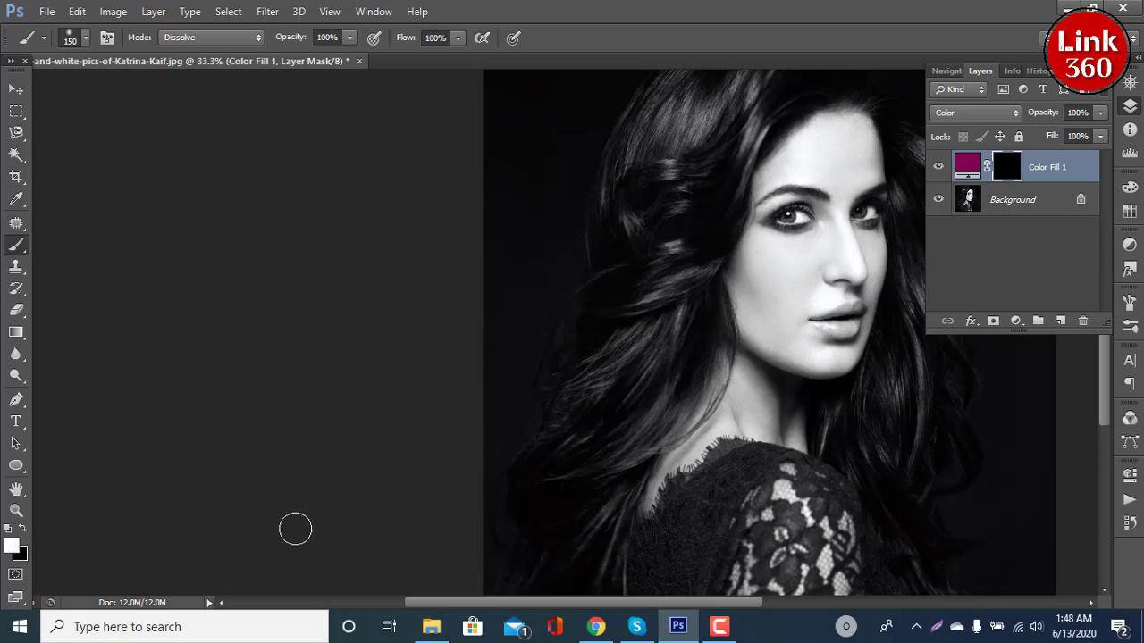
left_click_drag(396, 492, 254, 424)
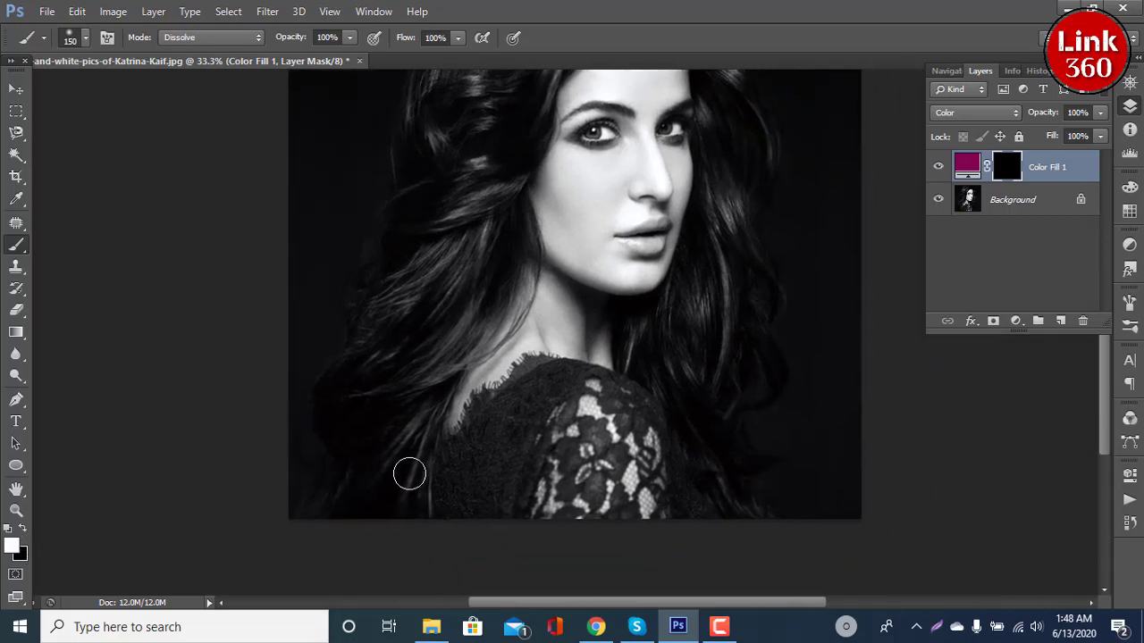
key("ctrl+plus")
mouse_move(448, 477)
left_mouse_down()
mouse_move(395, 388)
mouse_move(364, 437)
mouse_move(364, 446)
mouse_move(418, 384)
mouse_move(449, 381)
mouse_move(456, 394)
mouse_move(475, 325)
mouse_move(429, 352)
mouse_move(387, 401)
mouse_move(490, 332)
mouse_move(427, 401)
mouse_move(390, 417)
mouse_move(405, 353)
mouse_move(378, 375)
mouse_move(319, 497)
mouse_move(390, 455)
mouse_move(344, 499)
mouse_move(462, 401)
mouse_move(390, 513)
mouse_move(454, 421)
mouse_move(504, 394)
mouse_move(468, 454)
mouse_move(524, 421)
mouse_move(470, 500)
mouse_move(569, 403)
mouse_move(501, 510)
mouse_move(588, 422)
mouse_move(616, 432)
mouse_move(623, 394)
mouse_move(721, 518)
mouse_move(599, 331)
mouse_move(500, 298)
mouse_move(464, 297)
mouse_move(416, 343)
mouse_move(385, 347)
mouse_move(347, 423)
left_mouse_up()
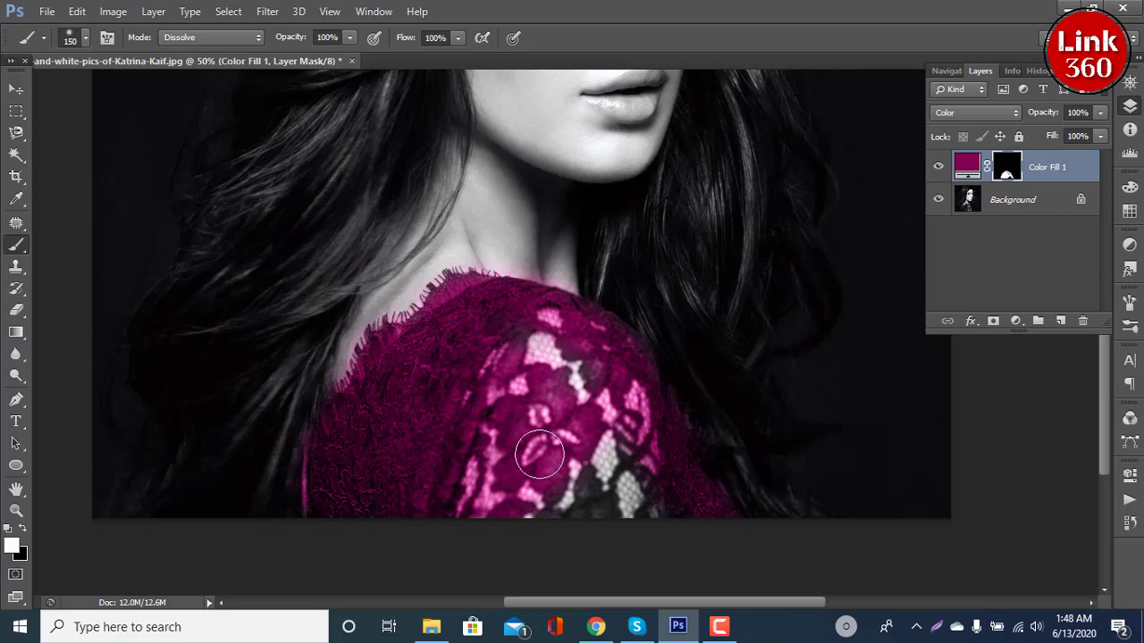
Extend the magenta over the lace sleeve and shoulder edge, panning up to the neck
mouse_move(632, 520)
left_mouse_down()
mouse_move(629, 444)
mouse_move(565, 361)
mouse_move(496, 355)
mouse_move(459, 416)
mouse_move(421, 524)
mouse_move(385, 485)
mouse_move(485, 360)
mouse_move(502, 317)
left_mouse_up()
scroll(502, 317, "up", 2)
left_click_drag(345, 378, 460, 331)
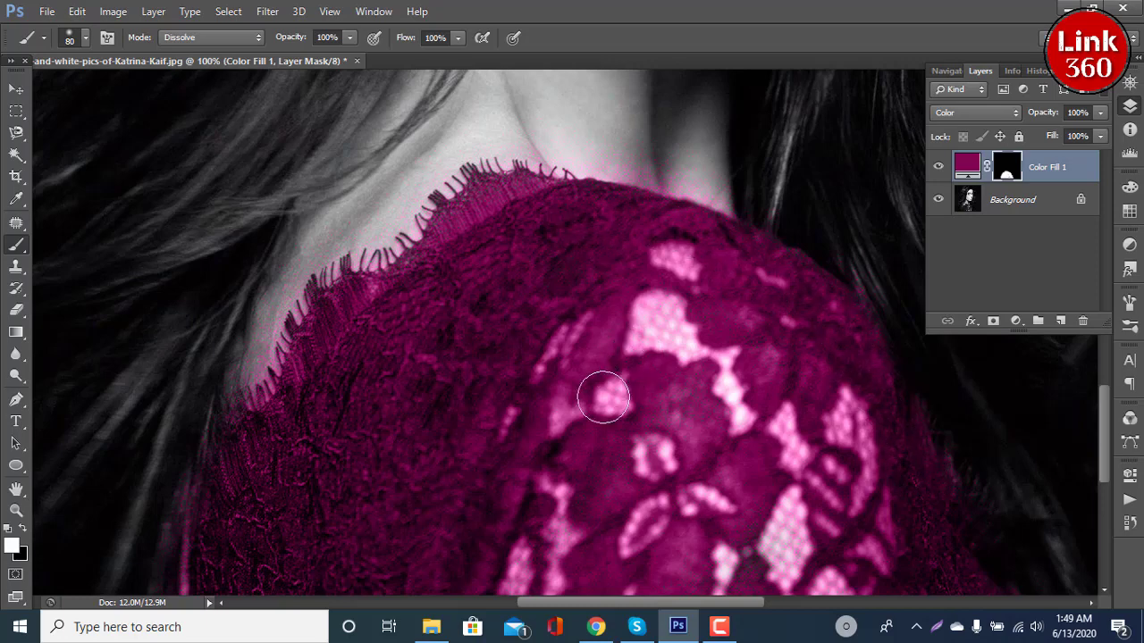
scroll(603, 398, "down", 5)
scroll(587, 286, "down", 3)
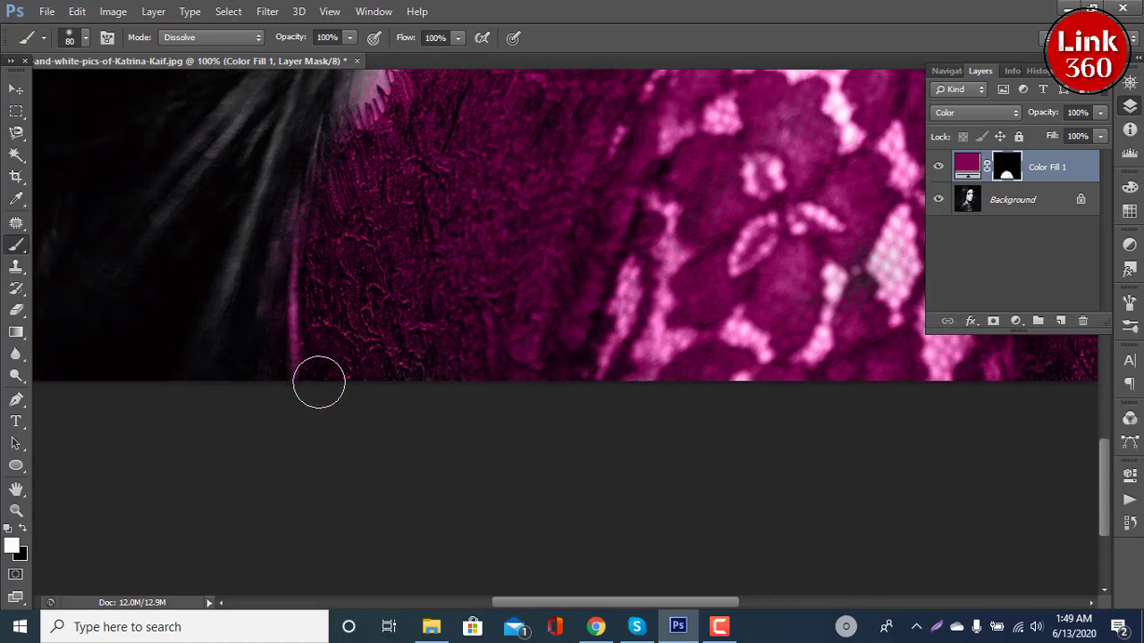
left_click_drag(409, 265, 330, 511)
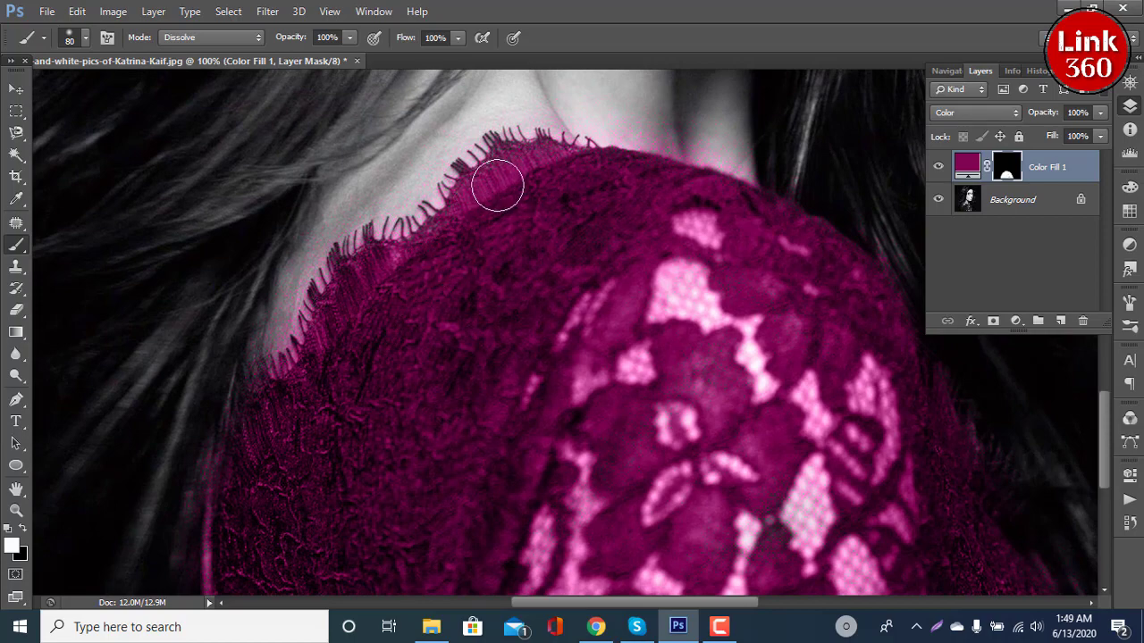
mouse_move(582, 179)
left_mouse_down()
mouse_move(483, 439)
mouse_move(469, 387)
left_mouse_up()
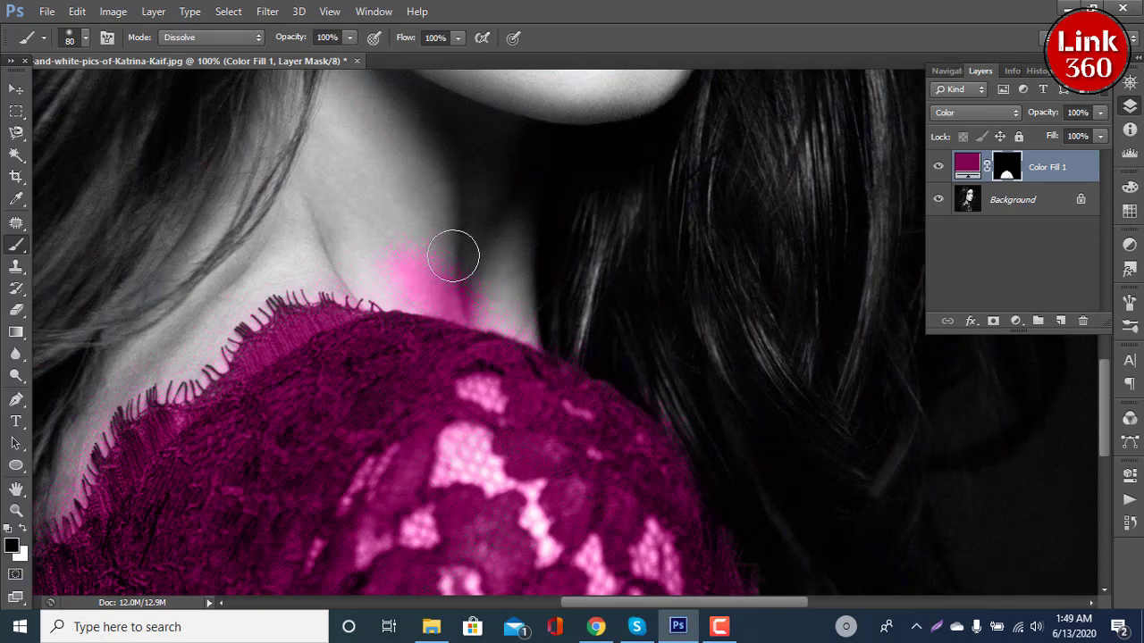
Paint black over the neck spill, zoom to 200% and shrink the brush to 40
mouse_move(392, 249)
left_mouse_down()
mouse_move(378, 259)
mouse_move(491, 297)
left_mouse_up()
key("ctrl+plus")
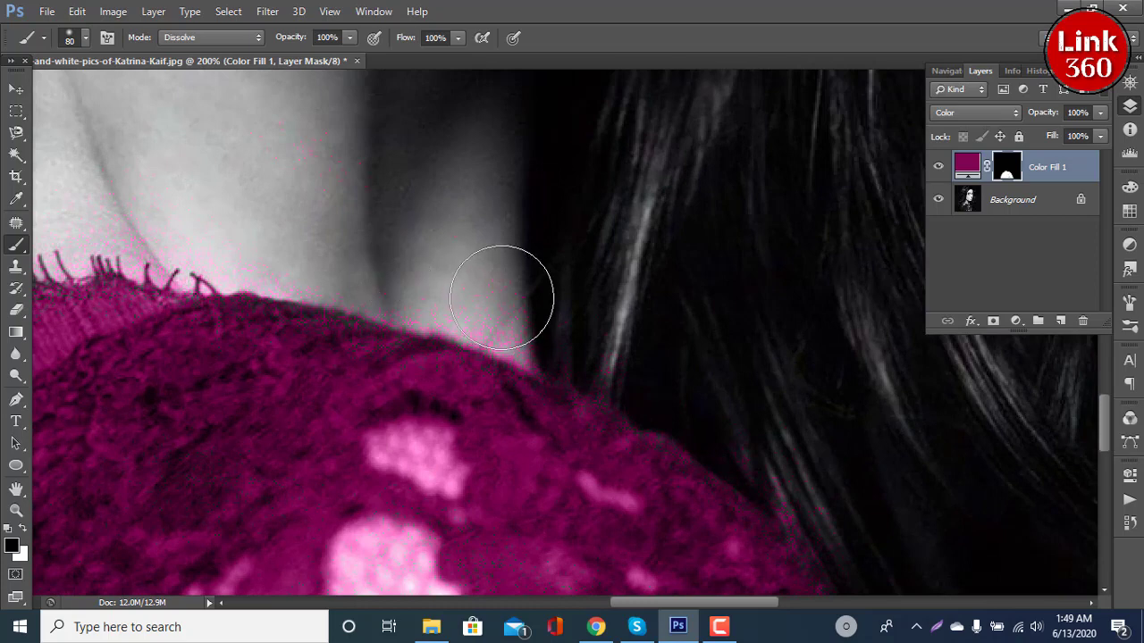
key("bracketleft")
key("bracketleft")
key("bracketleft")
key("bracketleft")
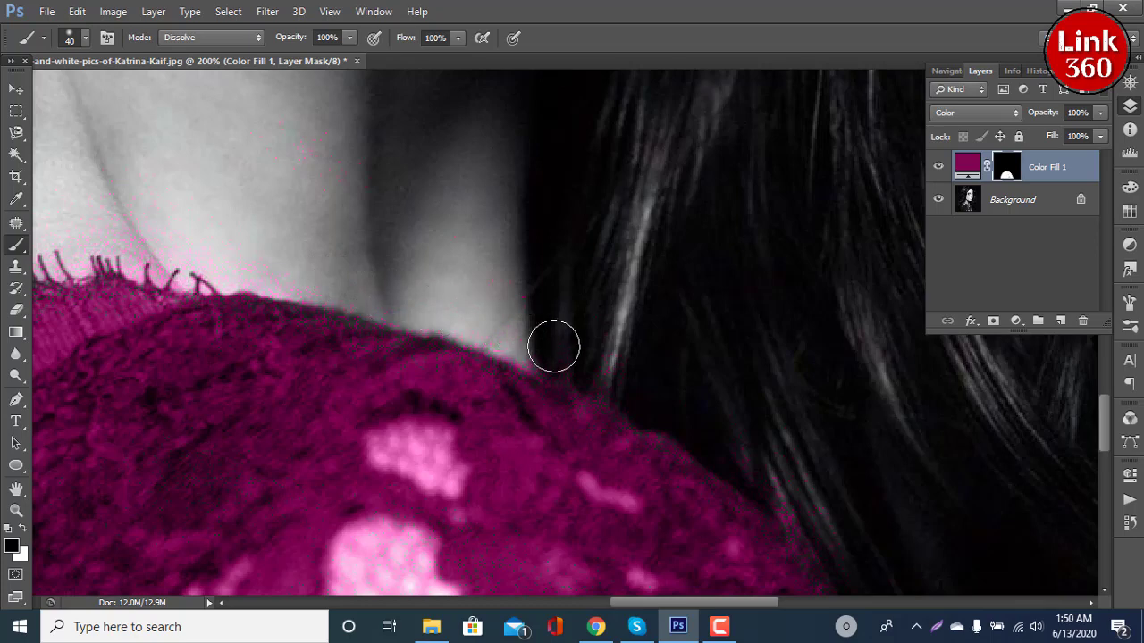
left_click_drag(340, 334, 743, 365)
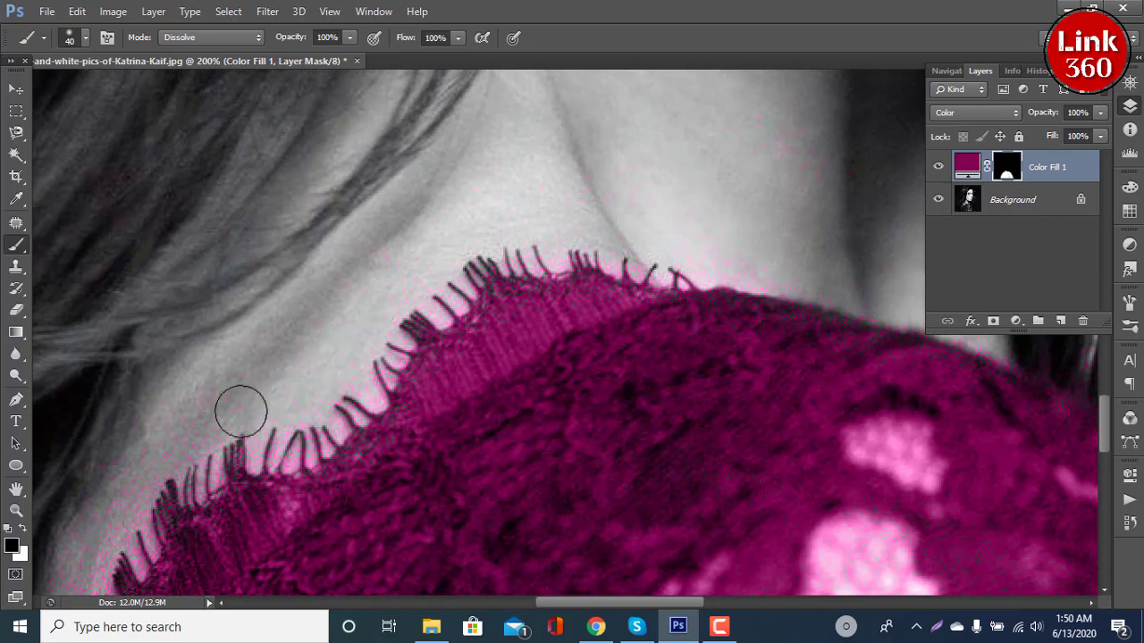
left_click_drag(288, 441, 517, 232)
Remove the pink tint from the skin along the lace and strap edges
left_click_drag(411, 229, 311, 367)
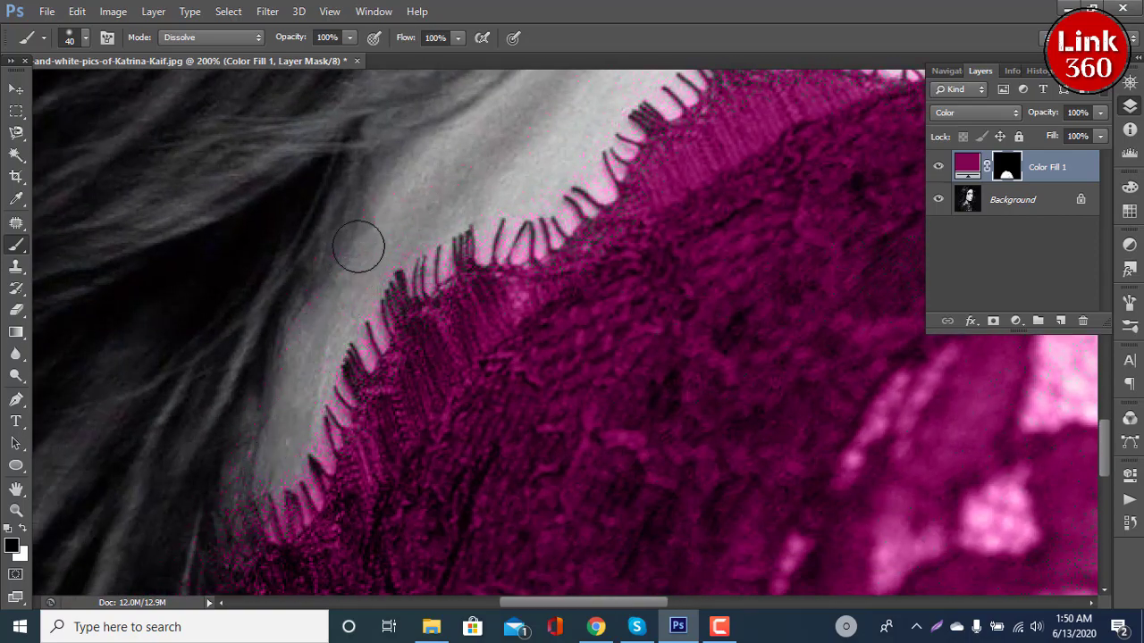
left_click_drag(222, 486, 384, 197)
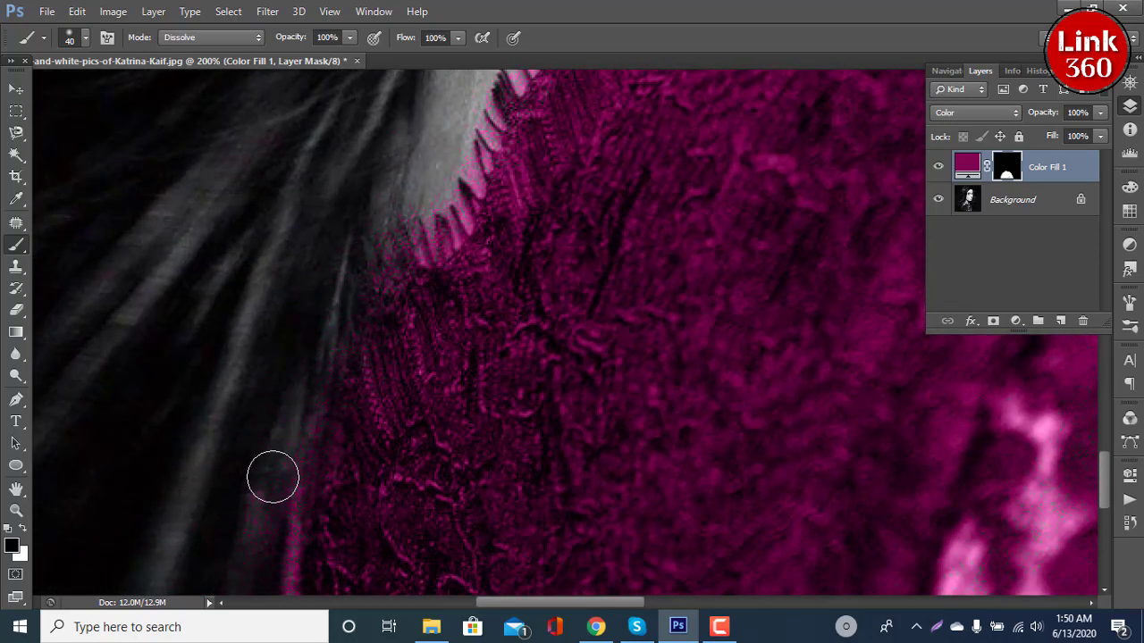
left_click_drag(273, 475, 338, 272)
mouse_move(364, 160)
left_mouse_down()
mouse_move(337, 355)
mouse_move(342, 557)
mouse_move(343, 248)
mouse_move(301, 459)
mouse_move(294, 146)
mouse_move(258, 403)
mouse_move(313, 340)
mouse_move(376, 153)
mouse_move(321, 456)
mouse_move(342, 536)
mouse_move(370, 188)
mouse_move(433, 206)
left_mouse_up()
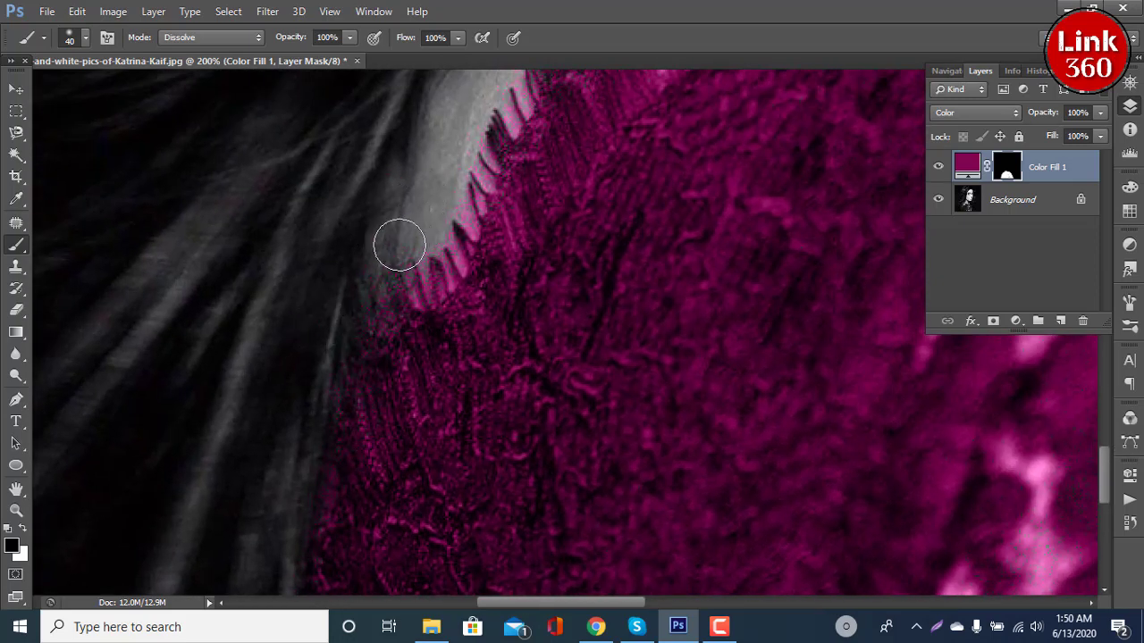
left_click_drag(520, 242, 322, 536)
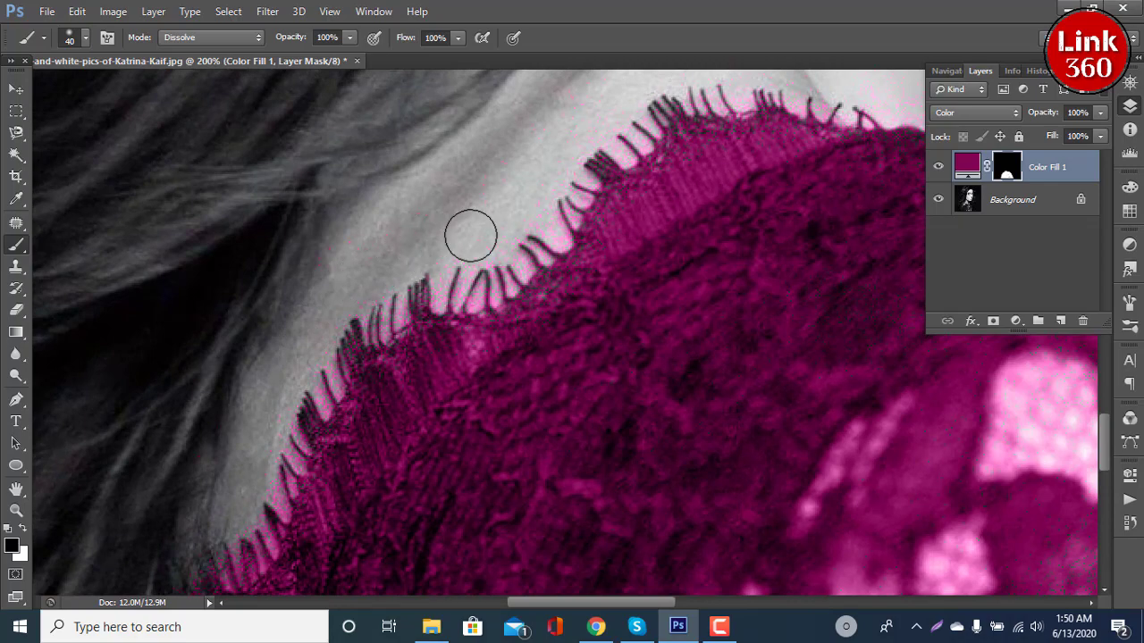
left_click_drag(518, 238, 299, 324)
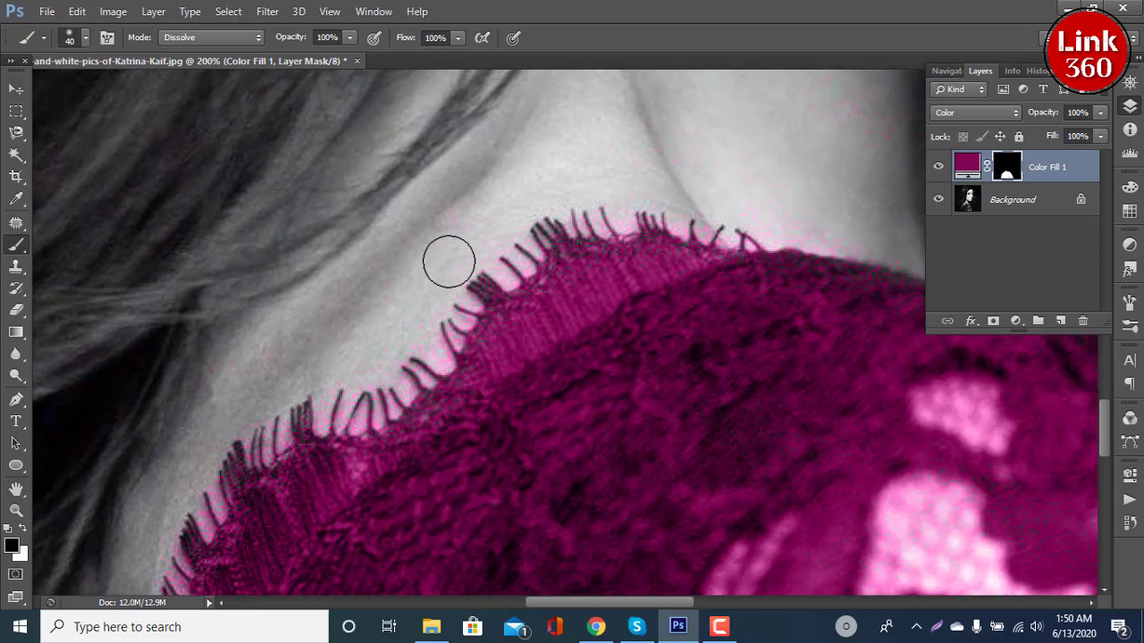
left_click_drag(401, 251, 393, 251)
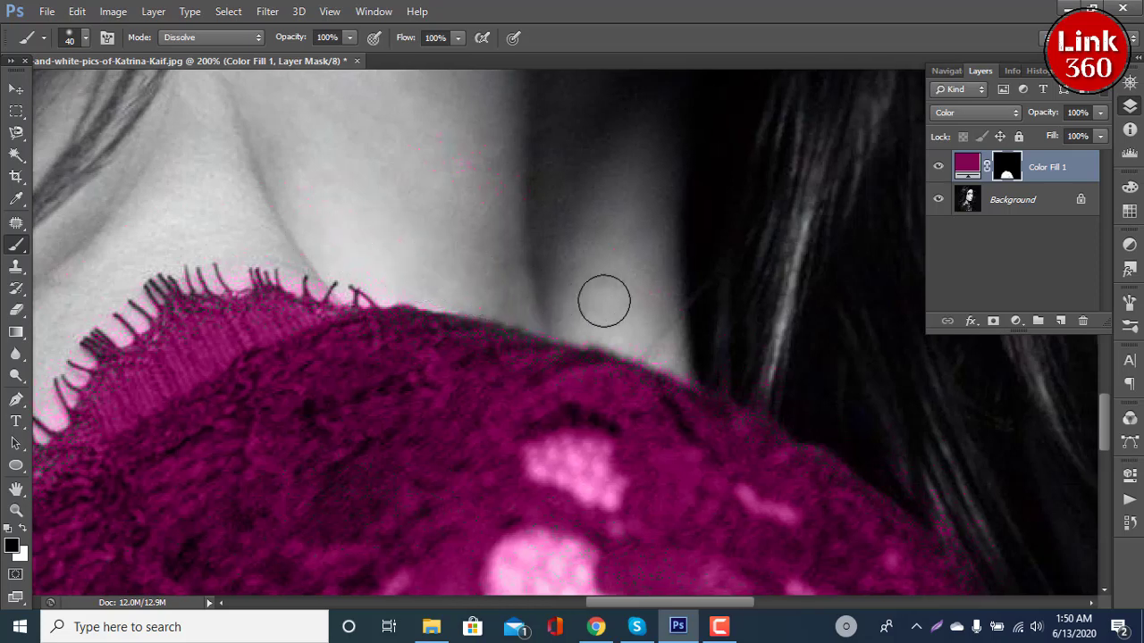
Zoom back out to 33.3% to review the cleaned dress edge
scroll(498, 255, "down", 2)
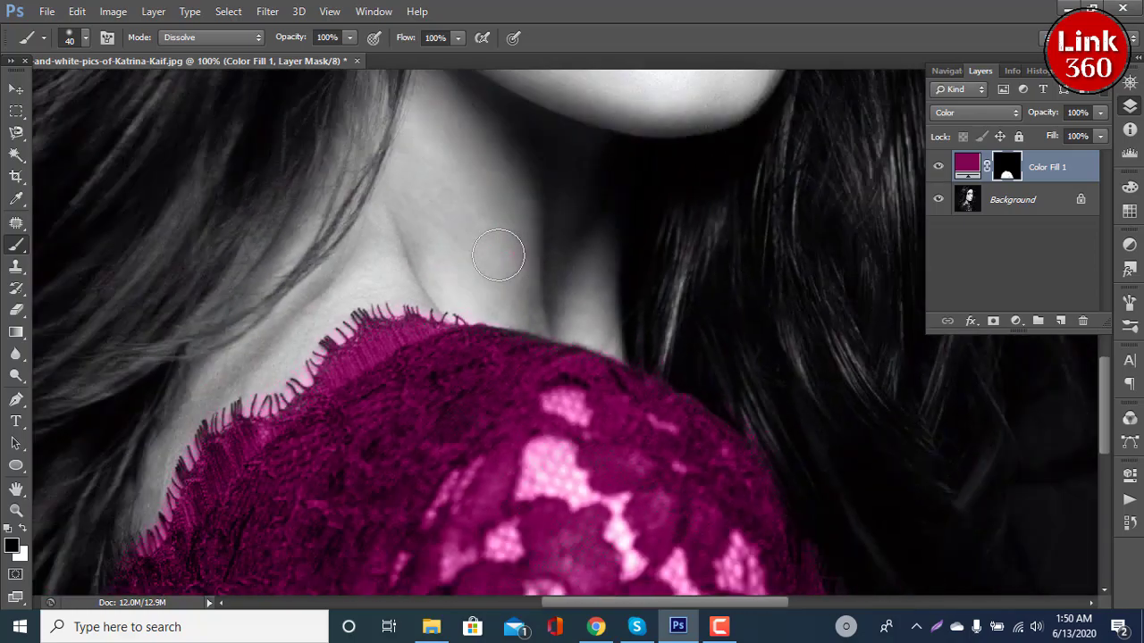
scroll(498, 254, "down", 1)
scroll(498, 255, "down", 2)
scroll(498, 254, "down", 1)
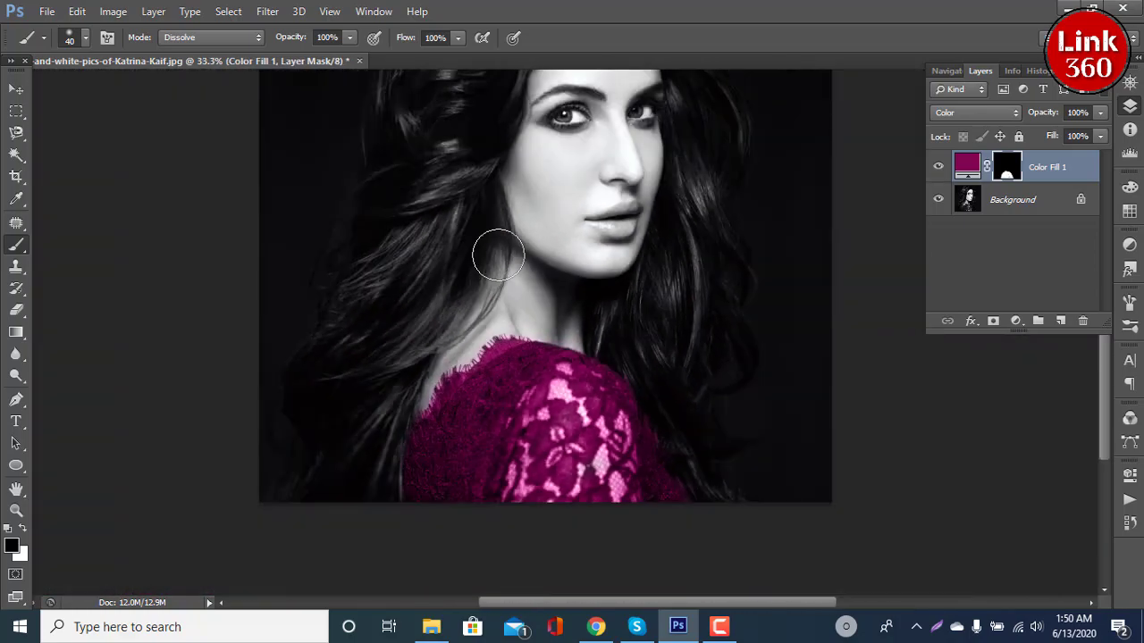
scroll(625, 376, "up", 2)
scroll(626, 376, "right", 2)
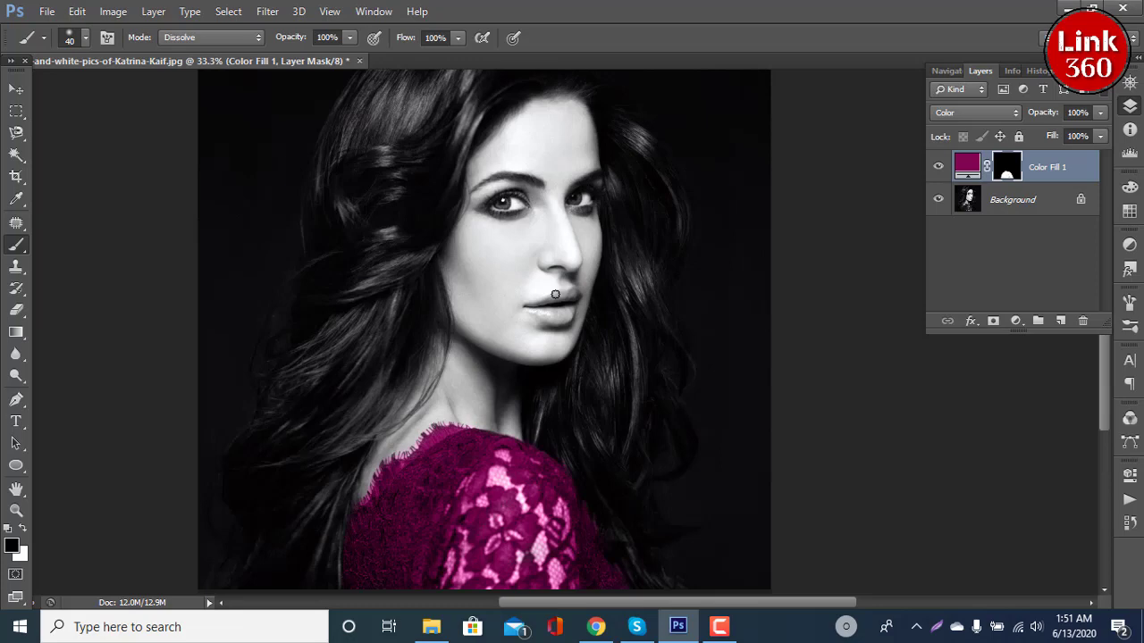
Target the fill layer and add a Color Balance adjustment layer above it
key("ctrl+2")
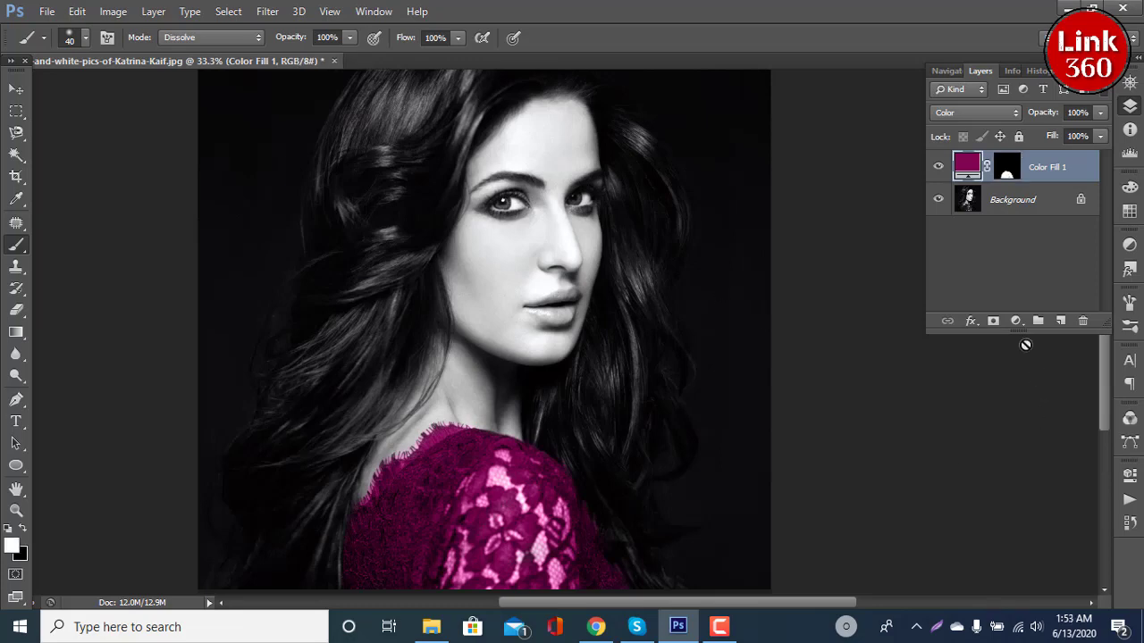
left_click(1017, 321)
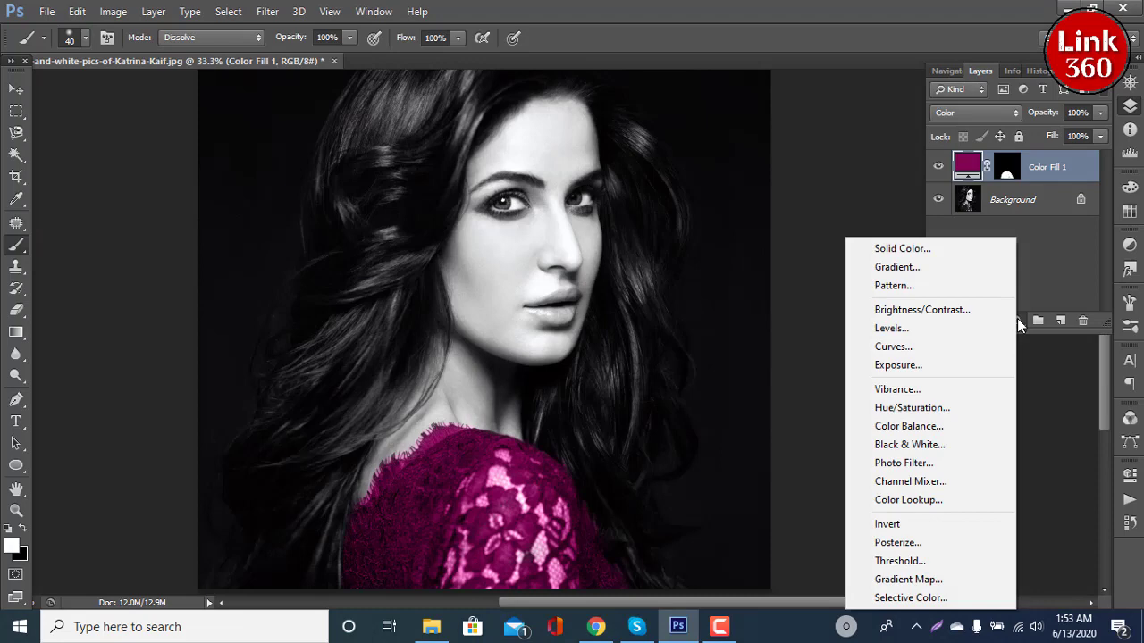
left_click(923, 427)
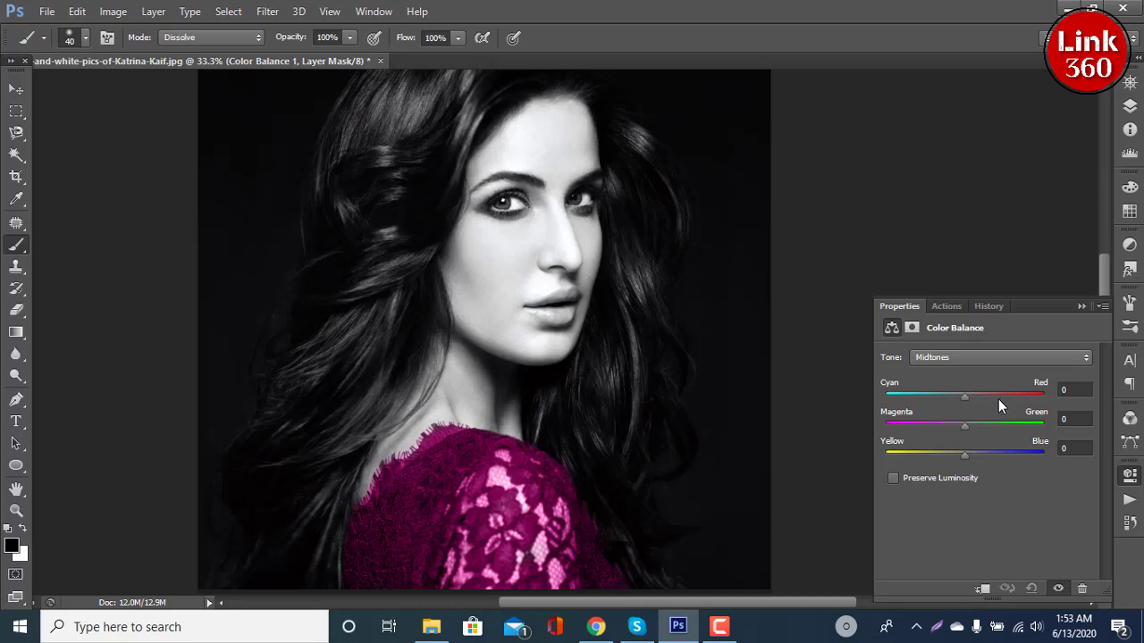
Set the Color Balance Midtones to Red 38 and Yellow/Blue -38
left_click(951, 357)
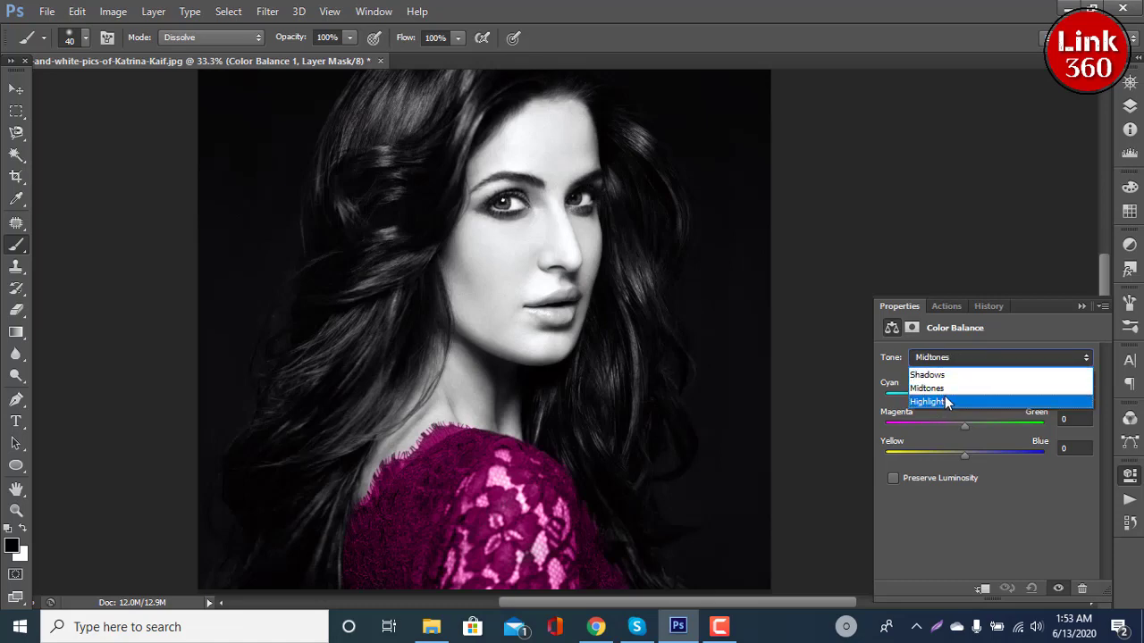
left_click(945, 390)
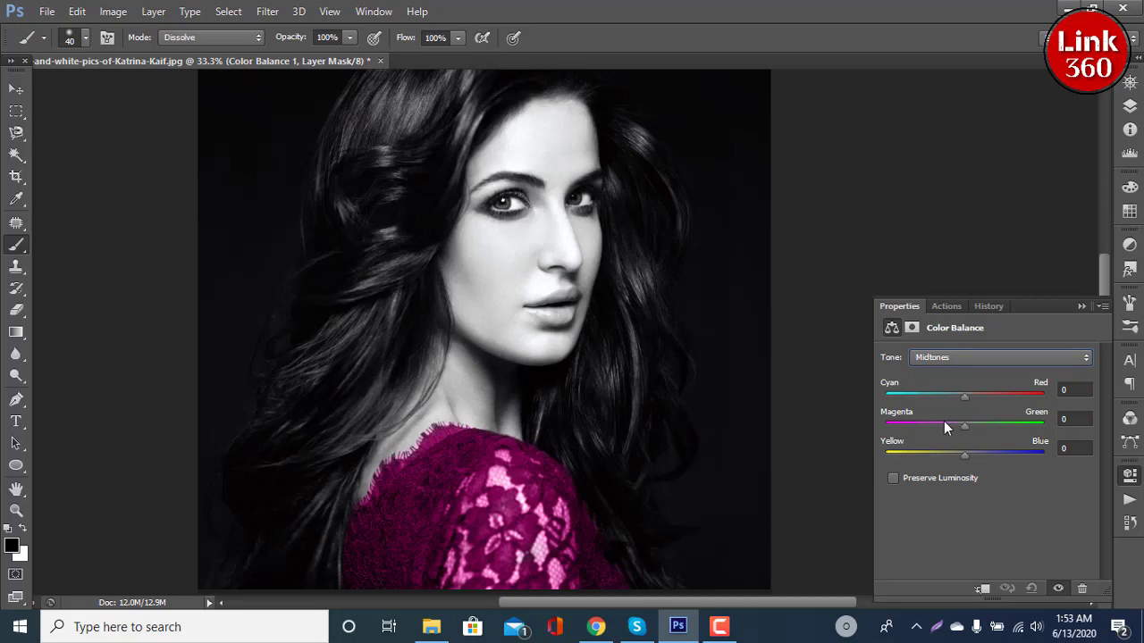
left_click_drag(965, 396, 975, 396)
left_click_drag(979, 395, 981, 394)
left_click(1072, 389)
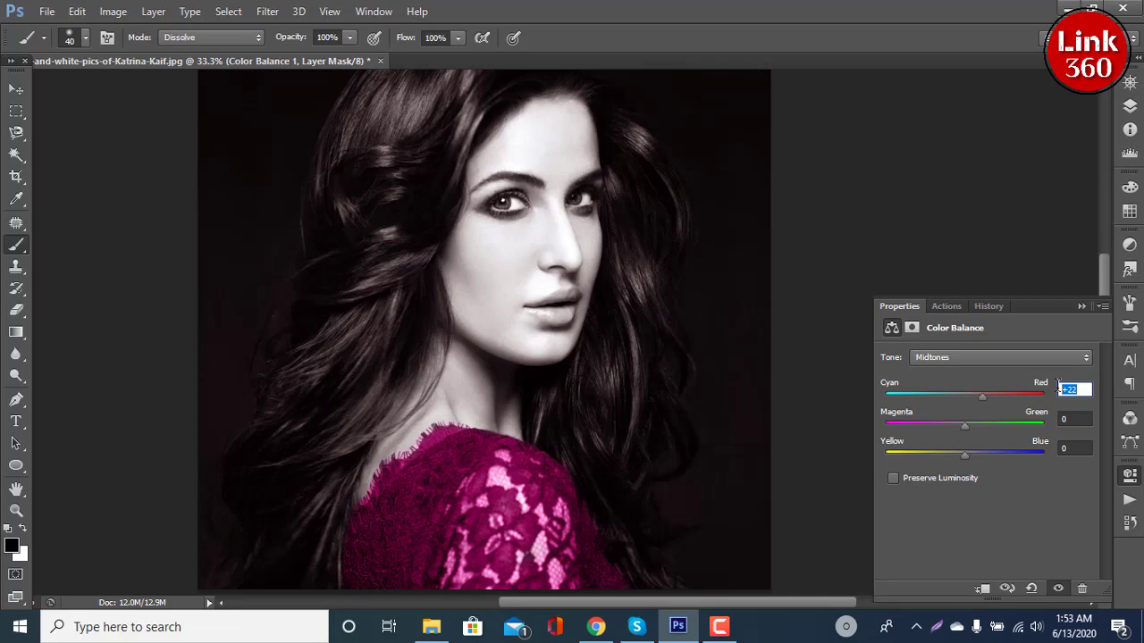
type("38")
left_click(1075, 450)
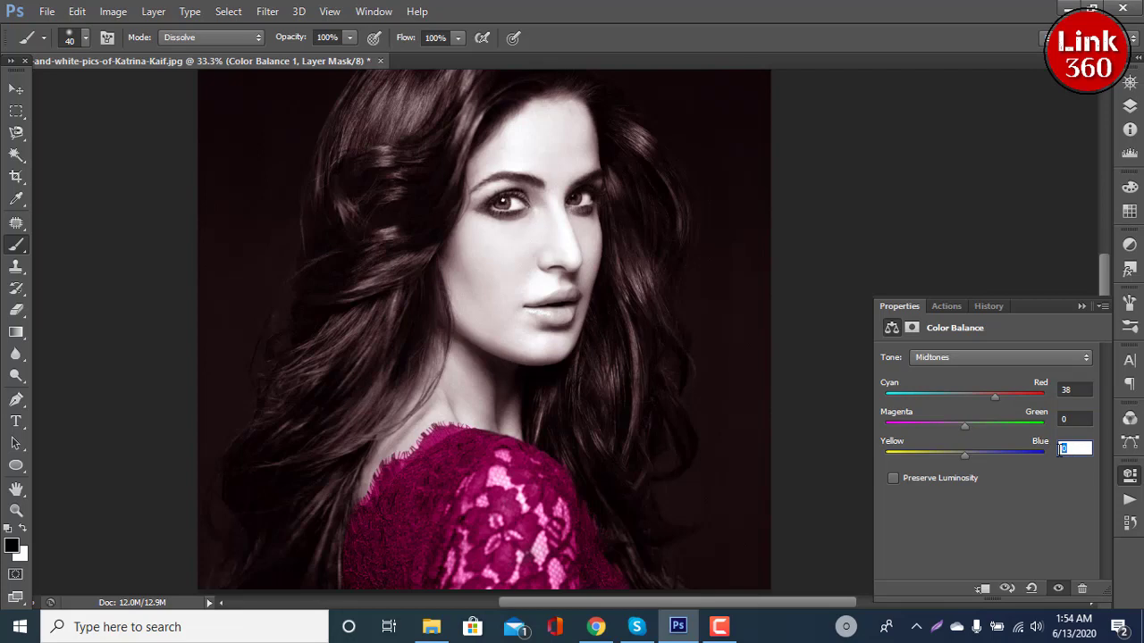
type("-3")
type("8")
Set the Shadows to Red 14 and Blue 11
left_click(1036, 357)
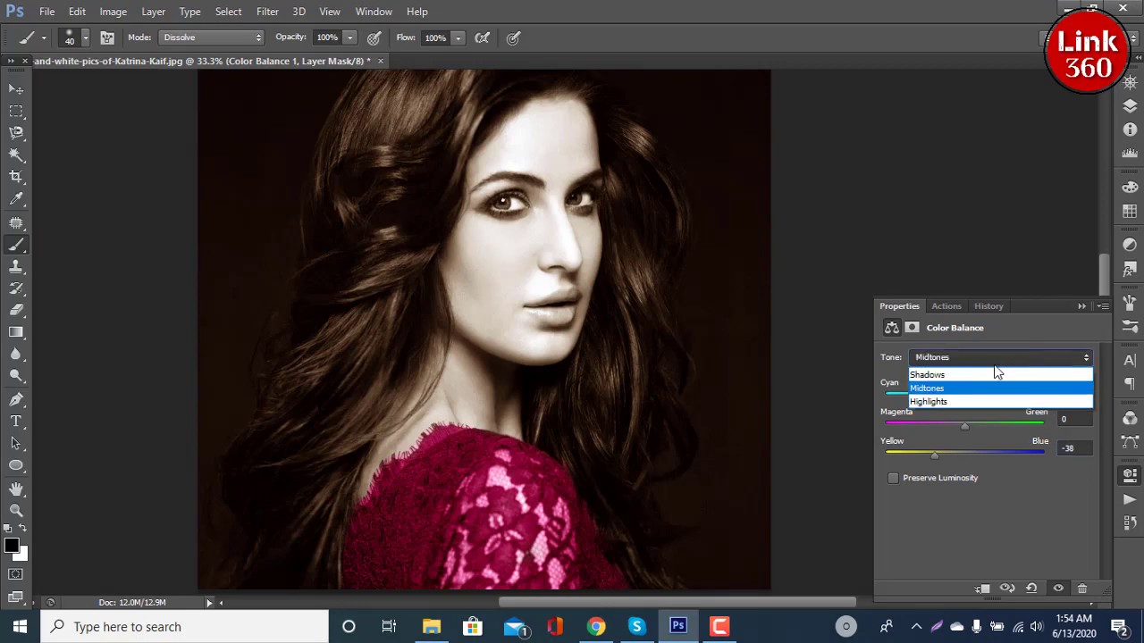
left_click(956, 375)
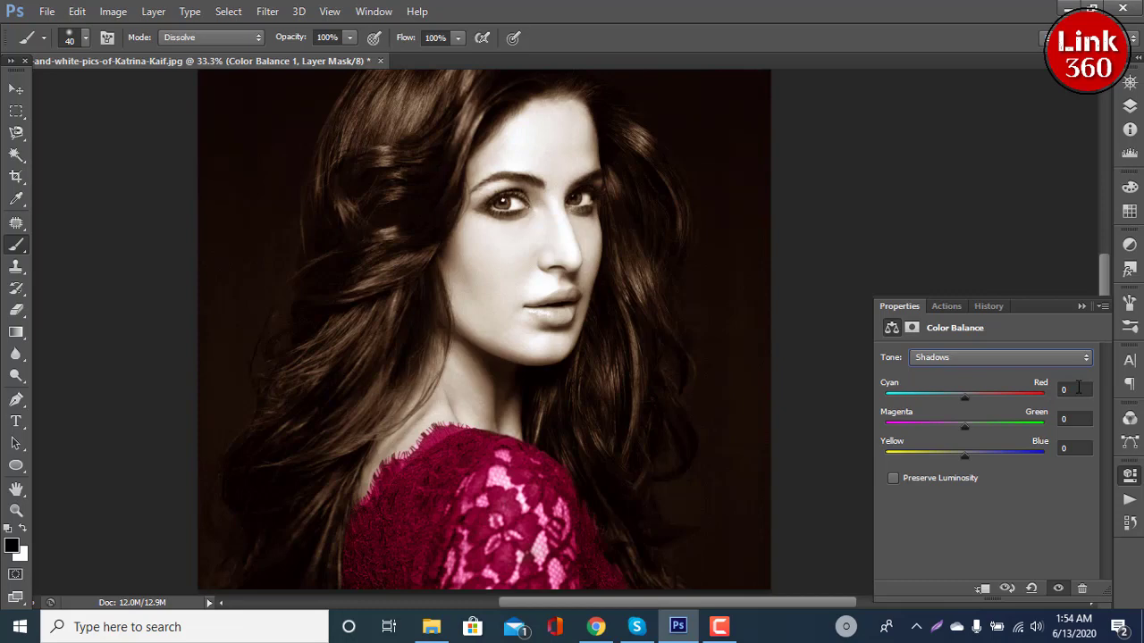
left_click(1076, 388)
type("4")
left_click(1058, 449)
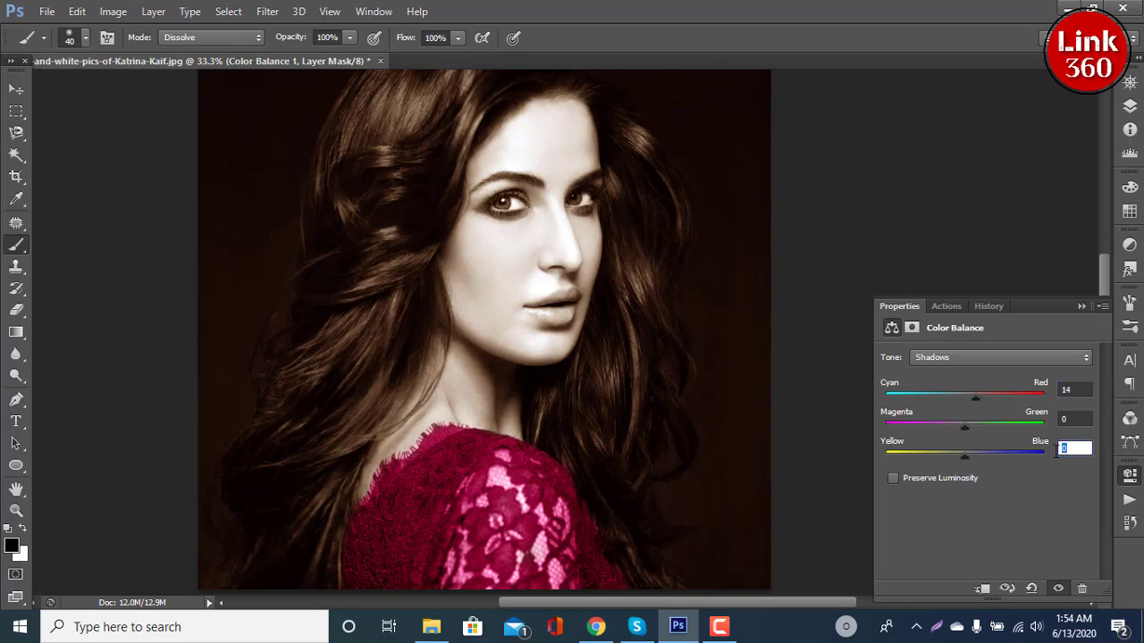
type("11")
Set the Highlights to Red 33 and Blue 18
left_click(1026, 358)
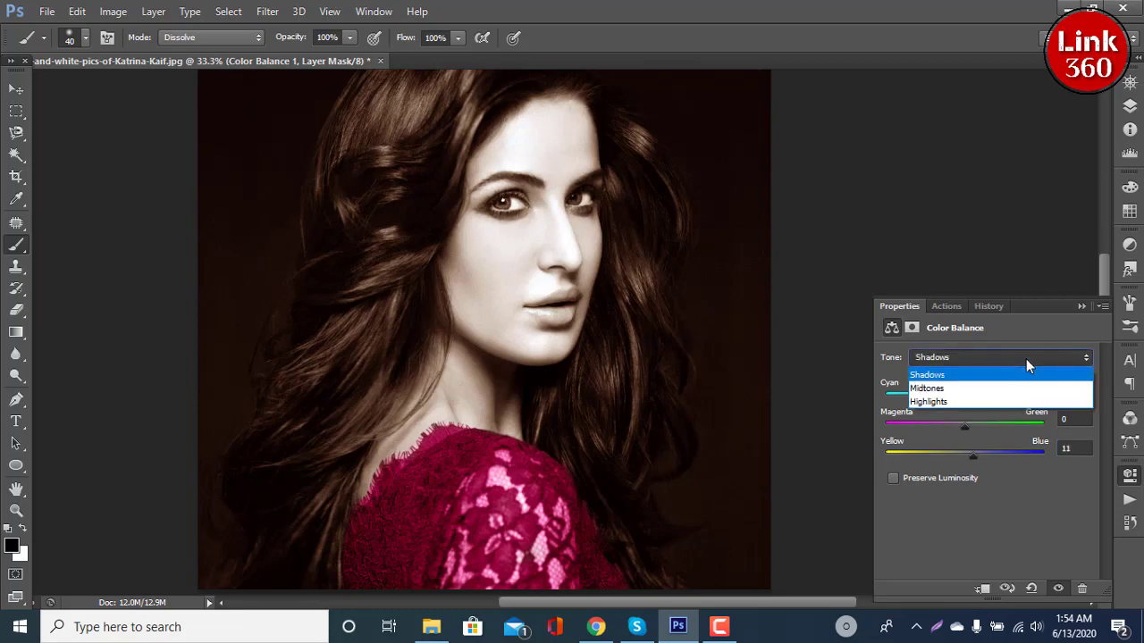
left_click(940, 403)
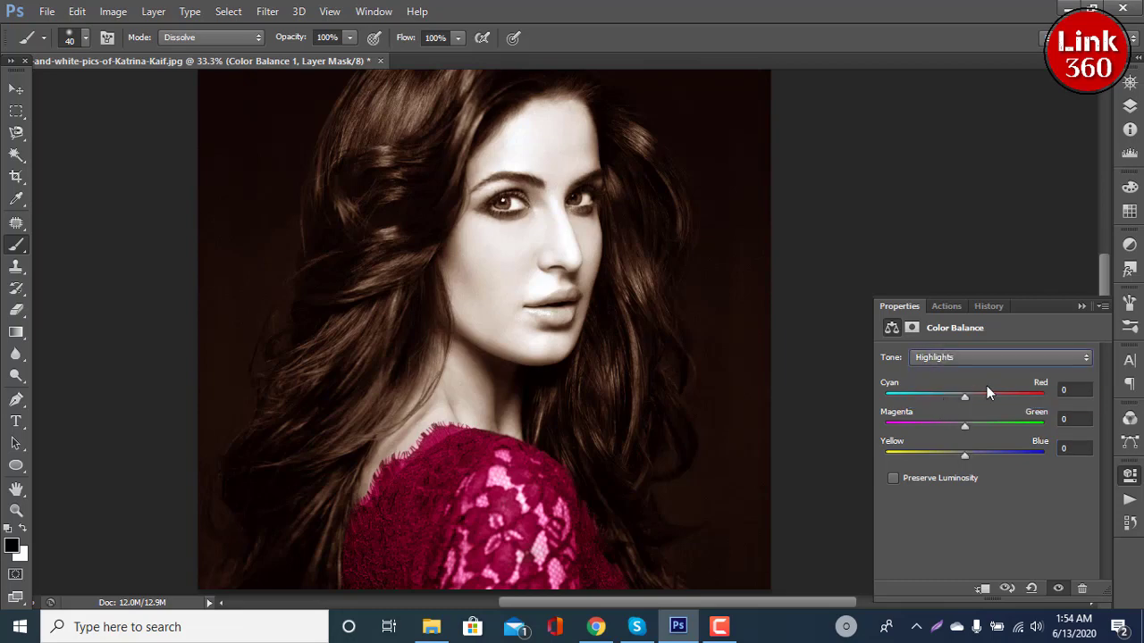
left_click(1079, 391)
type("33")
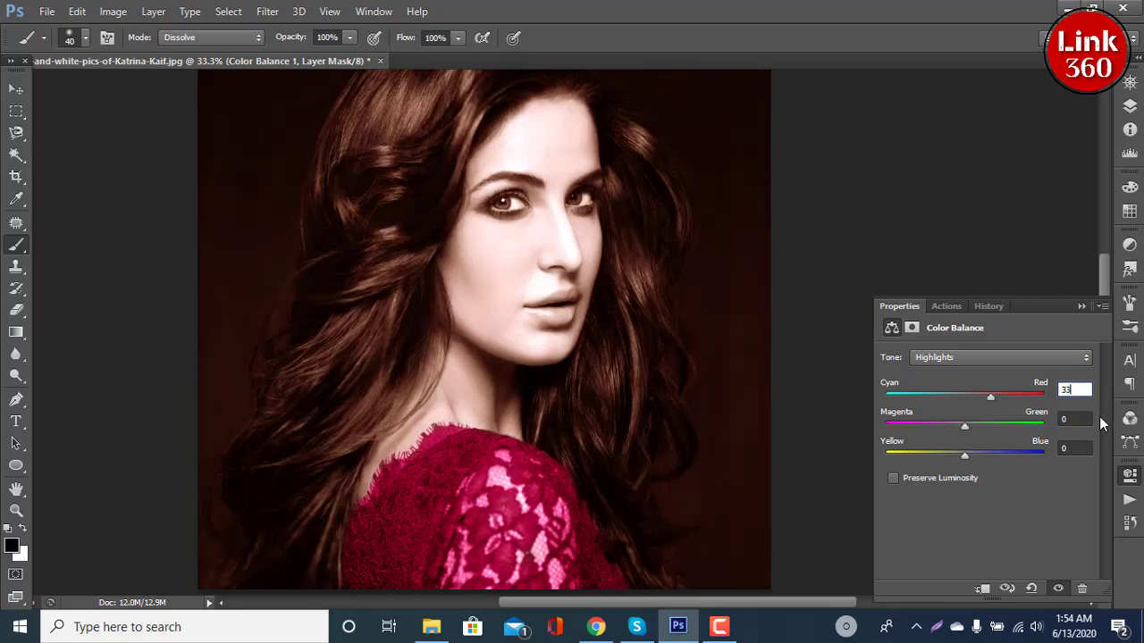
left_click(1070, 449)
left_click_drag(1071, 449, 1051, 449)
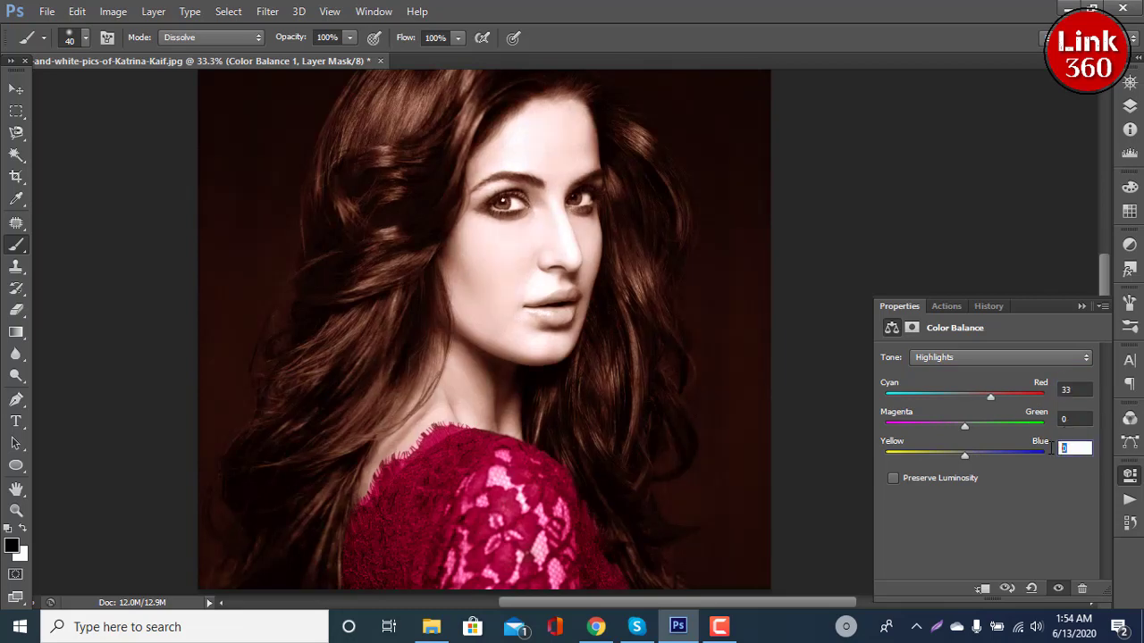
type("1")
type("8")
Leave Preserve Luminosity off, collapse Properties and show the Layers panel
left_click(892, 478)
left_click(891, 478)
left_click(1082, 307)
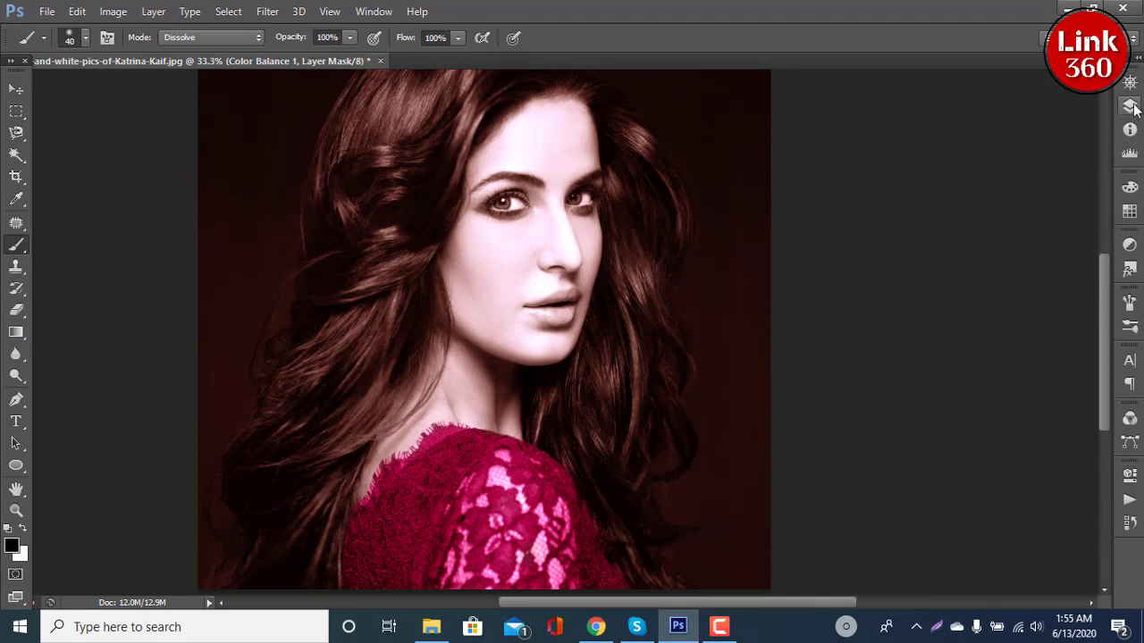
left_click(1130, 106)
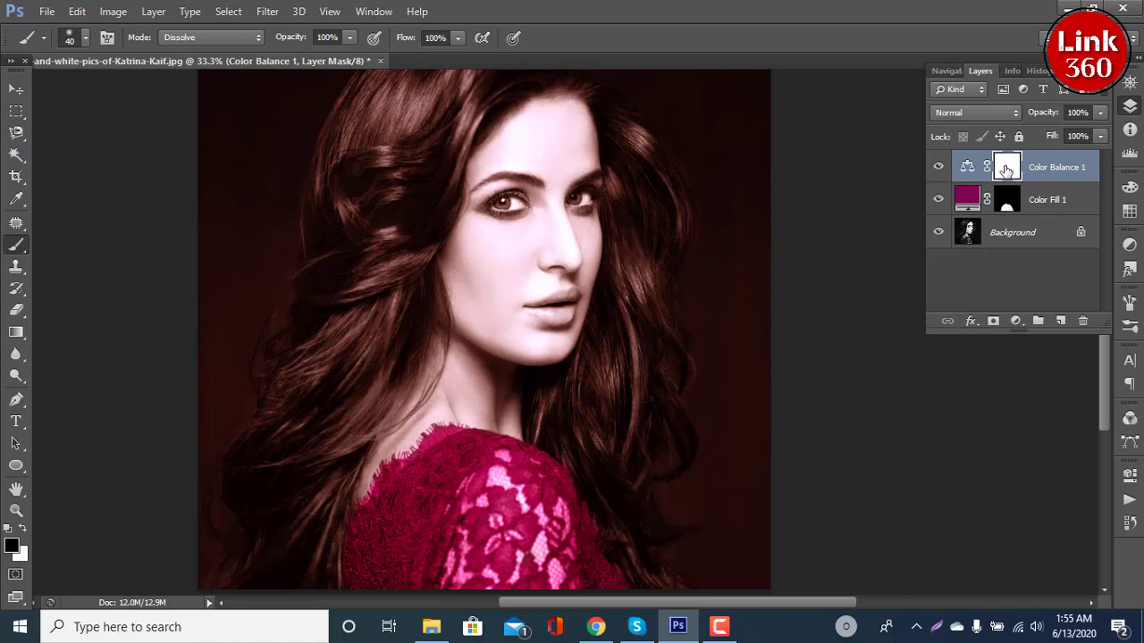
Invert the Color Balance mask, zoom onto the face, and ready a large white brush
key("ctrl+i")
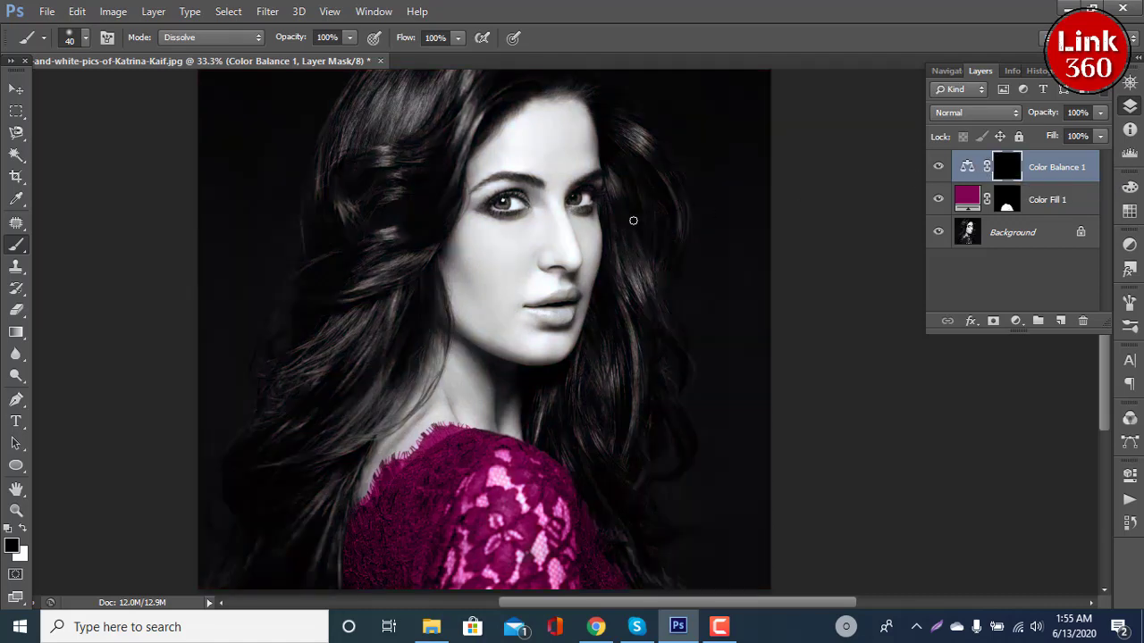
key("ctrl+plus")
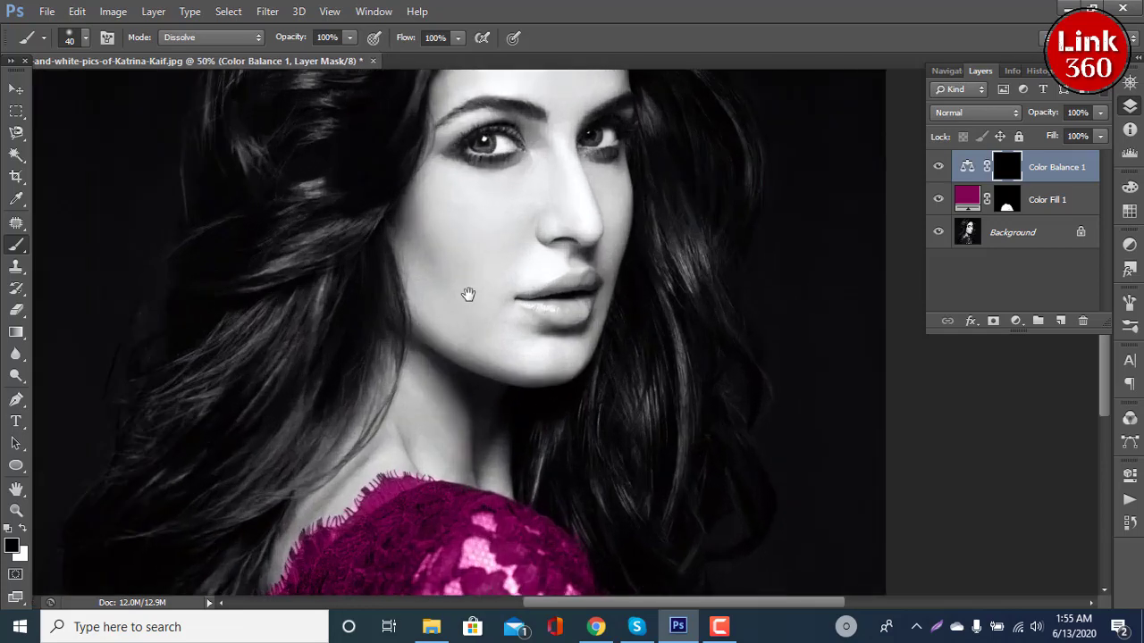
left_click_drag(471, 294, 486, 416)
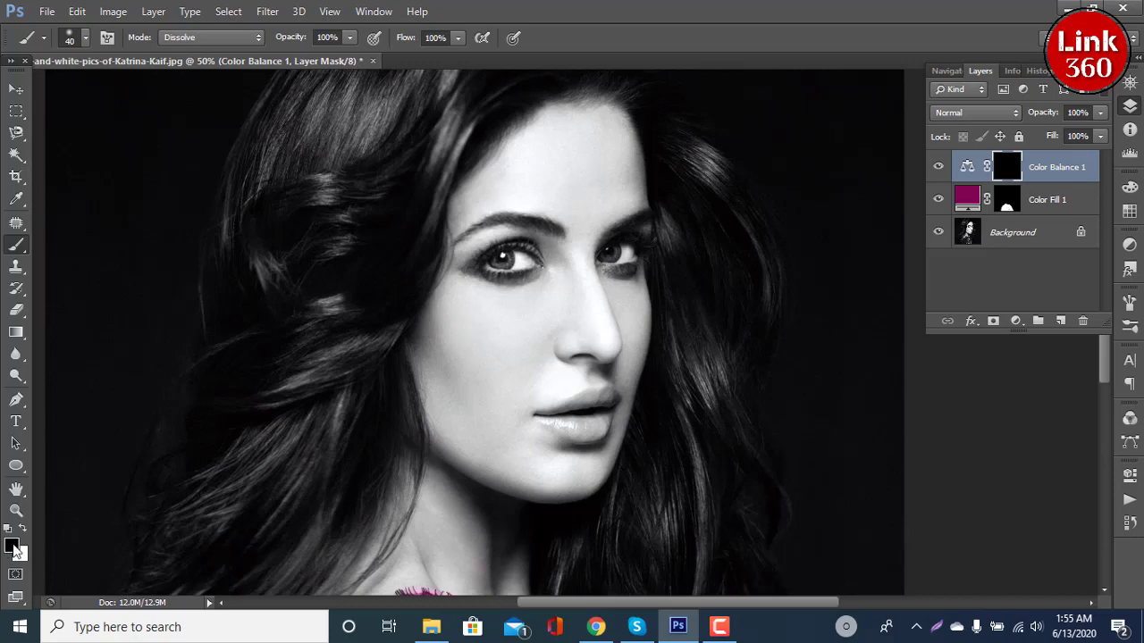
key("x")
key("bracketright")
key("bracketright")
key("bracketright")
key("bracketright")
key("bracketright")
key("bracketright")
key("bracketright")
Paint warm skin tone over the cheek, left jawline and nose bridge
mouse_move(499, 339)
left_mouse_down()
mouse_move(475, 403)
mouse_move(537, 324)
mouse_move(499, 415)
mouse_move(477, 347)
mouse_move(492, 426)
mouse_move(452, 367)
mouse_move(475, 432)
mouse_move(536, 468)
mouse_move(557, 334)
mouse_move(510, 409)
mouse_move(521, 323)
mouse_move(521, 346)
left_mouse_up()
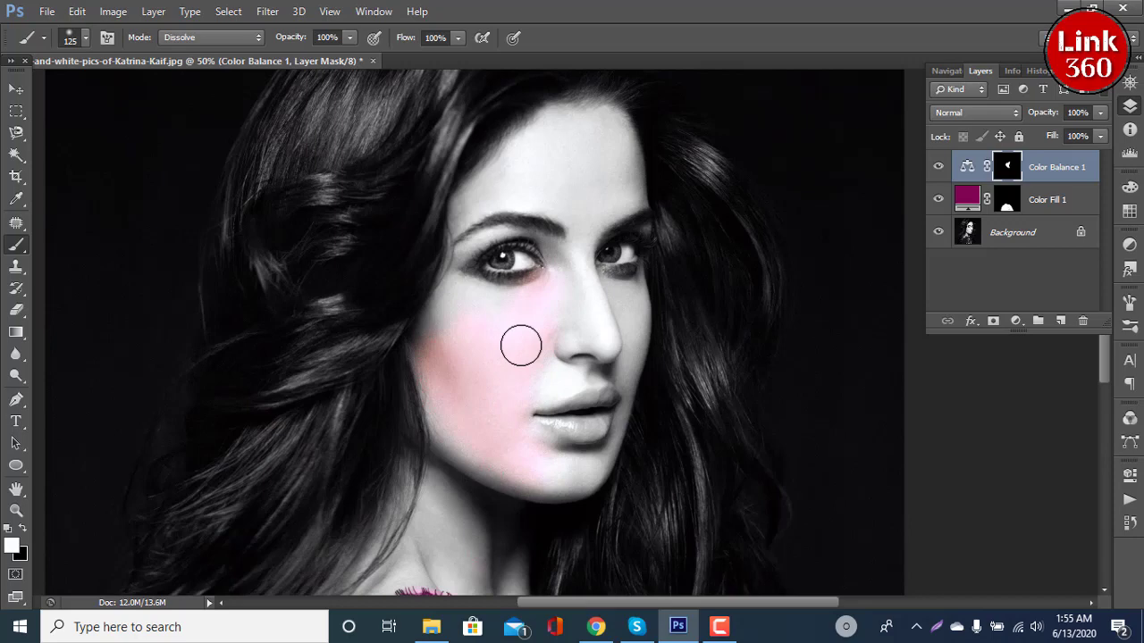
scroll(521, 345, "up", 1, "alt")
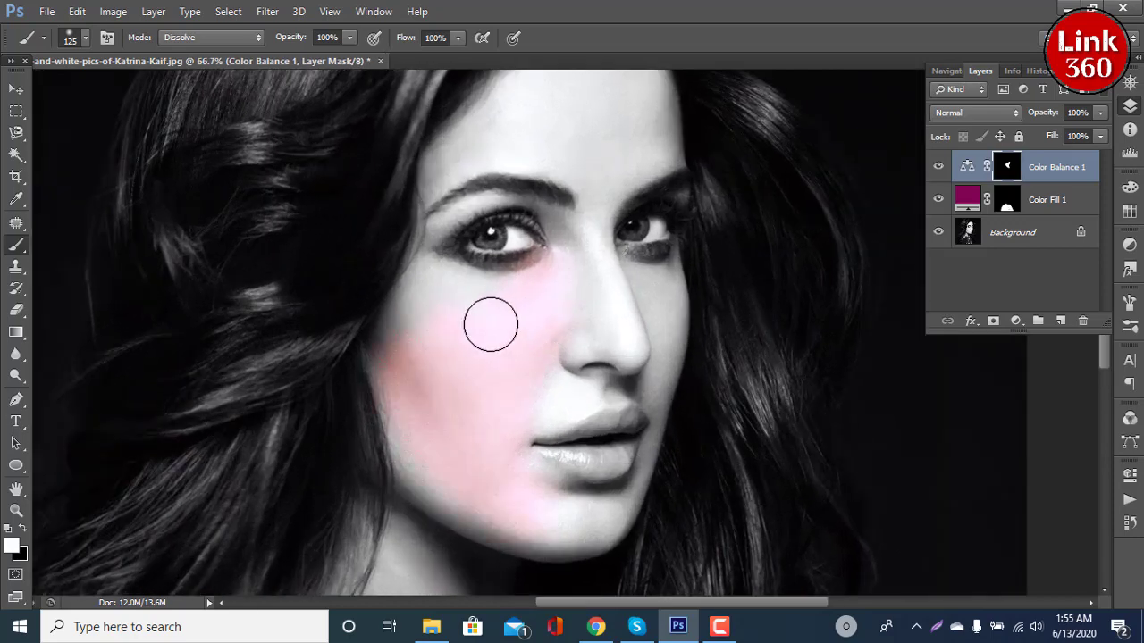
mouse_move(428, 294)
left_mouse_down()
mouse_move(401, 327)
mouse_move(413, 403)
mouse_move(485, 498)
mouse_move(572, 522)
mouse_move(505, 447)
mouse_move(621, 307)
mouse_move(627, 337)
left_mouse_up()
mouse_move(608, 286)
left_mouse_down()
mouse_move(595, 248)
mouse_move(582, 297)
mouse_move(550, 332)
mouse_move(556, 250)
mouse_move(528, 278)
mouse_move(390, 286)
left_mouse_up()
key("ctrl+plus")
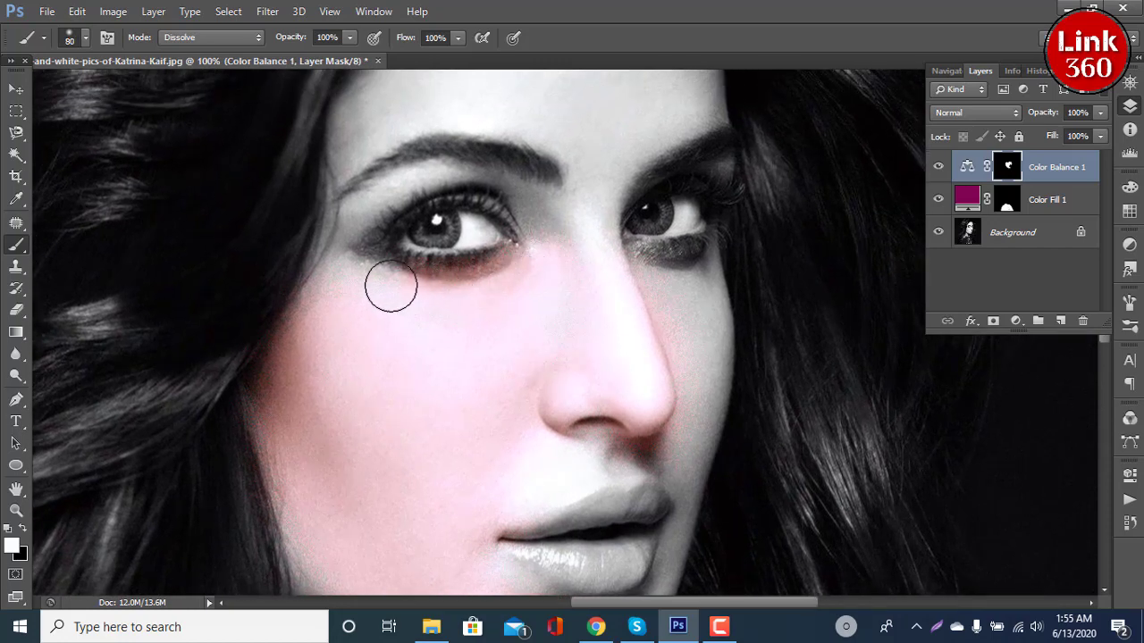
Extend the warm tone between the eyebrows and across the forehead and left temple
mouse_move(613, 138)
left_mouse_down()
mouse_move(592, 195)
mouse_move(598, 286)
mouse_move(679, 306)
mouse_move(692, 356)
left_mouse_up()
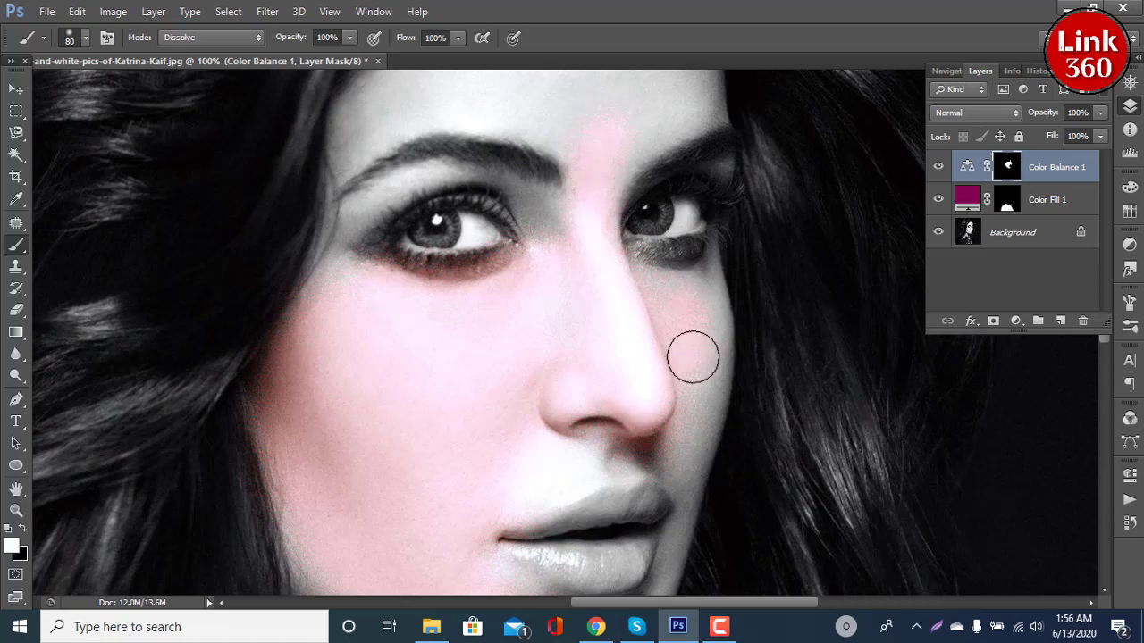
left_click_drag(694, 289, 690, 449)
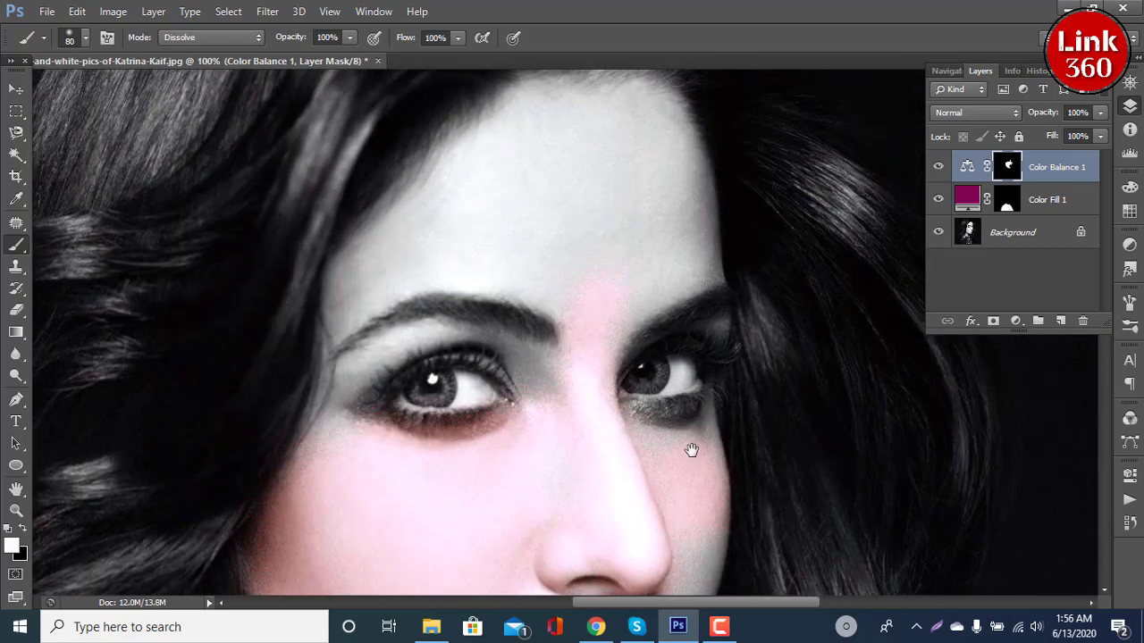
left_click_drag(551, 171, 366, 271)
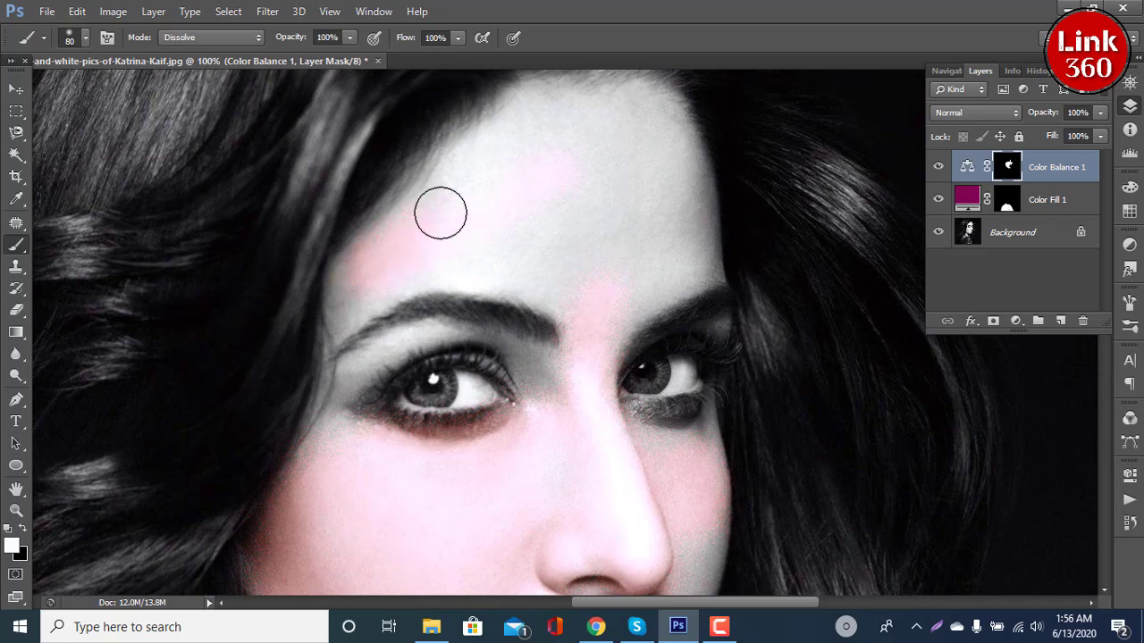
left_click_drag(548, 161, 526, 270)
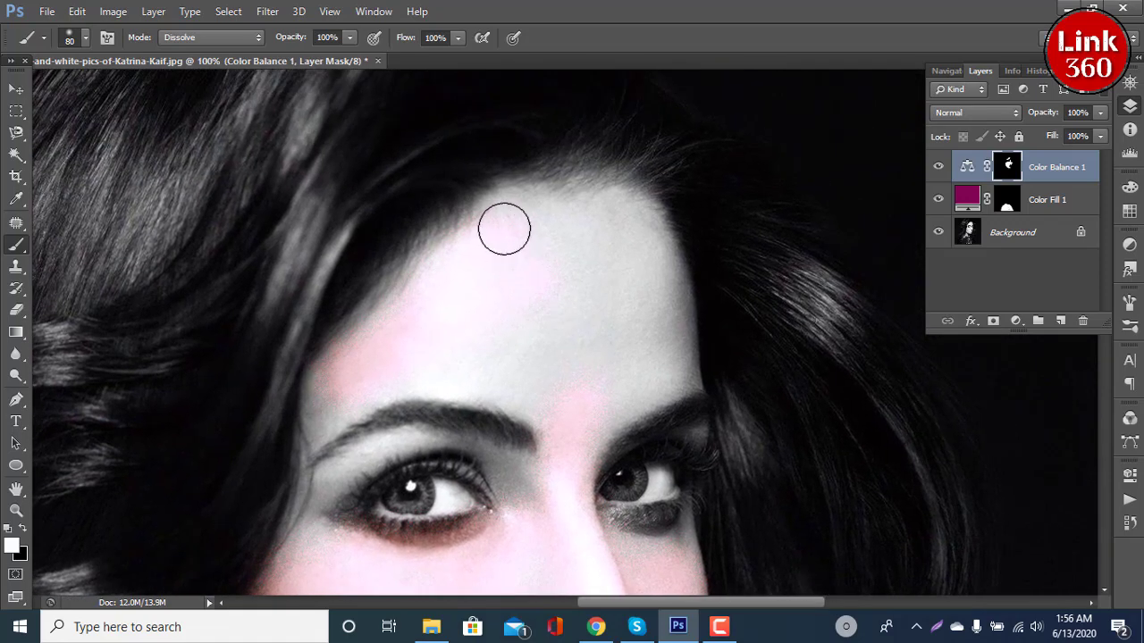
mouse_move(504, 230)
left_mouse_down()
mouse_move(602, 201)
mouse_move(646, 235)
mouse_move(669, 340)
mouse_move(656, 370)
mouse_move(598, 408)
mouse_move(621, 258)
mouse_move(577, 262)
mouse_move(564, 339)
mouse_move(559, 304)
mouse_move(420, 327)
mouse_move(337, 382)
mouse_move(319, 414)
mouse_move(423, 355)
mouse_move(549, 383)
mouse_move(530, 263)
mouse_move(414, 359)
mouse_move(494, 230)
mouse_move(381, 323)
mouse_move(437, 263)
mouse_move(455, 260)
mouse_move(383, 330)
mouse_move(469, 355)
mouse_move(480, 248)
mouse_move(554, 263)
mouse_move(579, 193)
mouse_move(530, 191)
mouse_move(631, 240)
mouse_move(644, 186)
mouse_move(582, 184)
mouse_move(505, 202)
mouse_move(524, 134)
left_mouse_up()
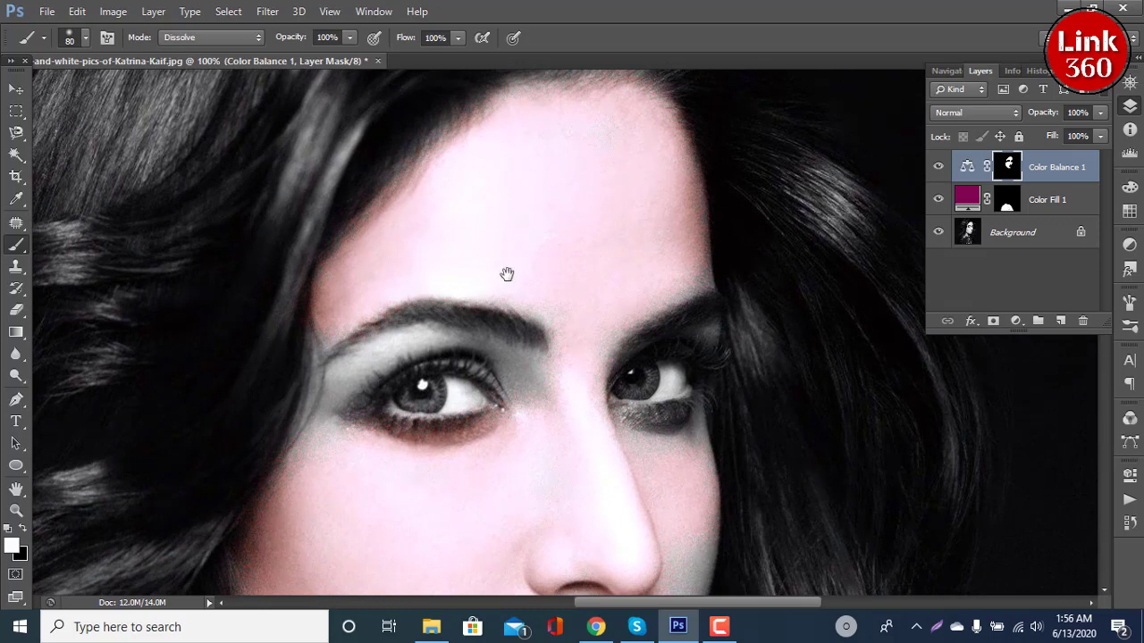
Tint the left eyebrow reddish-brown and warm the cheek beside the nose
left_click_drag(507, 273, 498, 131)
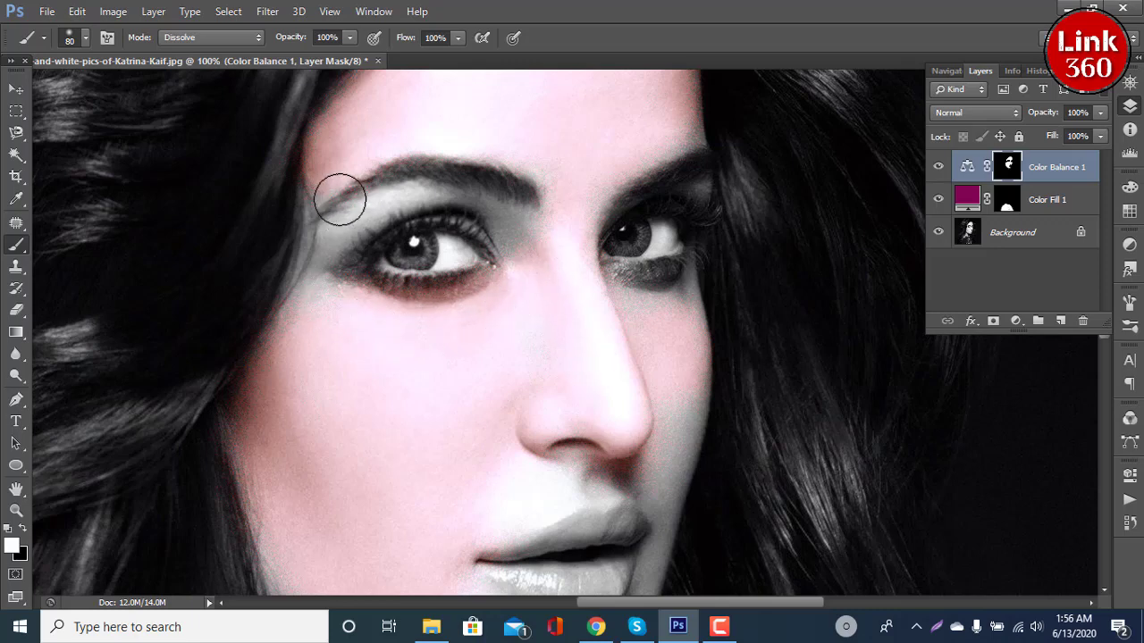
left_click_drag(339, 198, 549, 213)
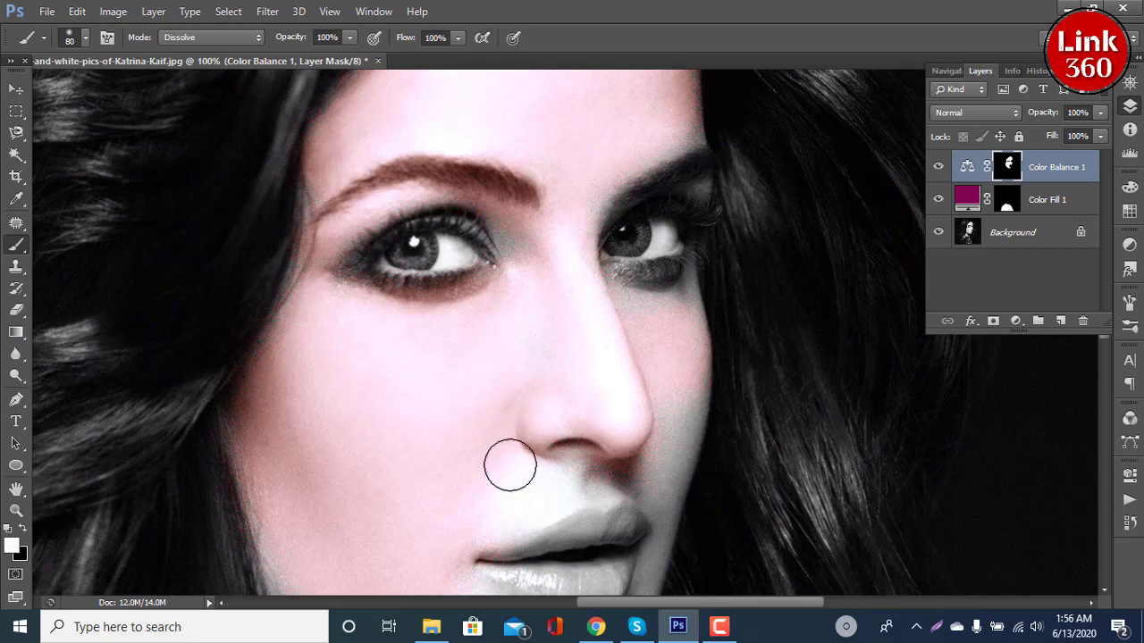
left_click_drag(510, 465, 472, 312)
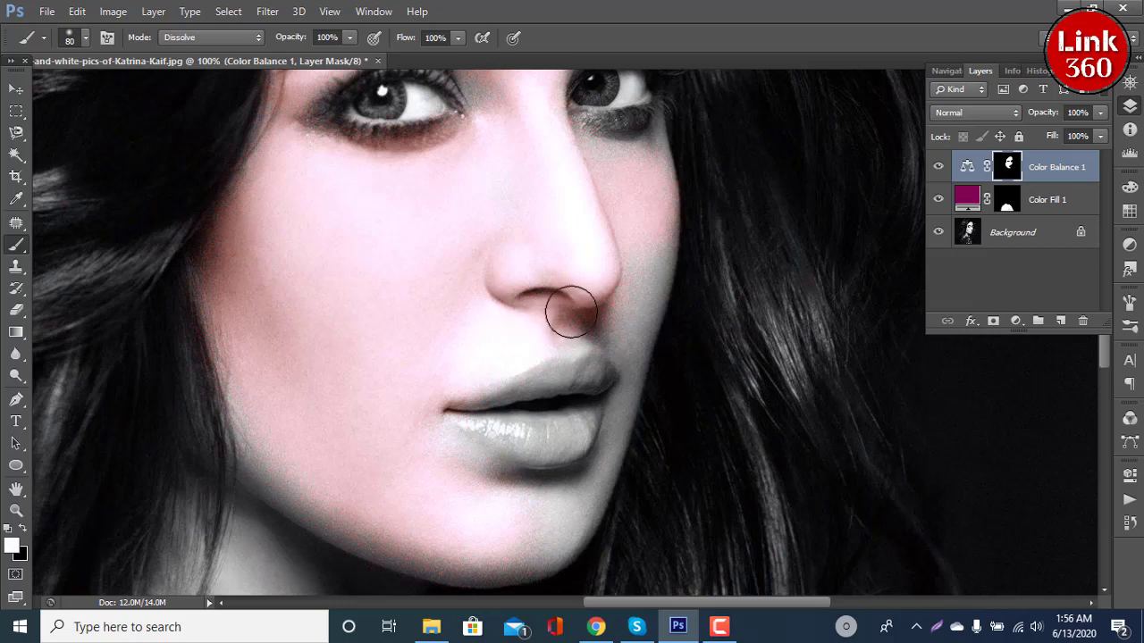
mouse_move(653, 225)
left_mouse_down()
mouse_move(631, 309)
mouse_move(647, 239)
left_mouse_up()
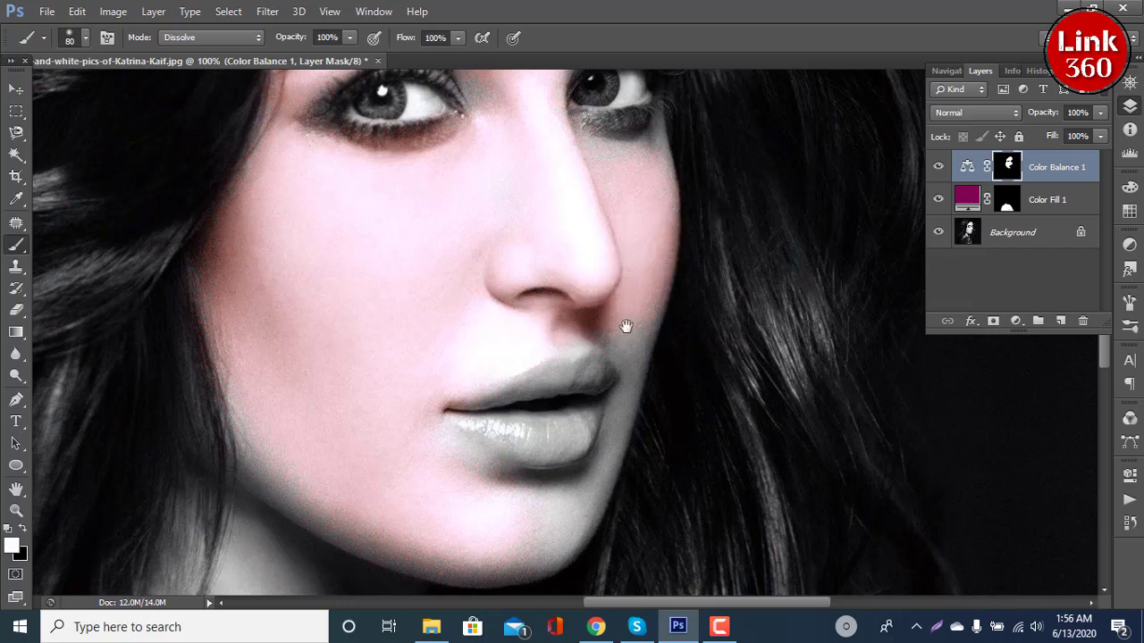
left_click_drag(626, 326, 606, 389)
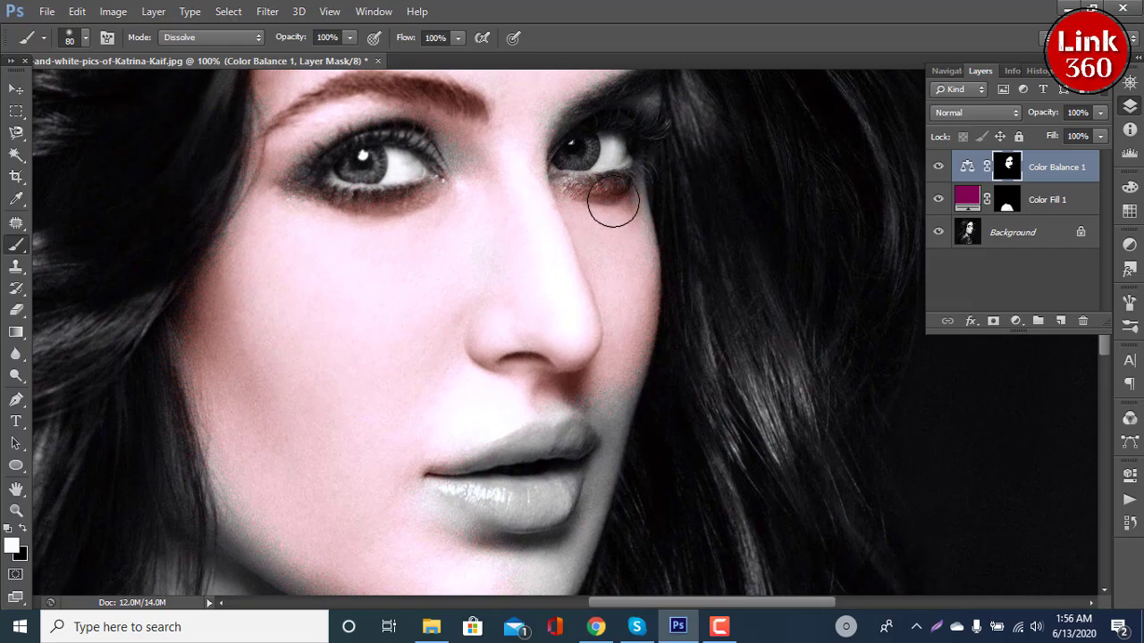
At 300% zoom with a size 30 brush, warm the right eye's outer corner and lower lid
key("ctrl+plus")
key("ctrl+plus")
left_click_drag(613, 199, 523, 366)
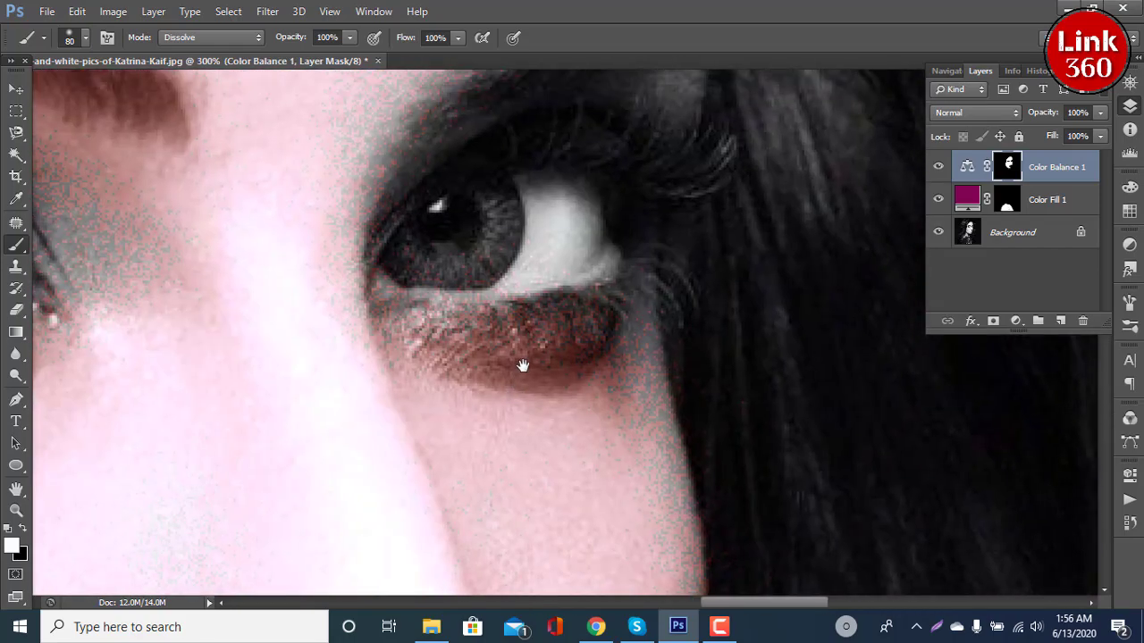
key("bracketleft")
key("bracketleft")
key("bracketleft")
left_click_drag(626, 332, 635, 309)
left_click_drag(621, 356, 632, 360)
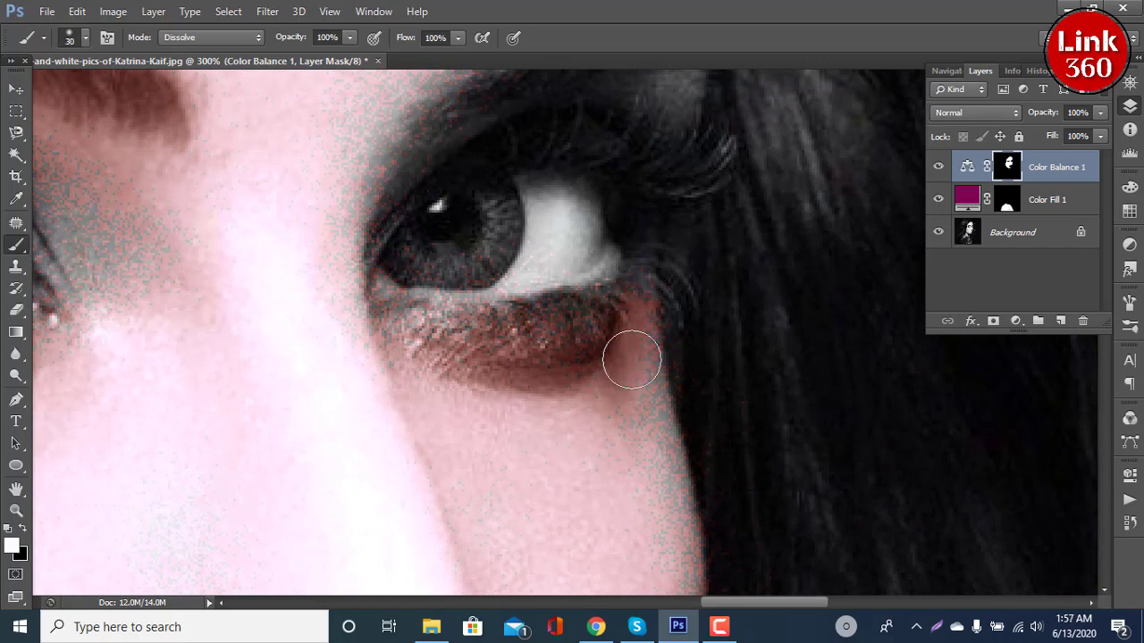
left_click_drag(572, 327, 478, 346)
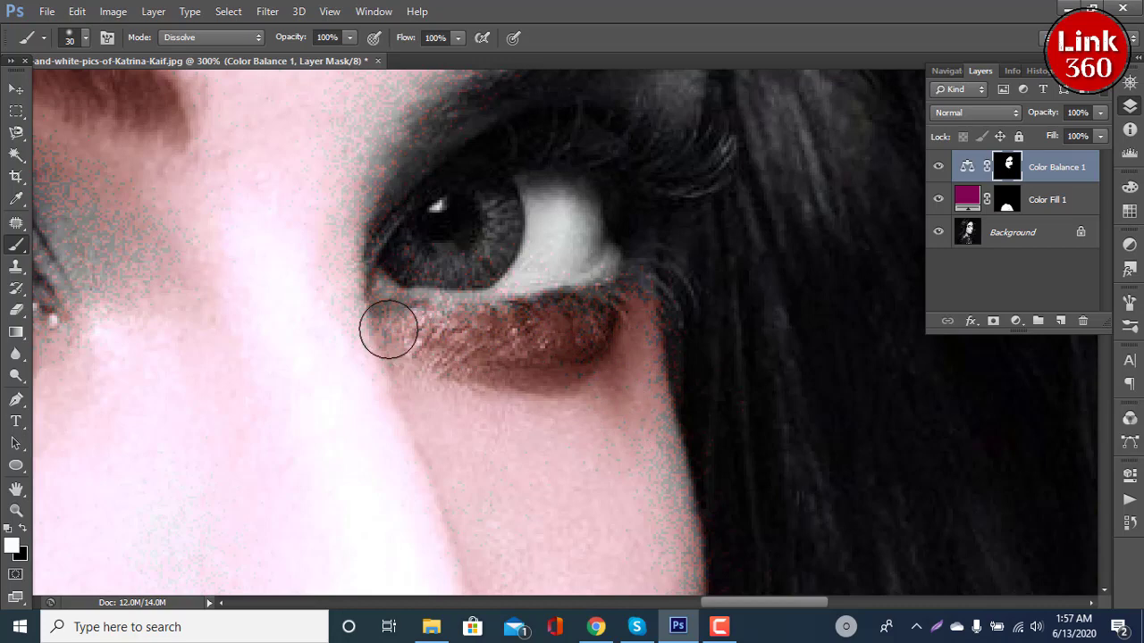
left_click_drag(388, 329, 451, 348)
scroll(598, 408, "up", 5)
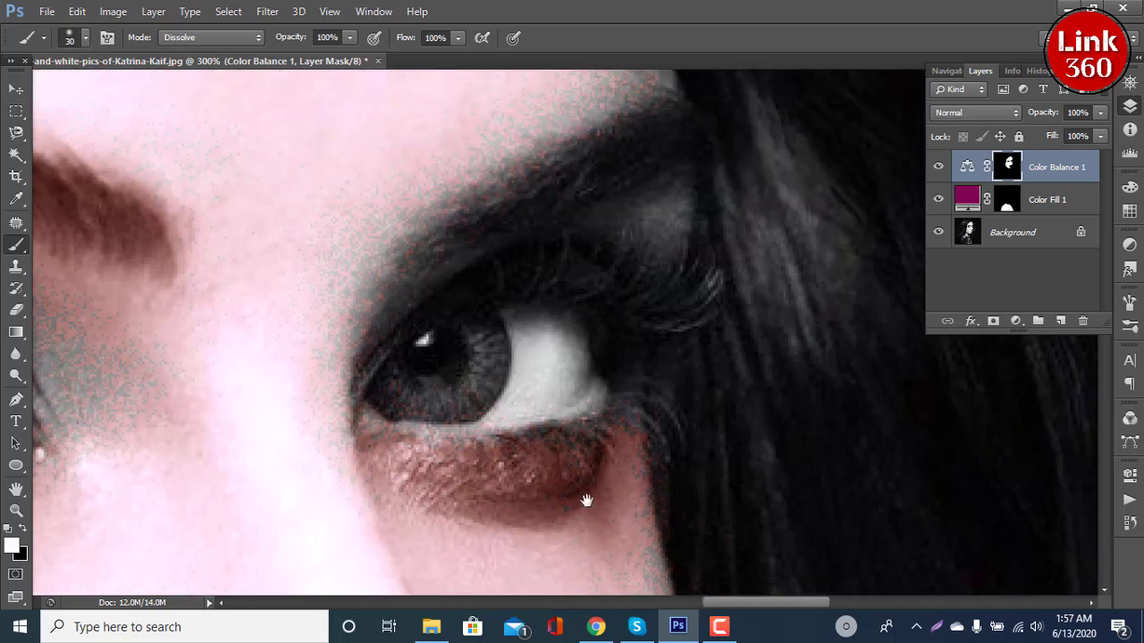
Warm the skin along the right brow edge, then check the face for missed patches
mouse_move(599, 302)
left_mouse_down()
mouse_move(626, 231)
mouse_move(653, 232)
mouse_move(664, 213)
mouse_move(618, 158)
mouse_move(437, 253)
mouse_move(314, 337)
left_mouse_up()
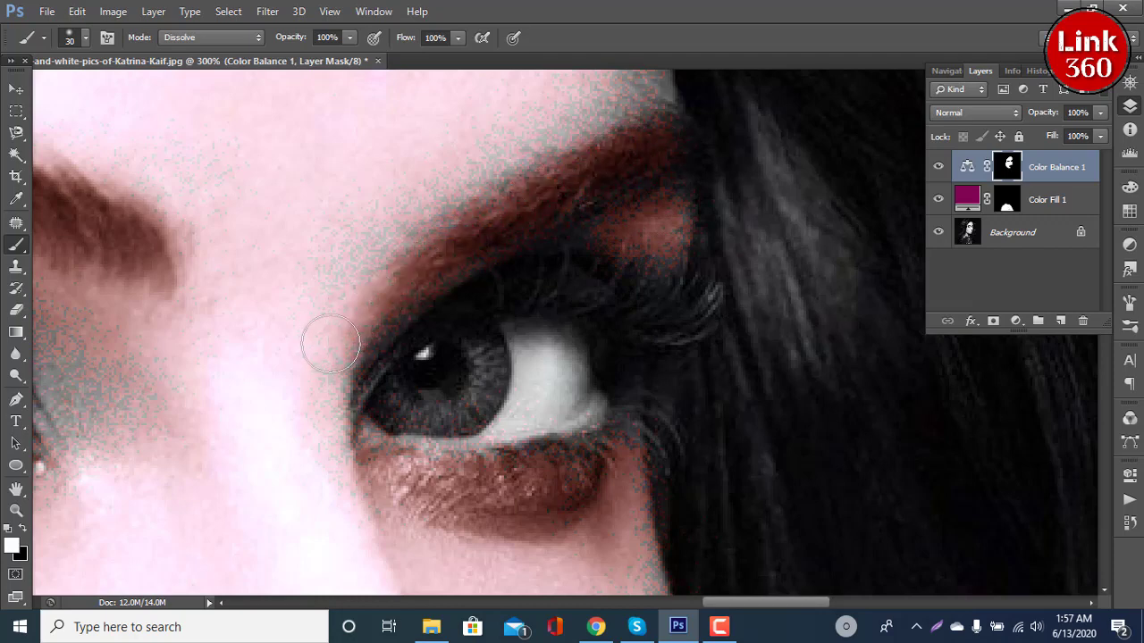
left_click_drag(543, 196, 490, 322)
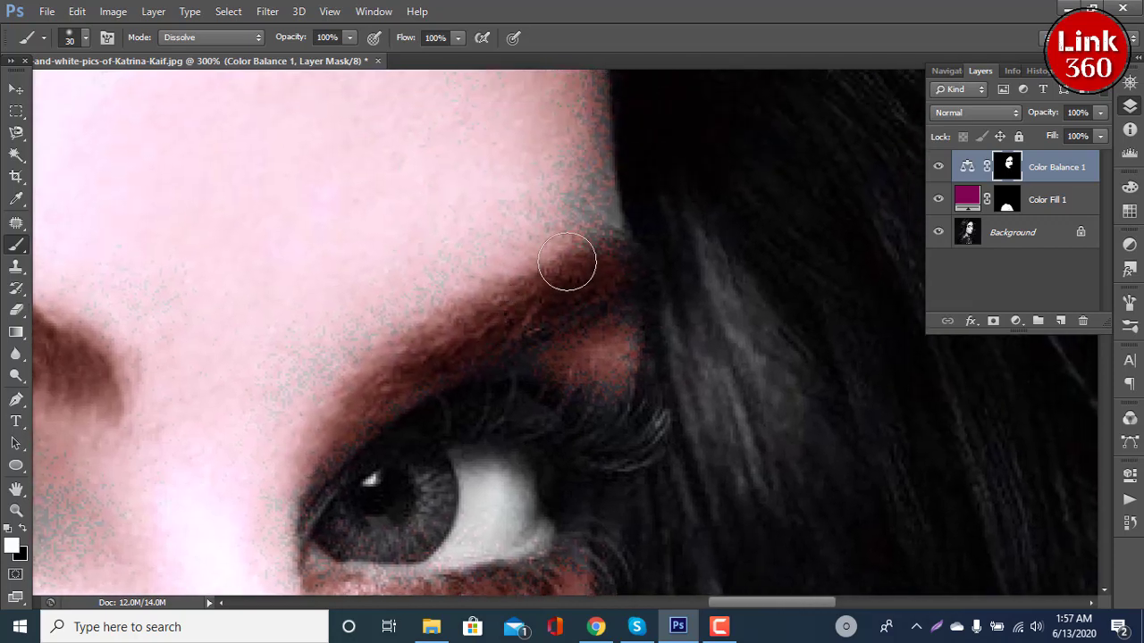
left_click_drag(583, 226, 577, 144)
mouse_move(590, 241)
left_mouse_down()
mouse_move(584, 158)
mouse_move(574, 342)
left_mouse_up()
mouse_move(581, 299)
left_mouse_down()
mouse_move(569, 171)
mouse_move(562, 350)
left_mouse_up()
left_click_drag(388, 210, 720, 252)
mouse_move(337, 417)
left_mouse_down()
mouse_move(414, 277)
mouse_move(270, 301)
left_mouse_up()
mouse_move(572, 483)
left_mouse_down()
mouse_move(562, 352)
mouse_move(784, 304)
mouse_move(498, 325)
mouse_move(528, 438)
mouse_move(590, 195)
mouse_move(574, 209)
left_mouse_up()
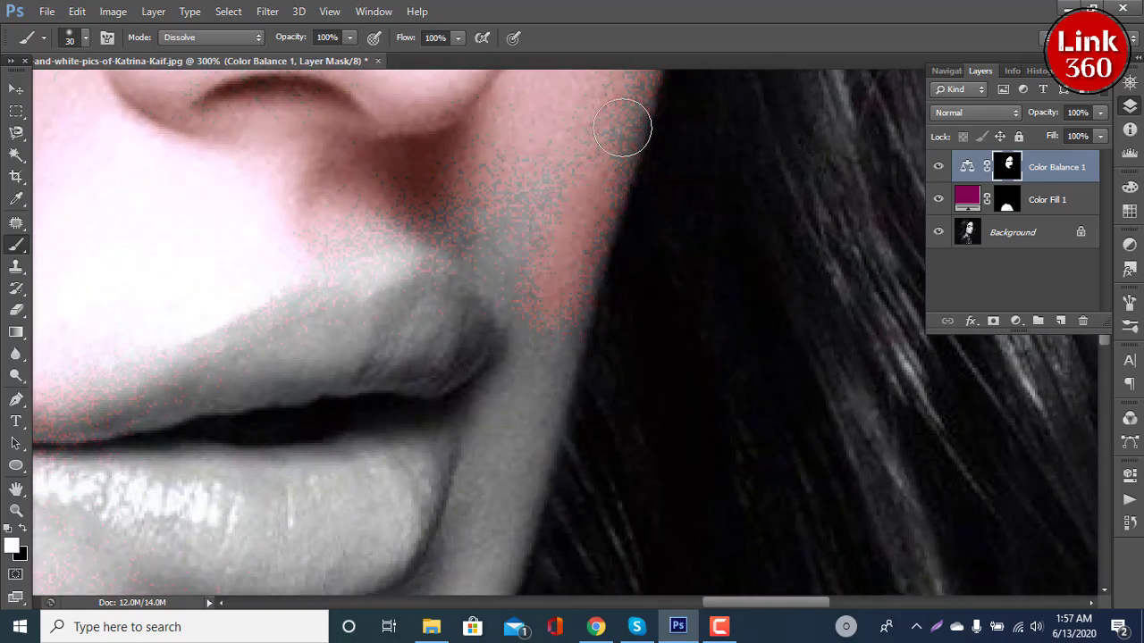
Warm the jaw edge beside the lips and skin under the lower lip, enlarging the brush to 50
mouse_move(615, 152)
left_mouse_down()
mouse_move(584, 294)
mouse_move(493, 438)
mouse_move(391, 365)
mouse_move(494, 375)
mouse_move(510, 301)
mouse_move(274, 365)
left_mouse_up()
mouse_move(486, 387)
left_mouse_down()
mouse_move(607, 115)
mouse_move(617, 220)
mouse_move(613, 238)
mouse_move(618, 163)
mouse_move(552, 114)
left_mouse_up()
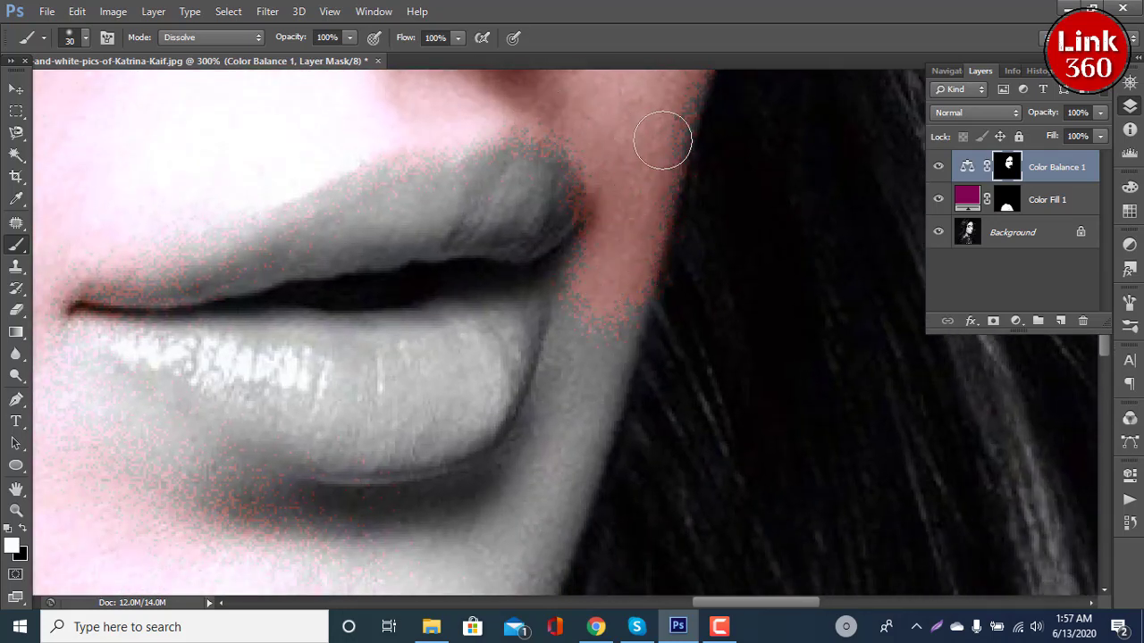
left_click_drag(663, 133, 610, 311)
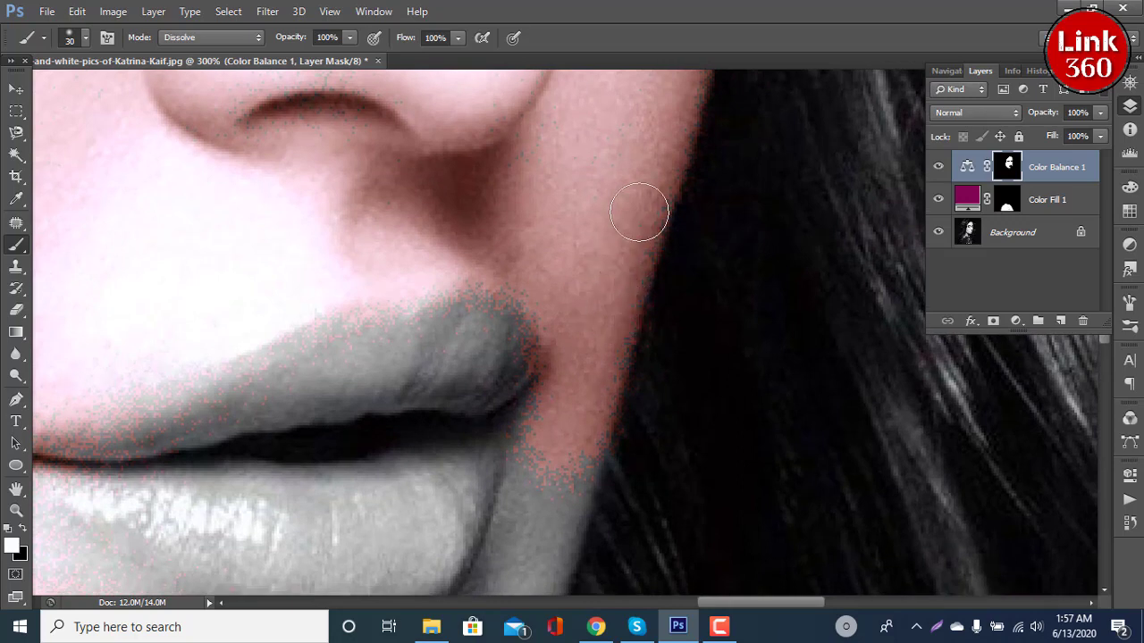
scroll(640, 211, "down", 3)
scroll(648, 204, "down", 3)
mouse_move(620, 229)
left_mouse_down()
mouse_move(587, 332)
mouse_move(640, 185)
left_mouse_up()
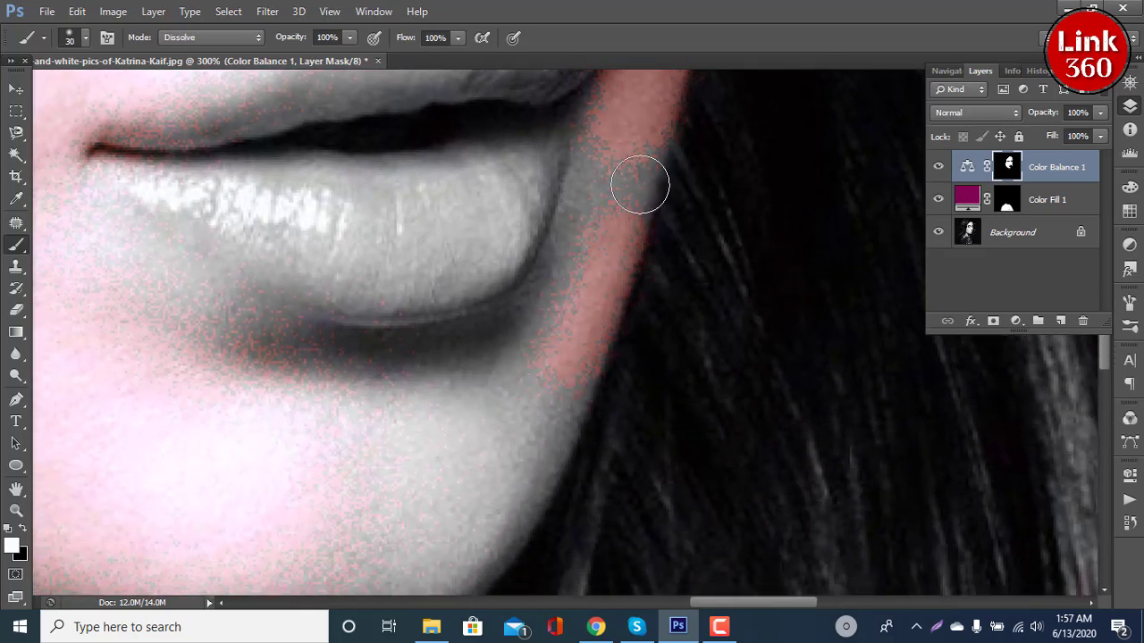
left_click_drag(640, 136, 582, 307)
left_click_drag(643, 149, 595, 256)
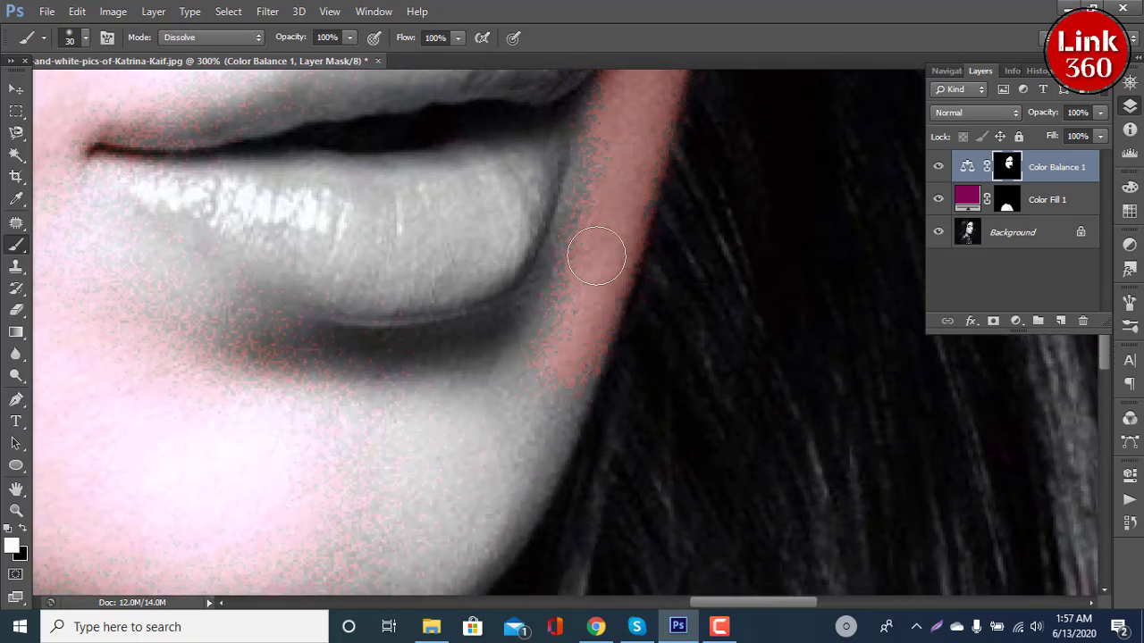
mouse_move(591, 141)
left_mouse_down()
mouse_move(592, 212)
mouse_move(554, 299)
mouse_move(396, 366)
mouse_move(224, 369)
mouse_move(289, 349)
mouse_move(289, 437)
mouse_move(465, 429)
mouse_move(357, 497)
mouse_move(551, 377)
mouse_move(506, 459)
mouse_move(446, 510)
mouse_move(623, 318)
mouse_move(605, 375)
mouse_move(486, 416)
mouse_move(333, 415)
left_mouse_up()
key("bracketright")
key("bracketright")
left_click_drag(268, 391, 705, 354)
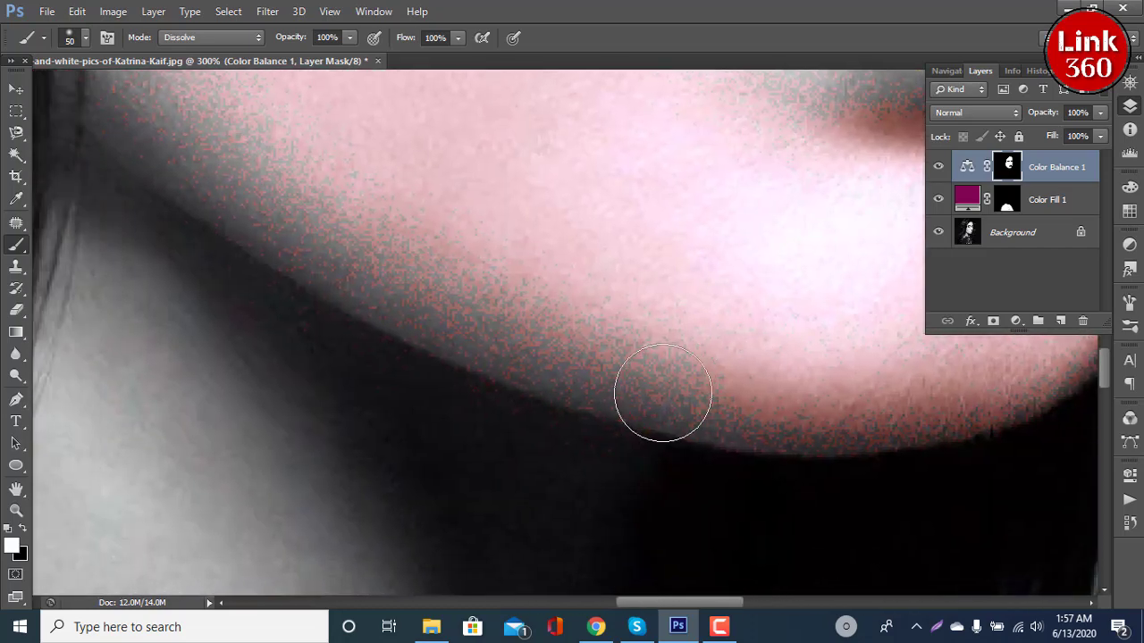
Paint warm skin tone along the chin's jaw edge and over the grey neck above the lace
scroll(471, 286, "down", 2)
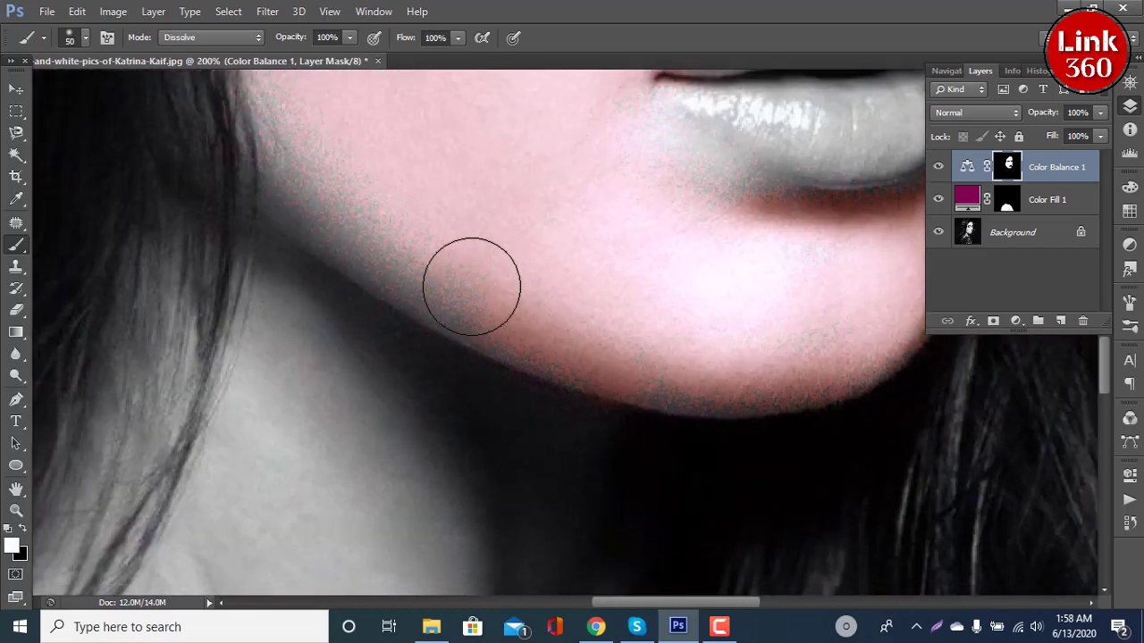
left_click_drag(422, 271, 582, 334)
mouse_move(480, 333)
left_mouse_down()
mouse_move(414, 345)
mouse_move(429, 437)
mouse_move(444, 411)
mouse_move(492, 459)
mouse_move(511, 434)
mouse_move(559, 534)
left_mouse_up()
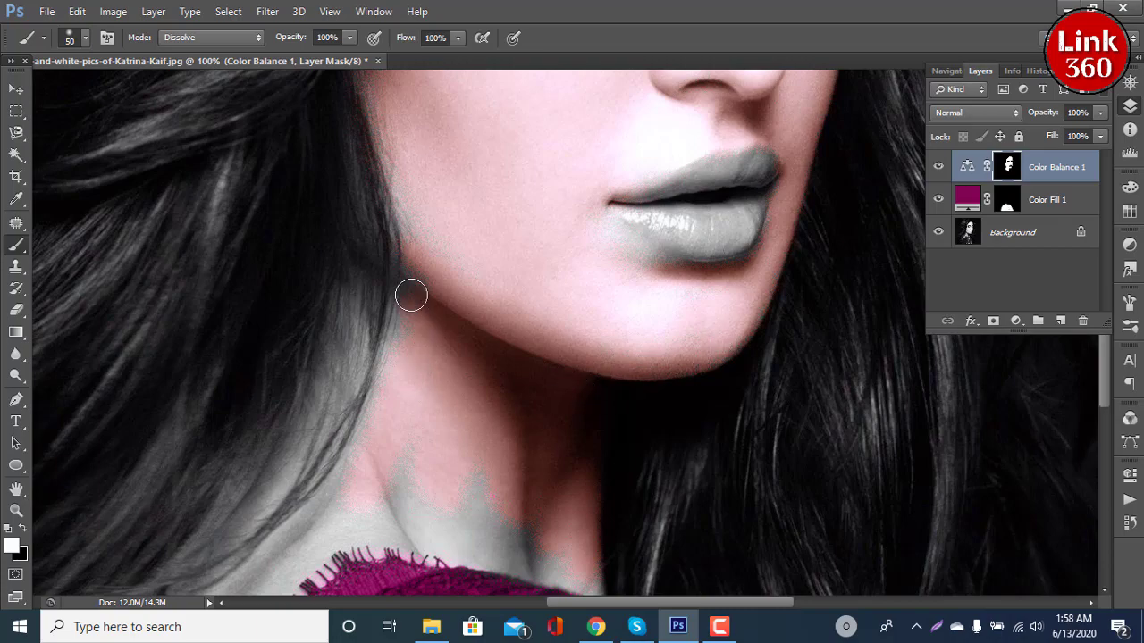
mouse_move(399, 348)
left_mouse_down()
mouse_move(335, 478)
mouse_move(366, 295)
mouse_move(283, 454)
mouse_move(469, 326)
left_mouse_up()
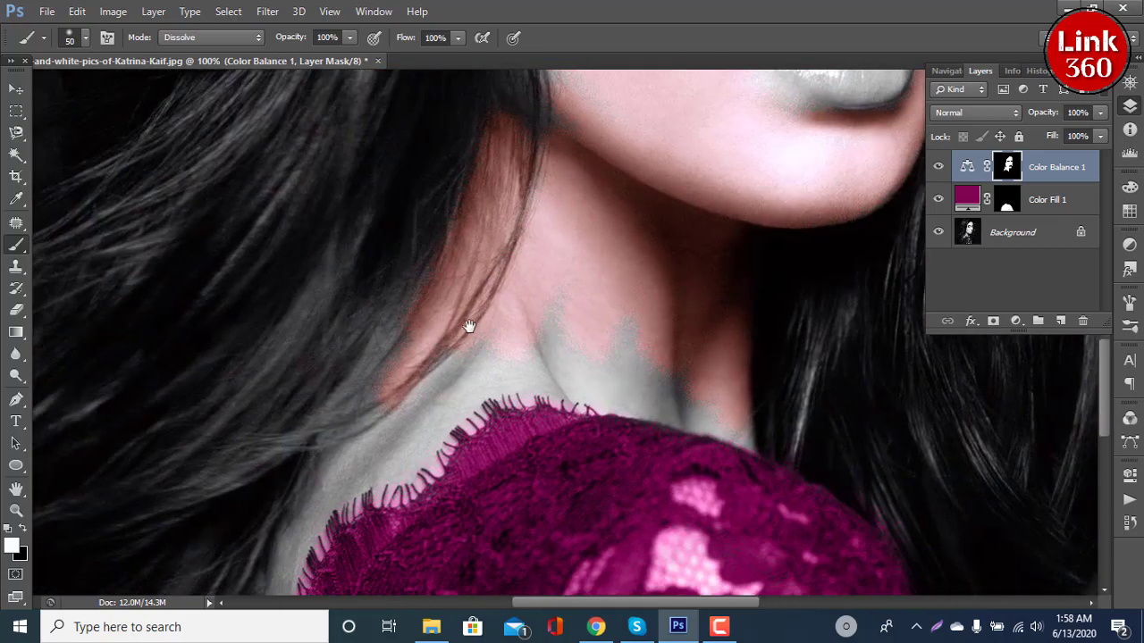
left_click_drag(347, 459, 454, 306)
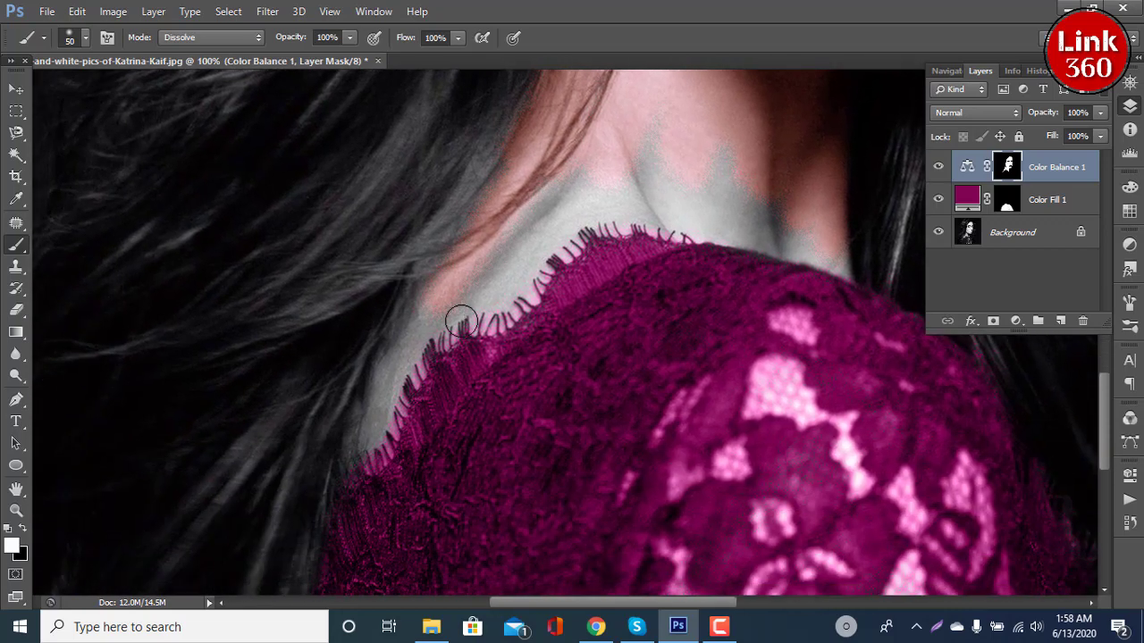
left_click_drag(384, 385, 351, 445)
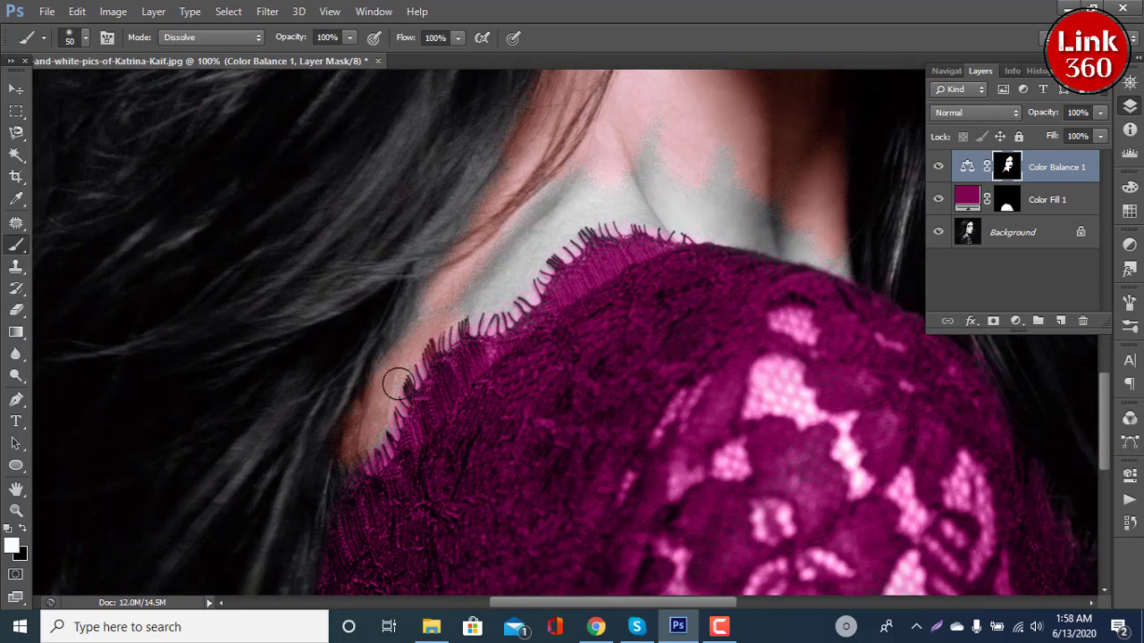
mouse_move(483, 313)
left_mouse_down()
mouse_move(536, 256)
mouse_move(470, 298)
mouse_move(498, 270)
mouse_move(573, 229)
mouse_move(412, 336)
left_mouse_up()
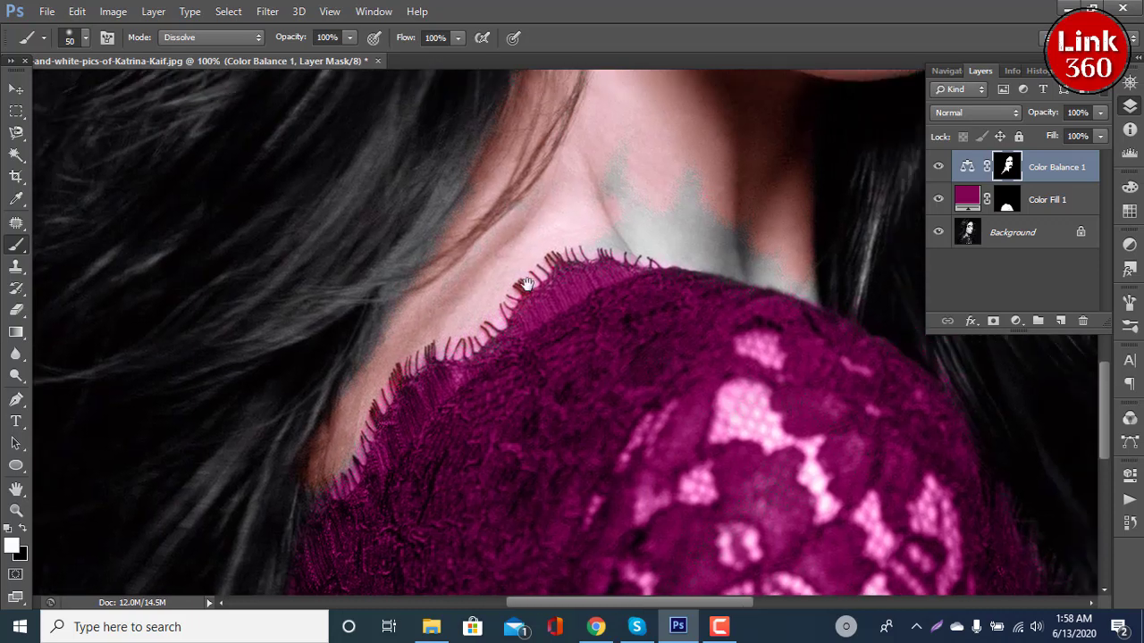
mouse_move(553, 296)
left_mouse_down()
mouse_move(582, 244)
mouse_move(529, 341)
left_mouse_up()
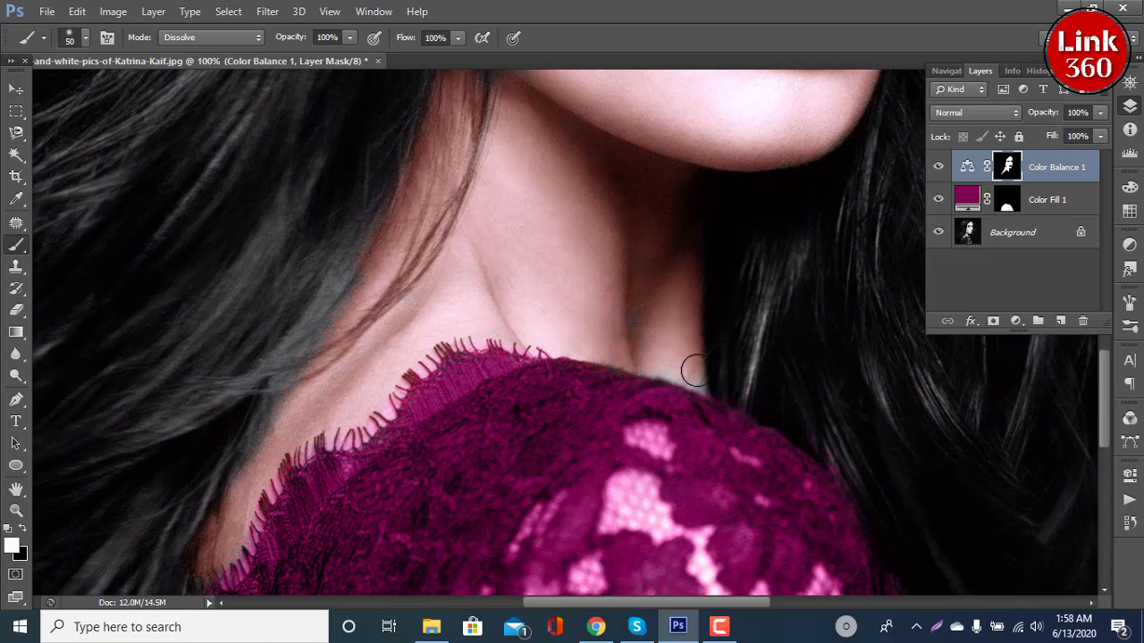
scroll(660, 335, "up", 2)
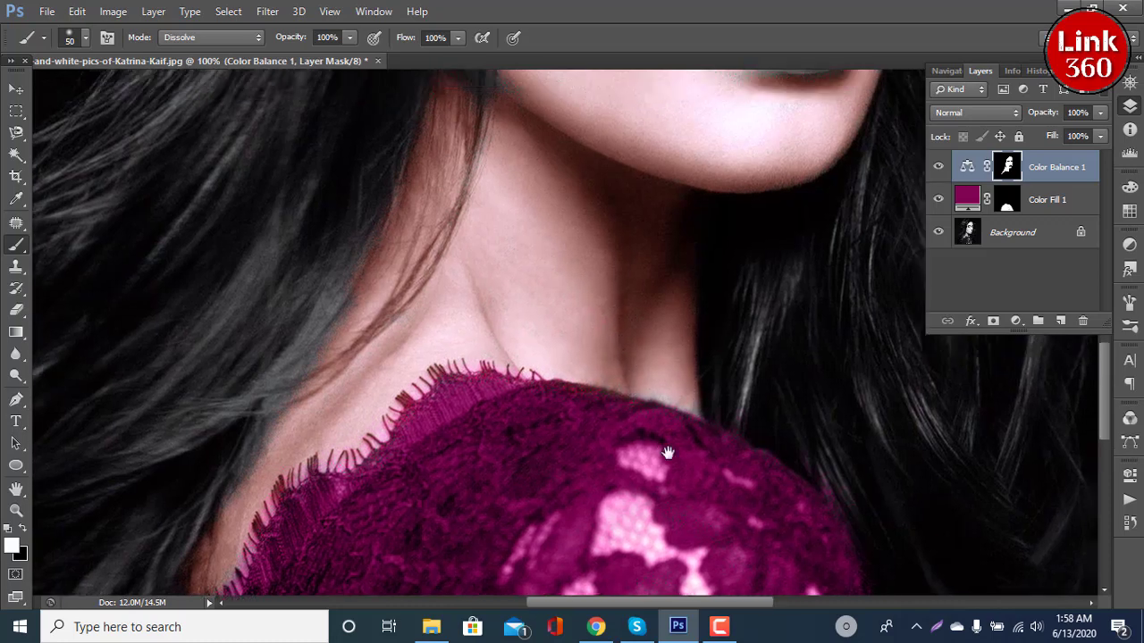
scroll(664, 454, "up", 3)
scroll(646, 408, "up", 2)
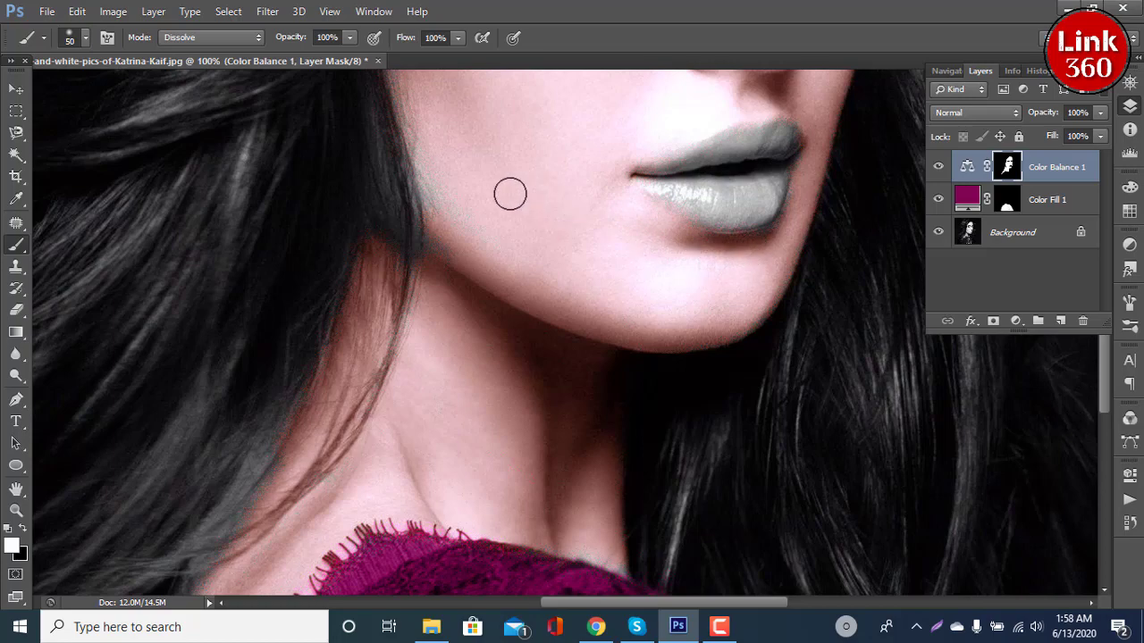
scroll(547, 236, "up", 4)
scroll(479, 254, "up", 1)
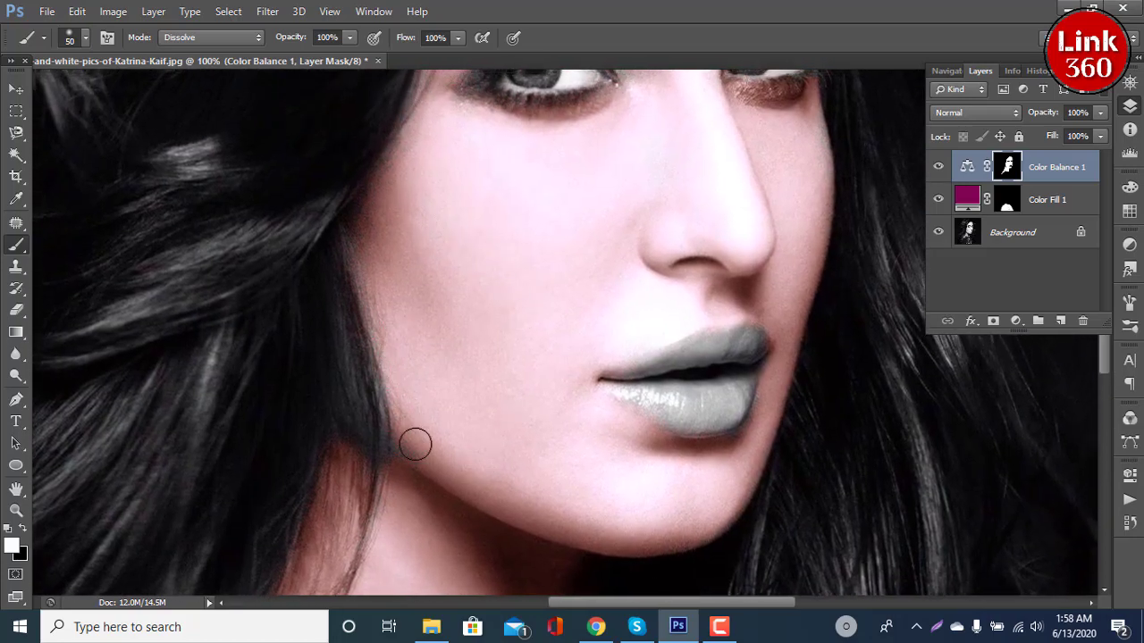
scroll(439, 372, "up", 2)
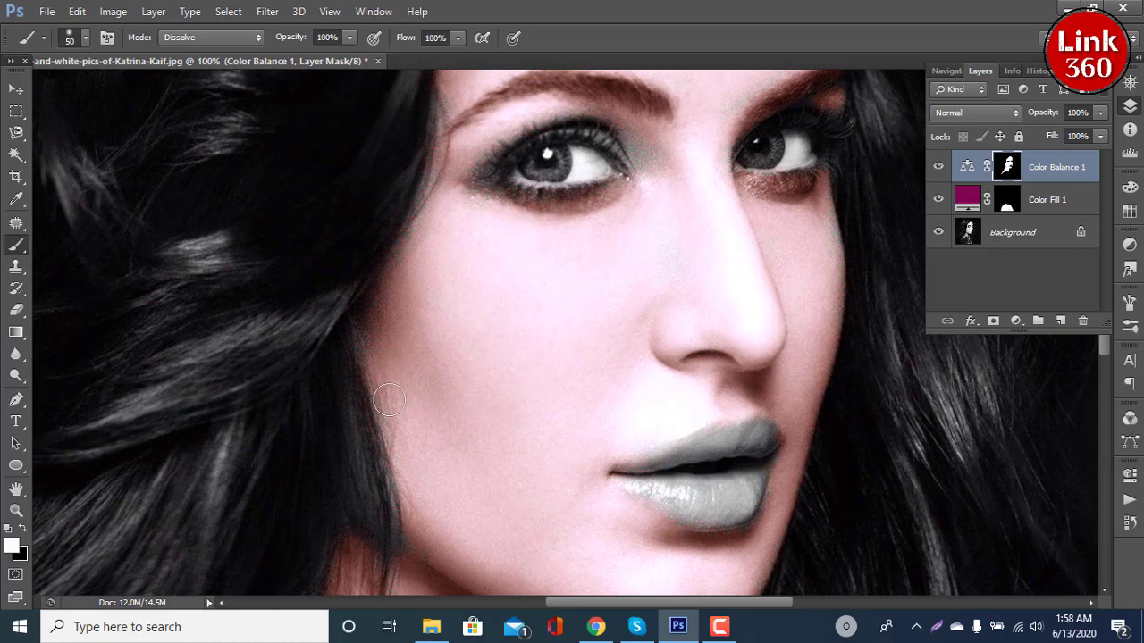
mouse_move(490, 346)
left_mouse_down()
mouse_move(378, 462)
mouse_move(393, 455)
left_mouse_up()
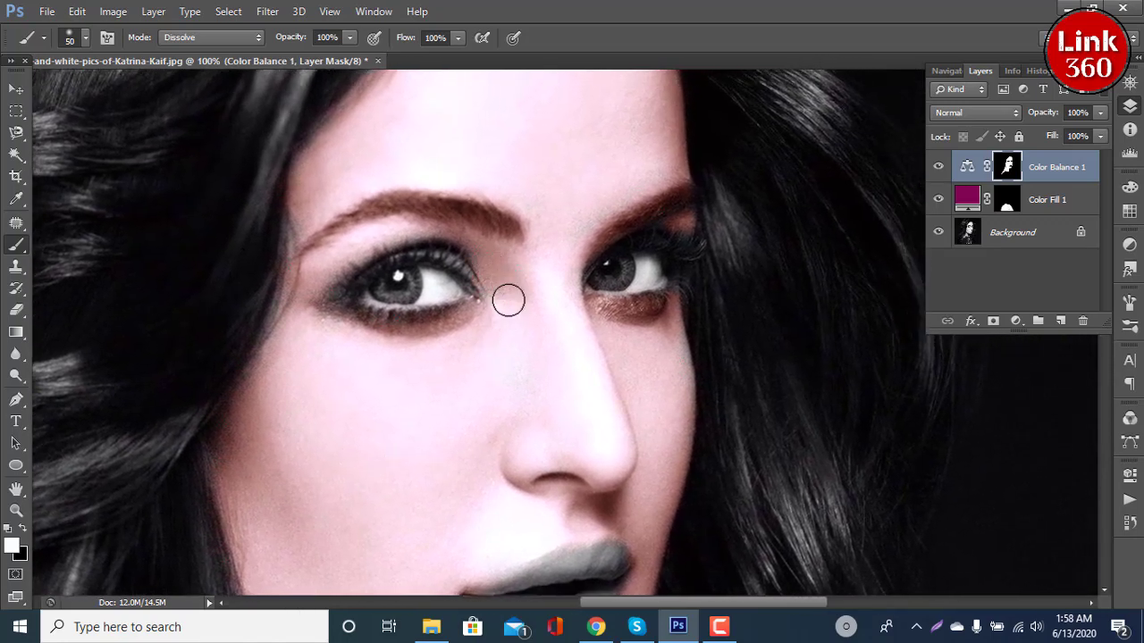
left_click_drag(525, 377, 423, 255)
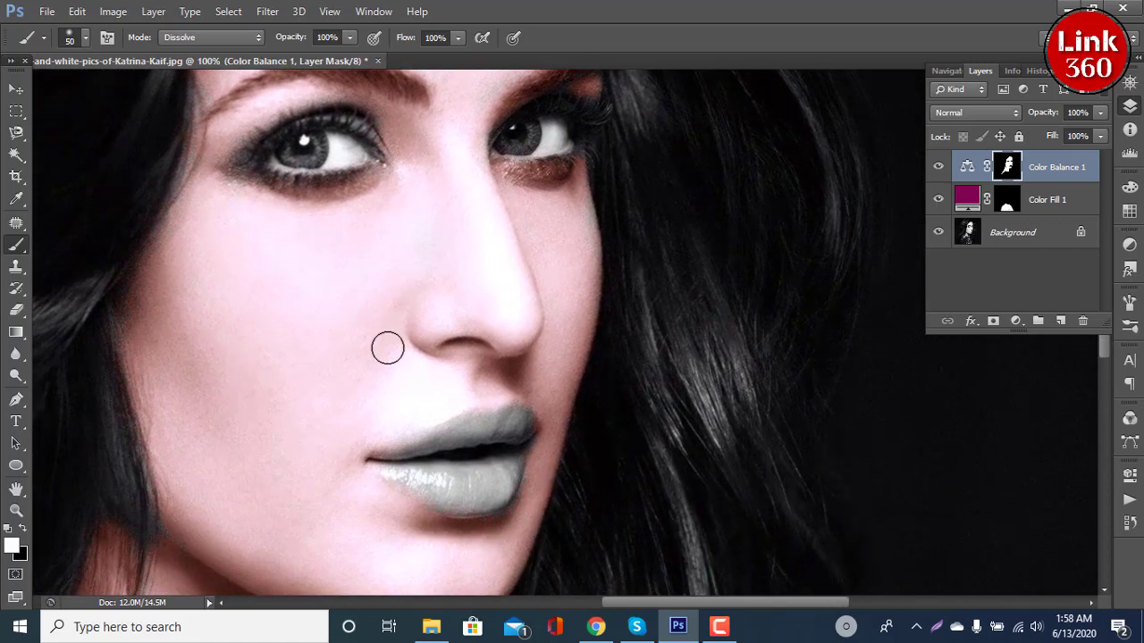
left_click_drag(388, 345, 410, 210)
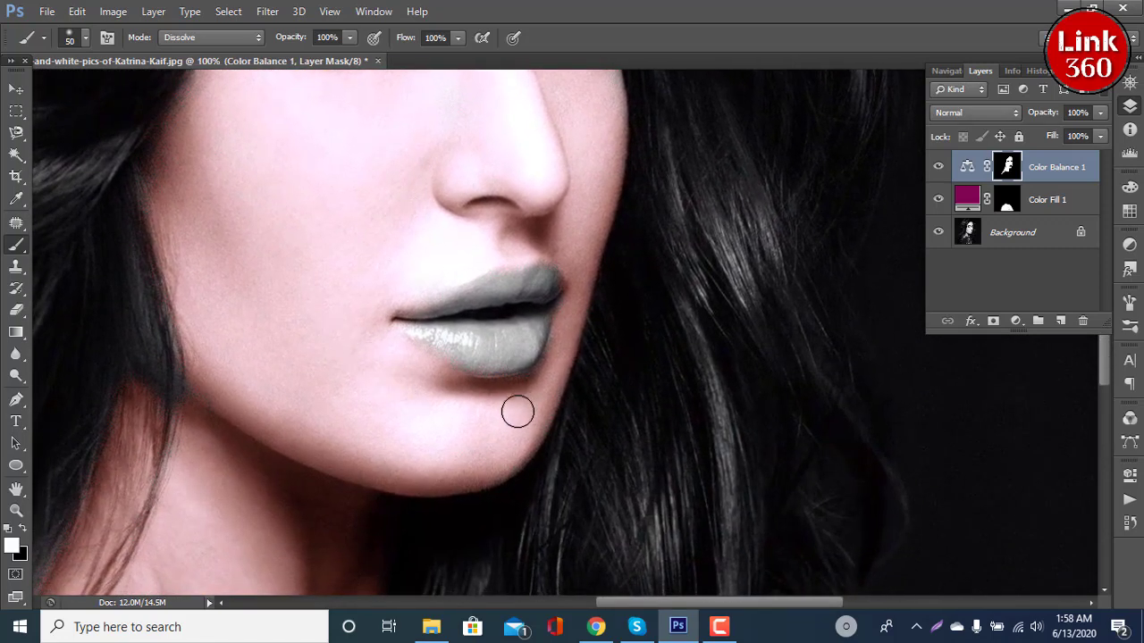
left_click_drag(331, 281, 308, 374)
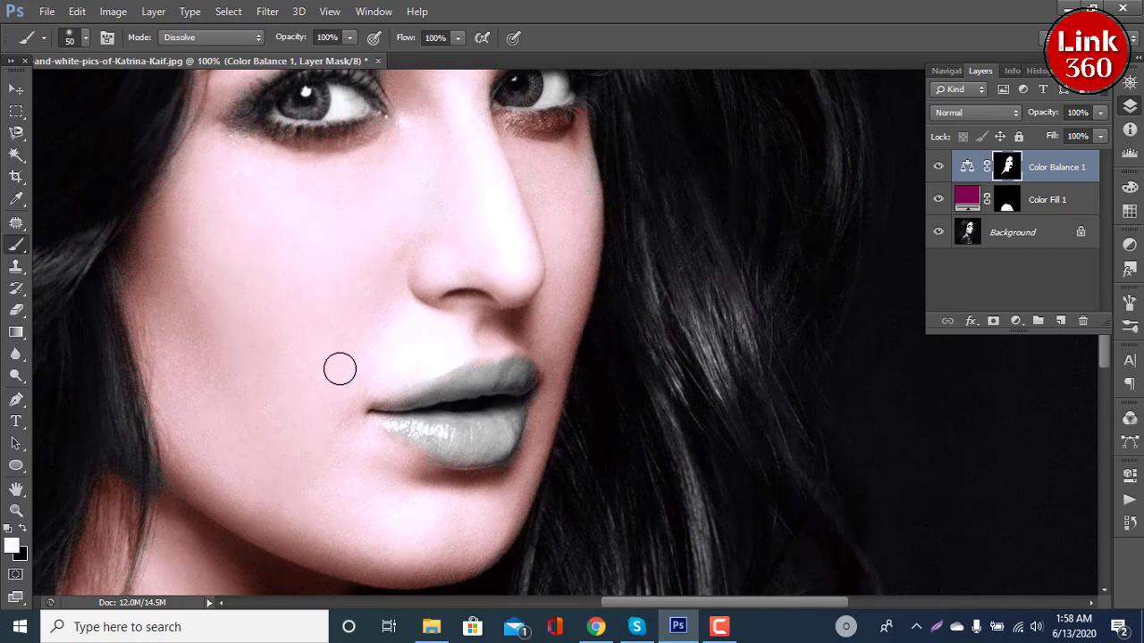
left_click_drag(339, 369, 341, 583)
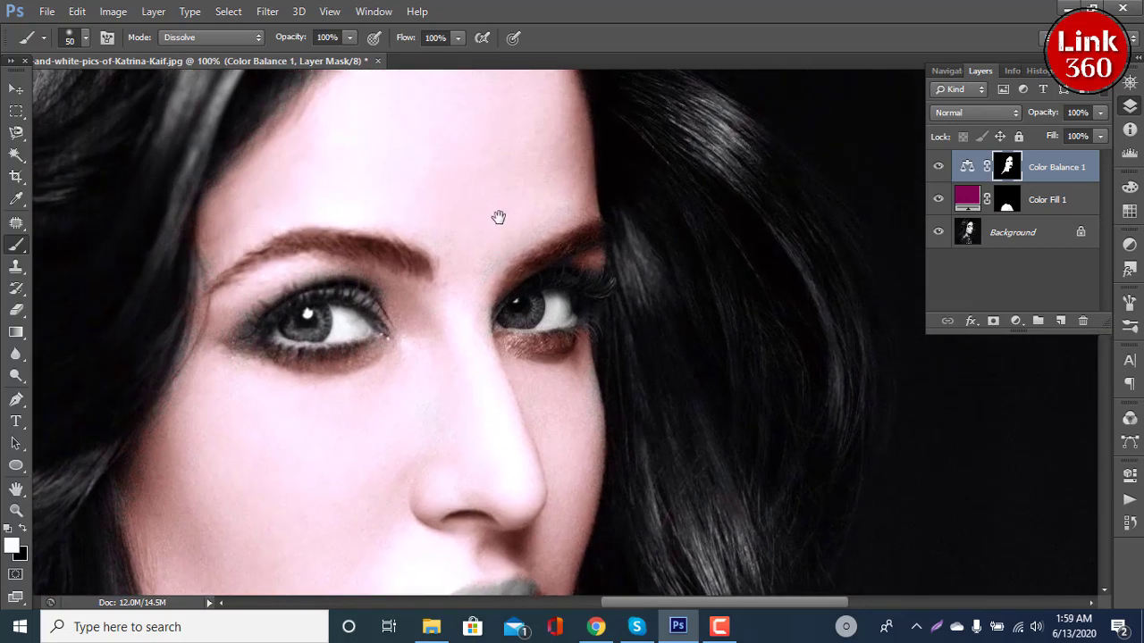
left_click_drag(498, 217, 538, 357)
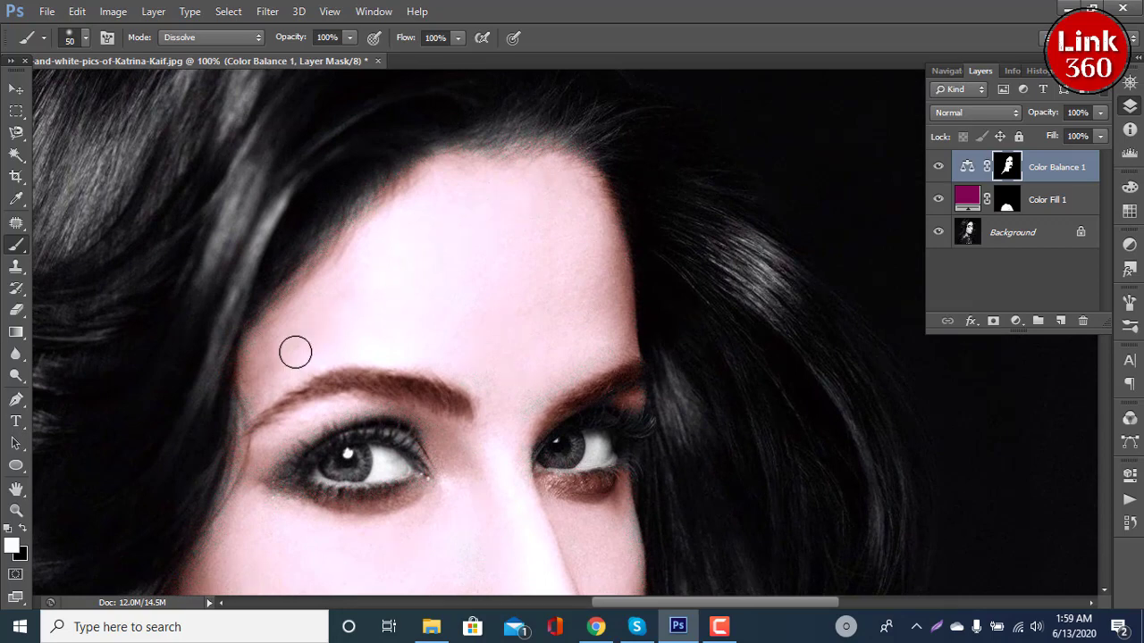
scroll(552, 212, "down", 2)
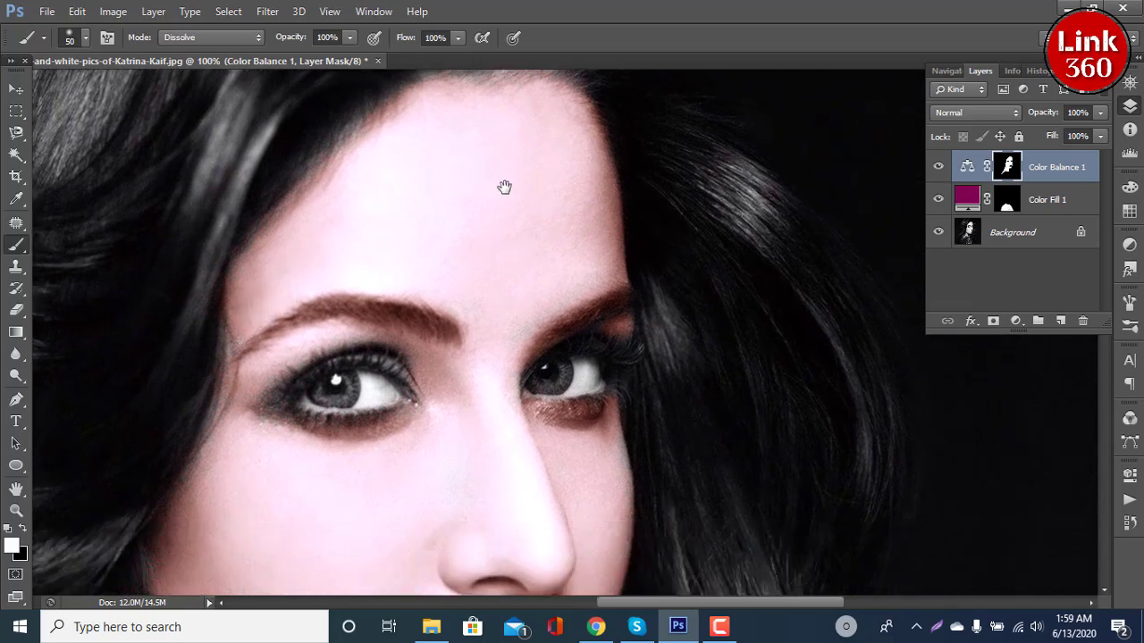
scroll(503, 186, "down", 4)
scroll(528, 319, "down", 3)
scroll(566, 192, "down", 1)
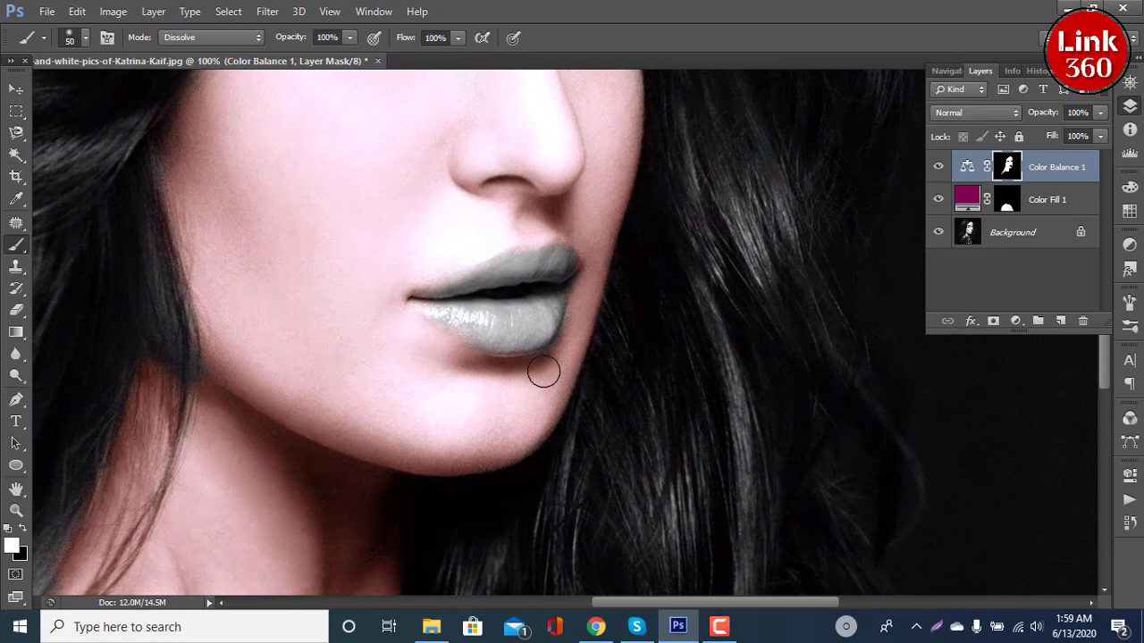
left_click_drag(502, 361, 580, 293)
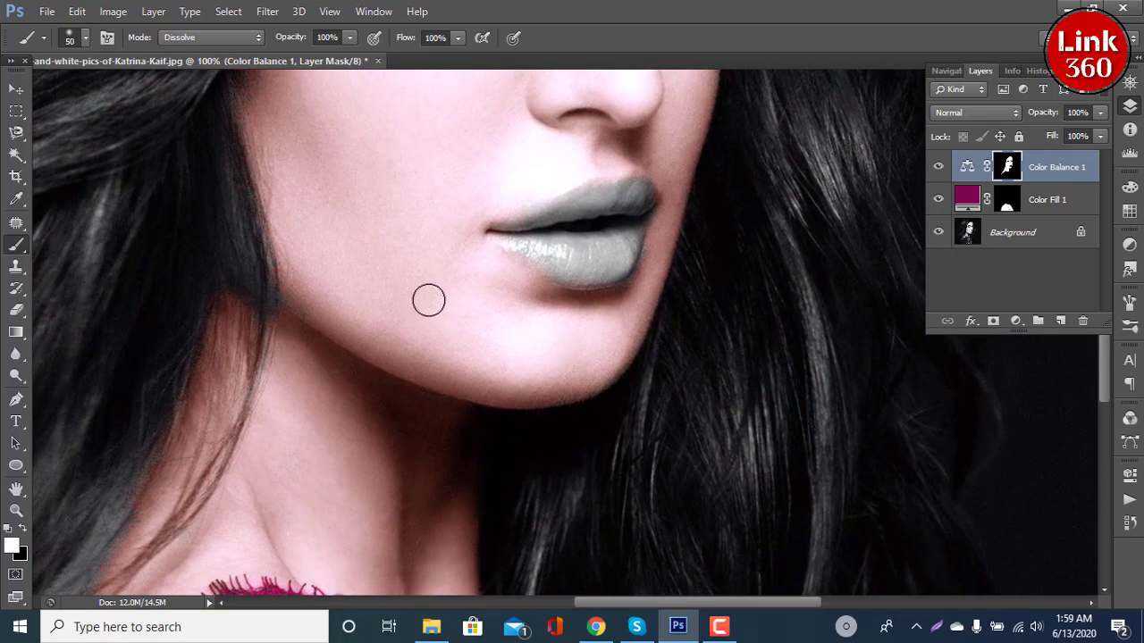
scroll(428, 300, "down", 3)
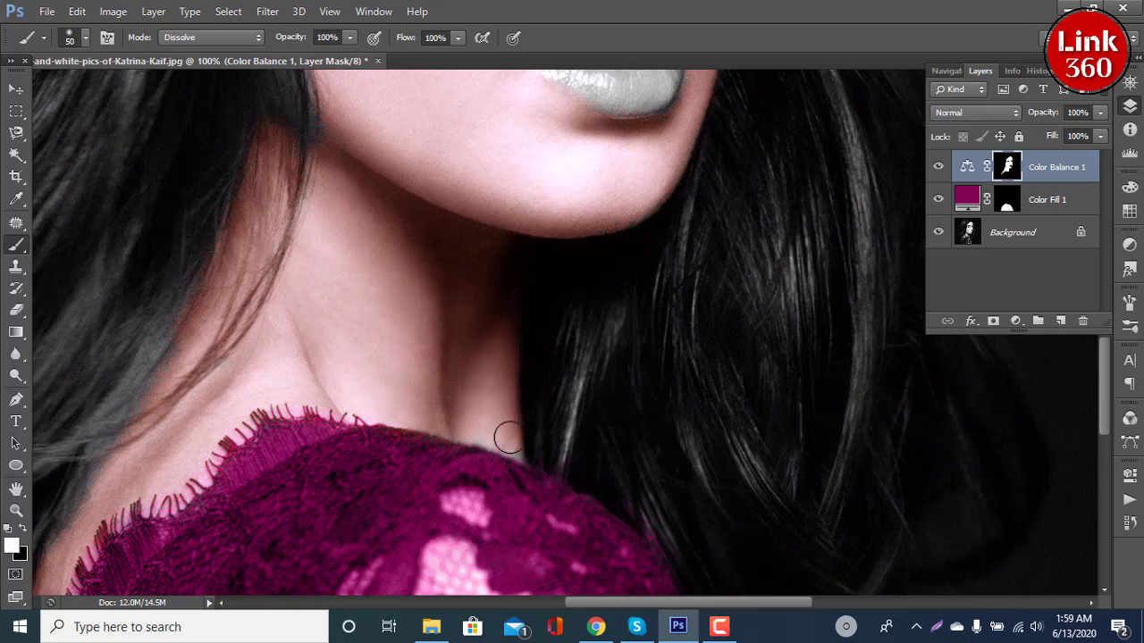
scroll(508, 437, "up", 1)
scroll(507, 438, "up", 1)
With a smaller brush, remove the grey halo along the lace neckline edge
left_click_drag(508, 438, 582, 314)
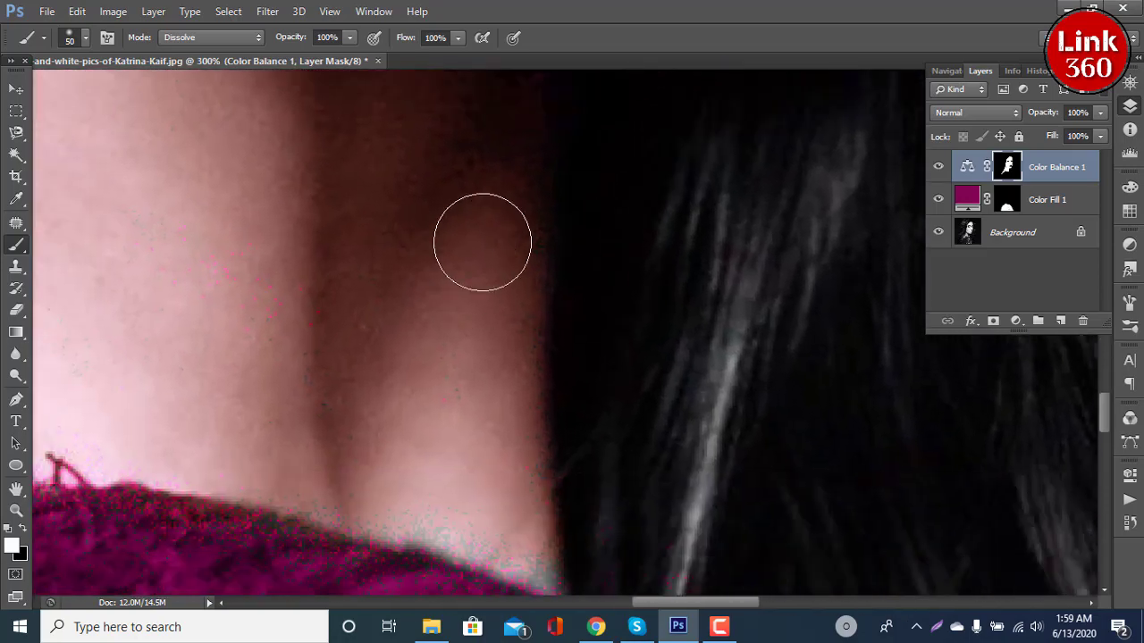
scroll(467, 396, "down", 3)
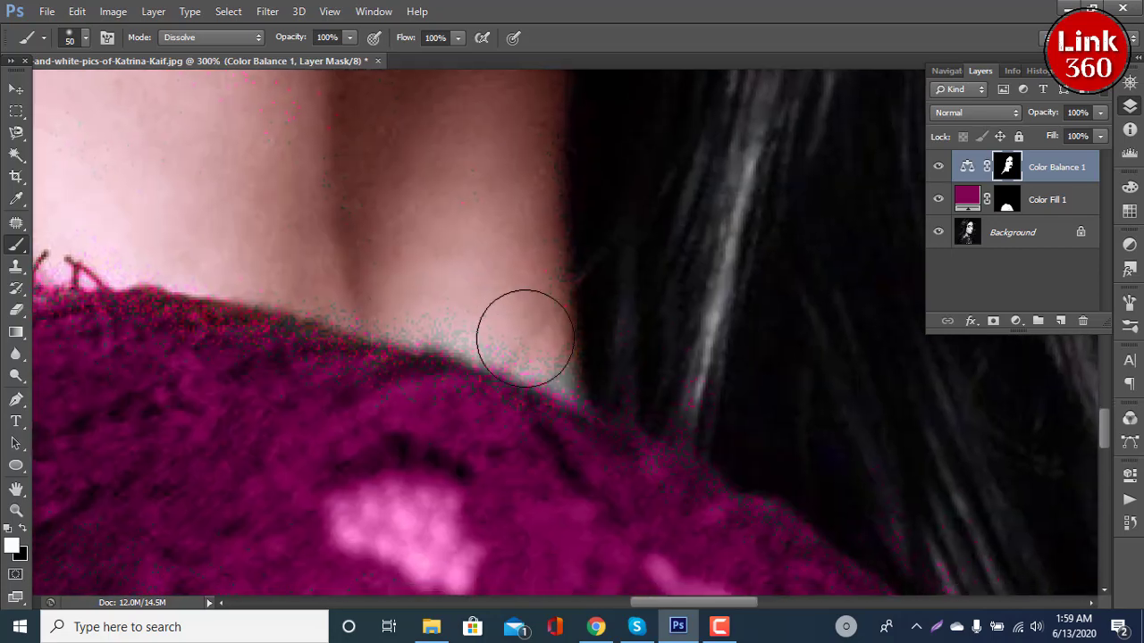
key("bracketright")
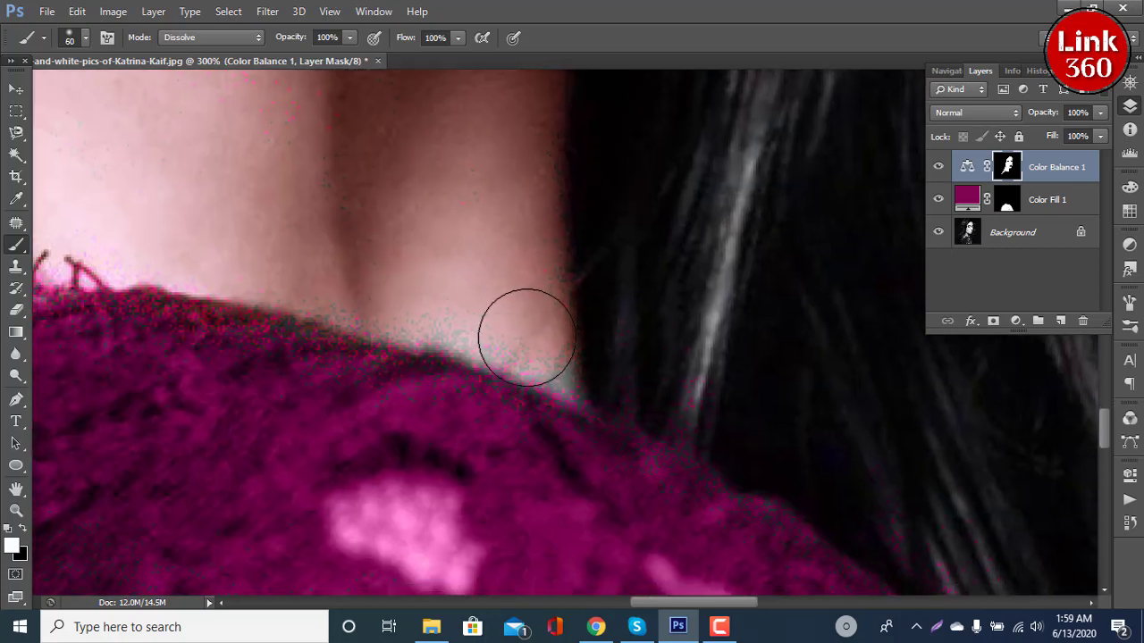
key("bracketleft")
key("bracketleft")
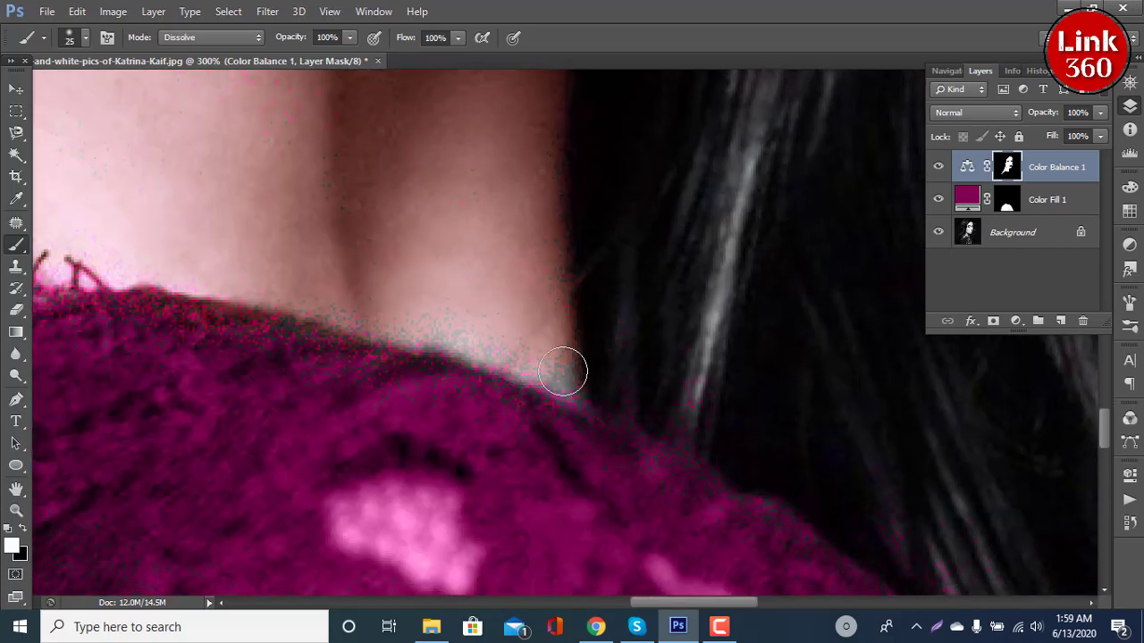
mouse_move(541, 360)
left_mouse_down()
mouse_move(465, 347)
mouse_move(383, 301)
mouse_move(241, 272)
left_mouse_up()
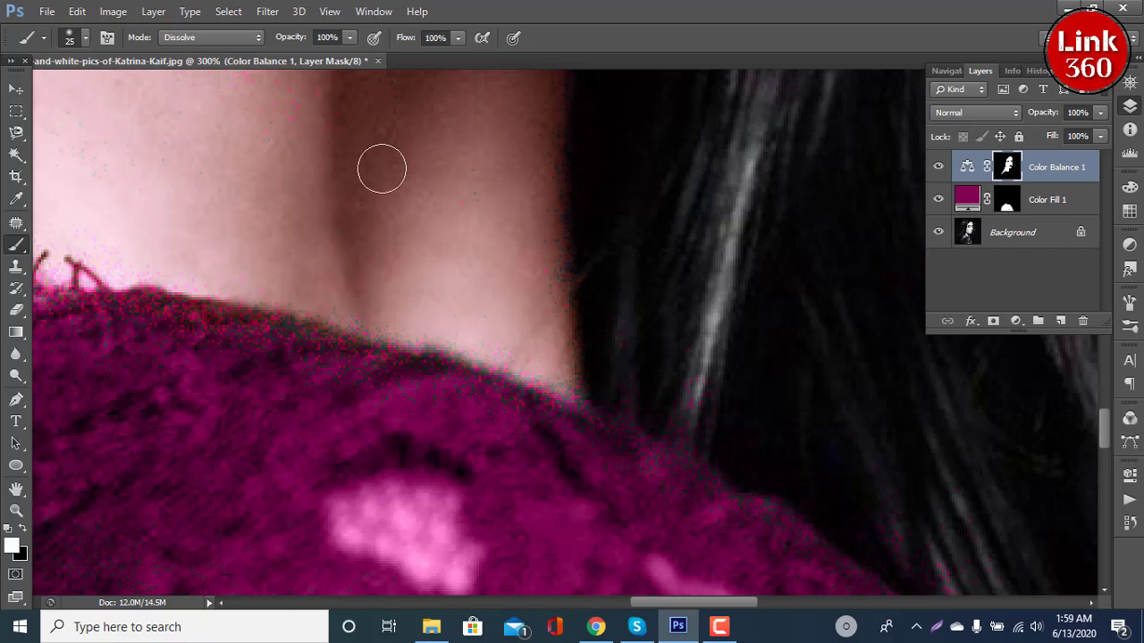
left_click_drag(413, 204, 467, 407)
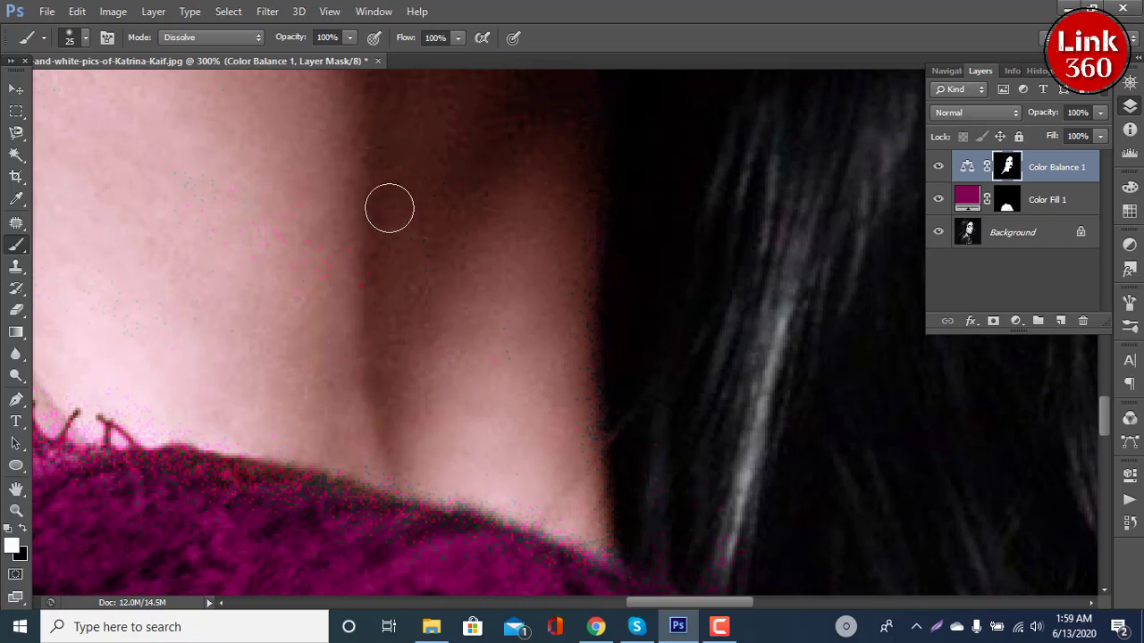
left_click_drag(237, 281, 493, 367)
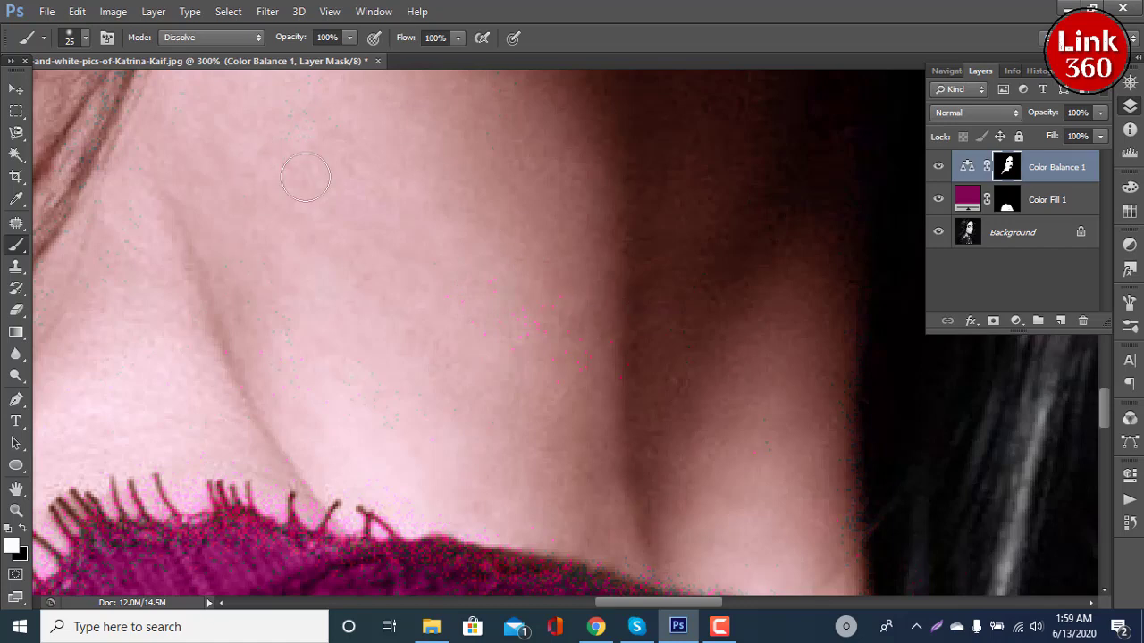
Pan along the hair and jaw and tint the cheek and chin edge beside the lips
left_click_drag(295, 211, 365, 366)
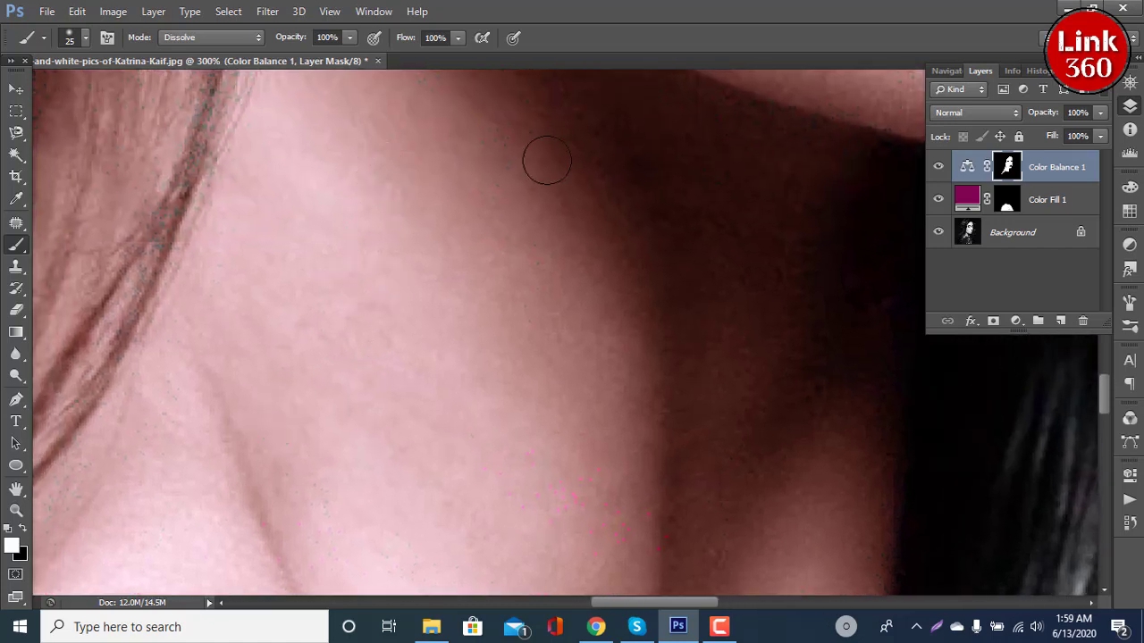
left_click_drag(521, 187, 513, 360)
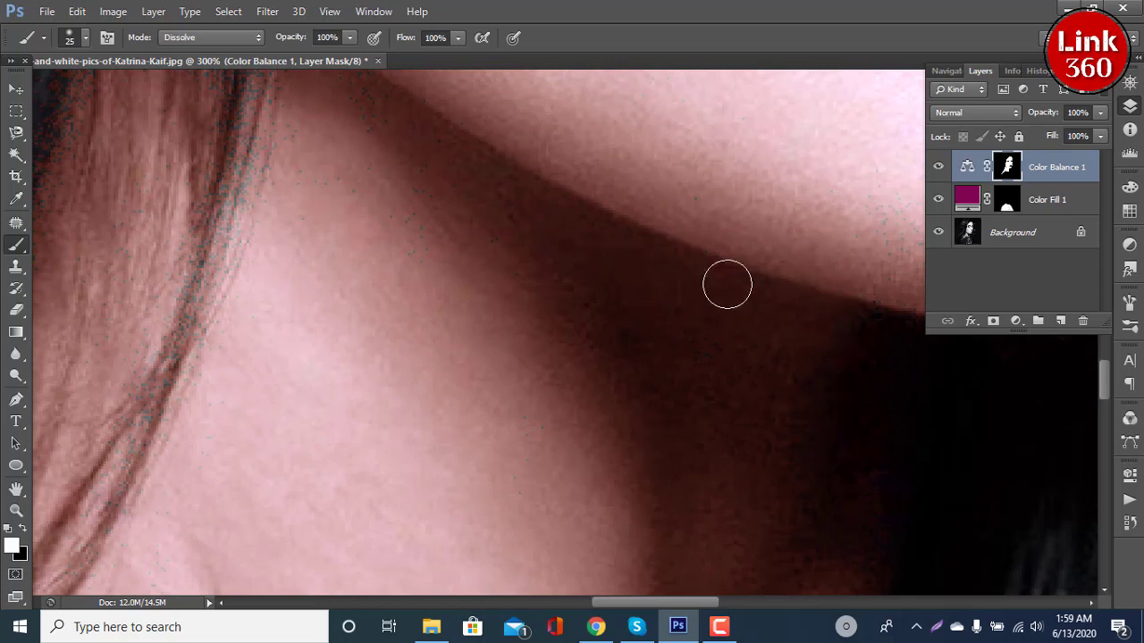
mouse_move(571, 306)
left_mouse_down()
mouse_move(561, 287)
mouse_move(398, 205)
left_mouse_up()
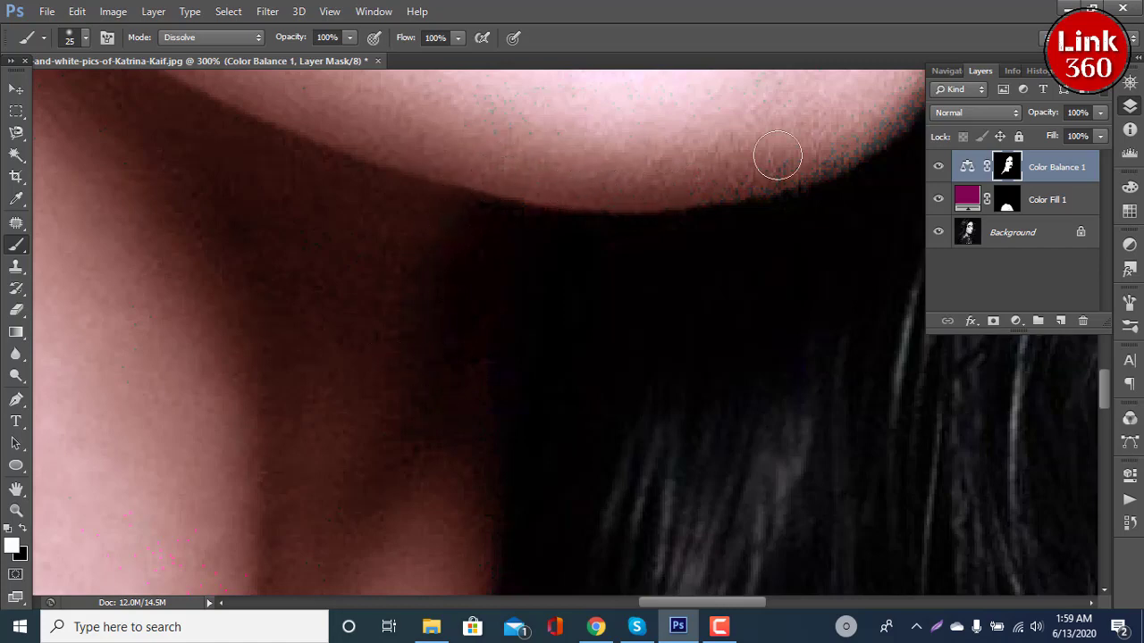
left_click_drag(776, 150, 621, 302)
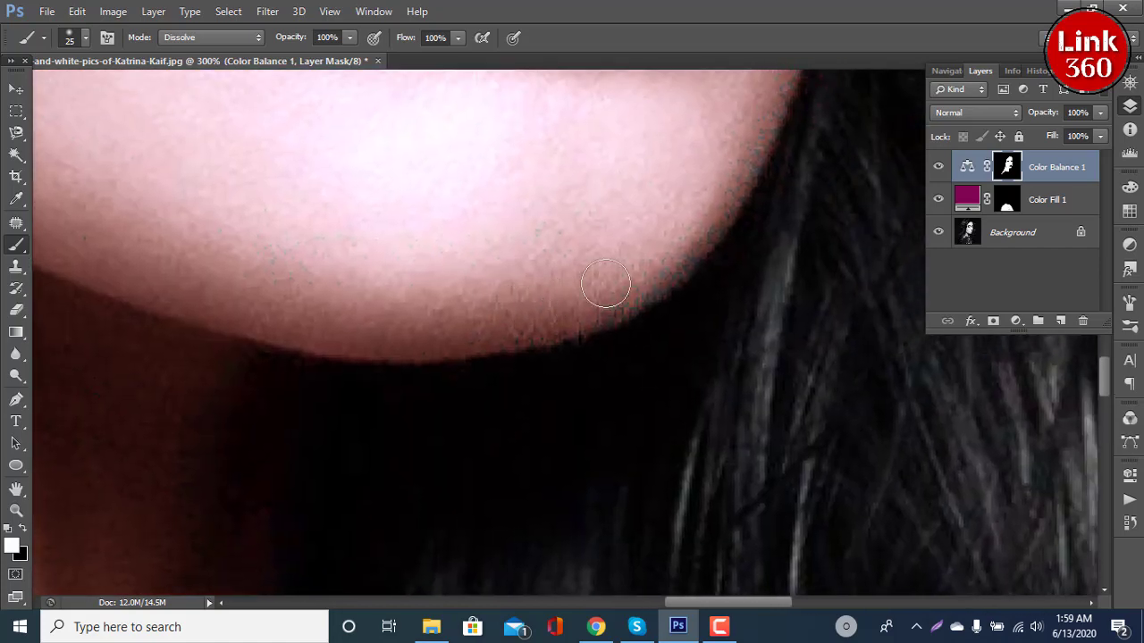
left_click_drag(735, 174, 590, 330)
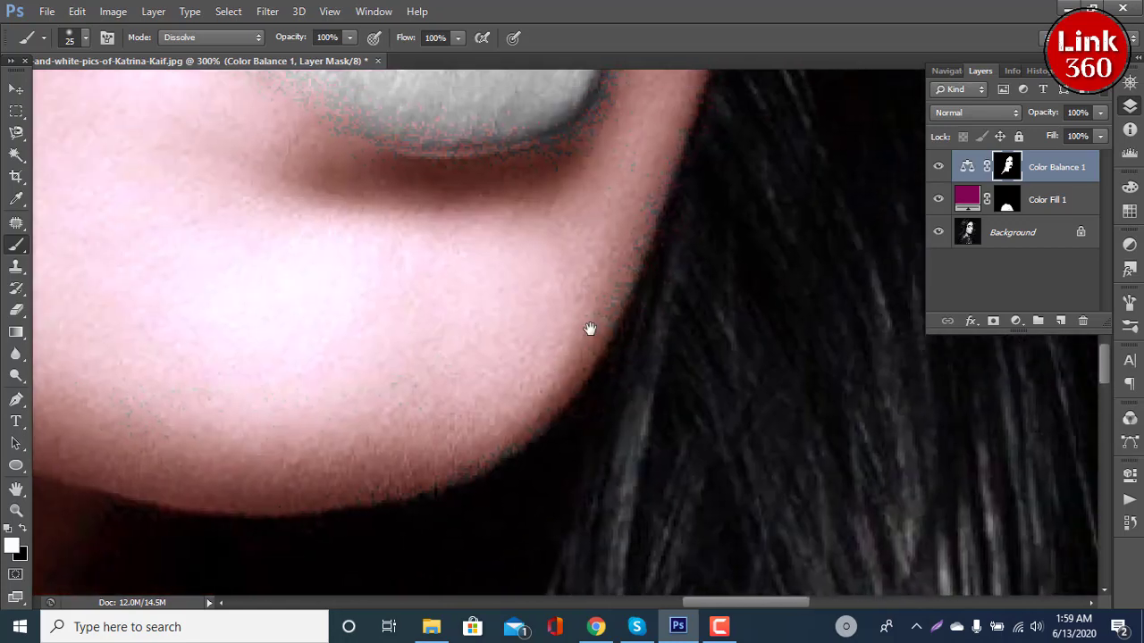
left_click_drag(635, 220, 544, 352)
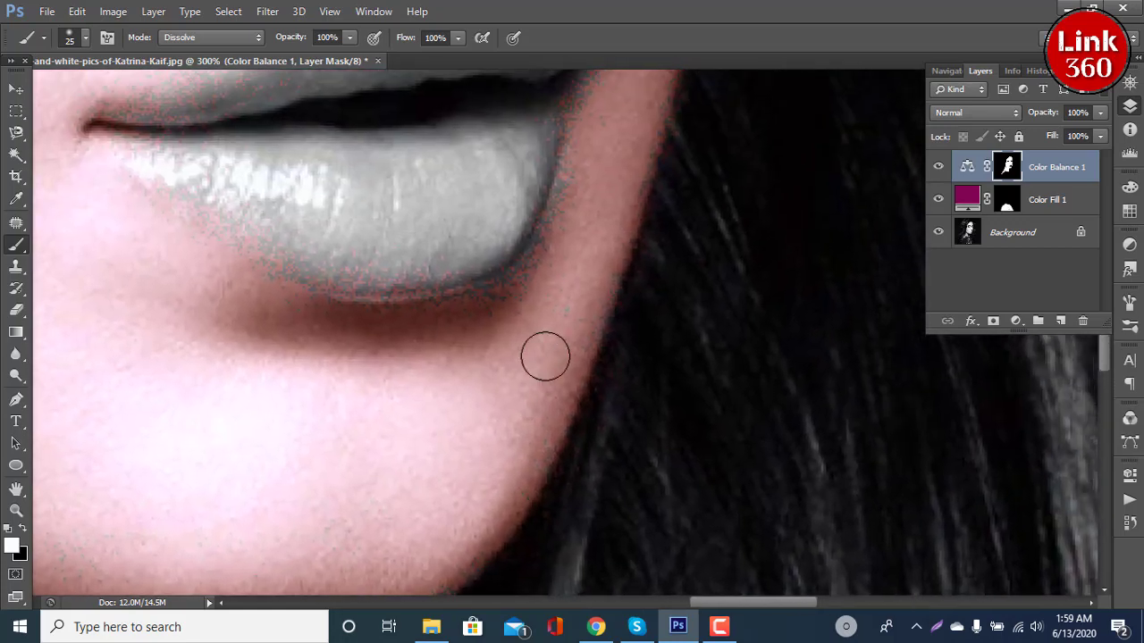
left_click_drag(636, 189, 556, 355)
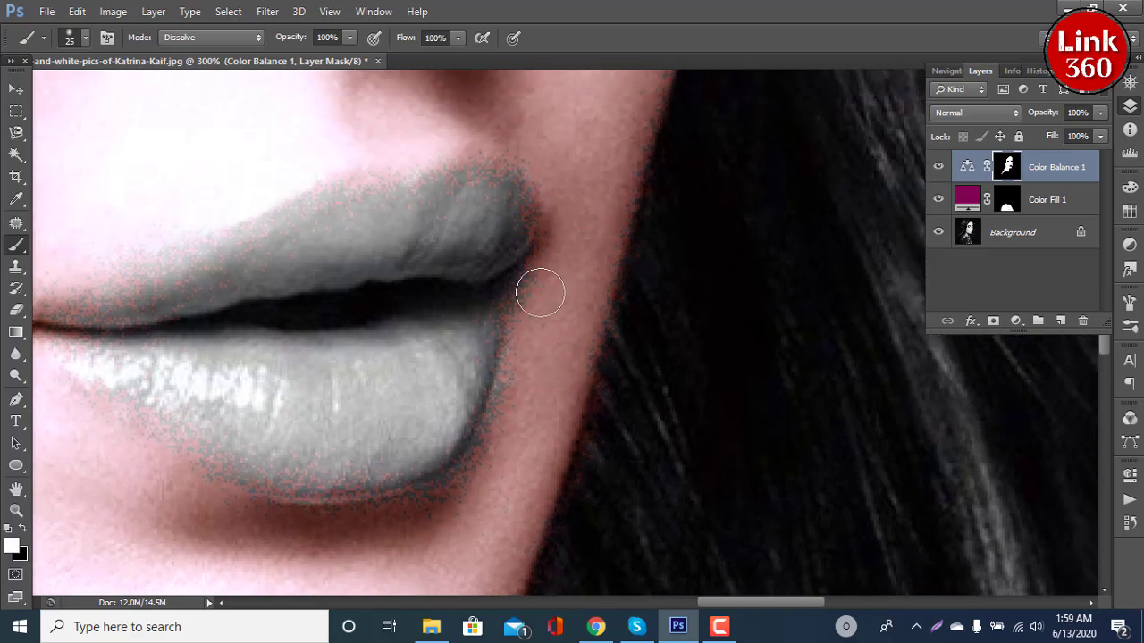
scroll(531, 319, "down", 2)
scroll(530, 319, "down", 1)
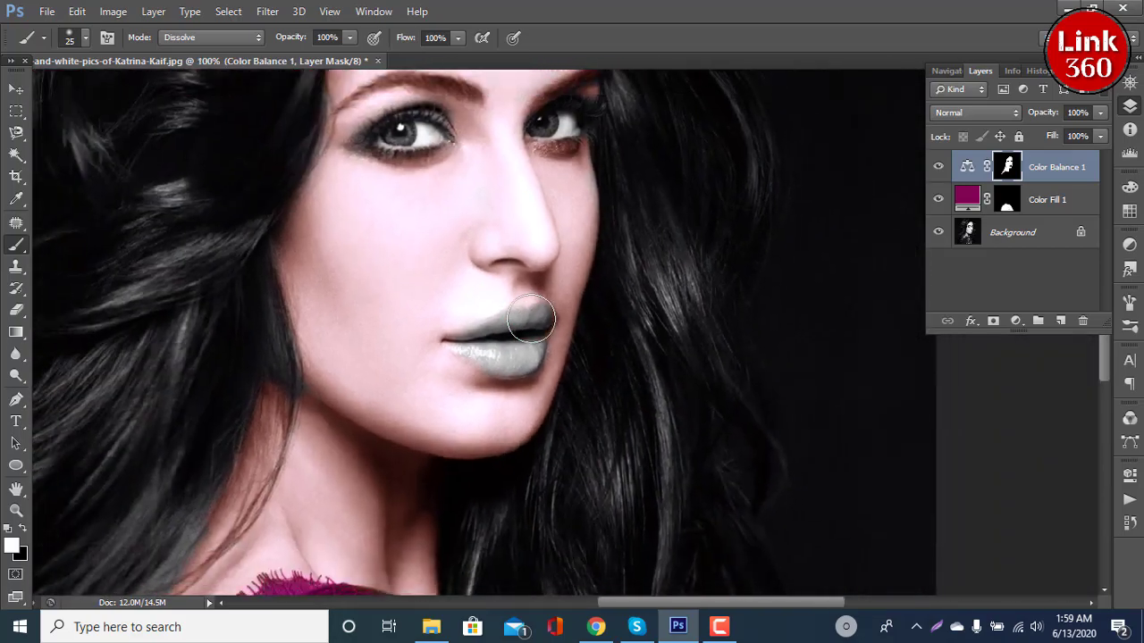
scroll(531, 319, "down", 1)
scroll(531, 319, "down", 1)
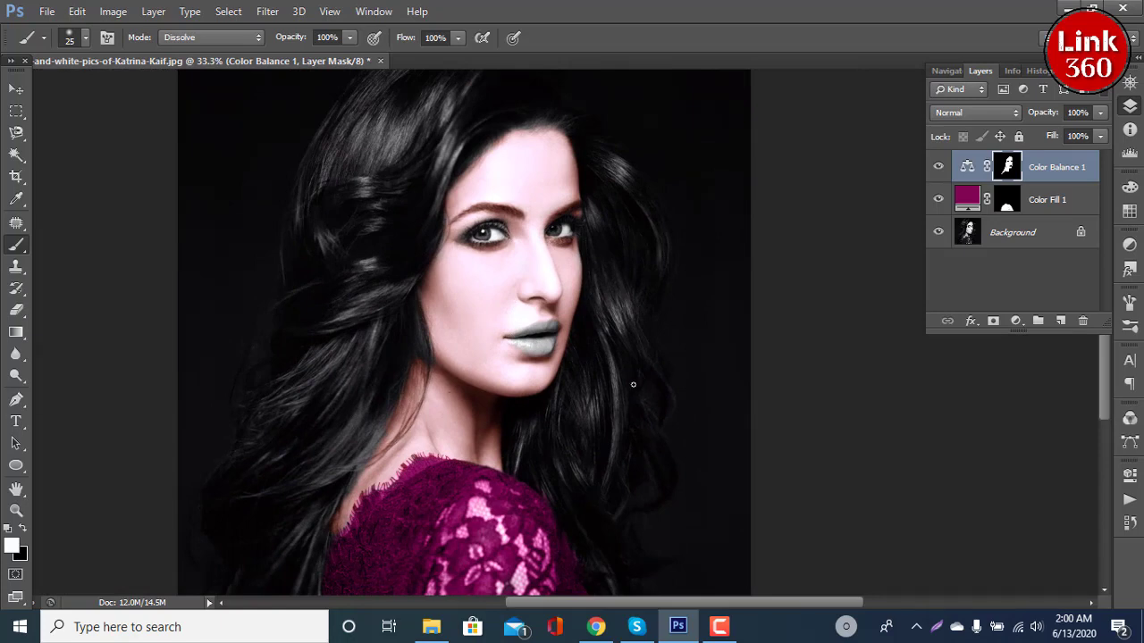
scroll(633, 384, "up", 1)
left_click_drag(592, 426, 623, 386)
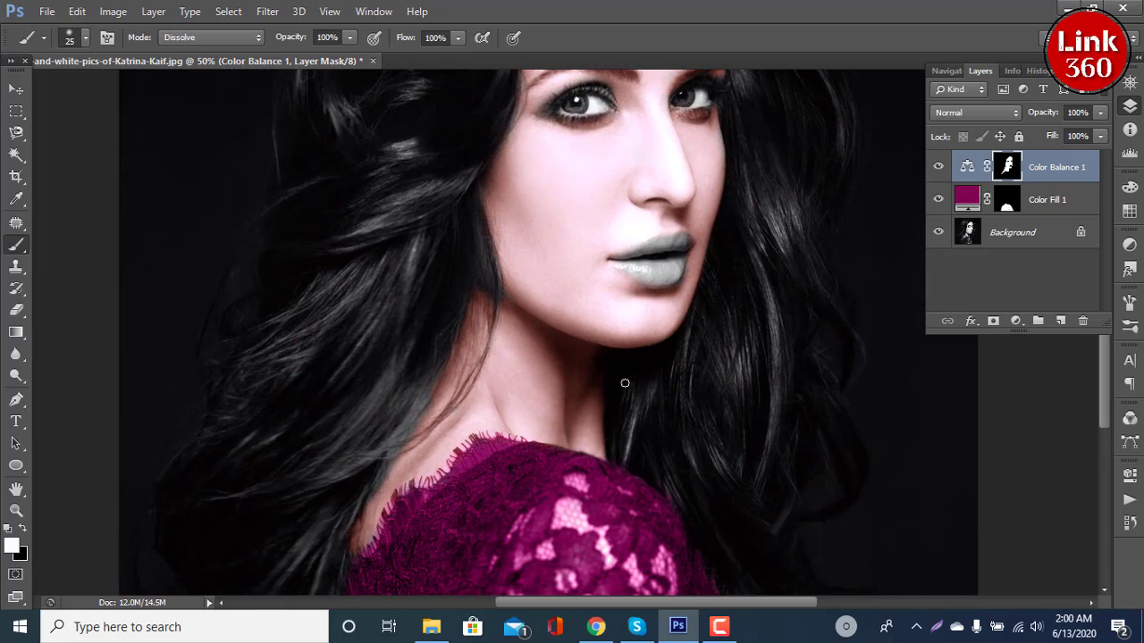
left_click_drag(625, 383, 681, 319)
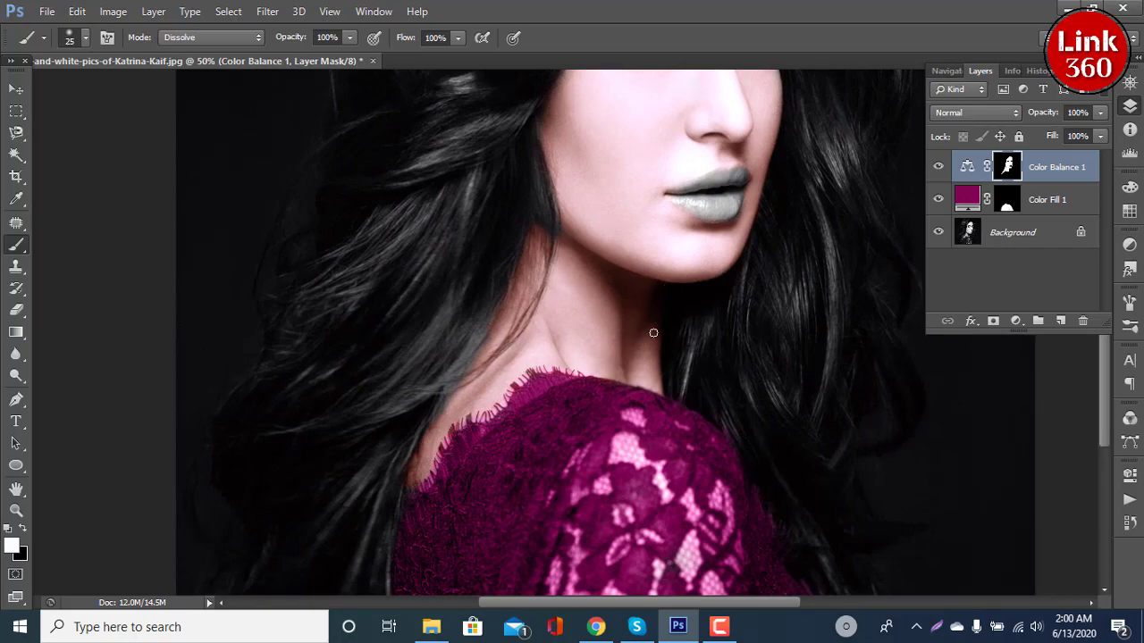
left_click_drag(639, 339, 584, 485)
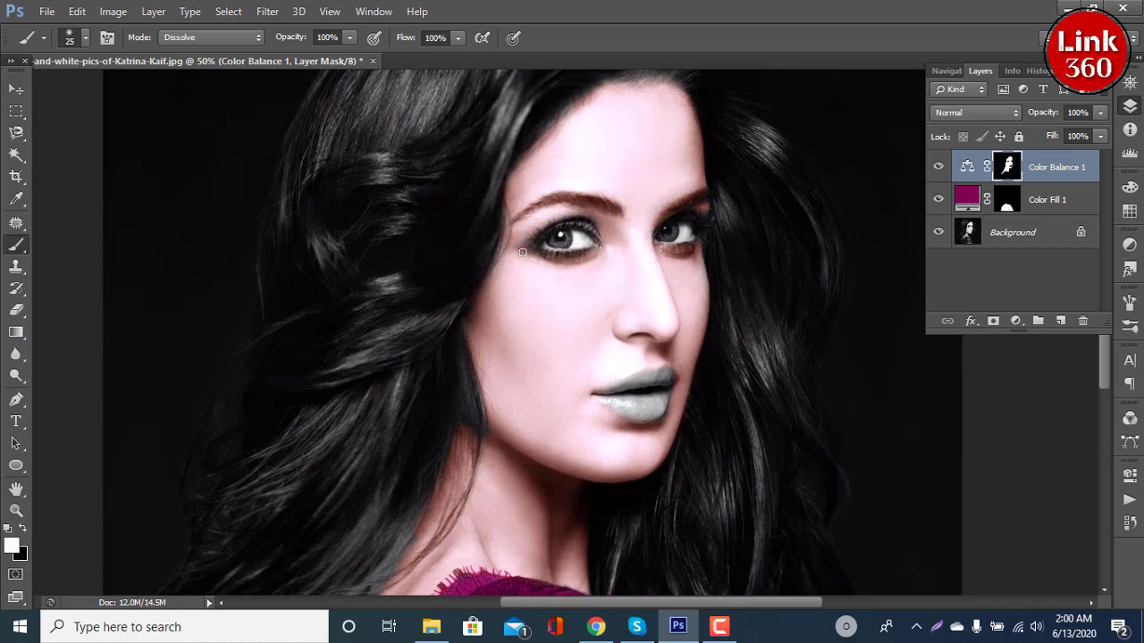
Zoom to 100% and paint the warm tint over both upper eyelids and under the left eye
key("ctrl+plus")
key("ctrl+plus")
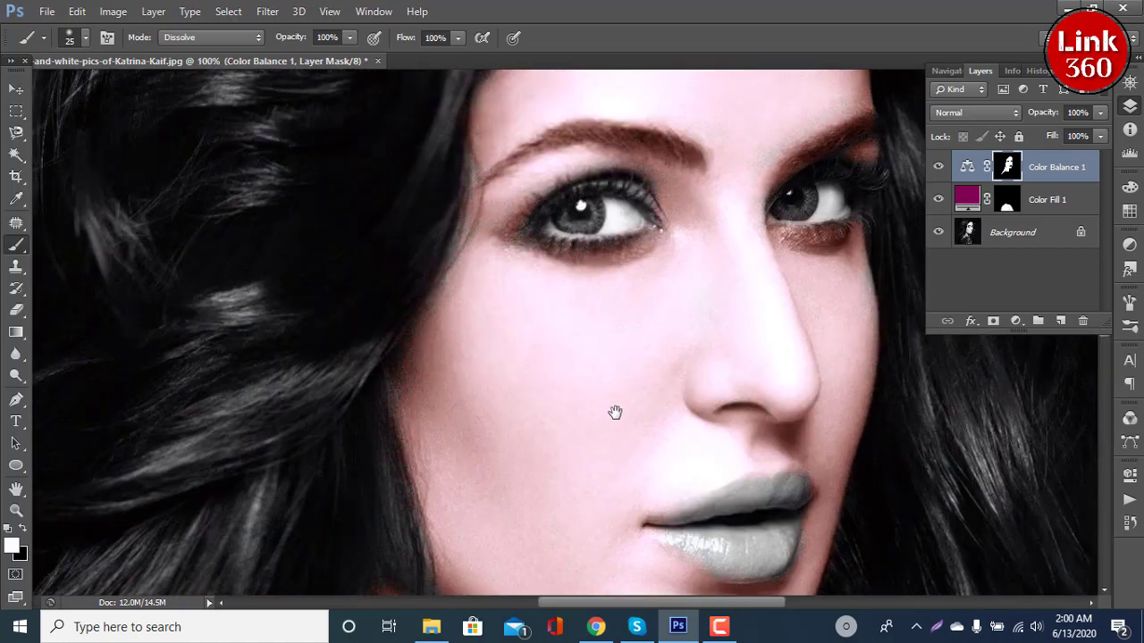
left_click_drag(523, 253, 612, 412)
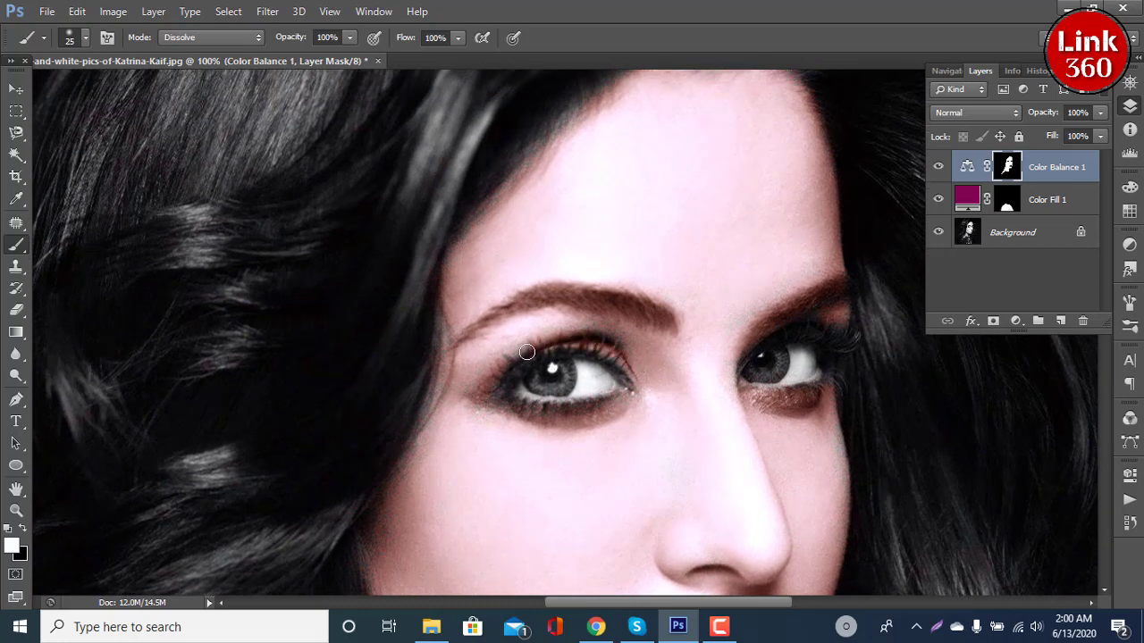
left_click_drag(492, 383, 632, 375)
left_click_drag(507, 394, 478, 400)
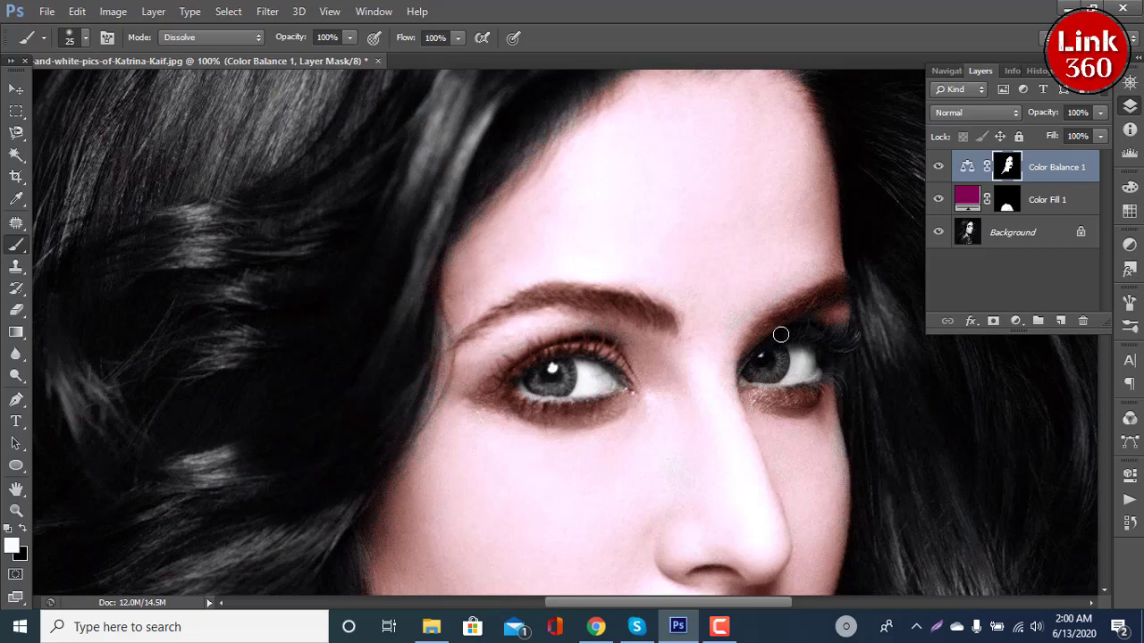
mouse_move(779, 331)
left_mouse_down()
mouse_move(811, 325)
mouse_move(849, 339)
left_mouse_up()
left_click_drag(885, 330, 827, 312)
Undo the stray streaks painted across the hair, then zoom out to the whole portrait
mouse_move(721, 426)
left_mouse_down()
mouse_move(661, 306)
mouse_move(611, 258)
mouse_move(607, 235)
left_mouse_up()
left_click_drag(781, 335, 811, 420)
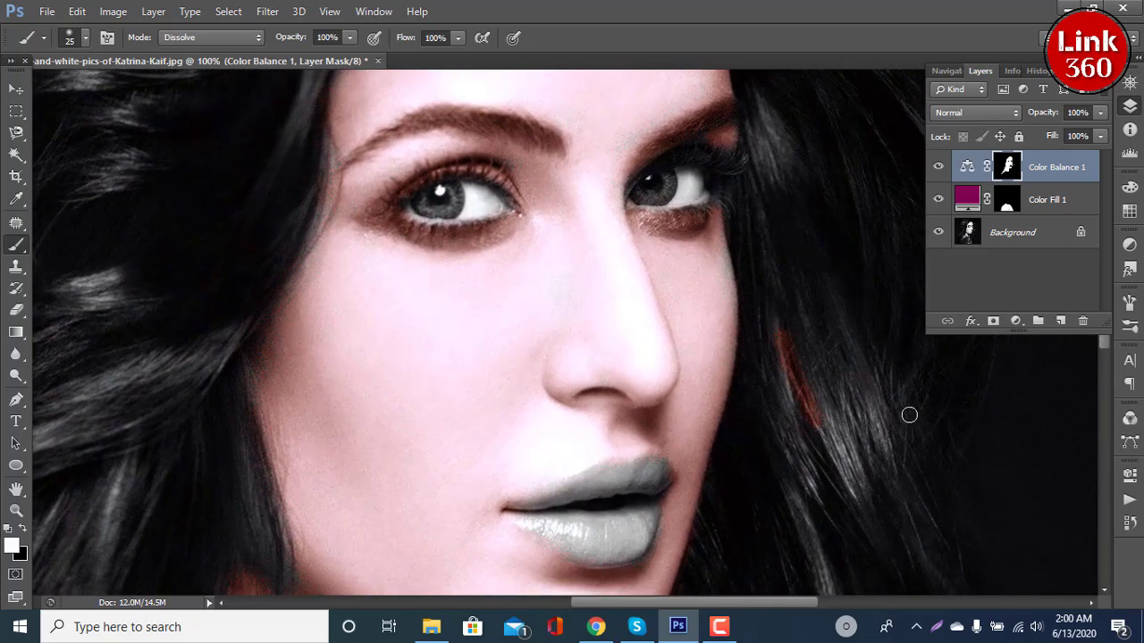
key("ctrl+z")
left_click_drag(583, 392, 683, 364)
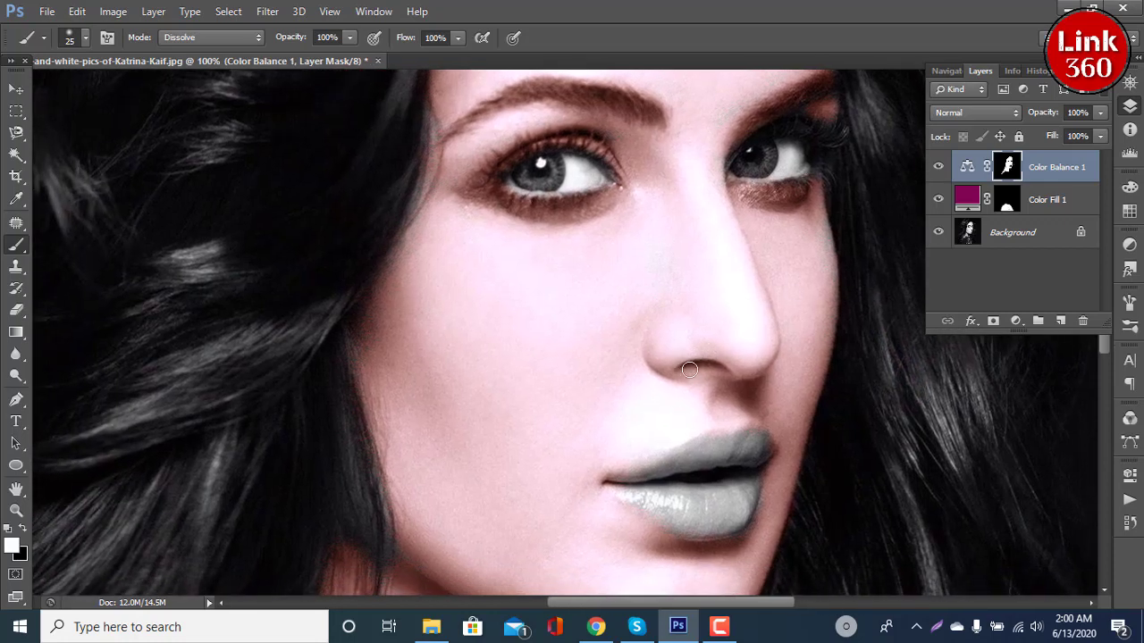
scroll(658, 373, "right", 2)
scroll(626, 401, "right", 2)
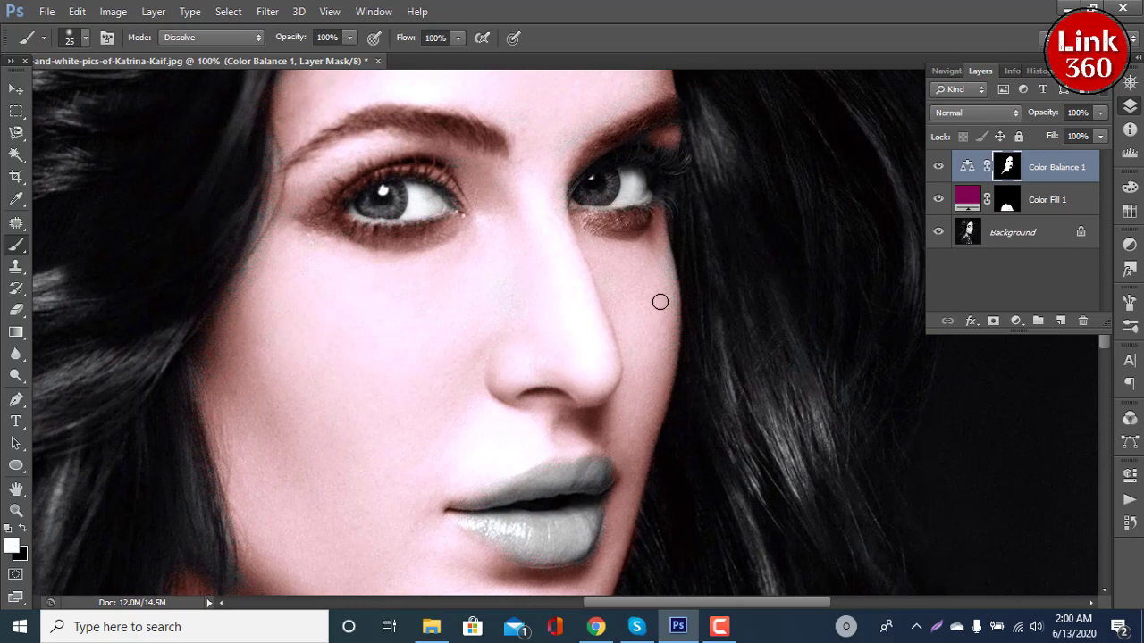
left_click_drag(686, 347, 809, 409)
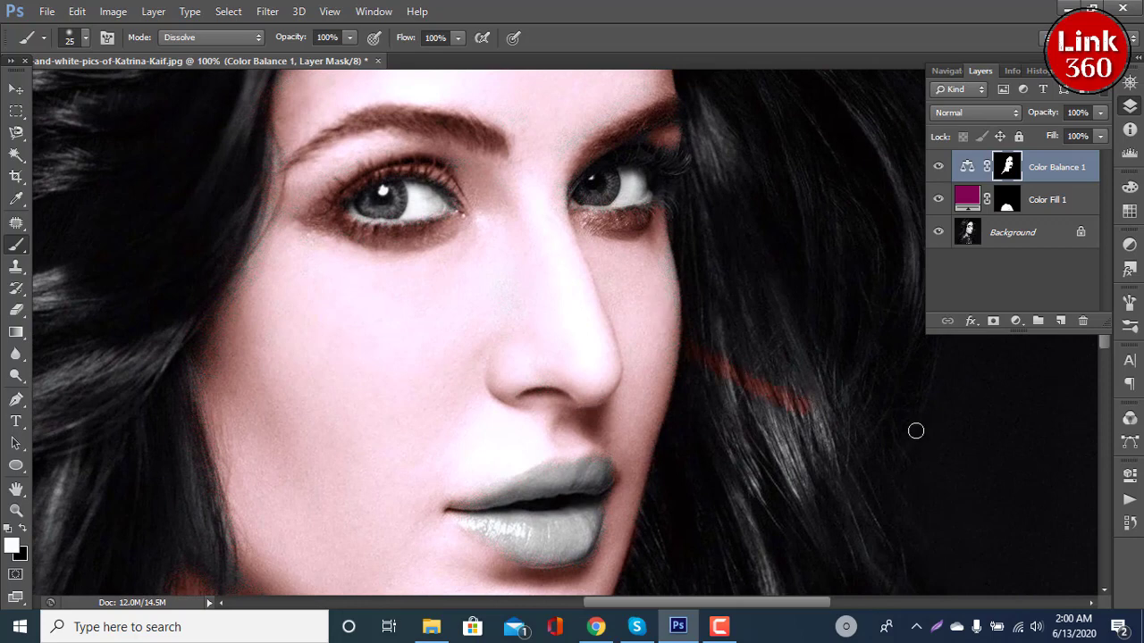
key("ctrl+z")
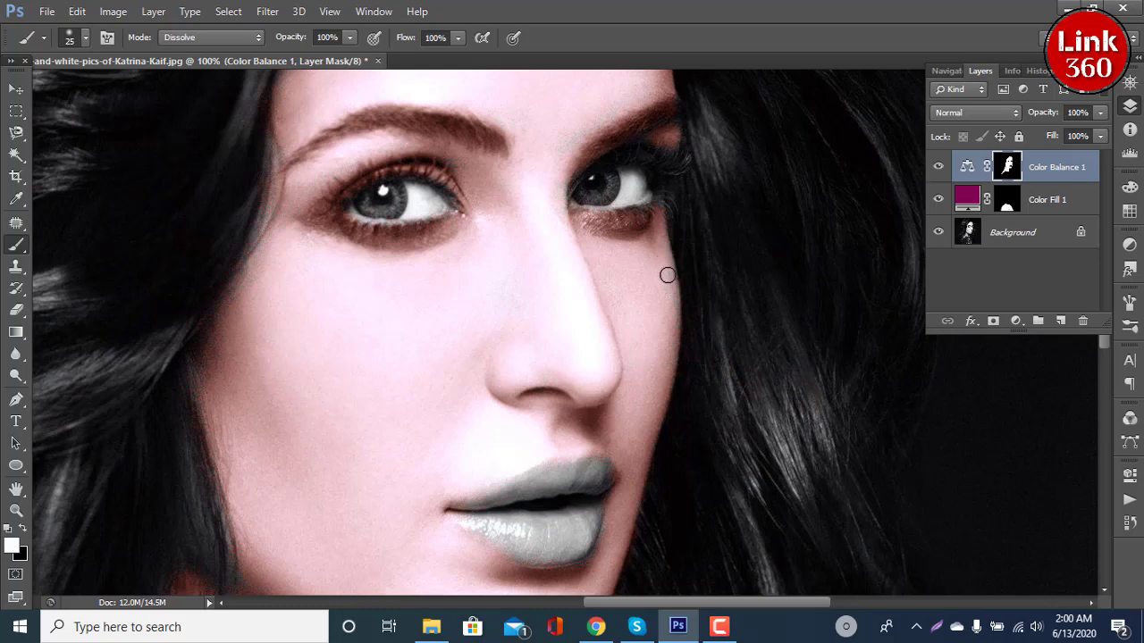
left_click_drag(665, 331, 716, 236)
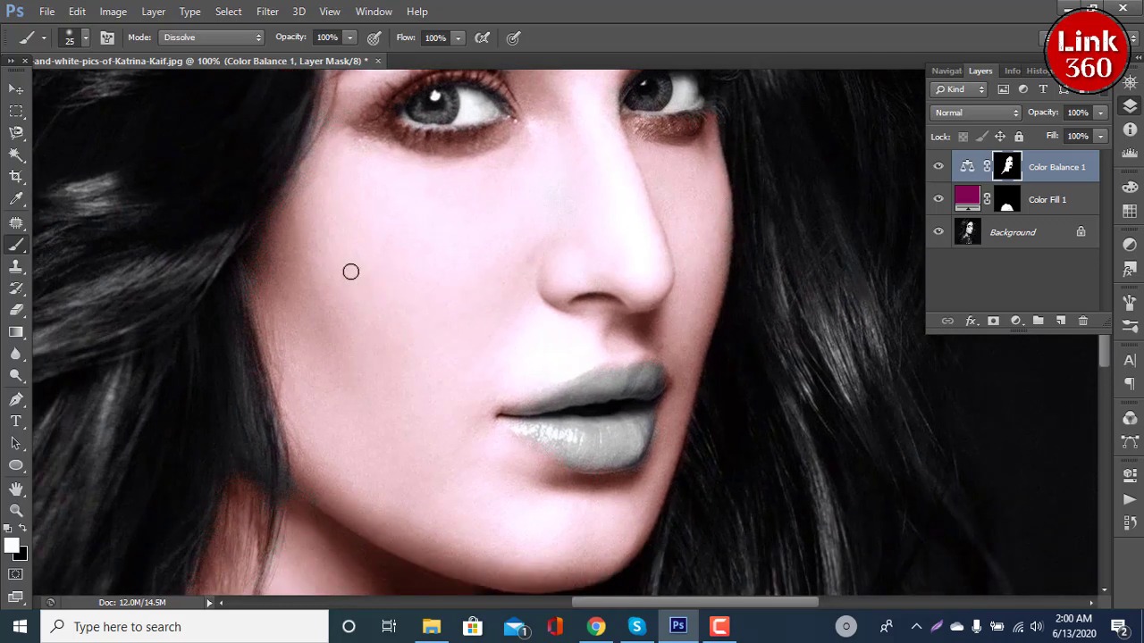
key("ctrl+minus")
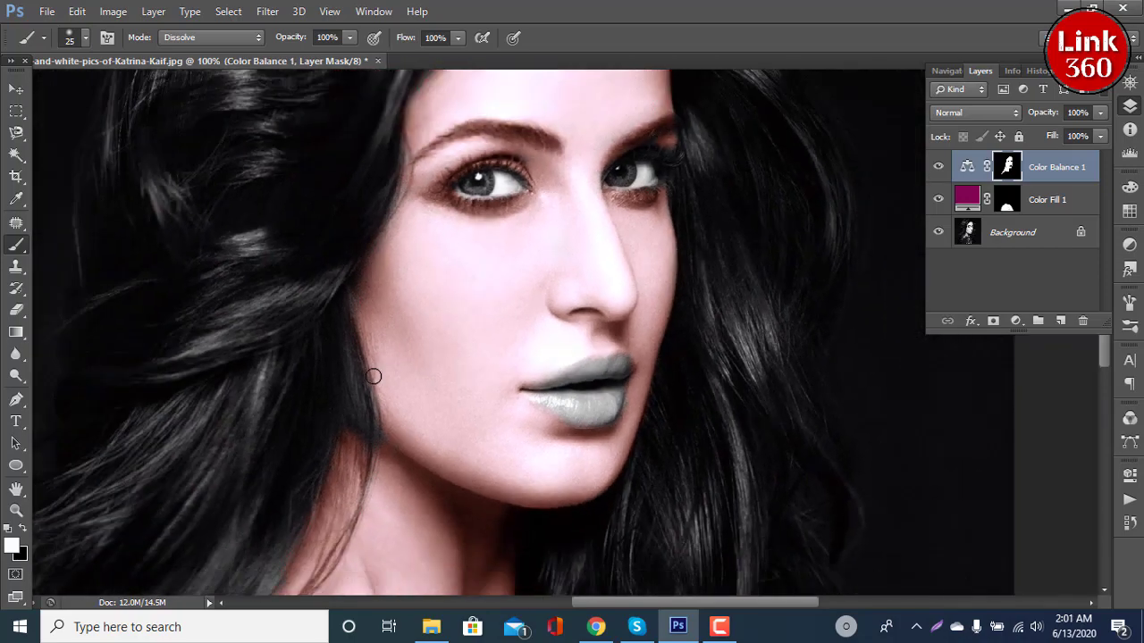
key("ctrl+minus")
key("ctrl+minus")
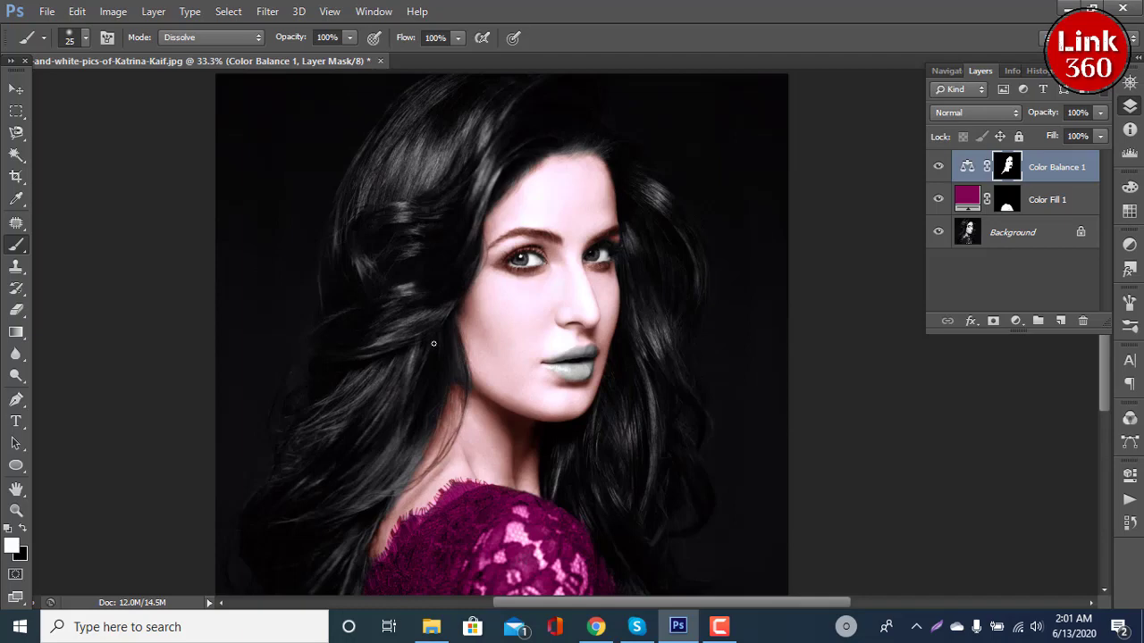
Add a second Solid Color fill layer, Color Fill 2, after cancelling a first attempt
key("ctrl+plus")
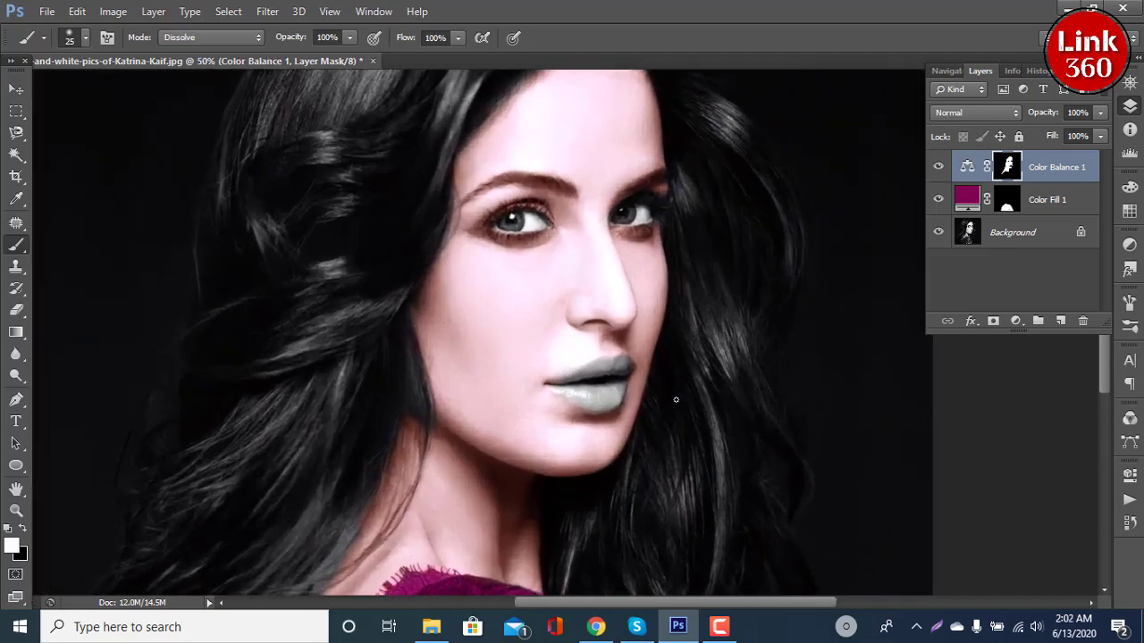
key("ctrl+plus")
left_click_drag(675, 399, 599, 375)
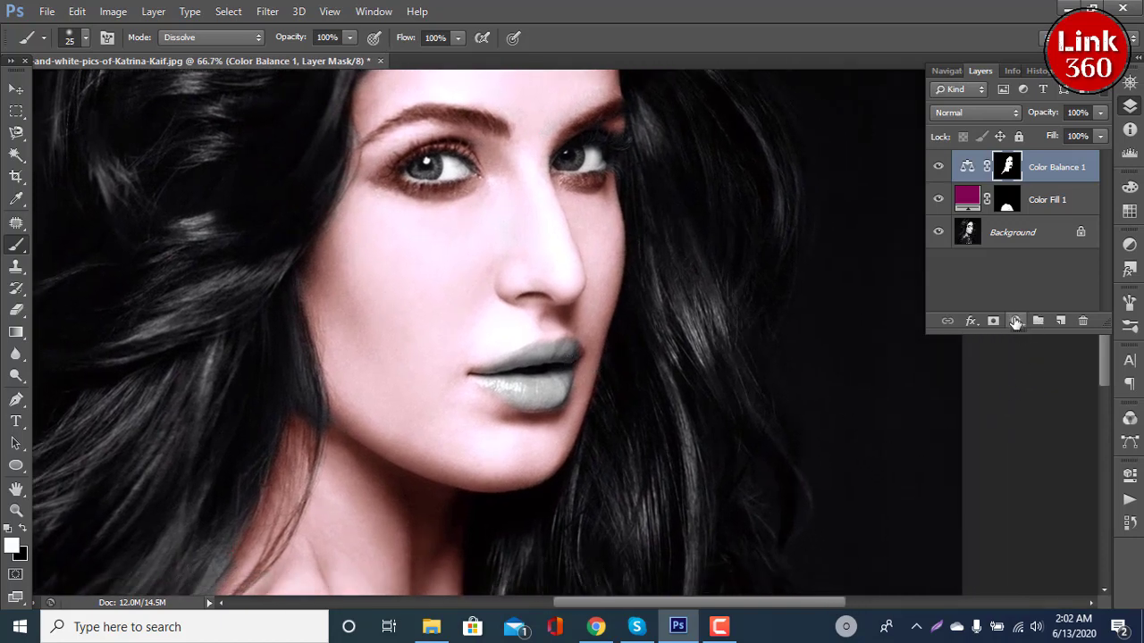
left_click(1016, 322)
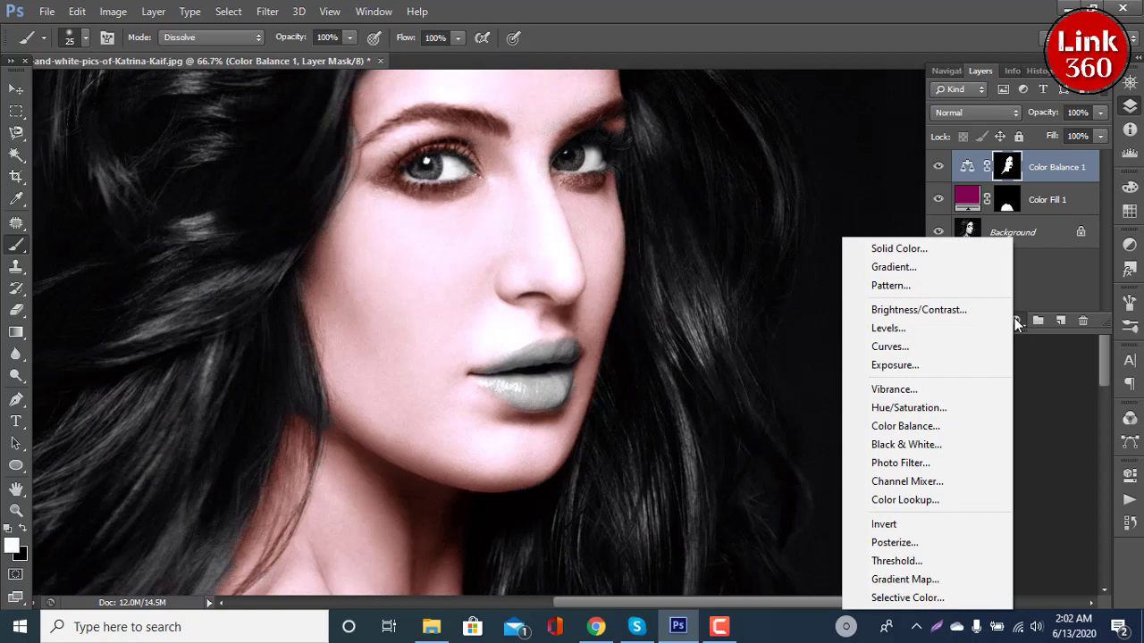
left_click(914, 252)
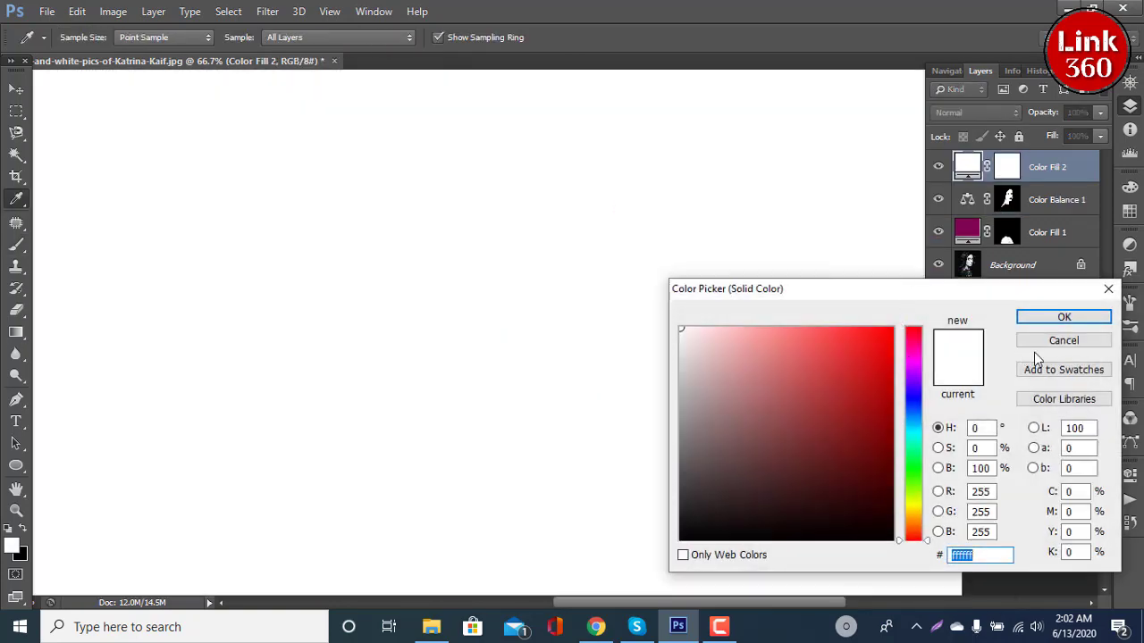
left_click(1078, 344)
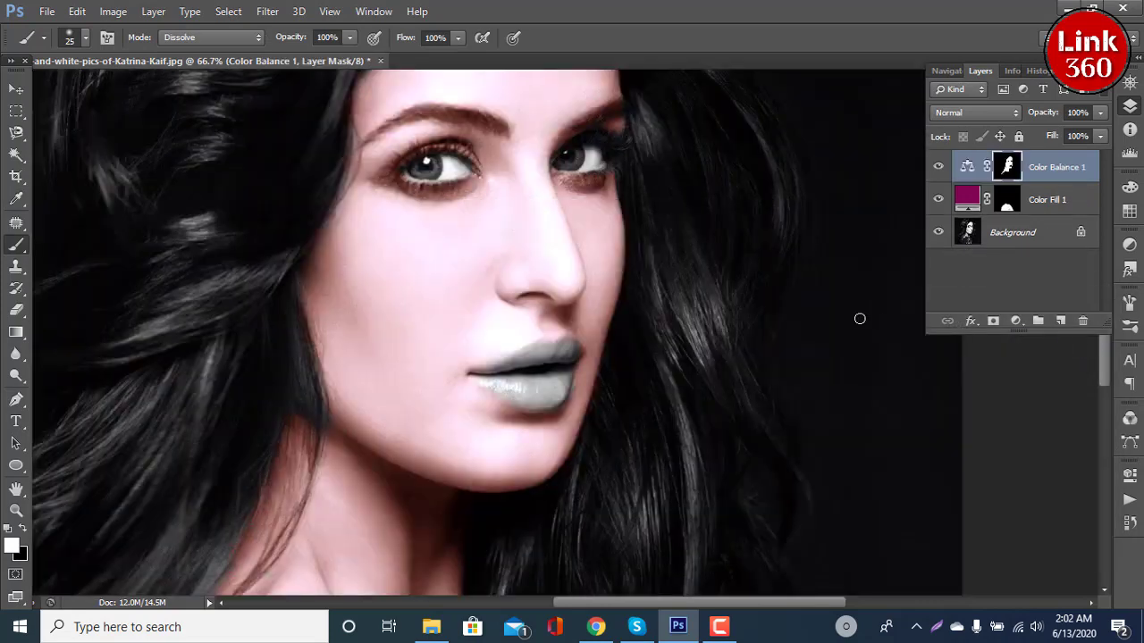
key("ctrl+minus")
key("ctrl+minus")
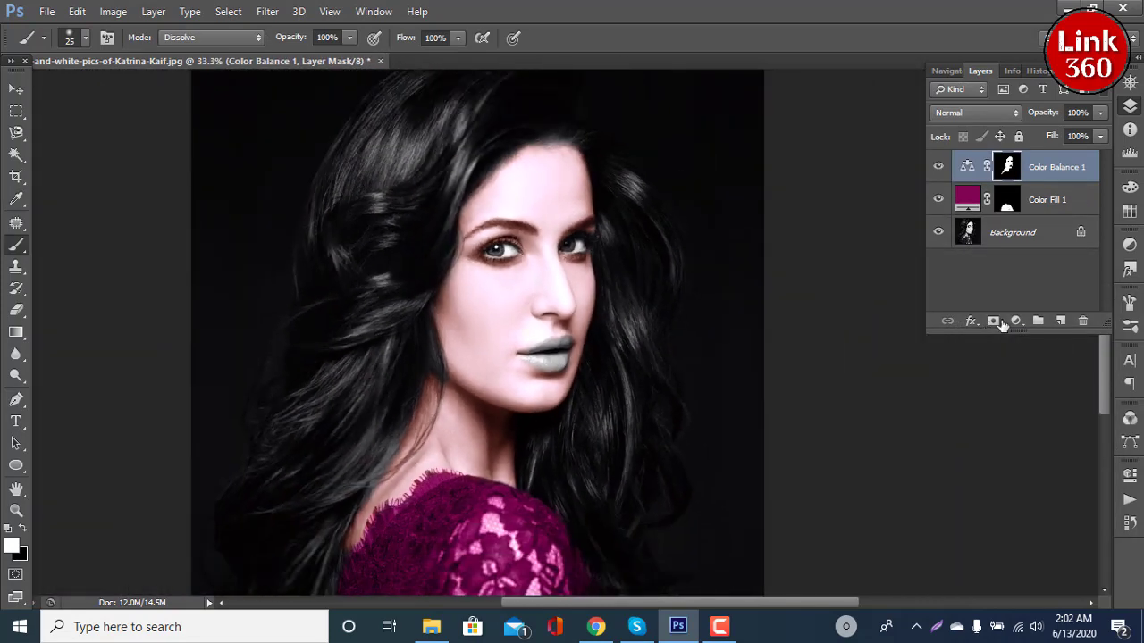
left_click(1019, 322)
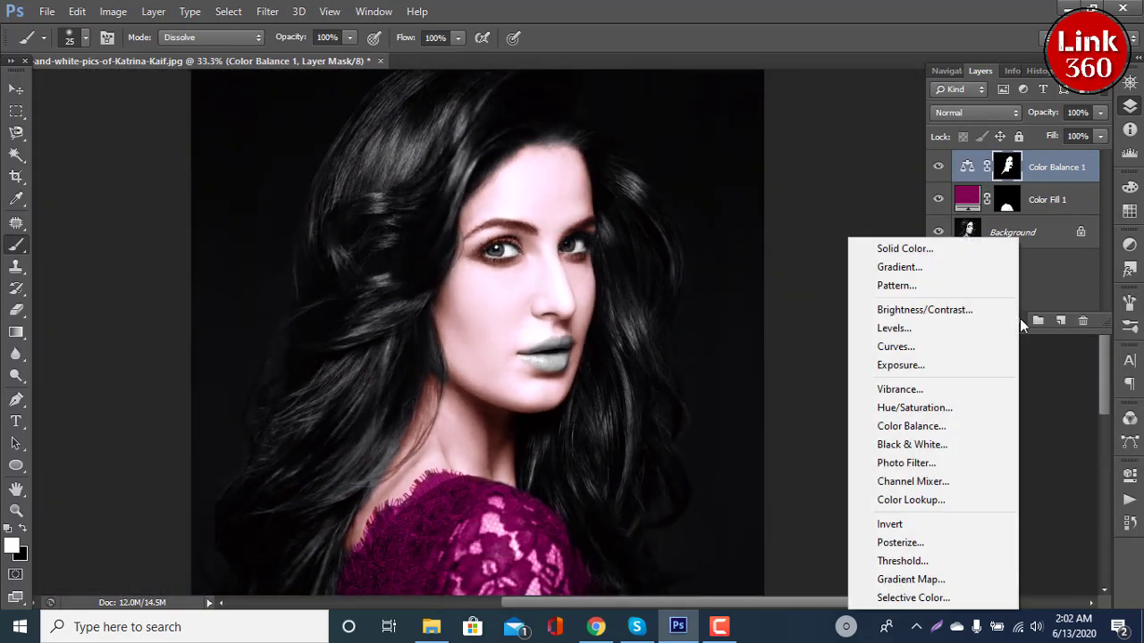
left_click(899, 248)
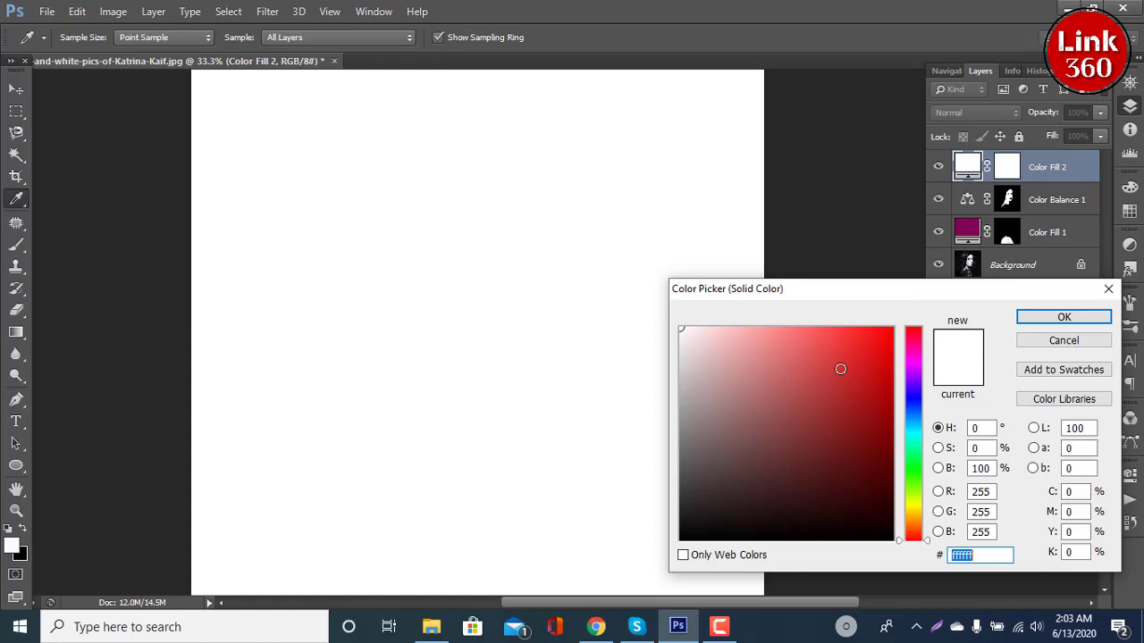
Try magenta and purple shades, then enter hex ef6e6e as the fill colour
left_click(830, 371)
left_click(913, 347)
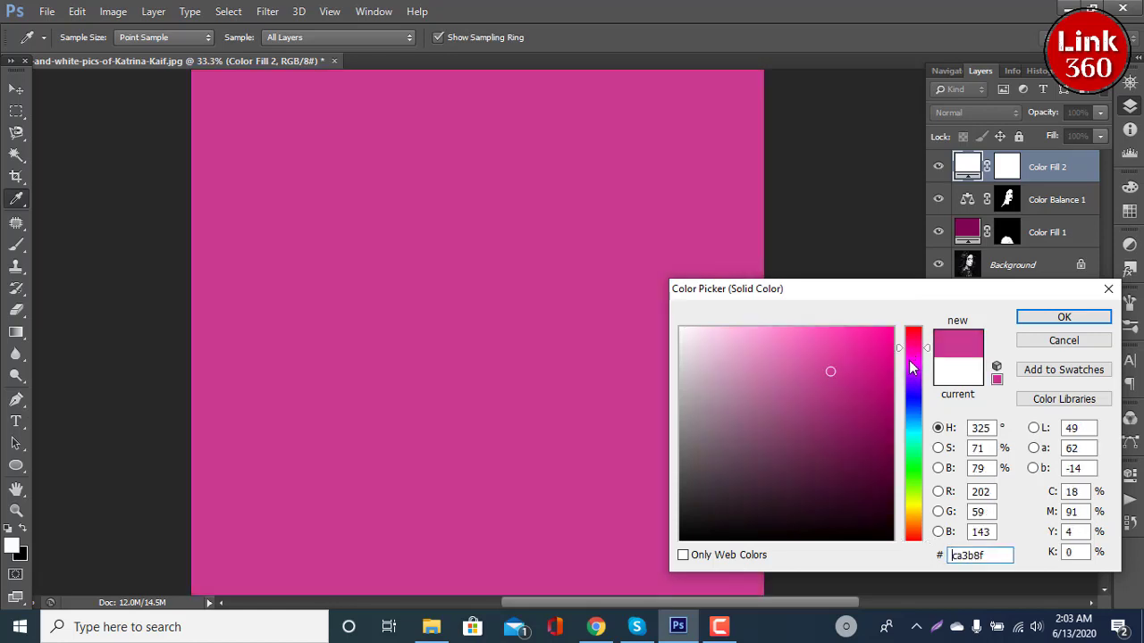
left_click(913, 374)
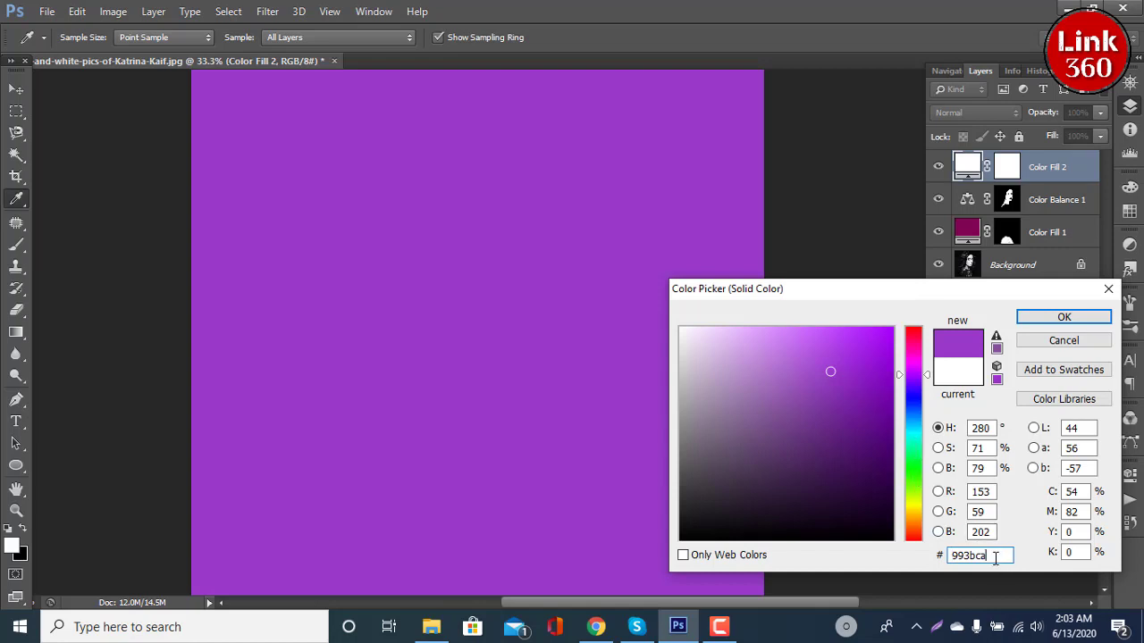
left_click_drag(994, 558, 949, 557)
type("e")
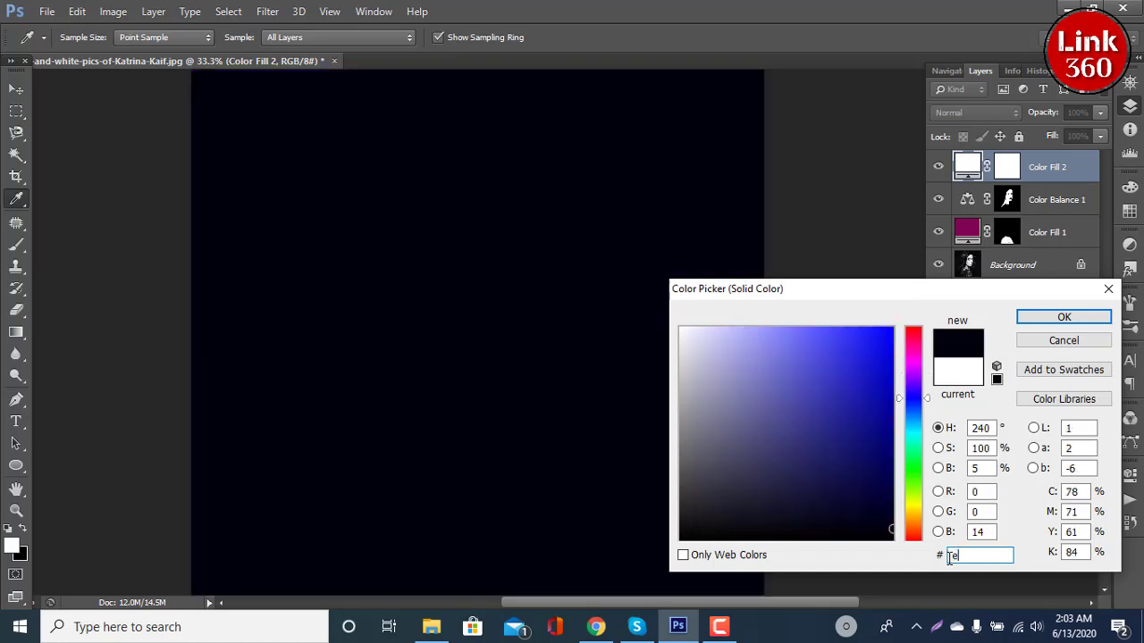
type("effff")
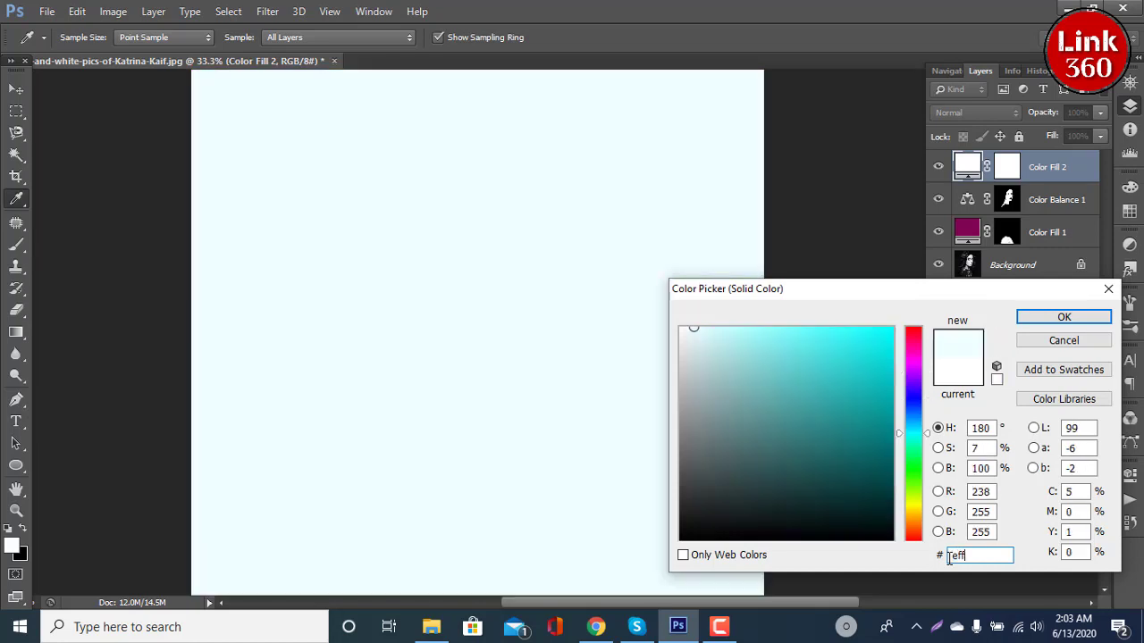
type("ef")
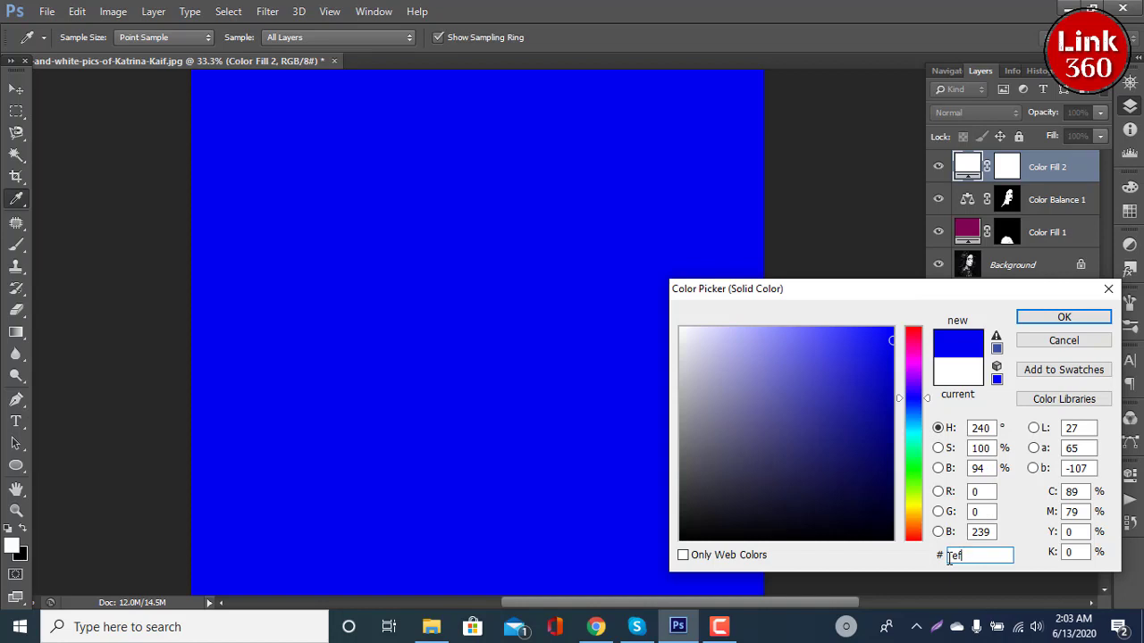
type("6")
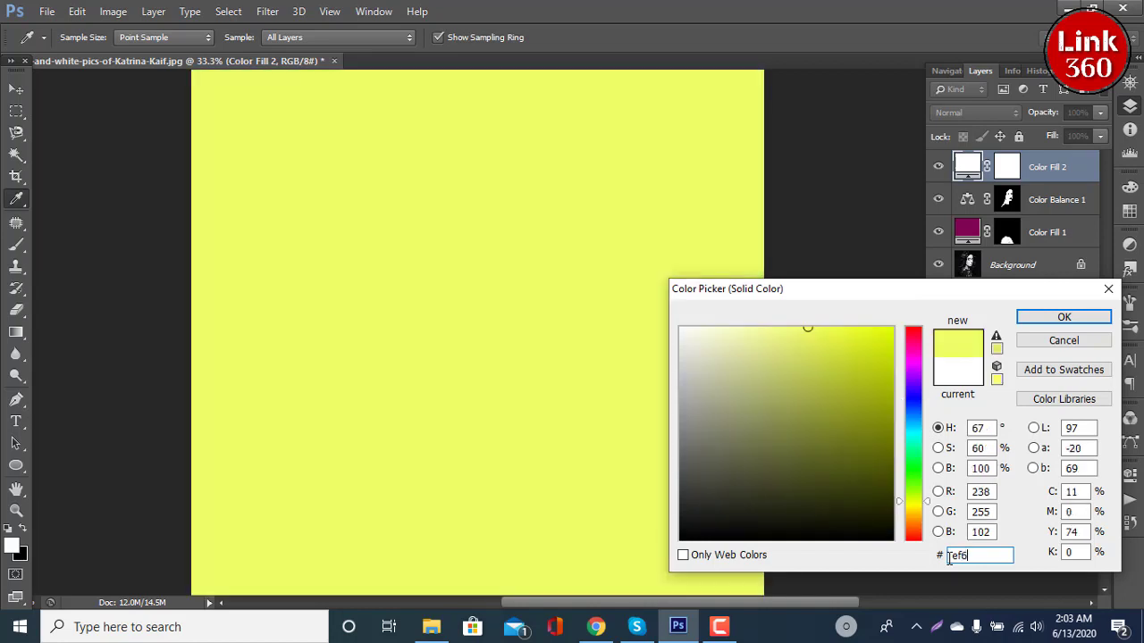
type("e")
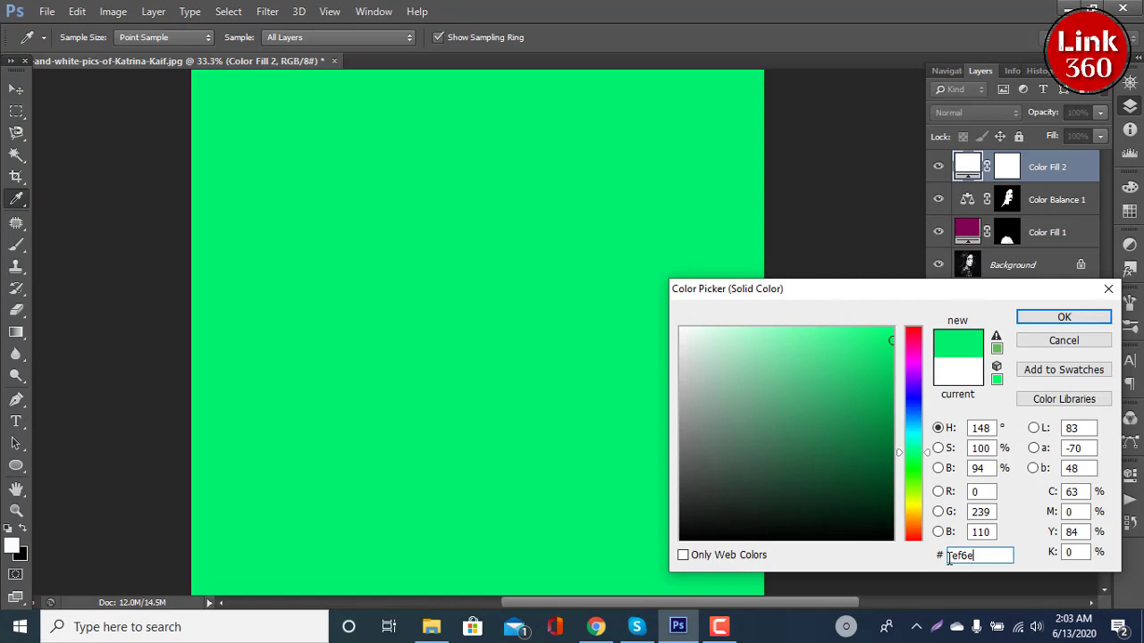
type("6")
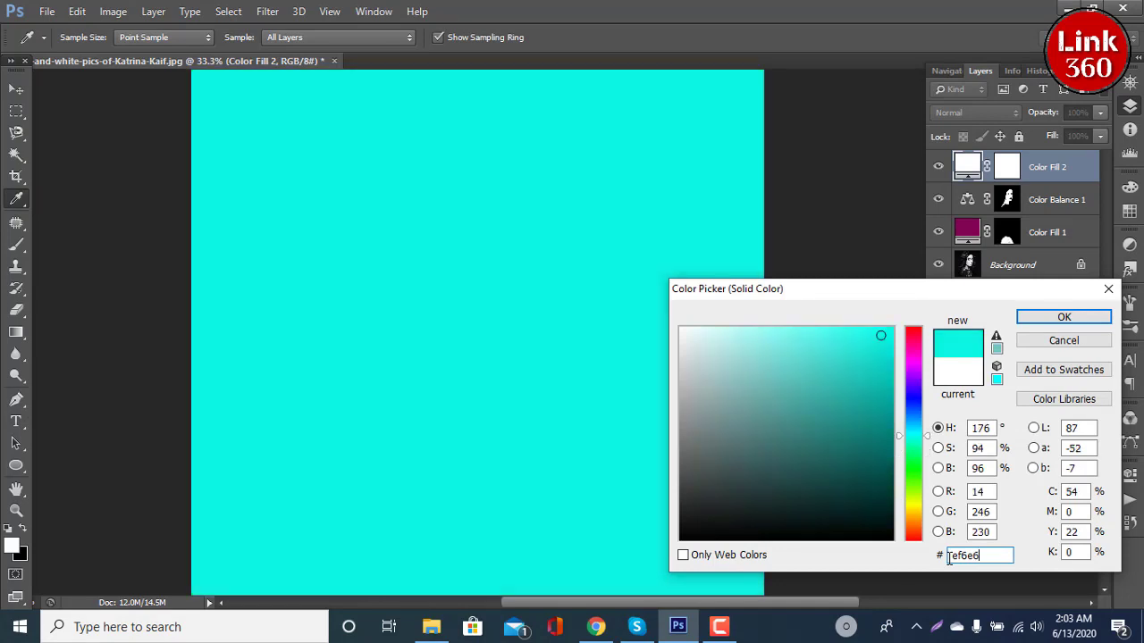
type("e")
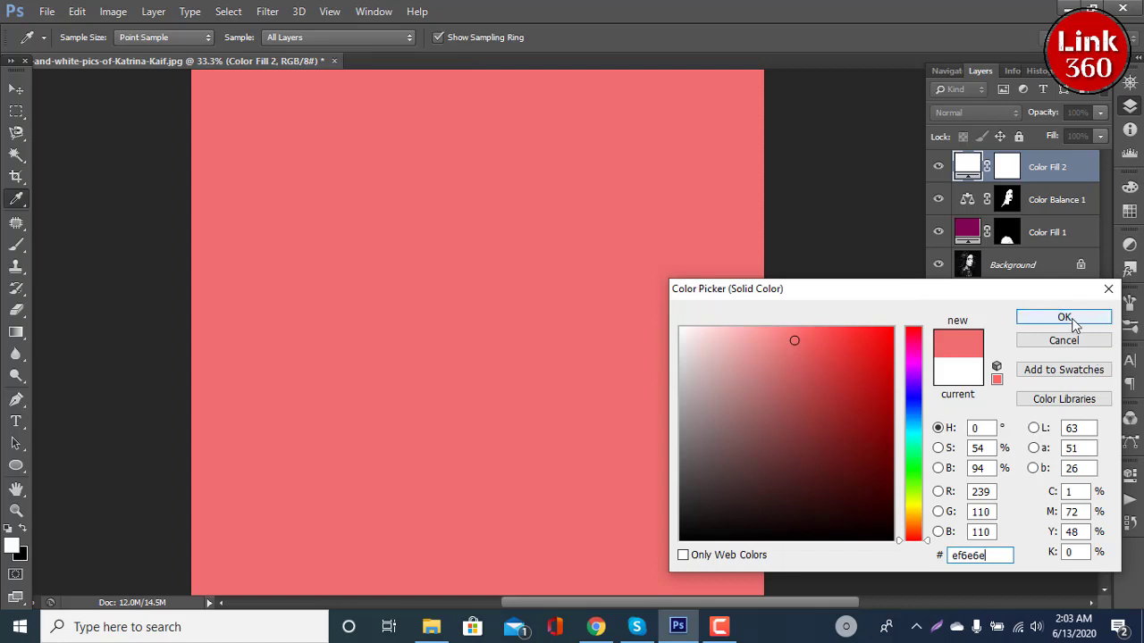
Confirm the coral fill, set its blend mode to Color, and target its layer mask
left_click(1071, 319)
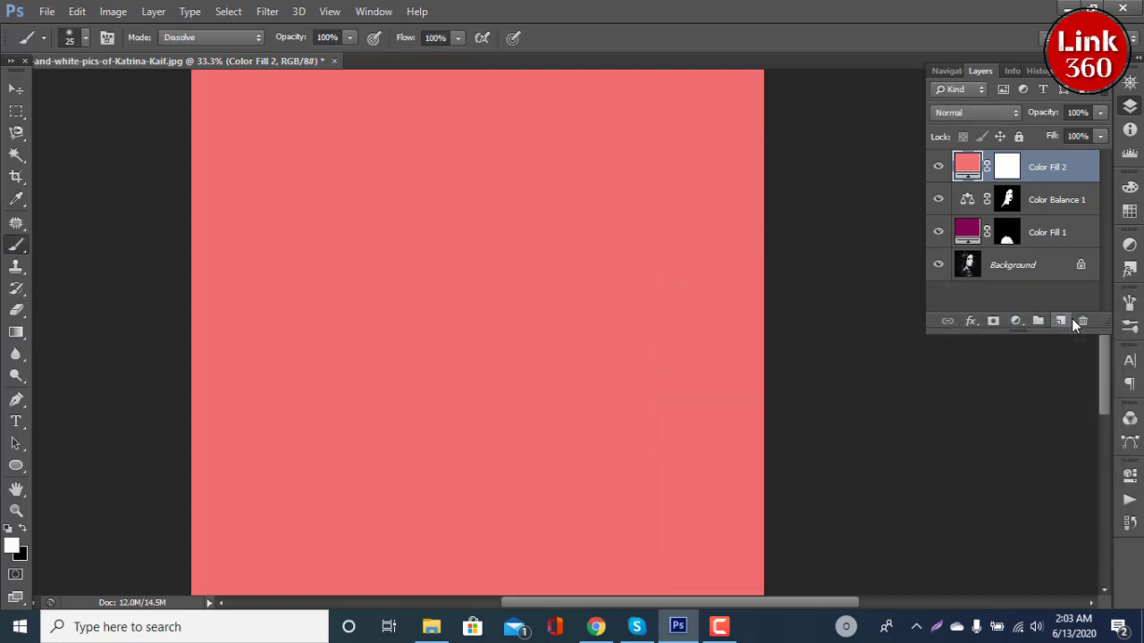
left_click(1003, 116)
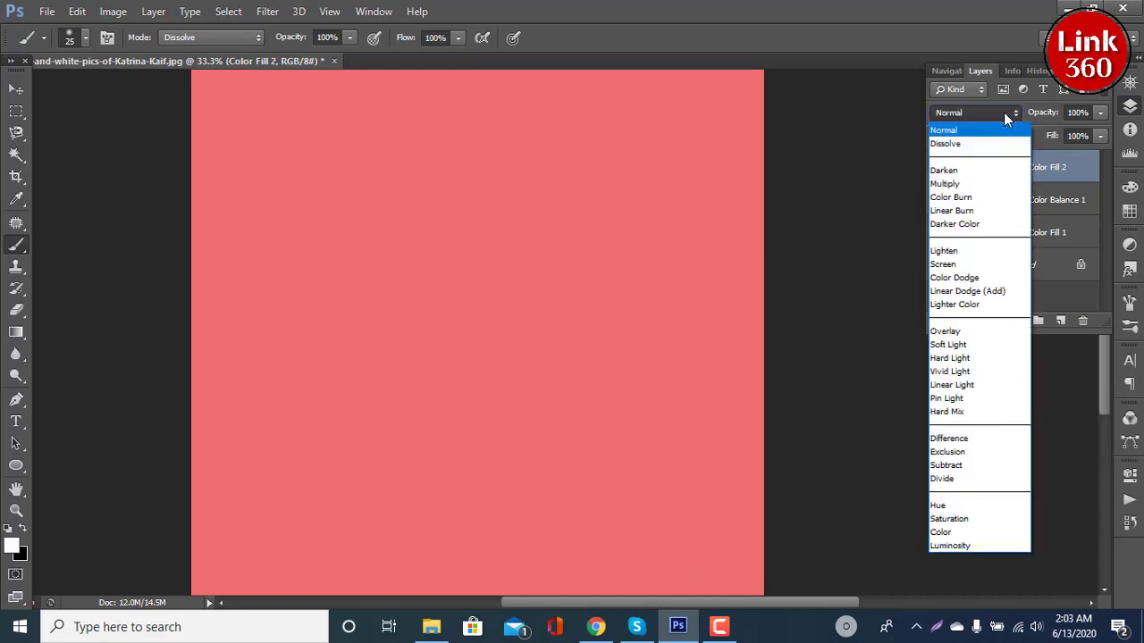
left_click(957, 533)
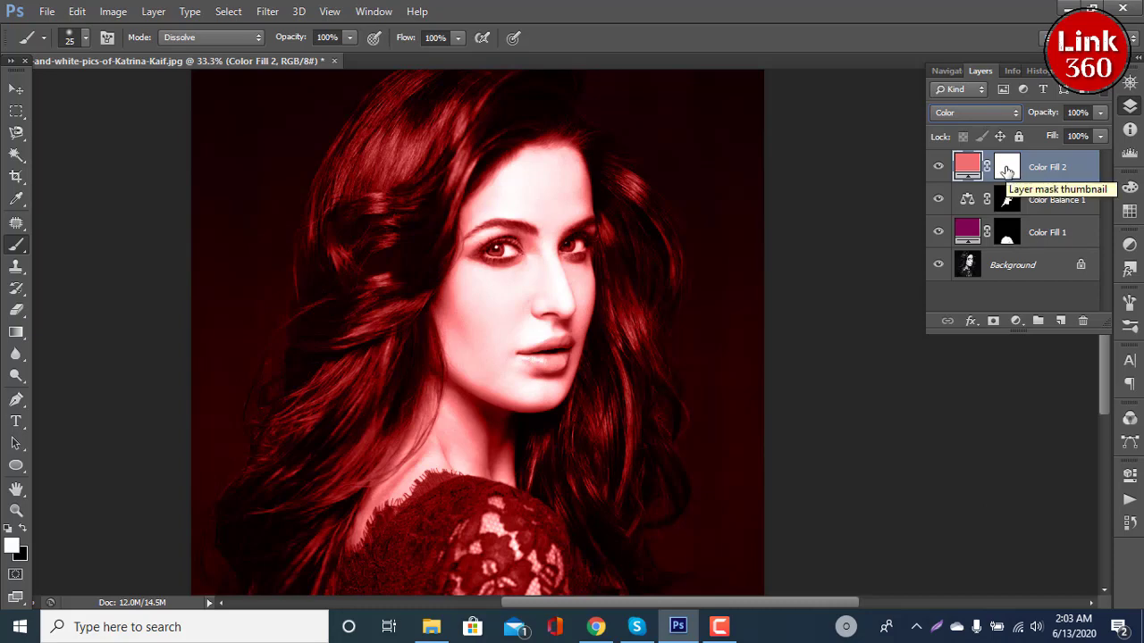
left_click(1006, 172)
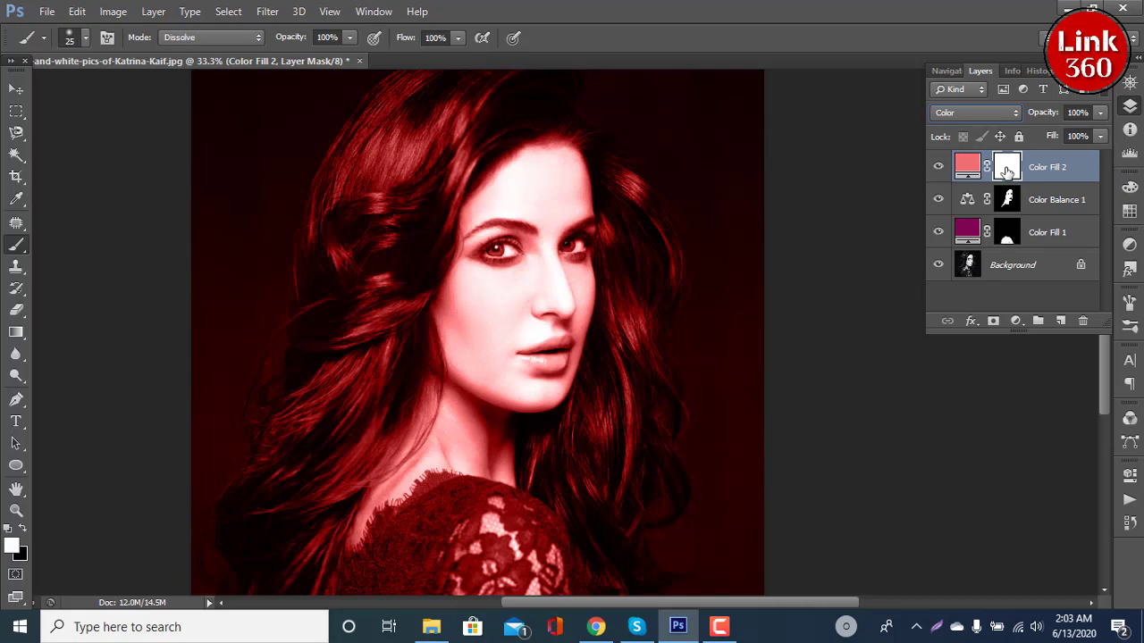
Invert Color Fill 2's mask to black to hide the red tint, then zoom in on the lips
key("ctrl+i")
scroll(672, 286, "up", 2)
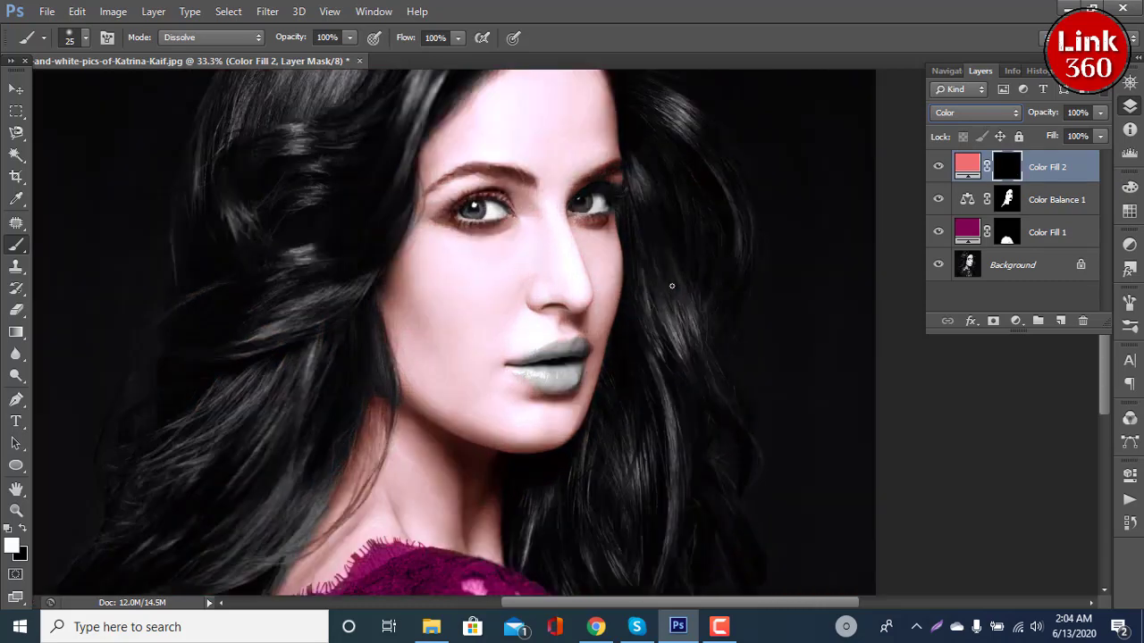
scroll(672, 286, "up", 2)
scroll(671, 286, "up", 1)
Paint coral onto the upper lip through Color Fill 2's mask, using a smaller brush for detail
left_click_drag(623, 403, 582, 184)
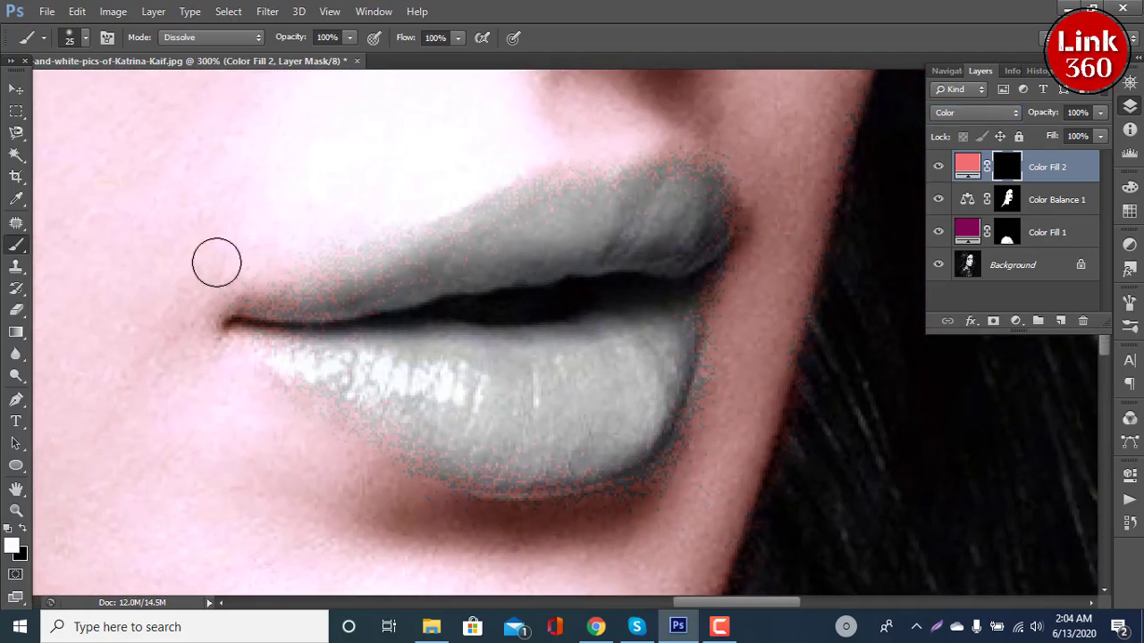
mouse_move(280, 323)
left_mouse_down()
mouse_move(650, 215)
mouse_move(593, 191)
mouse_move(546, 196)
mouse_move(367, 271)
mouse_move(528, 265)
mouse_move(659, 235)
mouse_move(694, 203)
mouse_move(590, 192)
mouse_move(558, 222)
mouse_move(478, 239)
mouse_move(429, 271)
mouse_move(673, 229)
mouse_move(698, 200)
left_mouse_up()
left_click(697, 198)
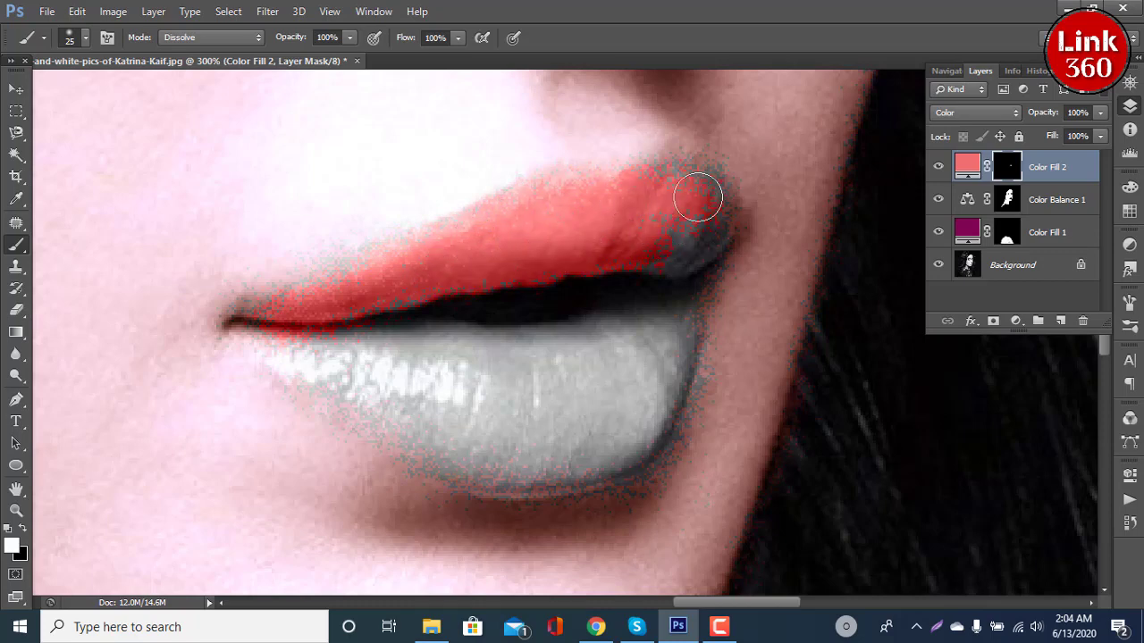
key("bracketleft")
key("ctrl+minus")
key("ctrl+minus")
key("ctrl+minus")
key("ctrl+minus")
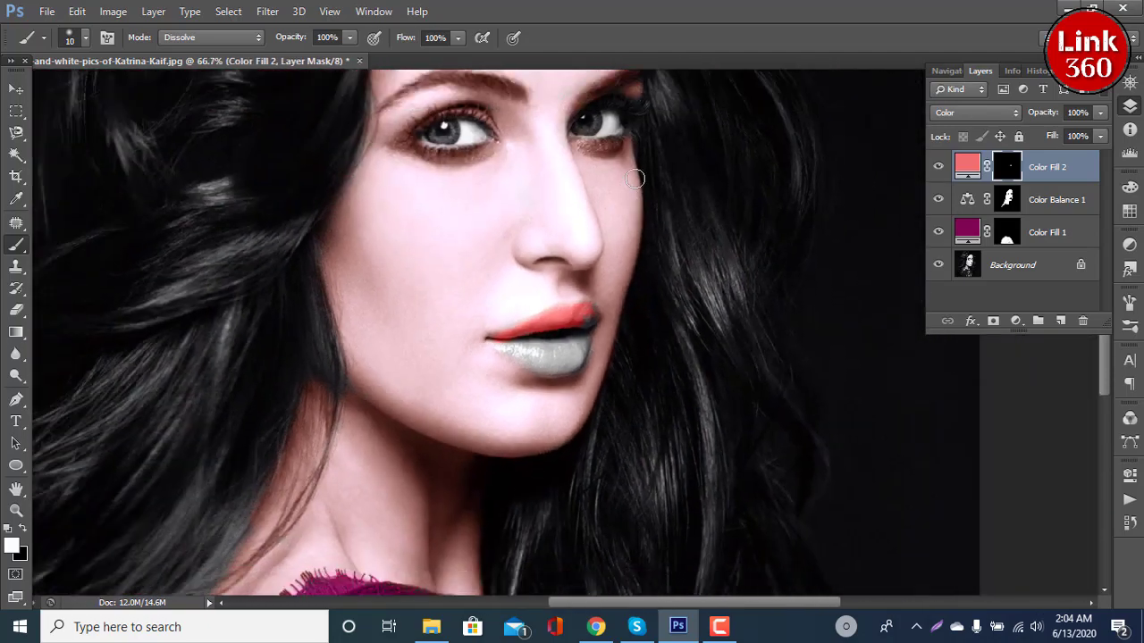
key("ctrl+plus")
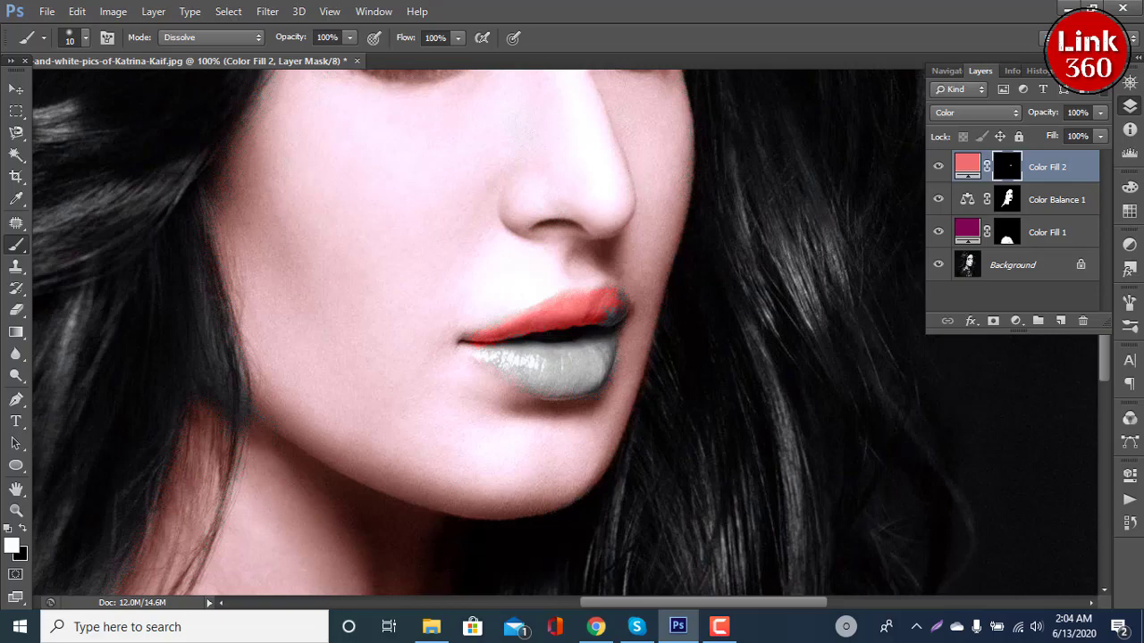
key("ctrl+plus")
key("ctrl+plus")
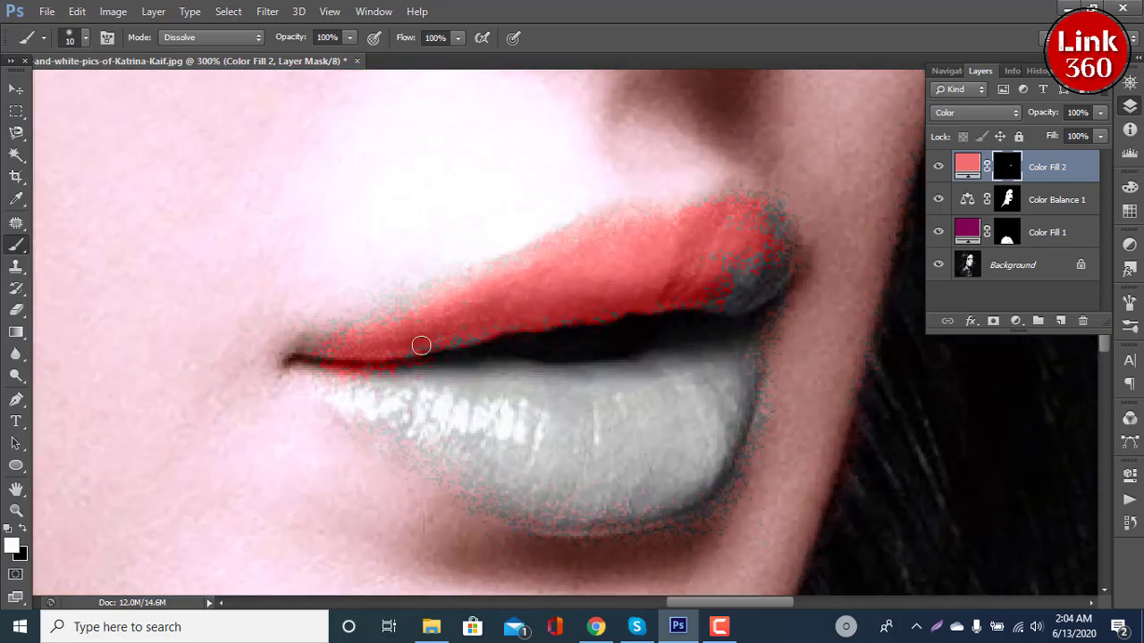
Brush coral into both mouth corners and across the lower lip, enlarging the brush
mouse_move(779, 257)
left_mouse_down()
mouse_move(765, 212)
mouse_move(713, 209)
left_mouse_up()
left_click_drag(339, 368, 295, 364)
mouse_move(504, 506)
left_mouse_down()
mouse_move(560, 526)
mouse_move(659, 510)
left_mouse_up()
left_click_drag(756, 384, 776, 281)
mouse_move(686, 413)
left_mouse_down()
mouse_move(582, 429)
mouse_move(667, 426)
mouse_move(509, 483)
mouse_move(570, 474)
mouse_move(509, 424)
left_mouse_up()
key("]")
key("]")
key("]")
mouse_move(398, 372)
left_mouse_down()
mouse_move(510, 370)
mouse_move(524, 434)
mouse_move(352, 388)
mouse_move(438, 419)
mouse_move(694, 426)
mouse_move(655, 465)
mouse_move(699, 426)
mouse_move(615, 485)
mouse_move(700, 416)
mouse_move(720, 376)
mouse_move(730, 271)
mouse_move(679, 266)
mouse_move(750, 241)
mouse_move(732, 304)
mouse_move(736, 252)
mouse_move(546, 286)
mouse_move(387, 345)
mouse_move(449, 386)
mouse_move(459, 429)
mouse_move(508, 487)
mouse_move(423, 447)
mouse_move(357, 391)
mouse_move(349, 361)
mouse_move(640, 268)
mouse_move(748, 258)
mouse_move(754, 242)
mouse_move(629, 376)
mouse_move(638, 350)
mouse_move(728, 331)
mouse_move(733, 357)
mouse_move(733, 347)
mouse_move(684, 419)
mouse_move(686, 464)
mouse_move(631, 485)
mouse_move(646, 483)
mouse_move(536, 485)
mouse_move(628, 495)
mouse_move(462, 411)
mouse_move(602, 411)
mouse_move(460, 382)
mouse_move(492, 310)
mouse_move(590, 263)
mouse_move(577, 258)
mouse_move(490, 300)
mouse_move(623, 247)
mouse_move(741, 232)
mouse_move(759, 242)
mouse_move(598, 285)
mouse_move(590, 265)
mouse_move(360, 356)
left_mouse_up()
key("bracketleft")
key("ctrl+minus")
key("ctrl+minus")
key("ctrl+minus")
key("ctrl+minus")
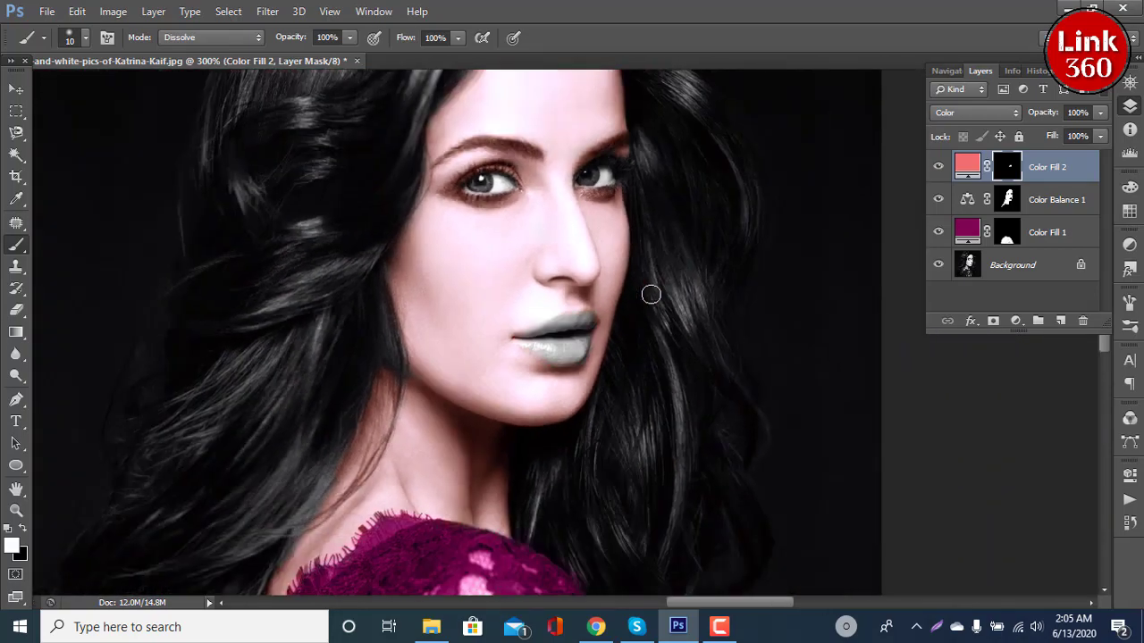
key("ctrl+minus")
key("ctrl+plus")
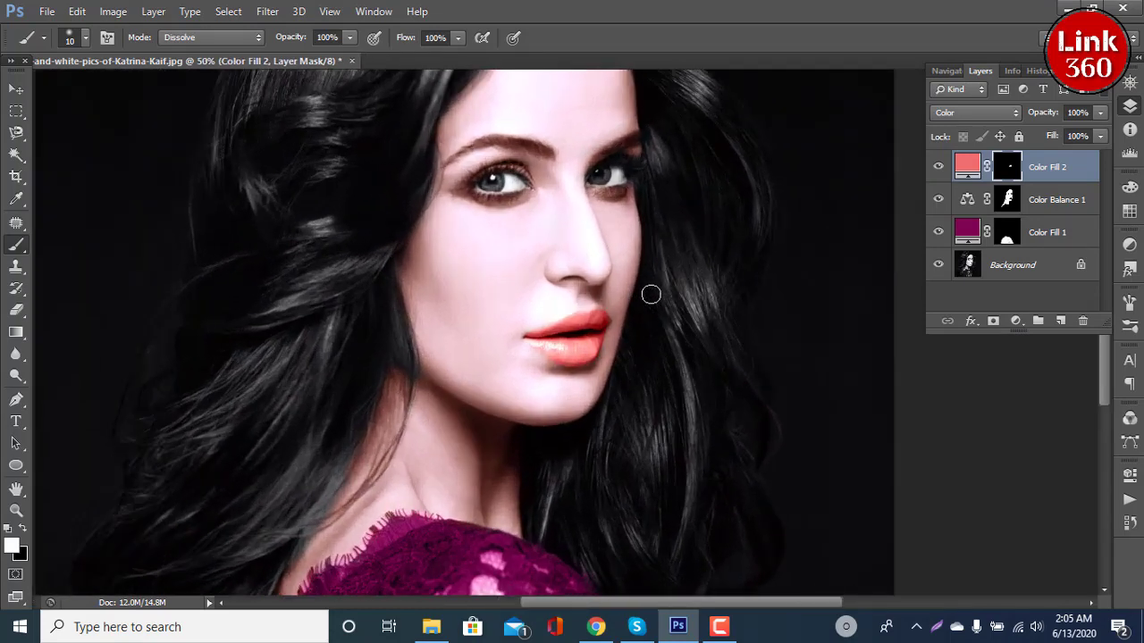
left_click(939, 168)
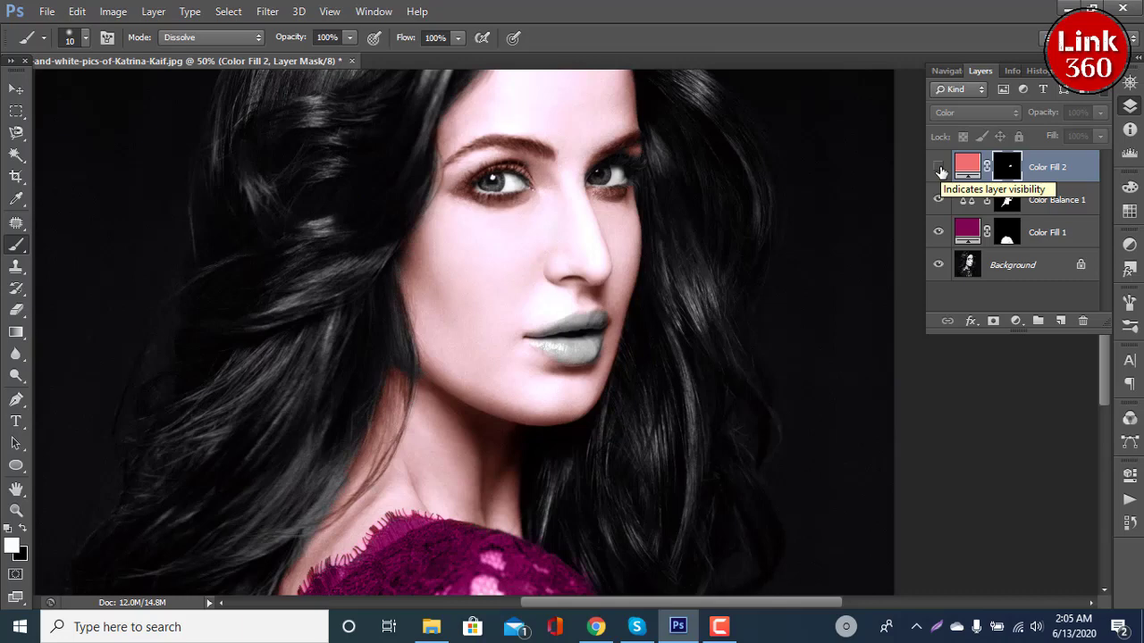
left_click(939, 168)
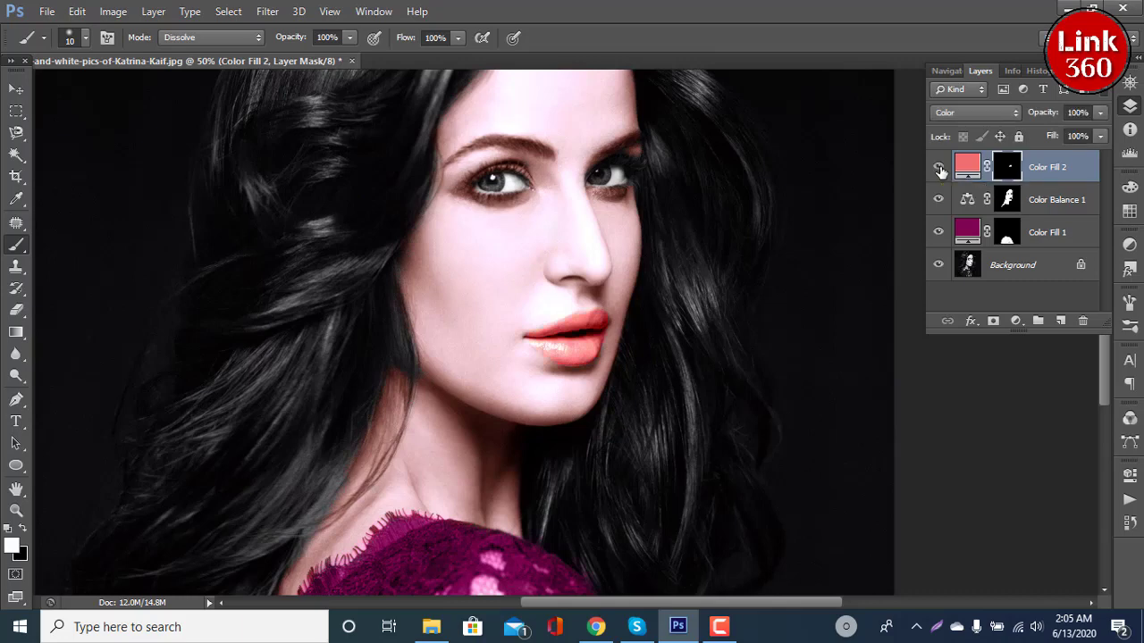
key("ctrl+plus")
key("ctrl+plus")
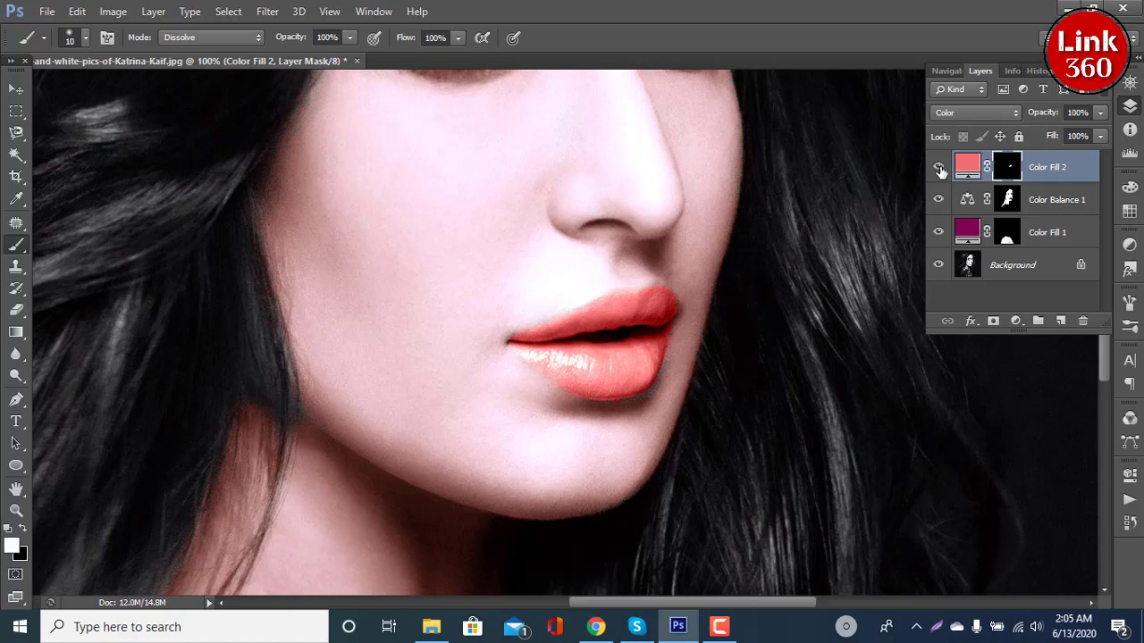
key("ctrl+plus")
key("ctrl+plus")
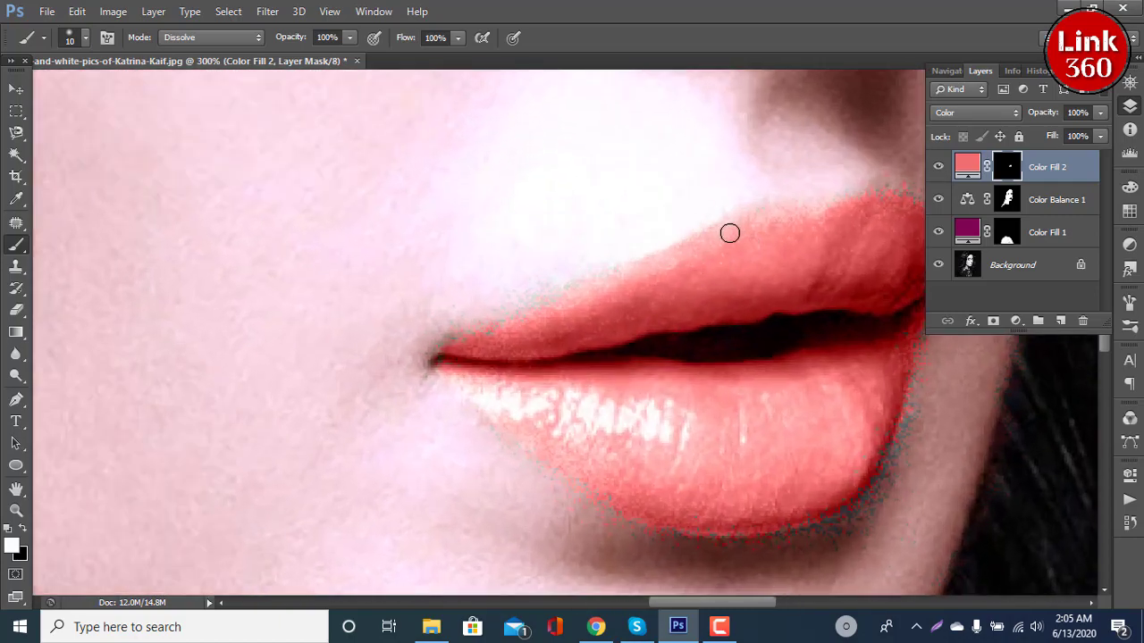
scroll(705, 270, "right", 3)
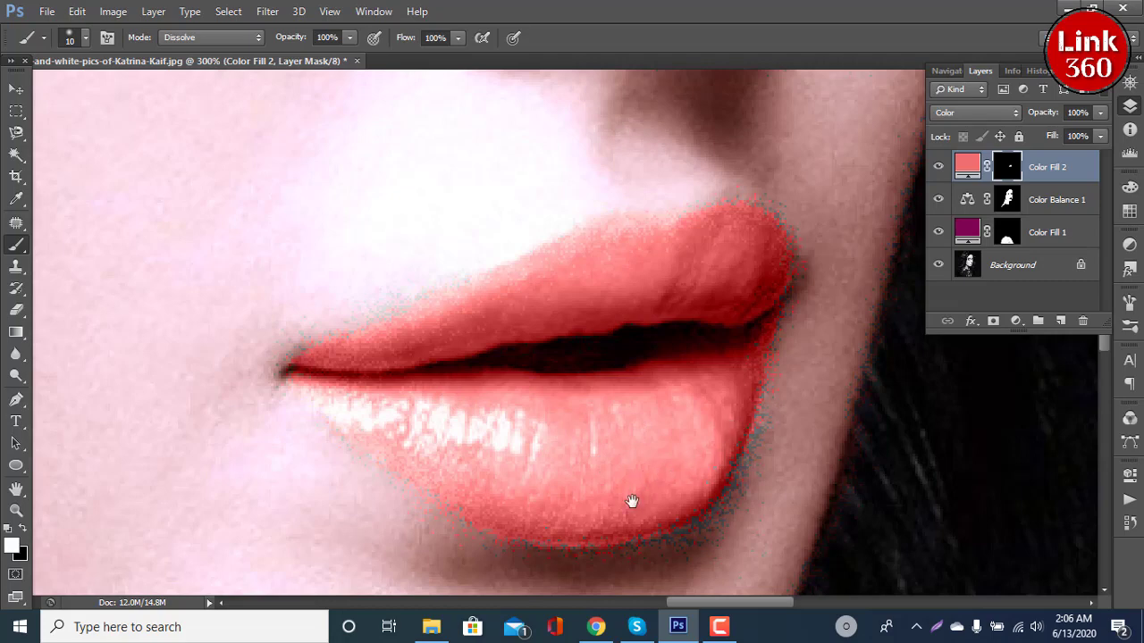
left_click_drag(632, 501, 581, 406)
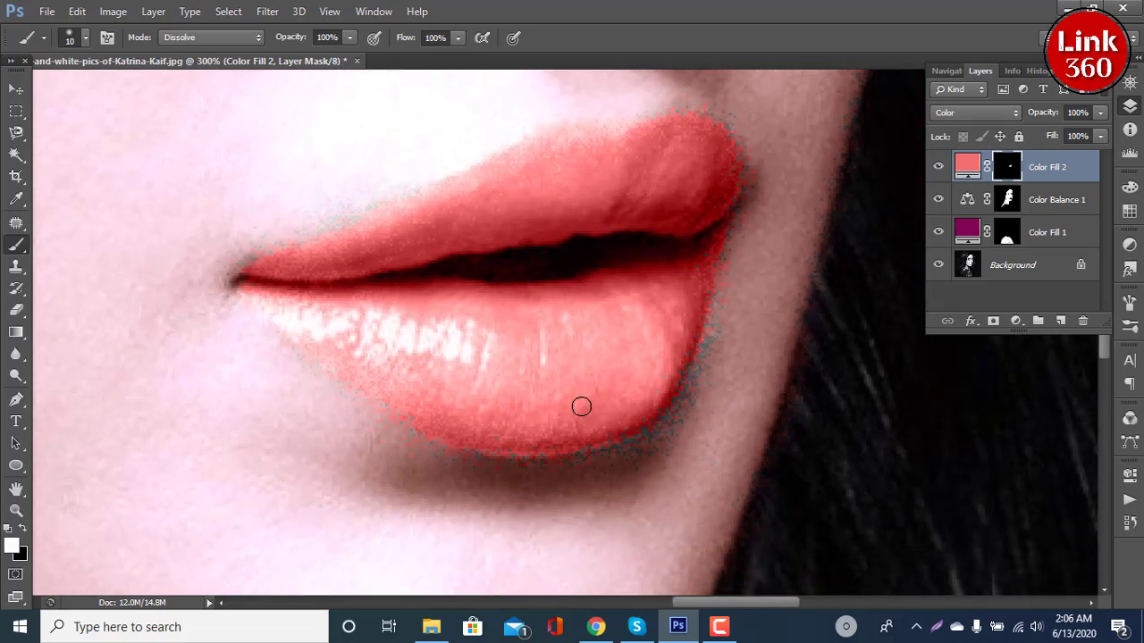
key("ctrl+minus")
key("ctrl+minus")
key("ctrl+minus")
key("ctrl+minus")
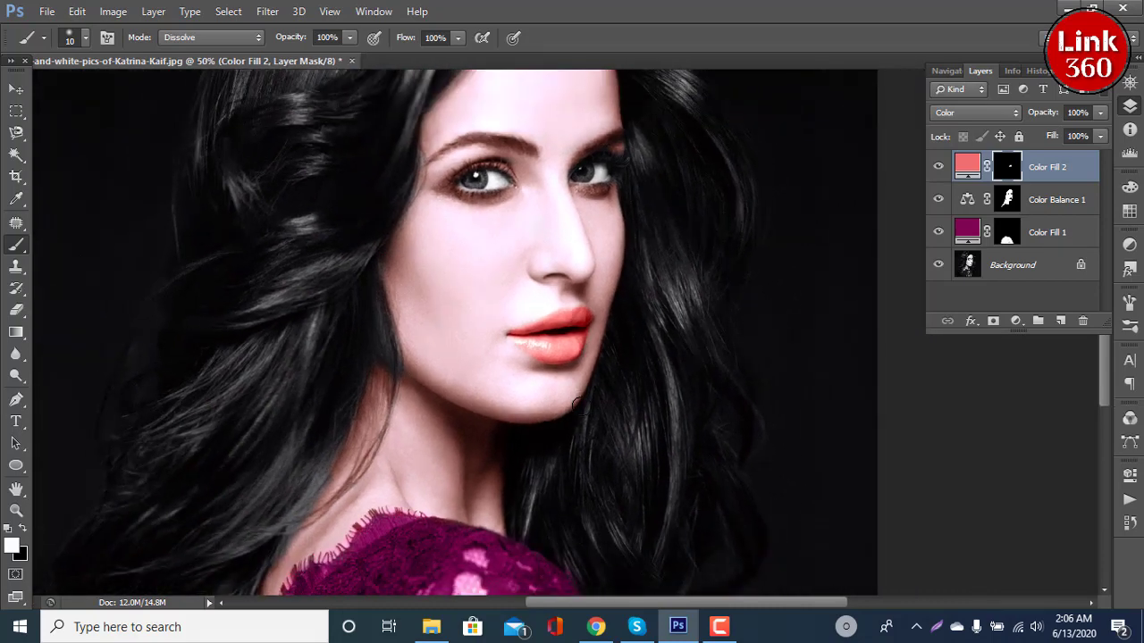
scroll(582, 276, "up", 2)
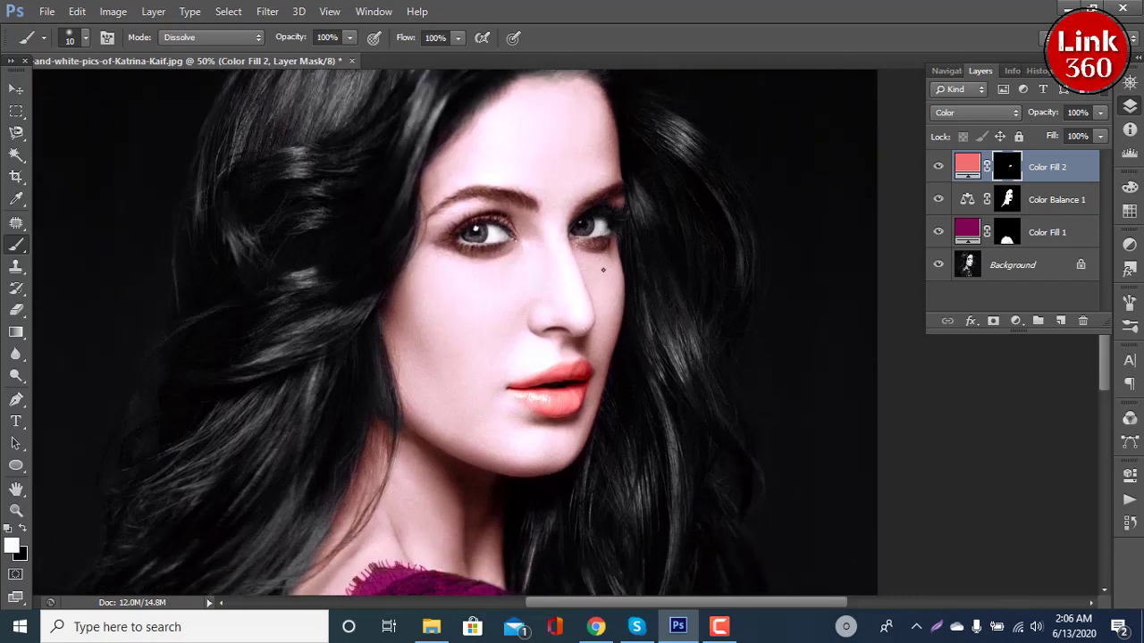
key("ctrl+plus")
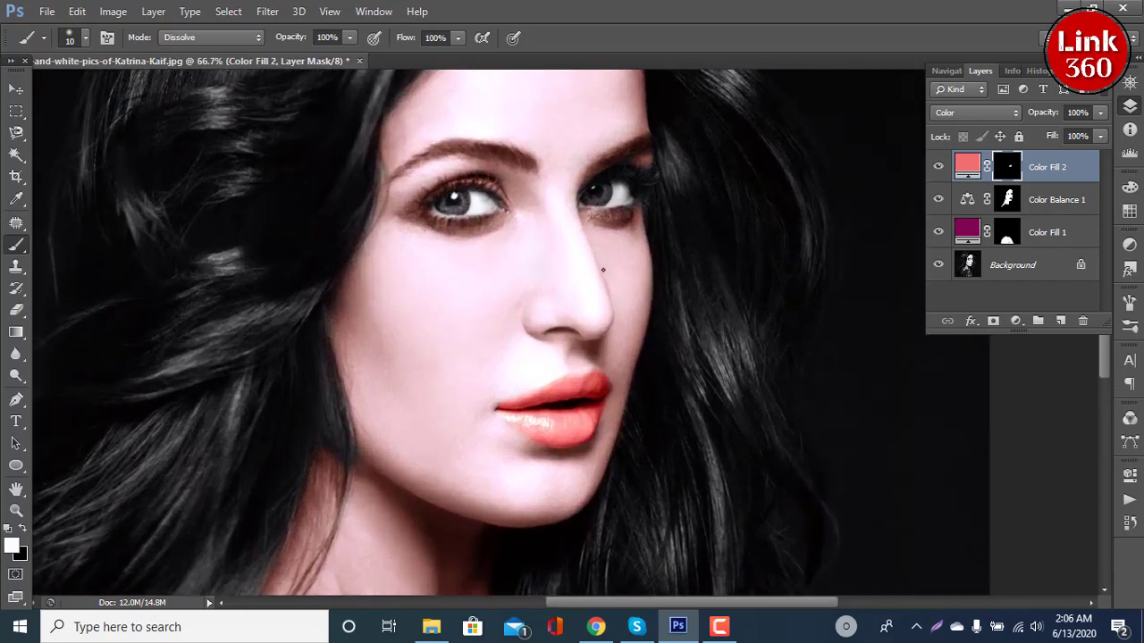
key("ctrl+plus")
scroll(607, 322, "up", 3)
scroll(613, 378, "up", 1)
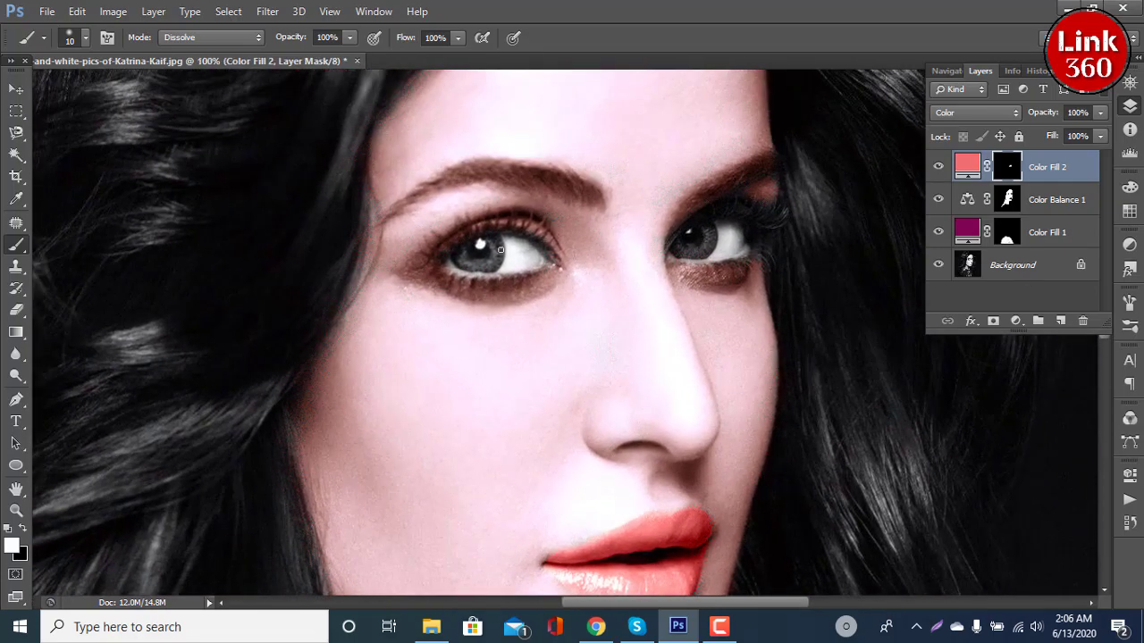
scroll(502, 251, "up", 1)
scroll(438, 300, "up", 1)
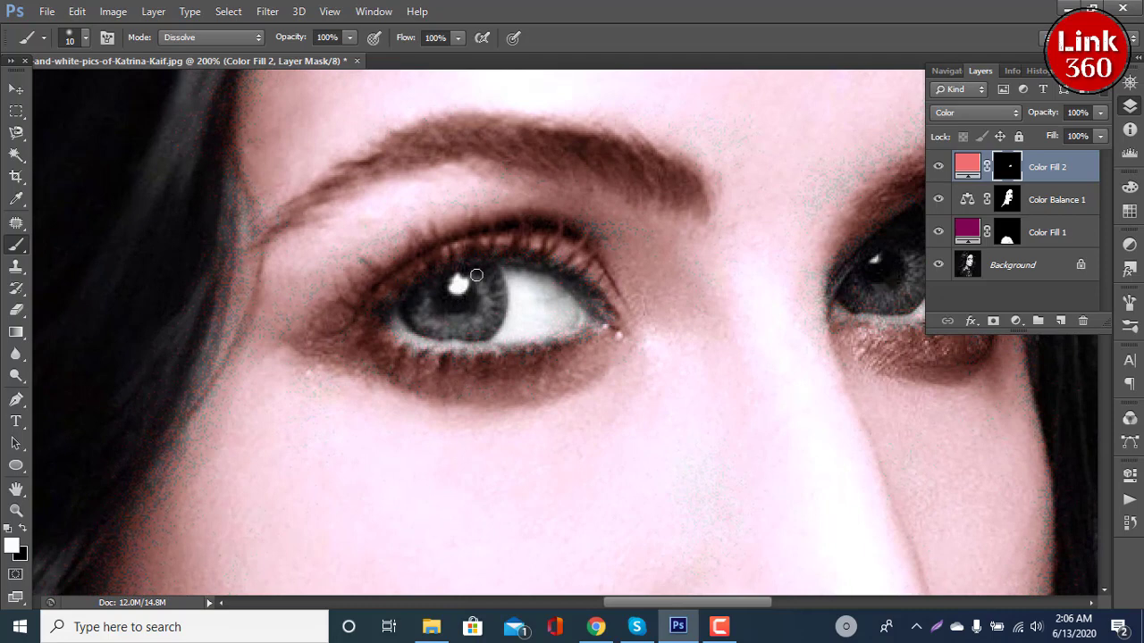
Target the Color Fill 1 layer mask, keeping the purple fill colour unchanged
left_click(972, 234)
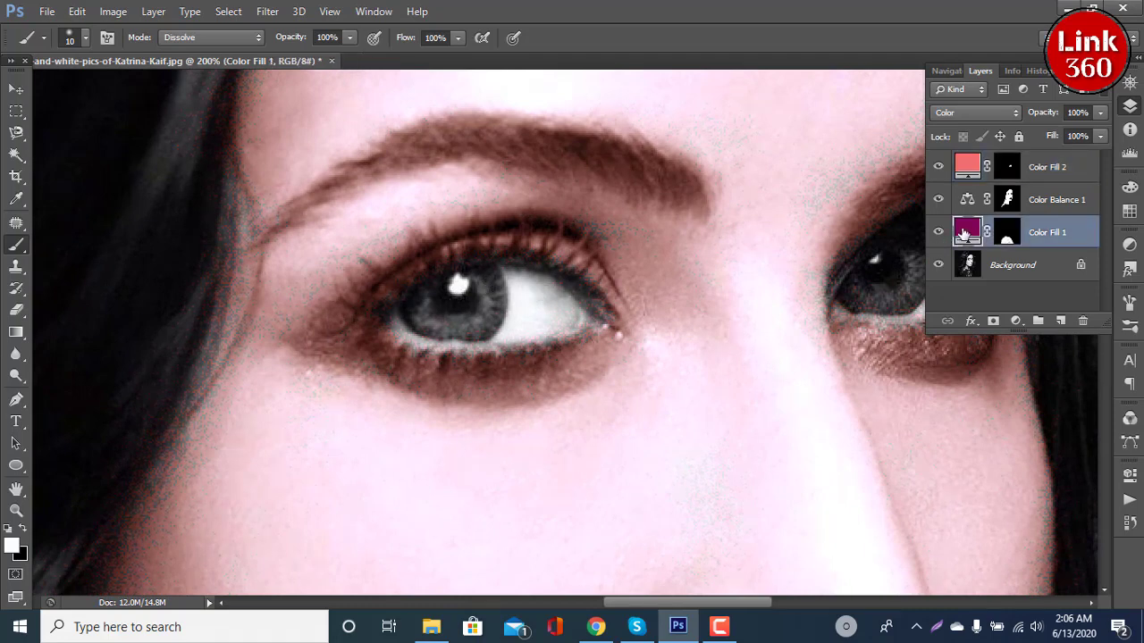
double_click(969, 230)
left_click(1045, 314)
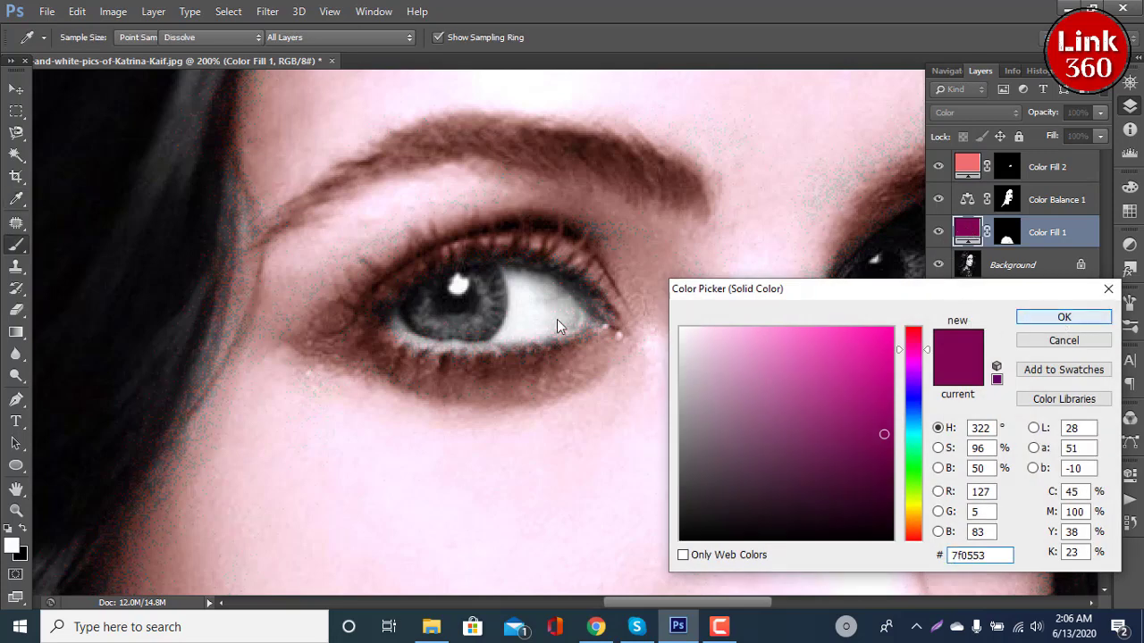
left_click(1006, 236)
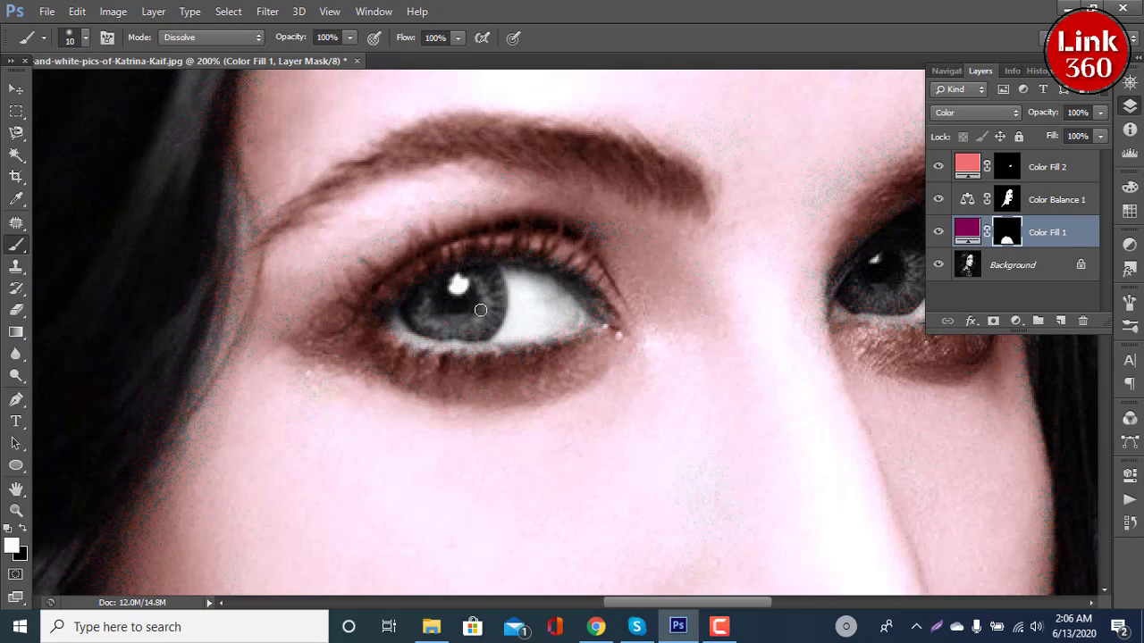
Paint magenta over both irises, then zoom out to the full portrait
mouse_move(447, 298)
left_mouse_down()
mouse_move(432, 307)
mouse_move(479, 300)
left_mouse_up()
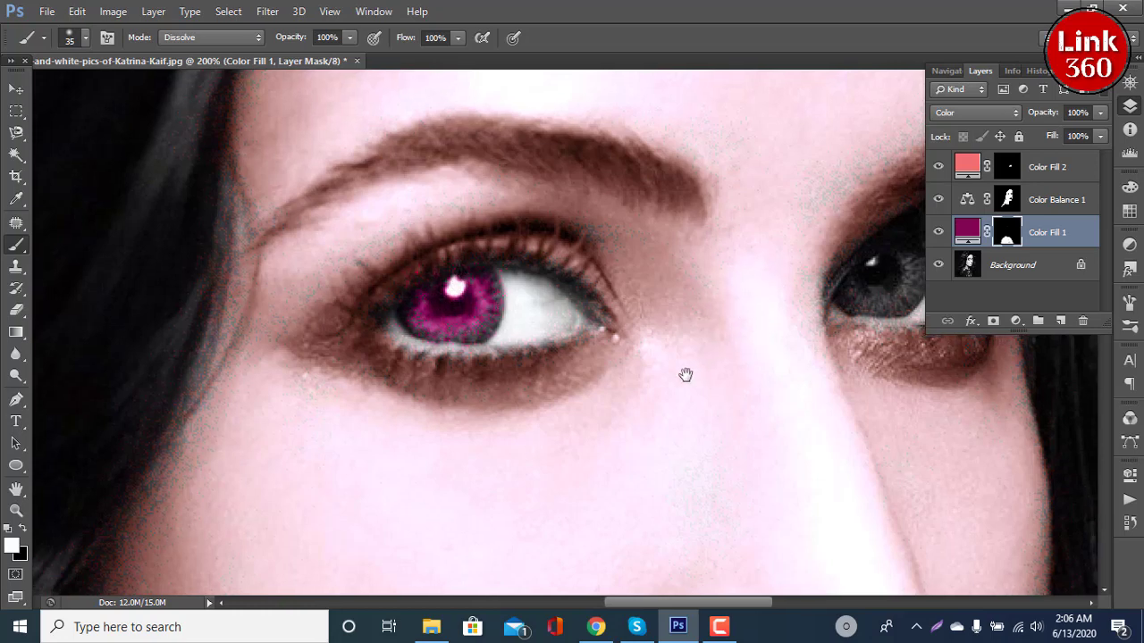
mouse_move(685, 375)
left_mouse_down()
mouse_move(605, 313)
mouse_move(577, 312)
mouse_move(621, 294)
mouse_move(613, 309)
mouse_move(626, 337)
left_mouse_up()
scroll(626, 338, "down", 1)
scroll(626, 338, "down", 2)
scroll(626, 337, "down", 1)
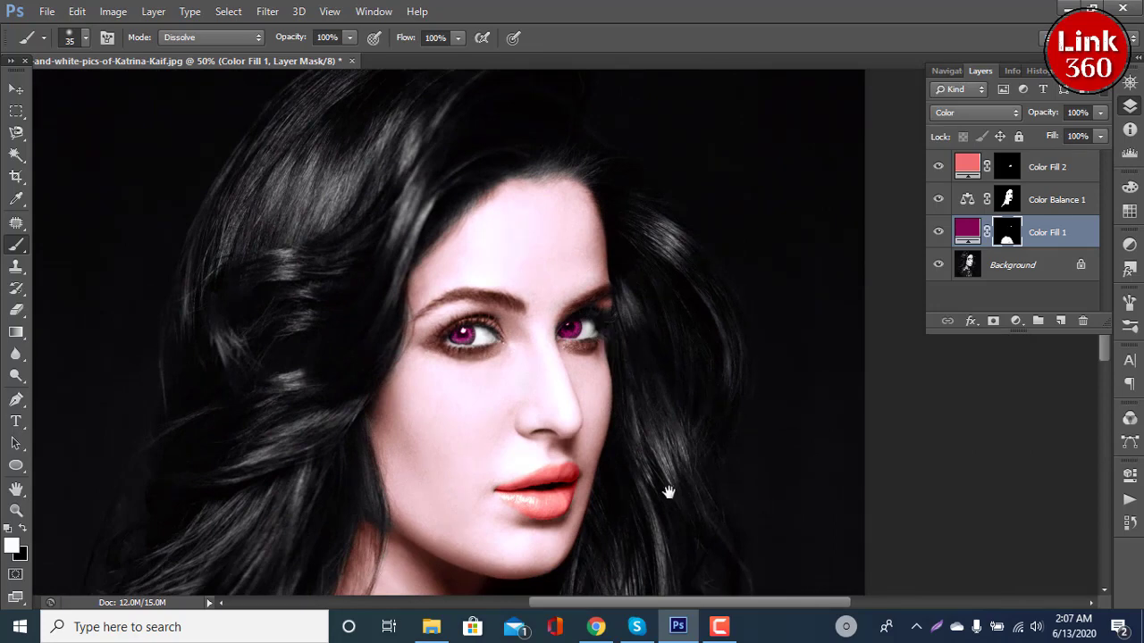
left_click_drag(668, 491, 680, 421)
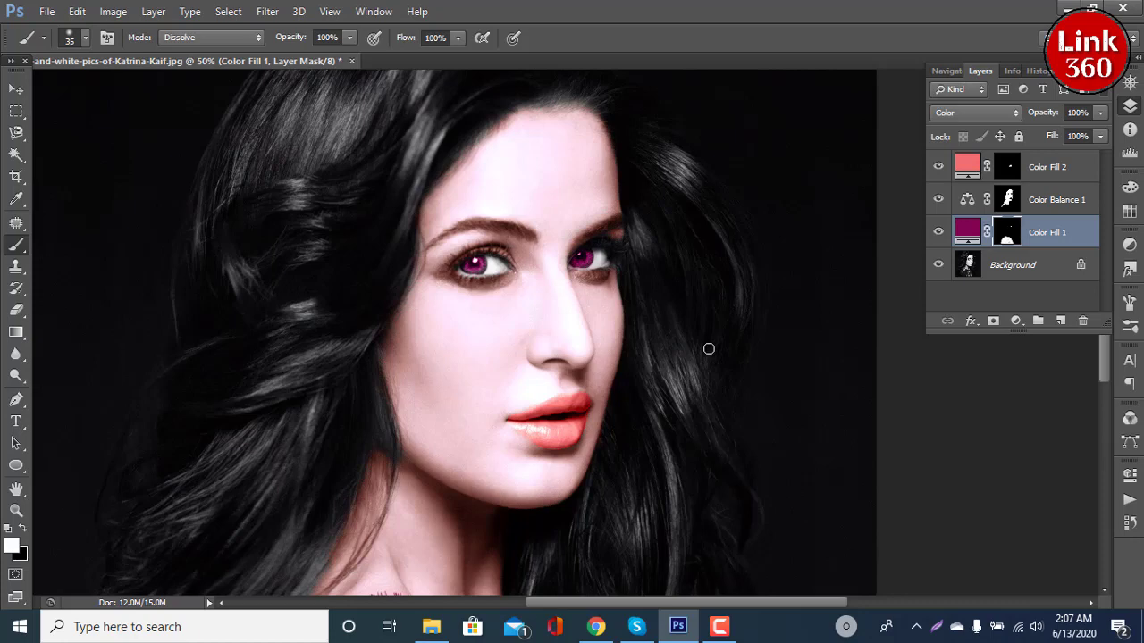
left_click(938, 232)
left_click(938, 232)
scroll(913, 273, "down", 2)
scroll(915, 281, "down", 1)
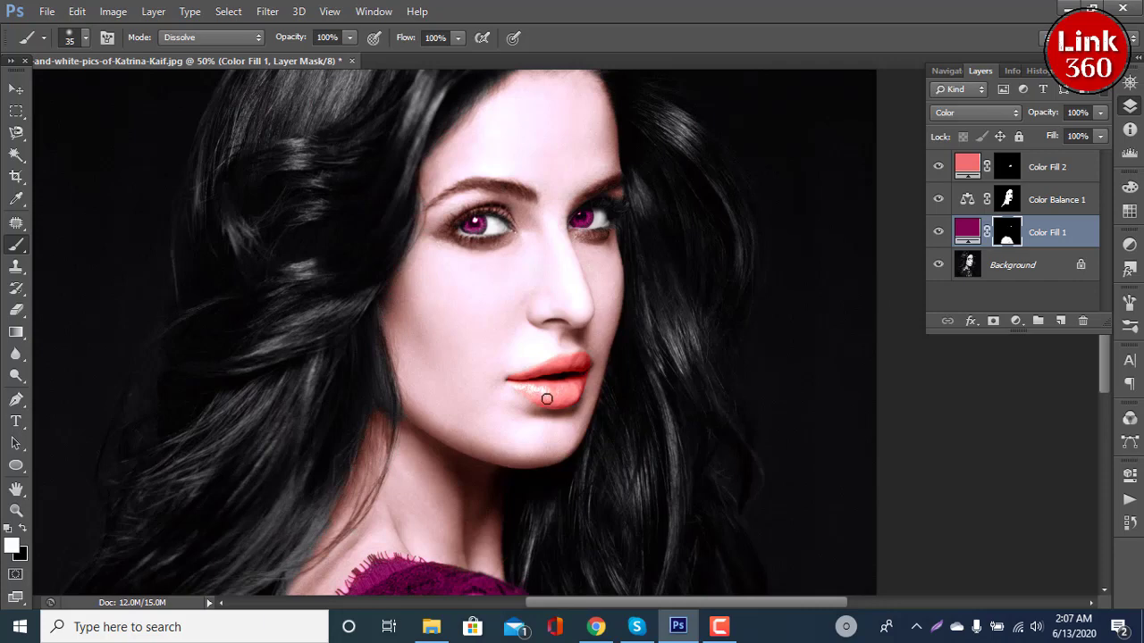
scroll(548, 402, "down", 2)
scroll(387, 478, "down", 1)
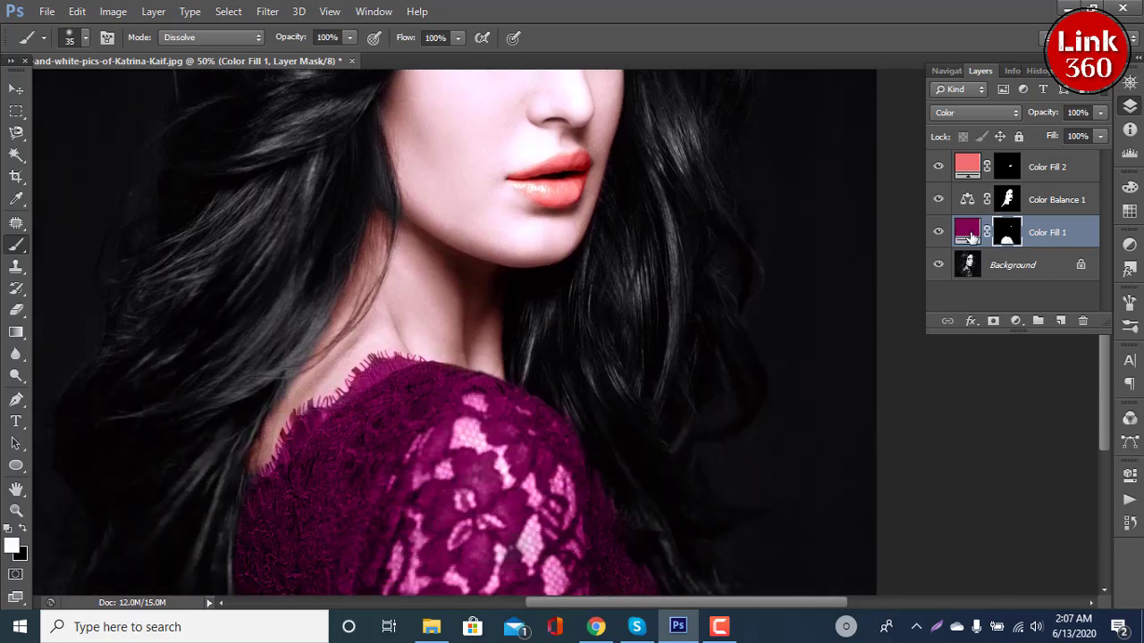
left_click(965, 235)
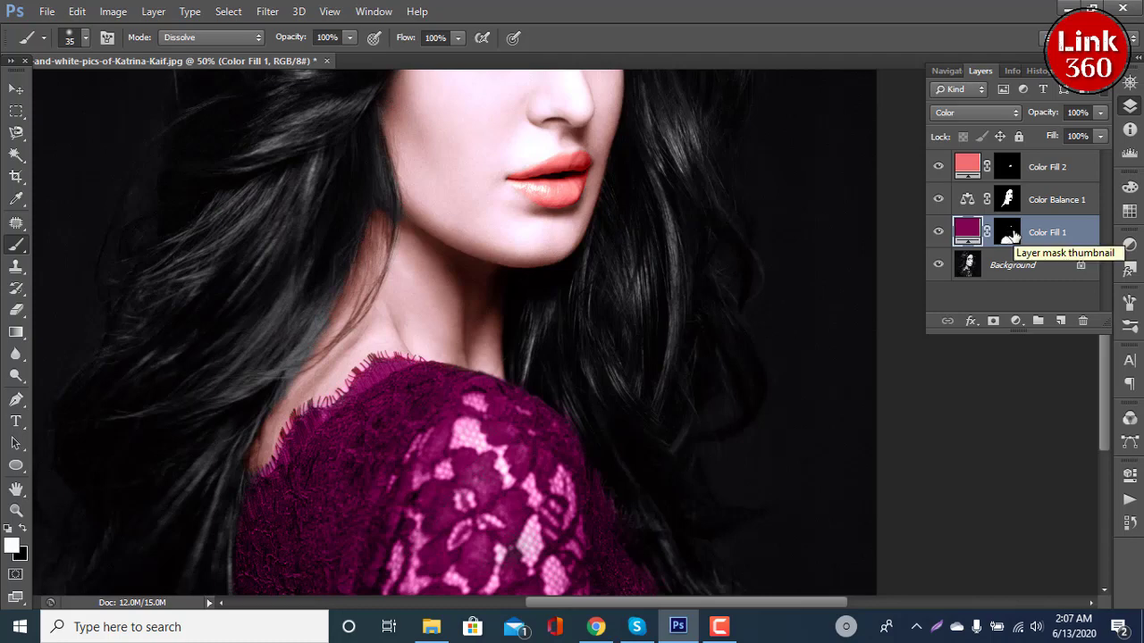
left_click(1008, 234)
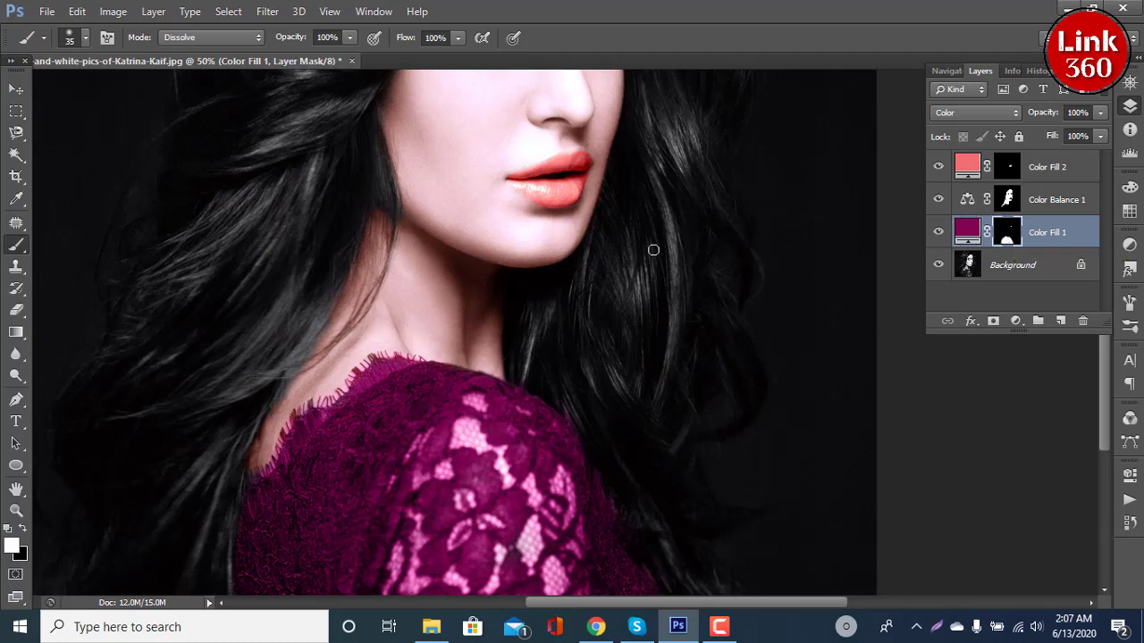
scroll(653, 248, "up", 4)
scroll(625, 256, "up", 1)
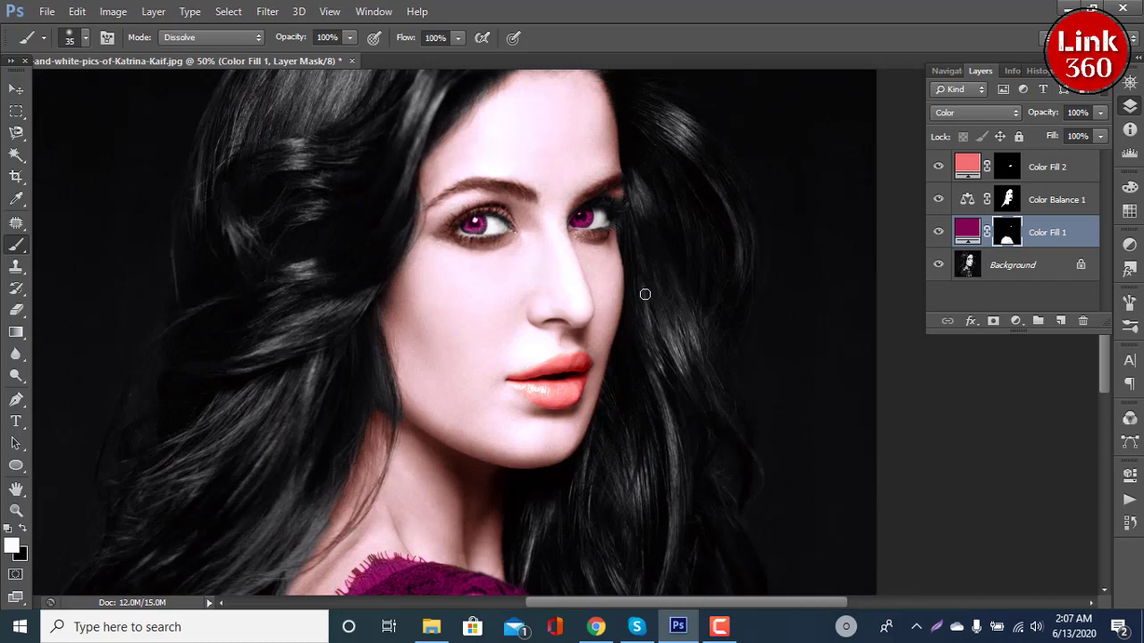
scroll(645, 294, "up", 2)
scroll(646, 294, "up", 2)
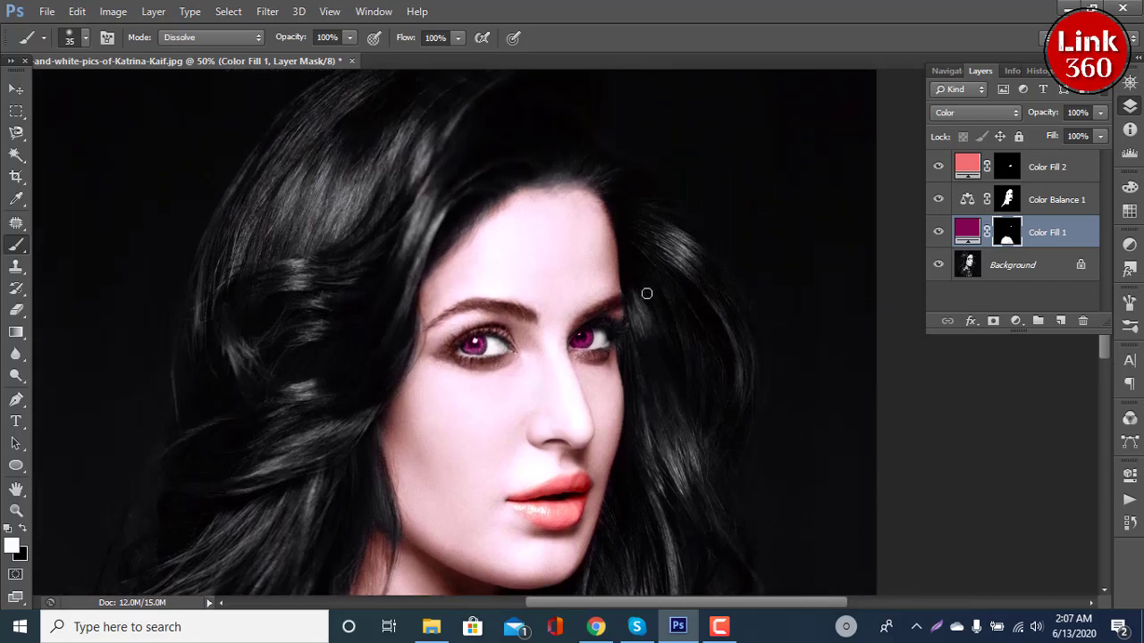
scroll(646, 294, "down", 1)
scroll(646, 293, "down", 1)
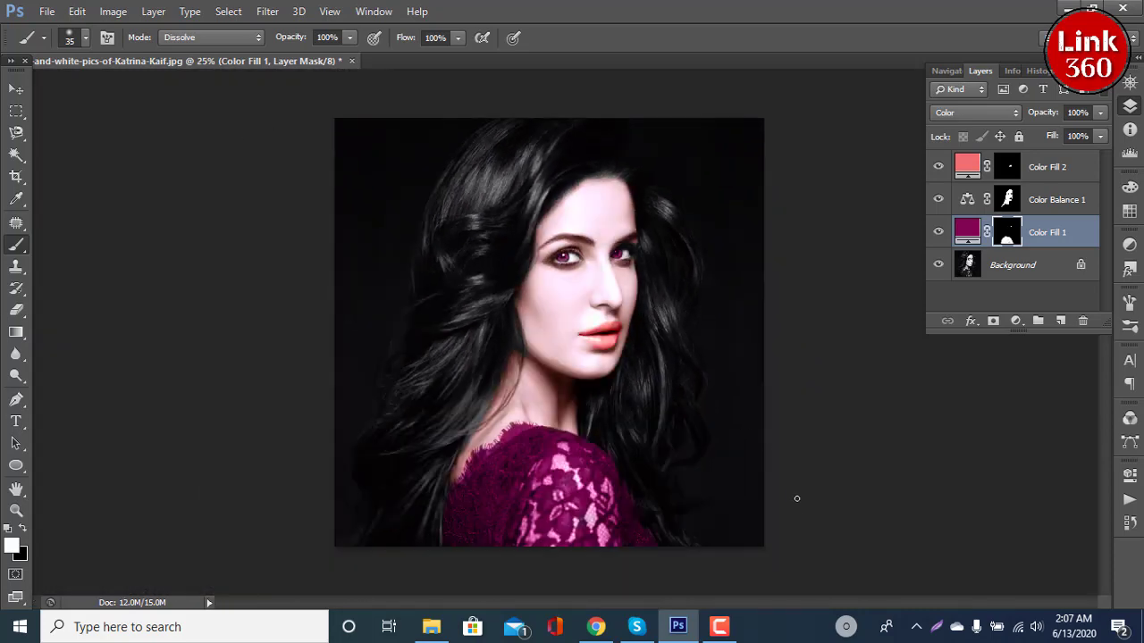
left_click(720, 626)
left_click(1072, 565)
left_click(1016, 321)
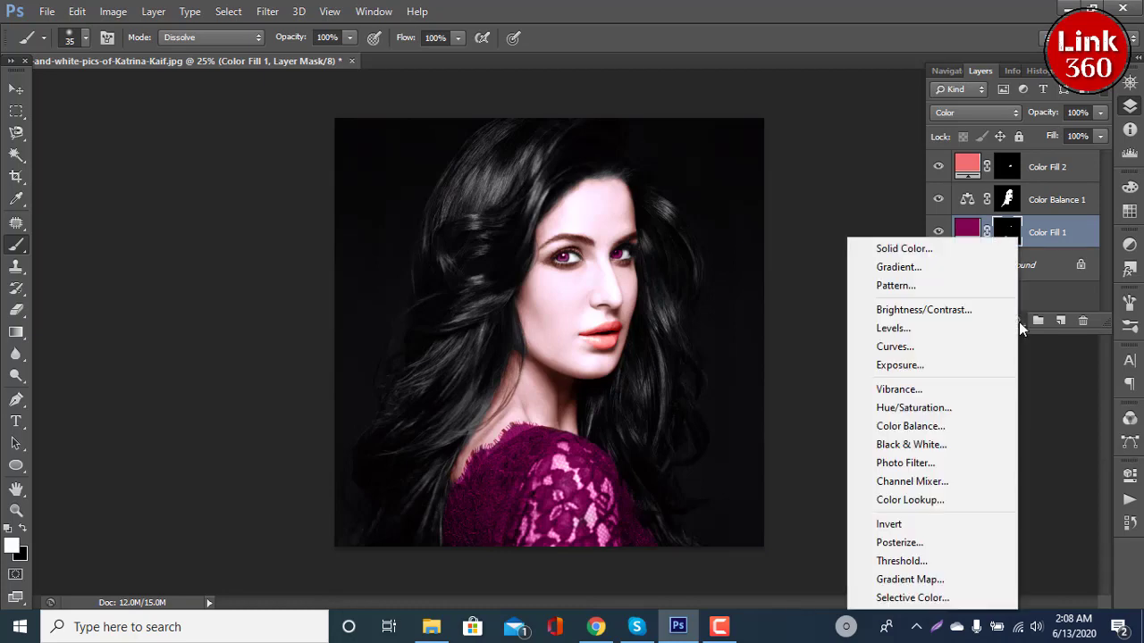
left_click(911, 249)
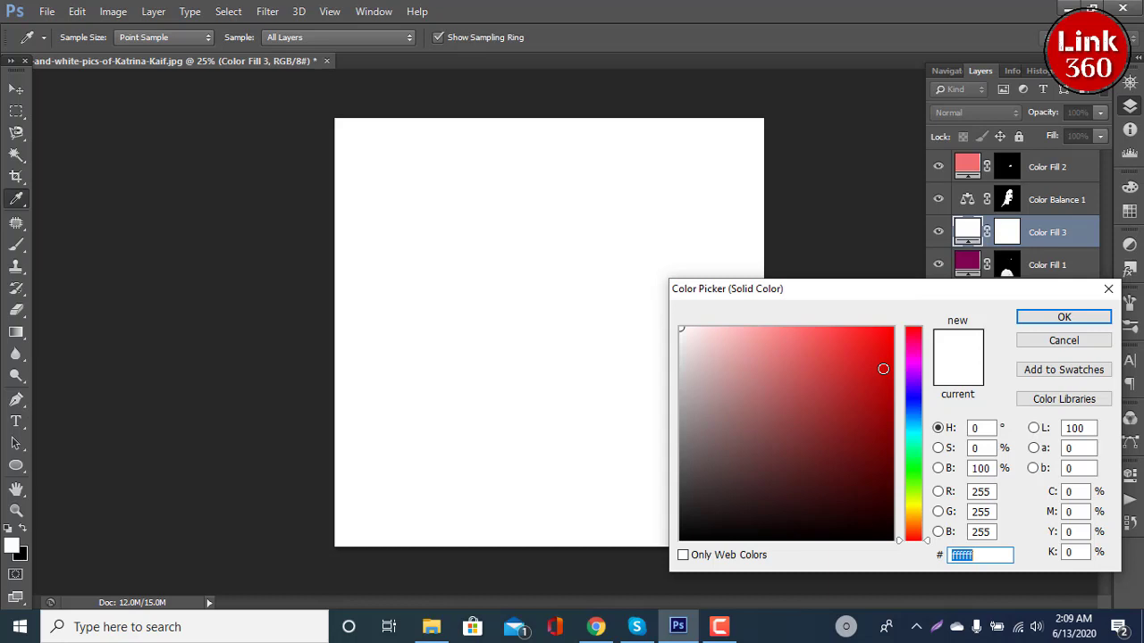
type("46")
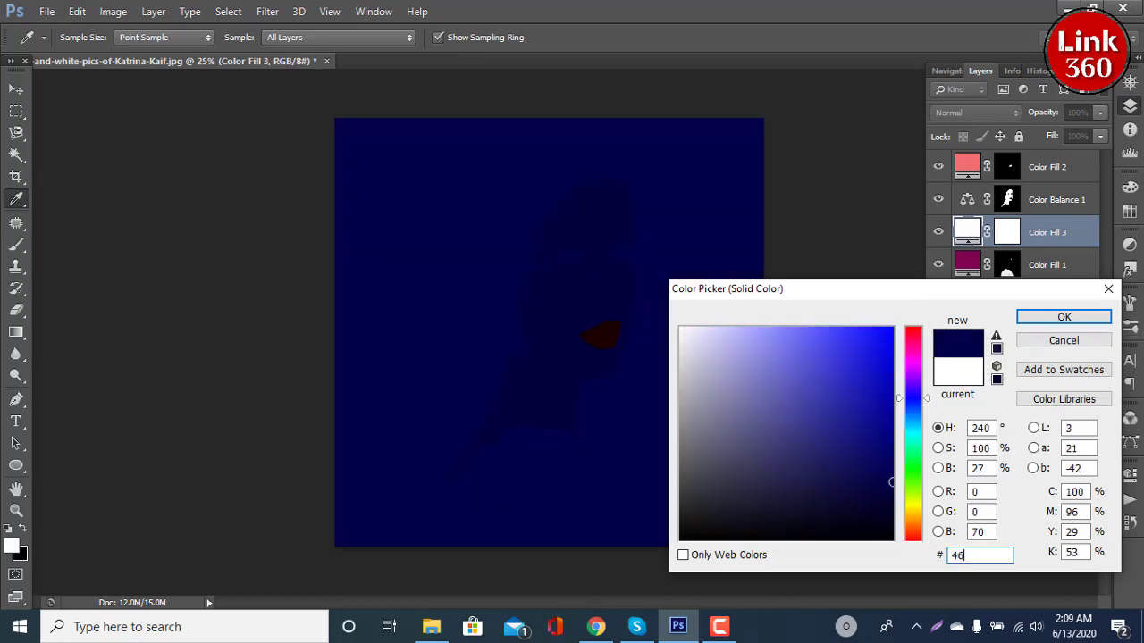
left_click(1063, 340)
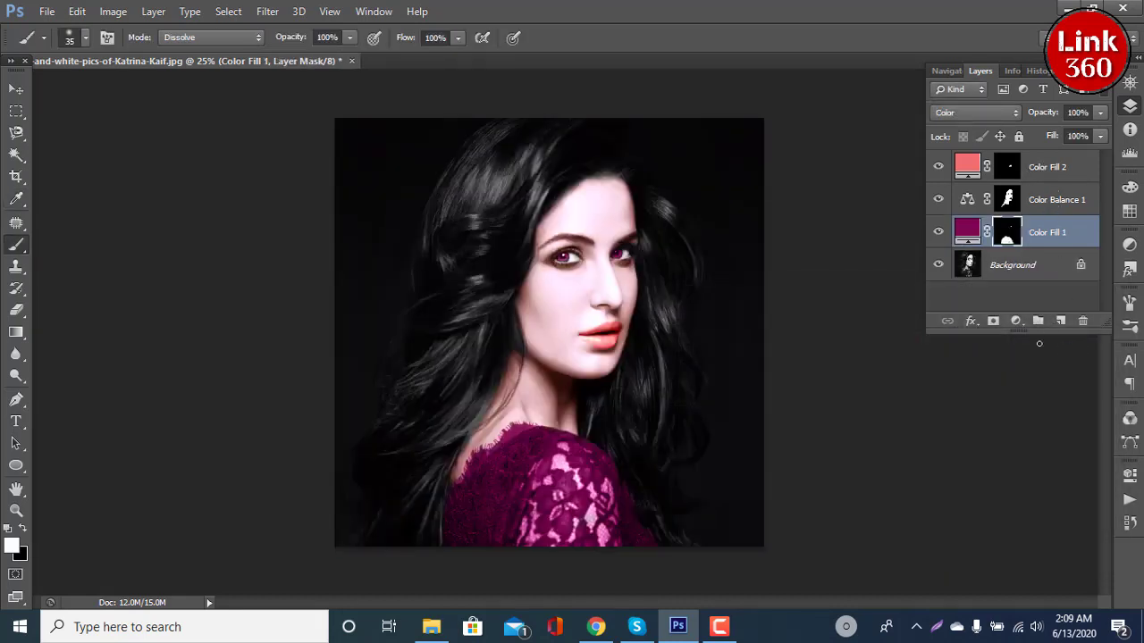
Add a dark brown #461905 Solid Color fill layer above Color Fill 2, after discarding a stray empty layer
left_click(1032, 268)
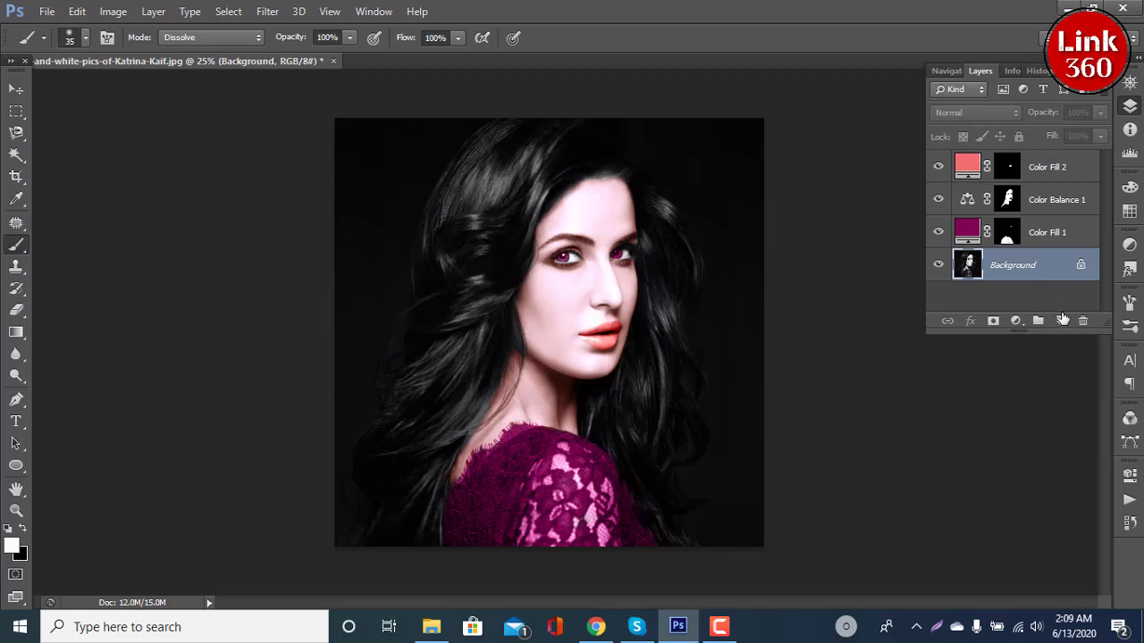
left_click(1059, 320)
left_click_drag(1027, 268, 1082, 321)
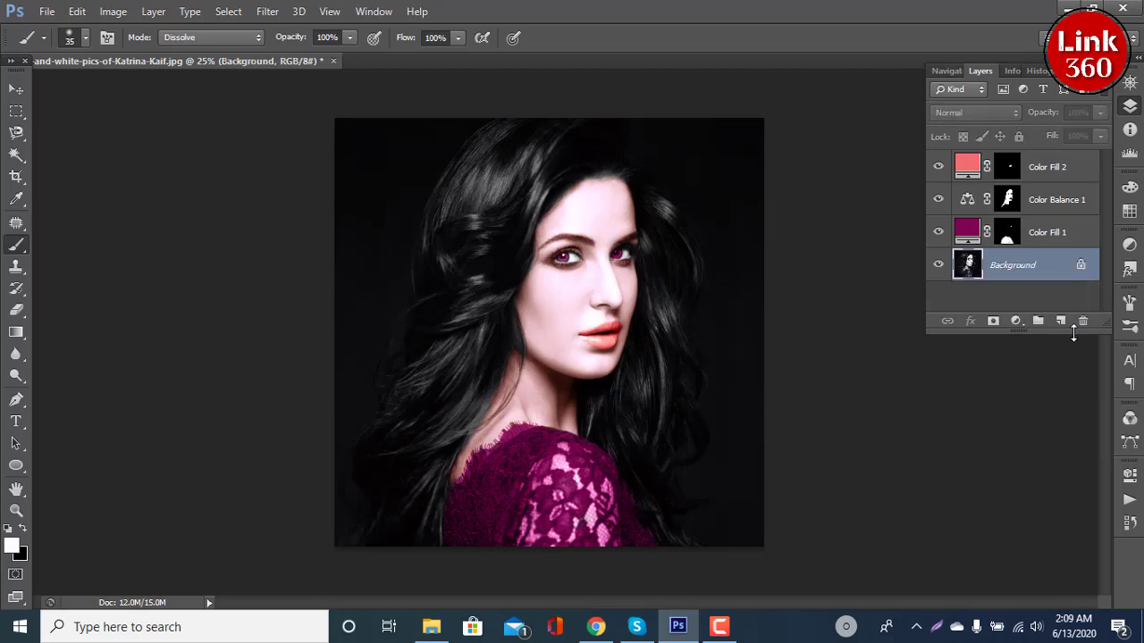
left_click(1070, 171)
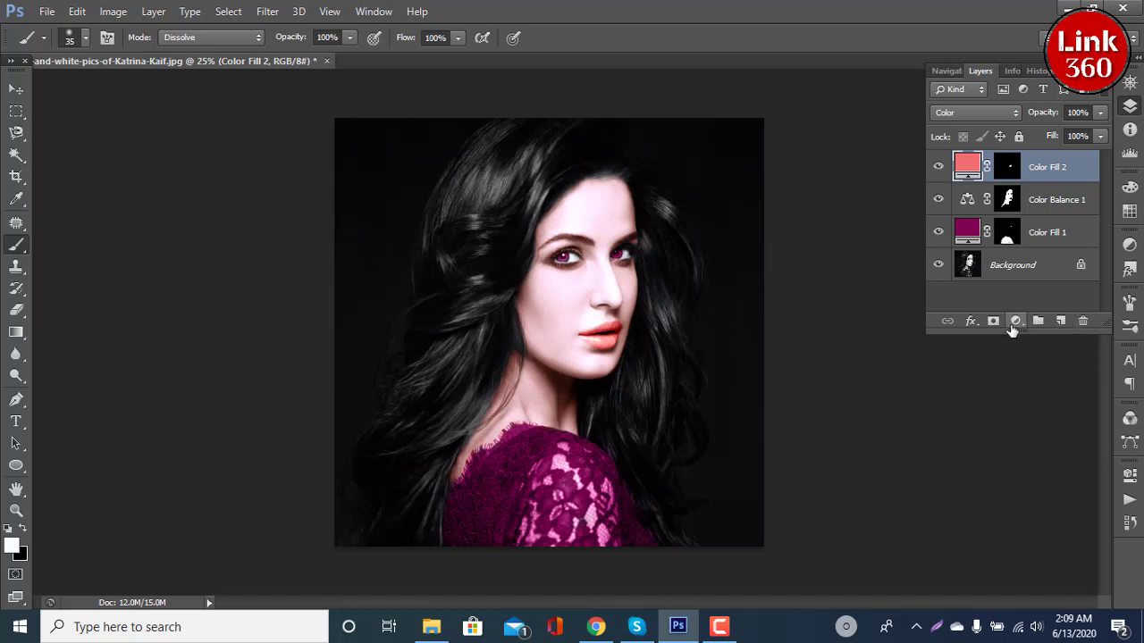
left_click(1015, 321)
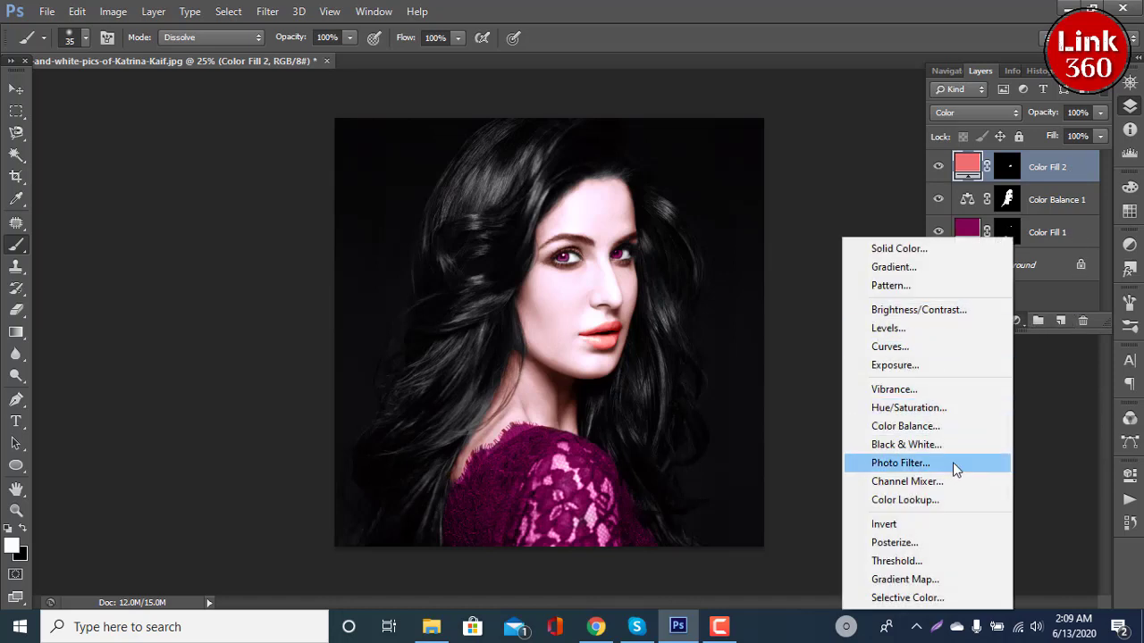
left_click(906, 251)
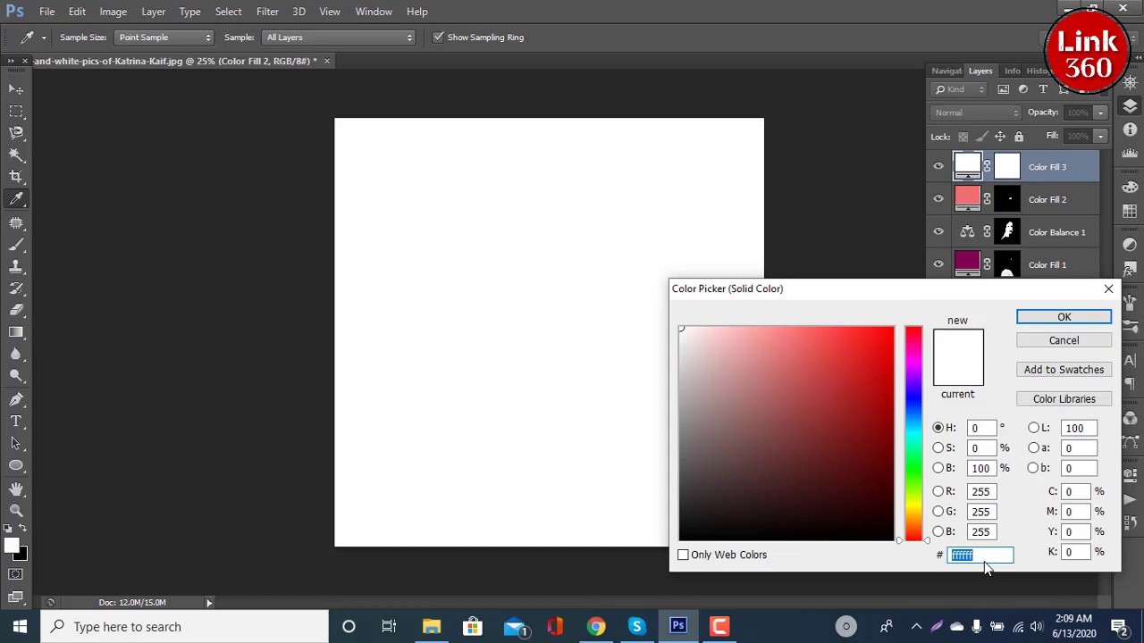
type("4")
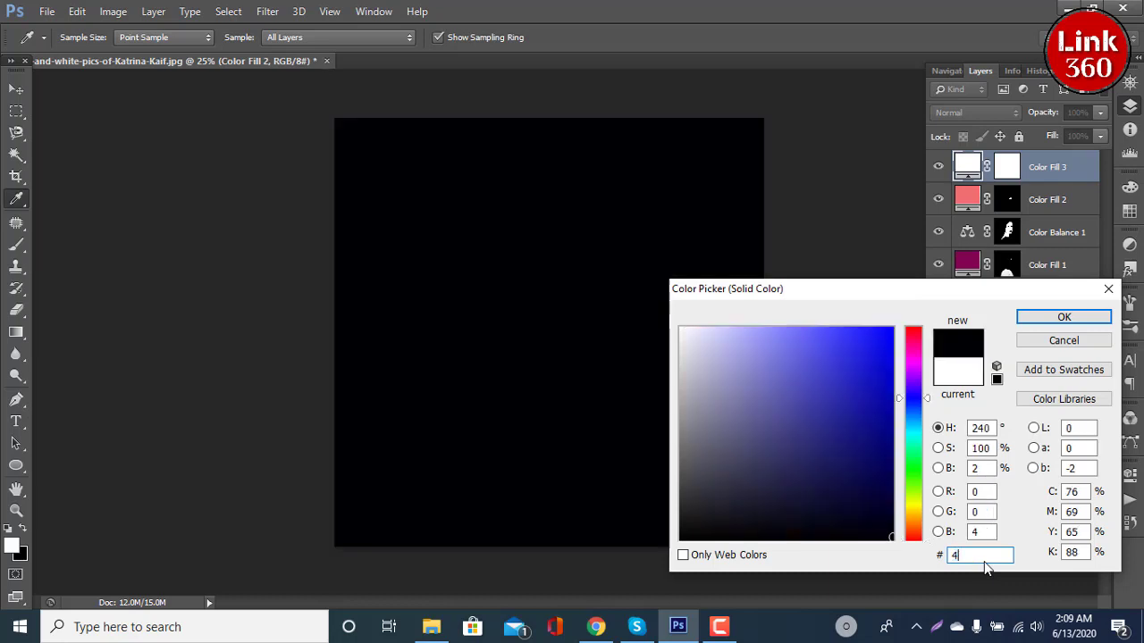
type("6")
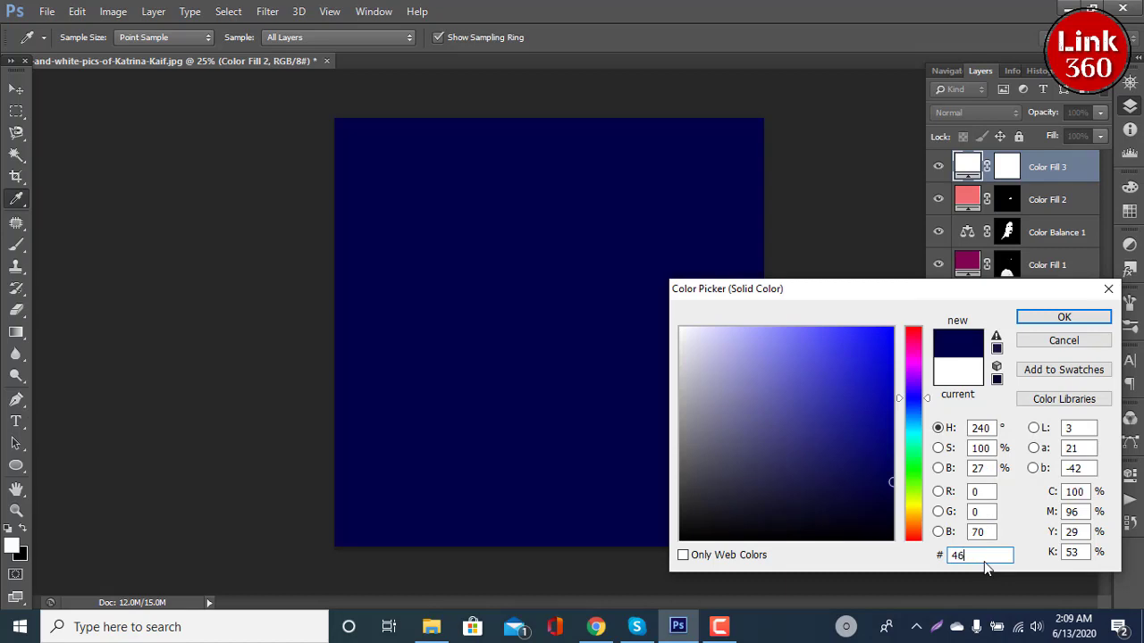
type("19")
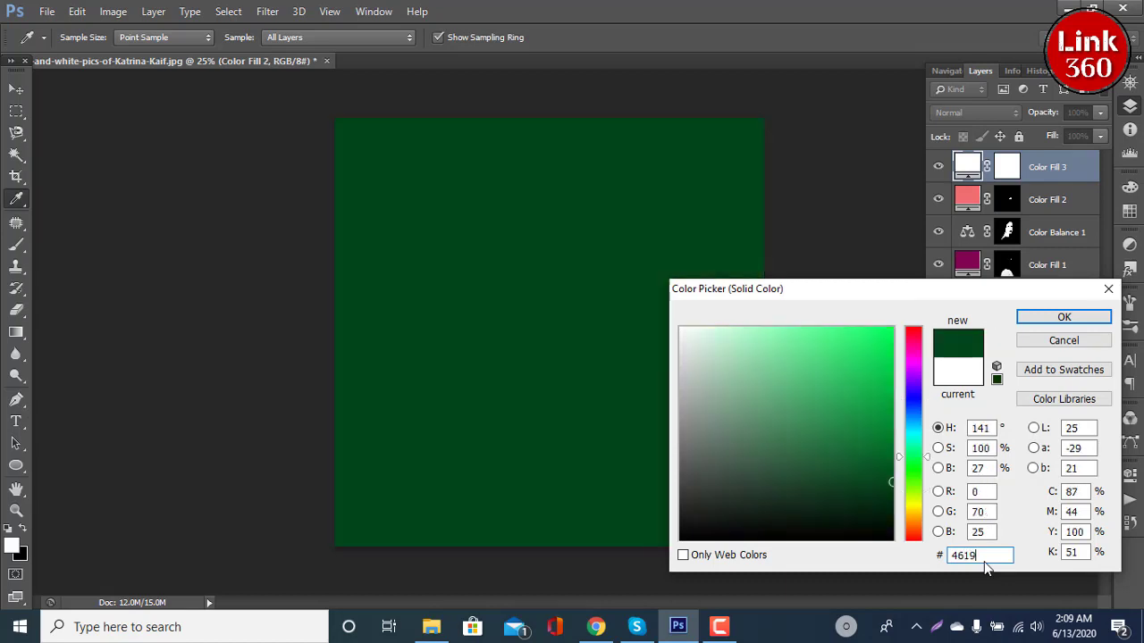
type("05")
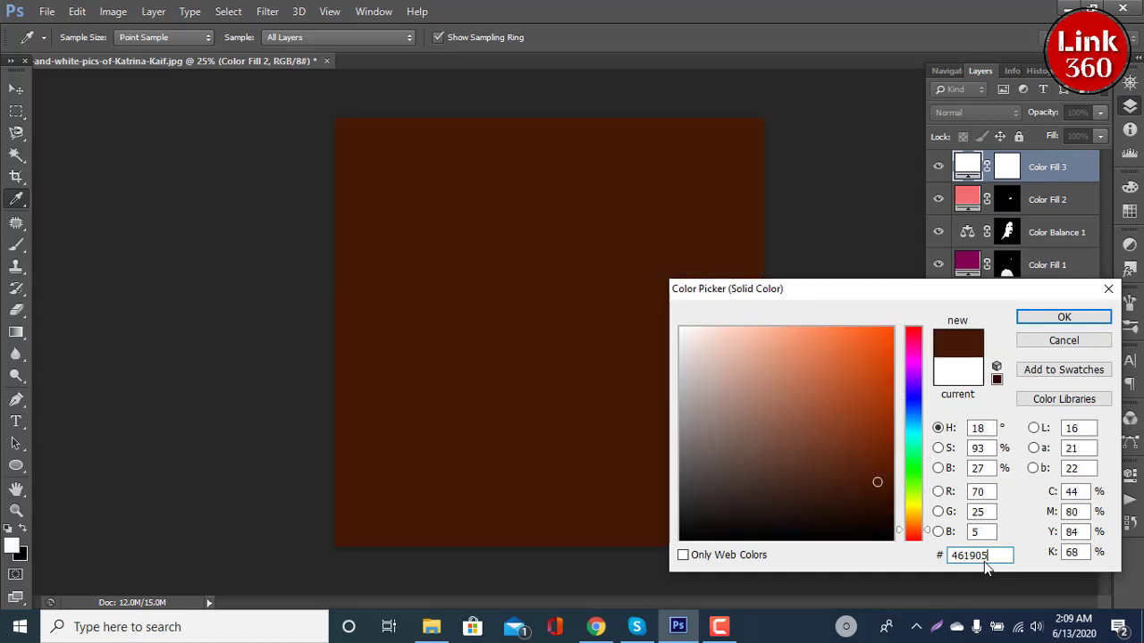
left_click(1065, 319)
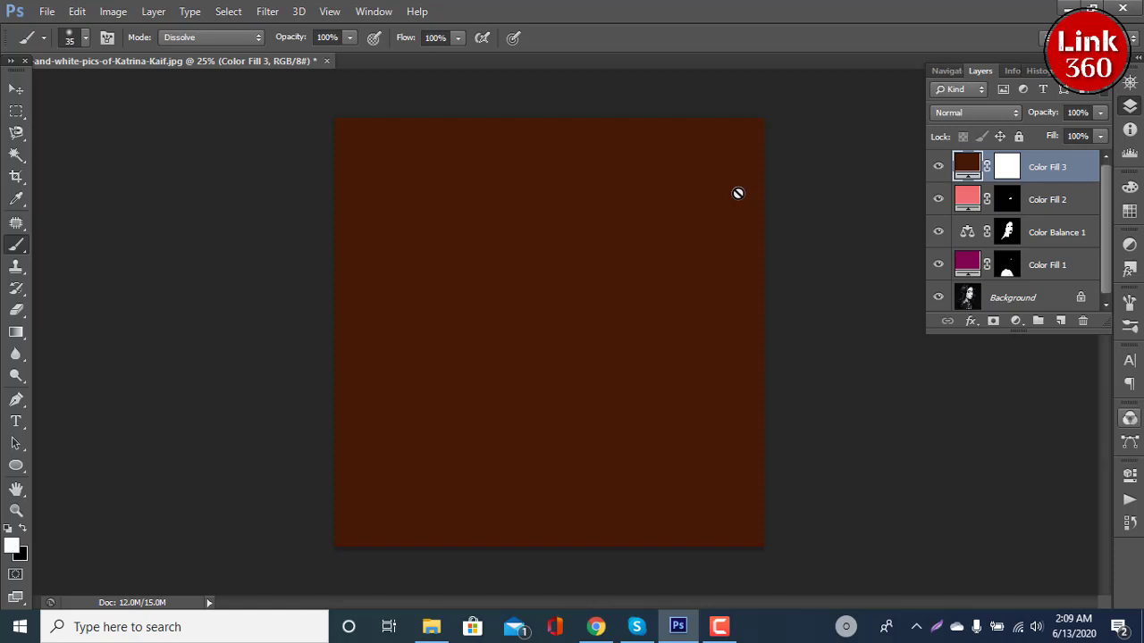
Invert Color Fill 3's mask to black and set its blend mode to Color, testing strokes on the hair
left_click(1013, 164)
key("ctrl+i")
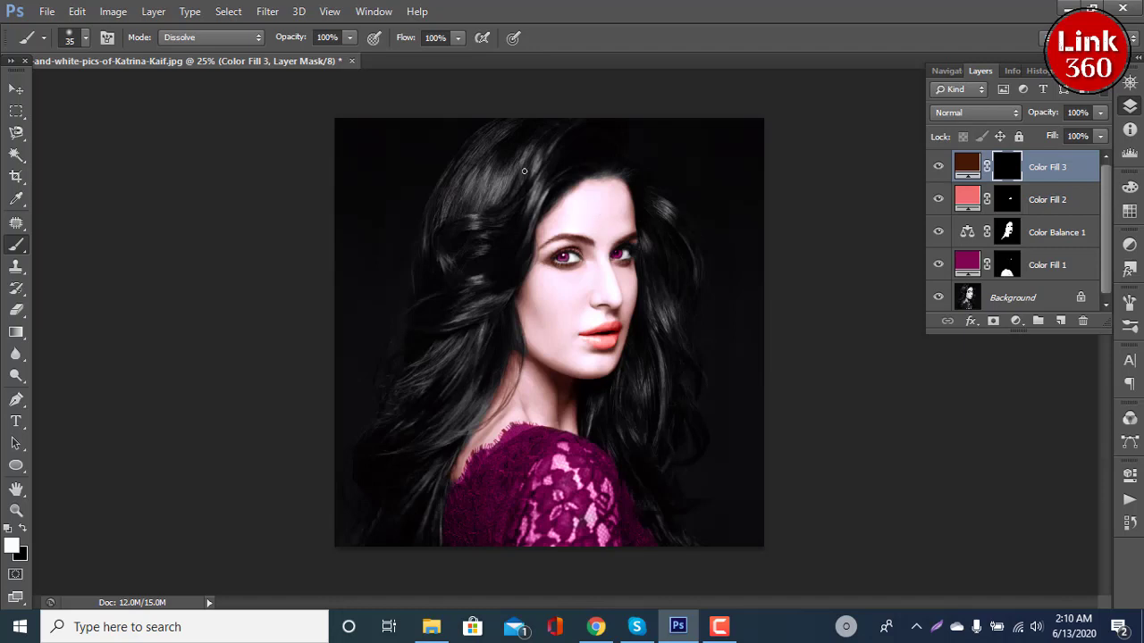
scroll(524, 171, "up", 1)
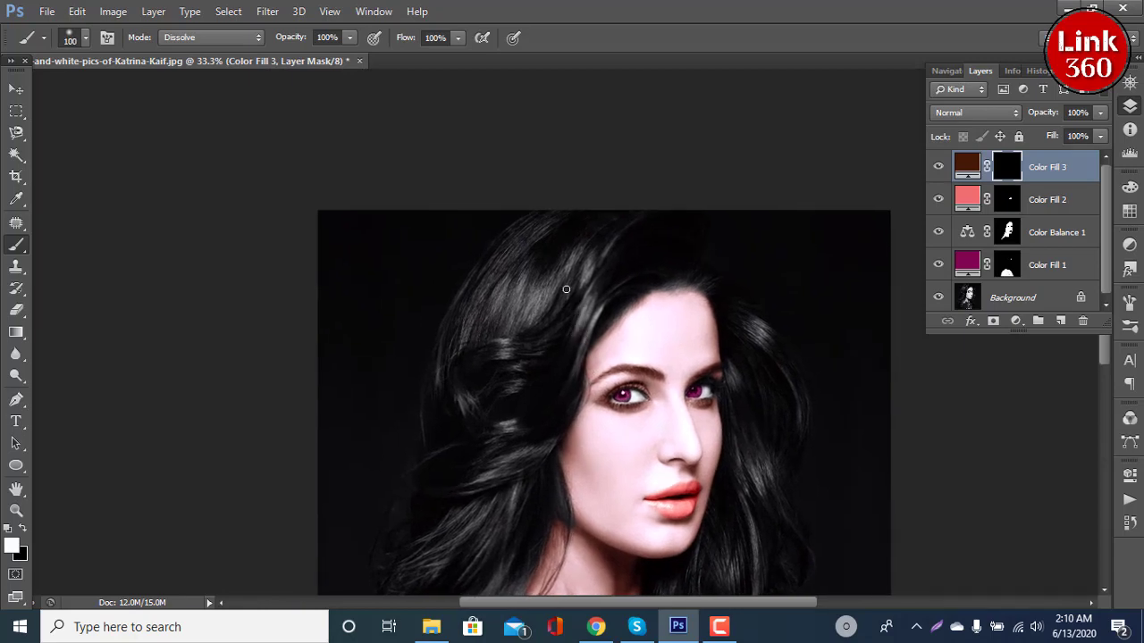
mouse_move(566, 288)
left_mouse_down()
mouse_move(542, 312)
mouse_move(518, 403)
mouse_move(536, 331)
left_mouse_up()
key("ctrl+z")
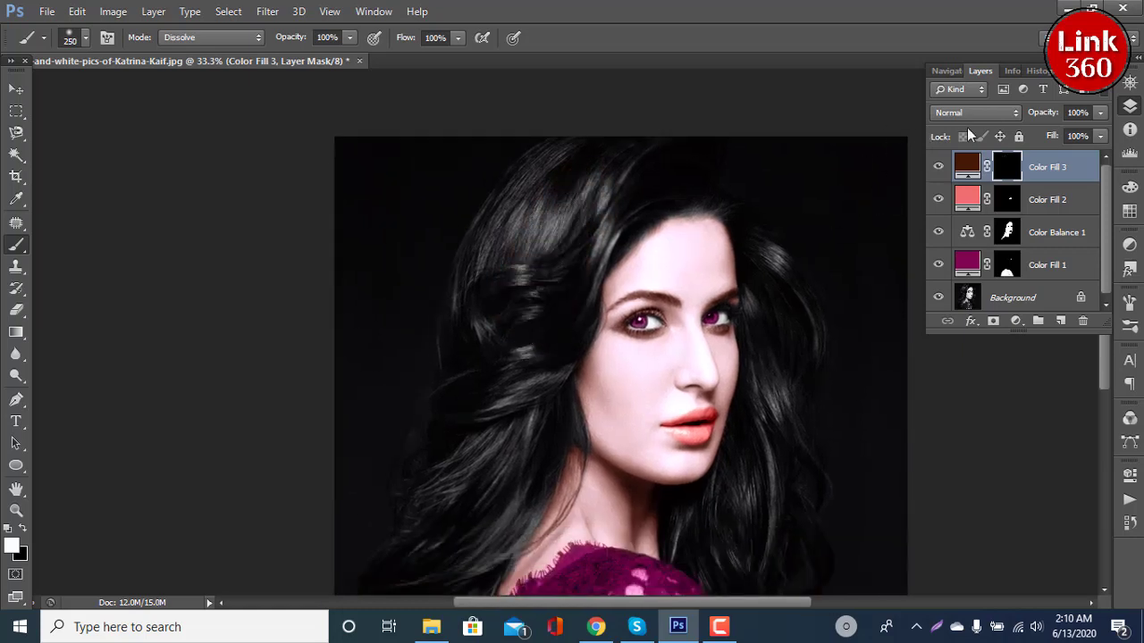
left_click(1007, 114)
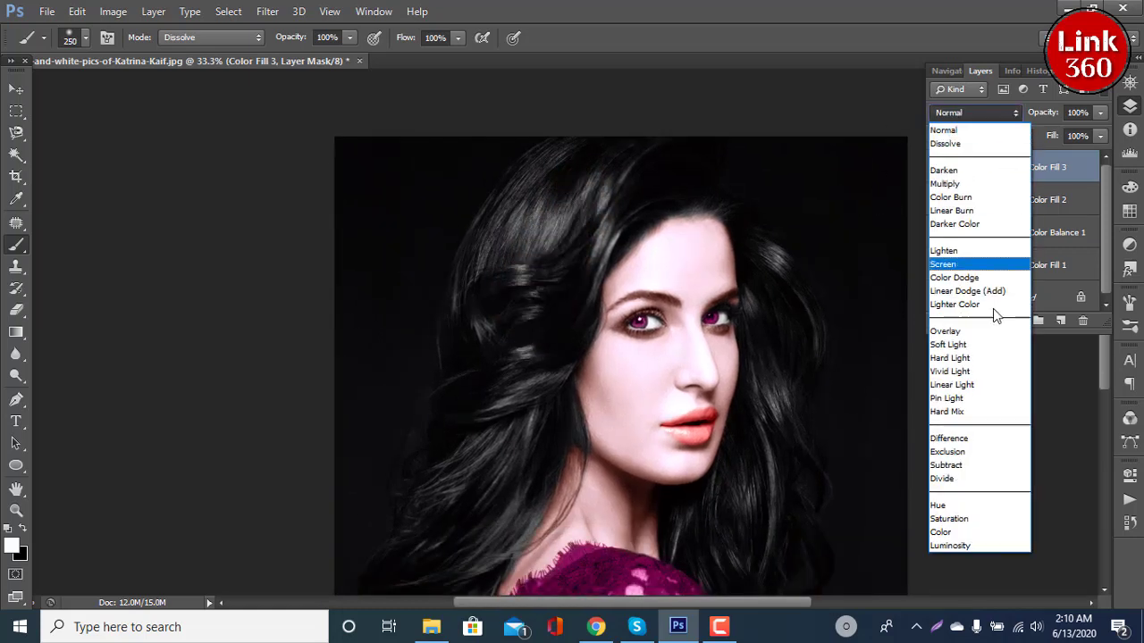
left_click(941, 532)
mouse_move(600, 191)
left_mouse_down()
mouse_move(544, 318)
mouse_move(536, 218)
mouse_move(500, 323)
left_mouse_up()
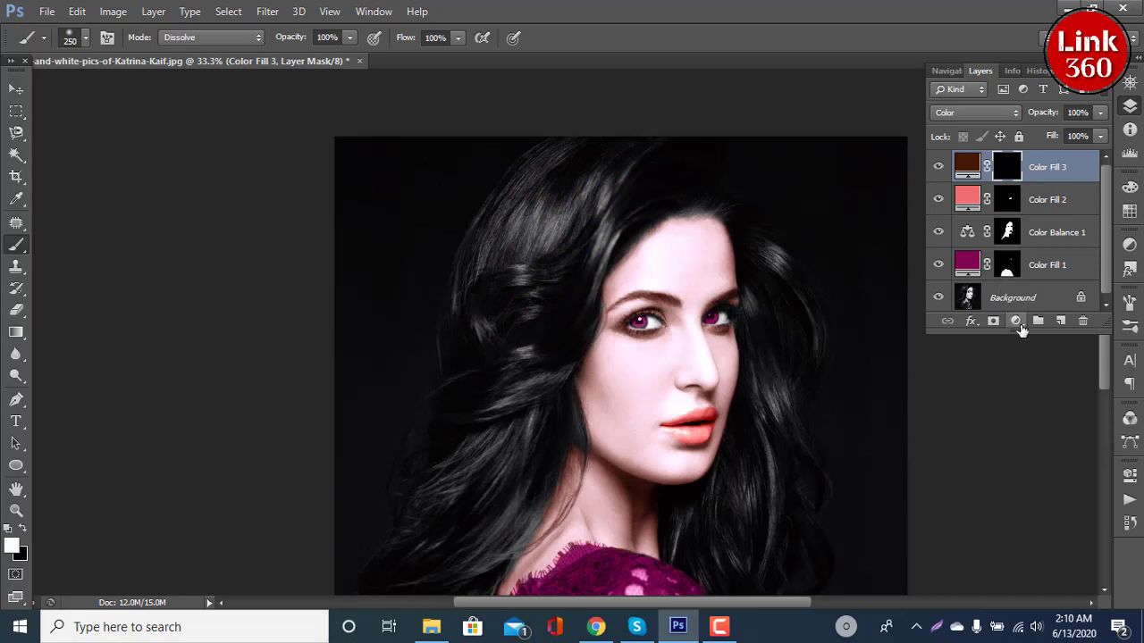
Reconfirm Color Fill 3's #461905 colour, then reselect its mask and Color blending
left_click(1016, 321)
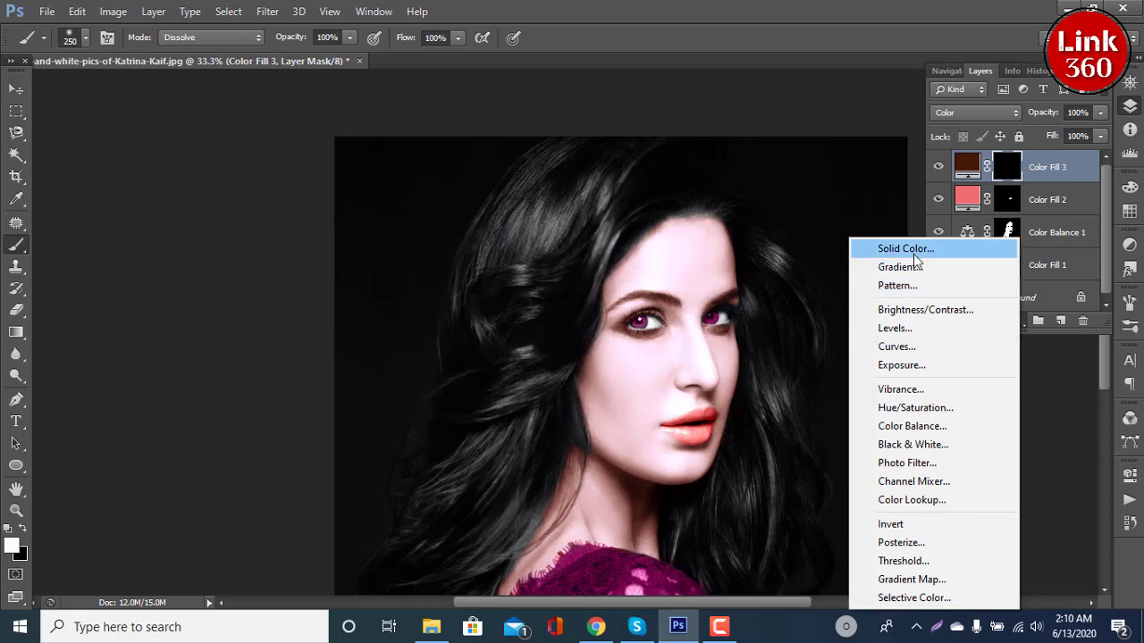
left_click(968, 171)
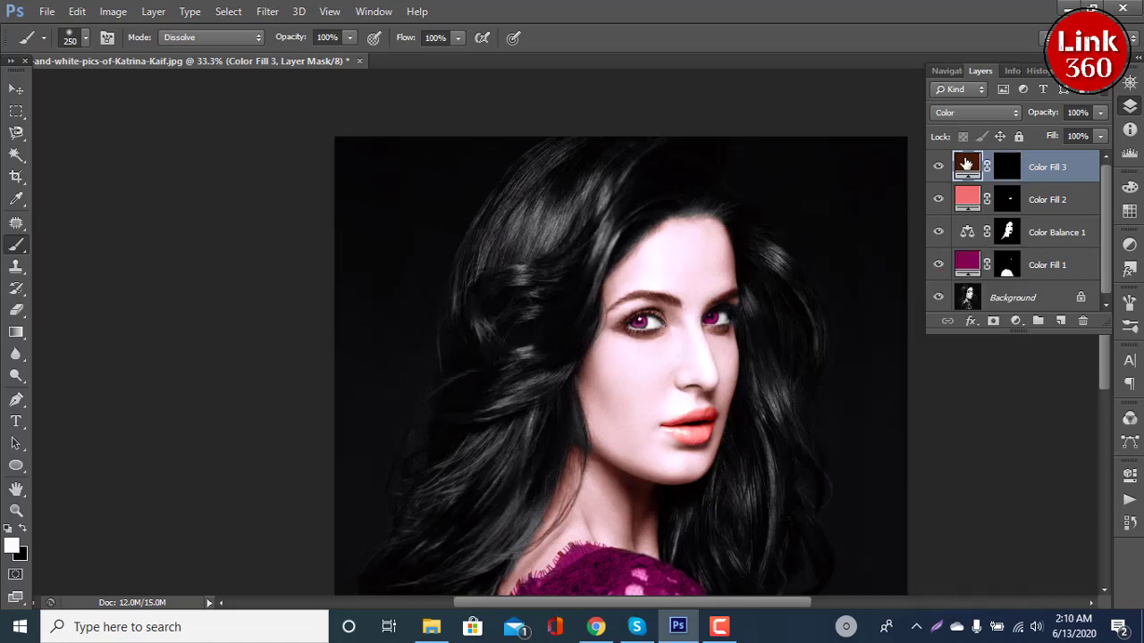
double_click(968, 170)
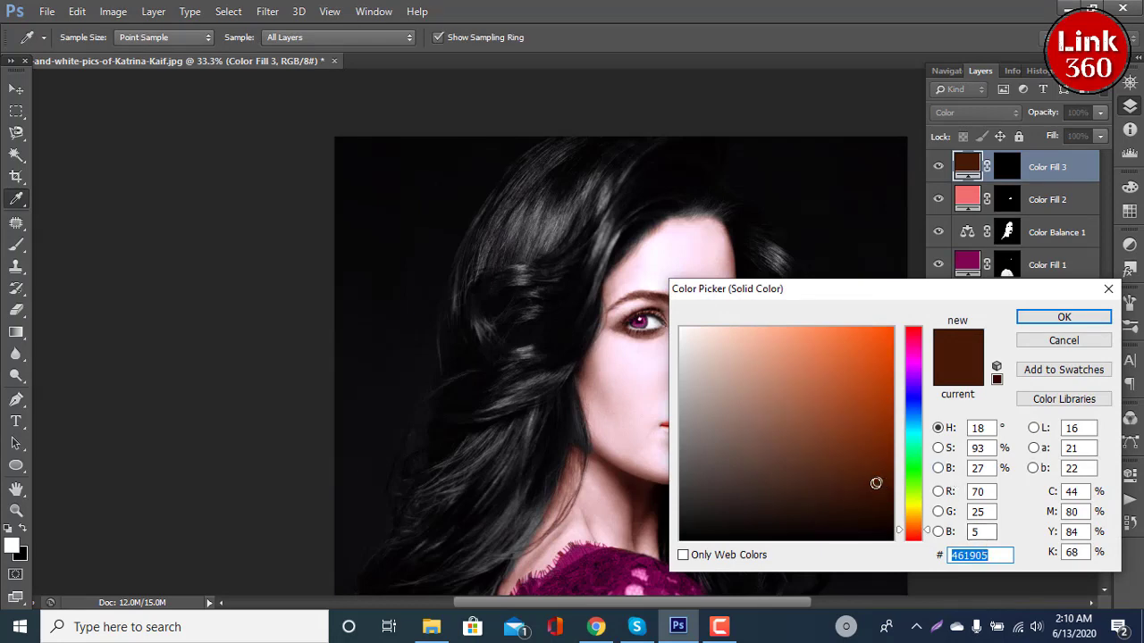
left_click(1061, 319)
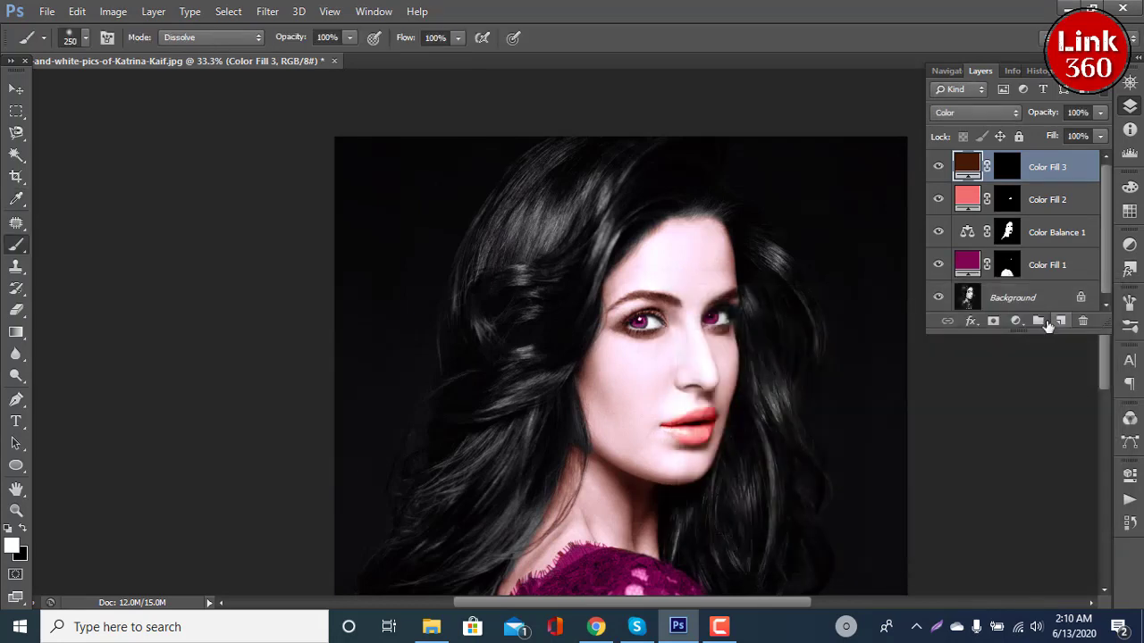
left_click(1009, 168)
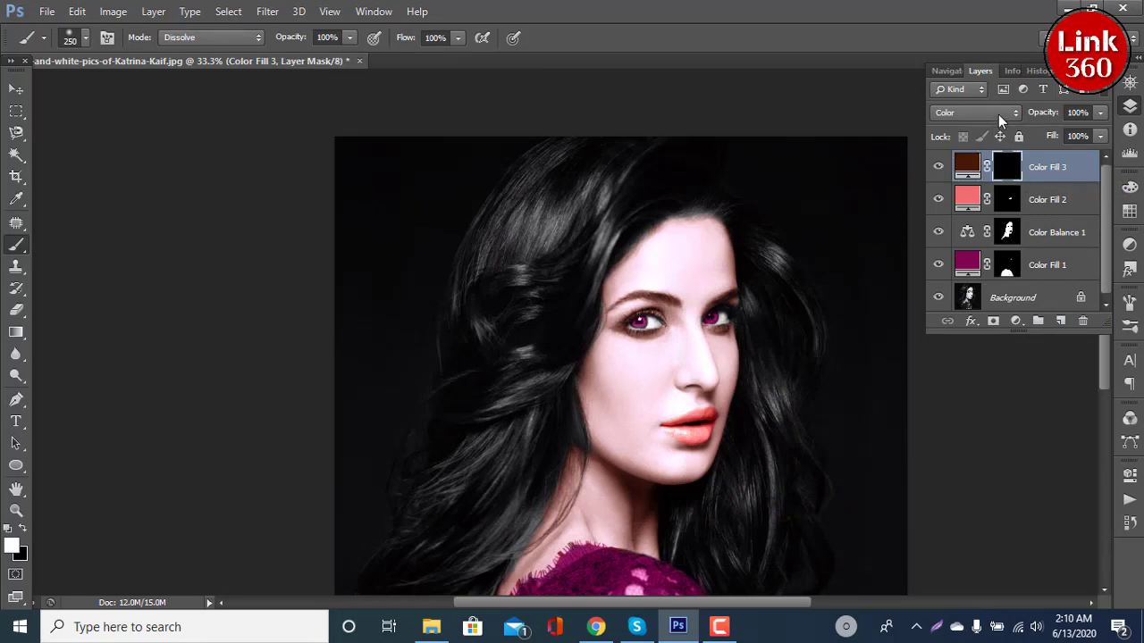
left_click(998, 114)
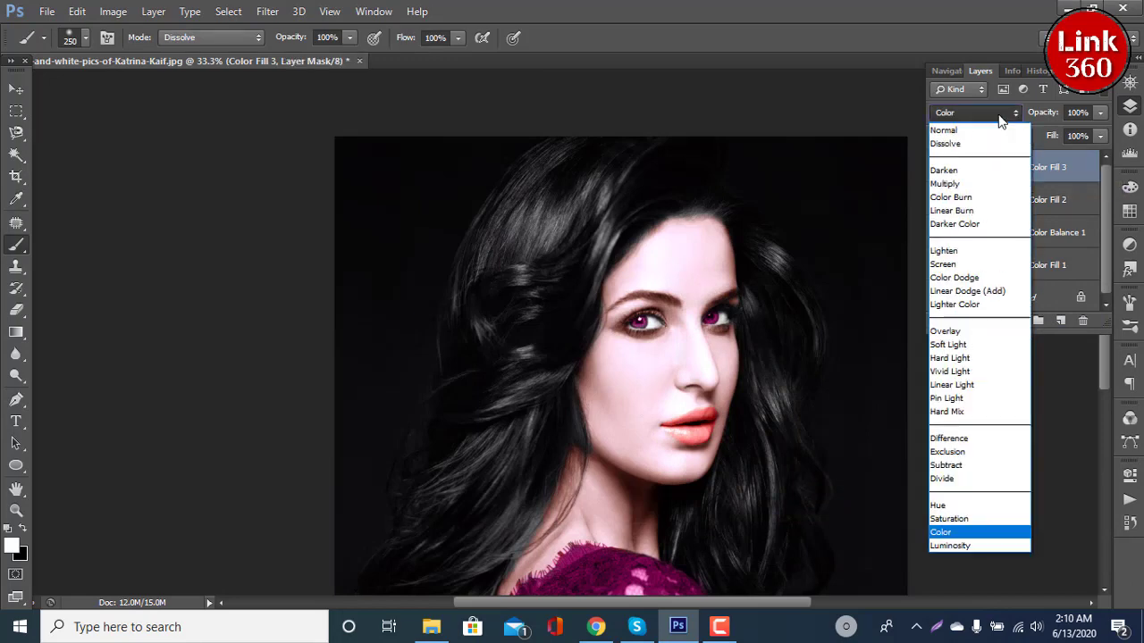
left_click(950, 532)
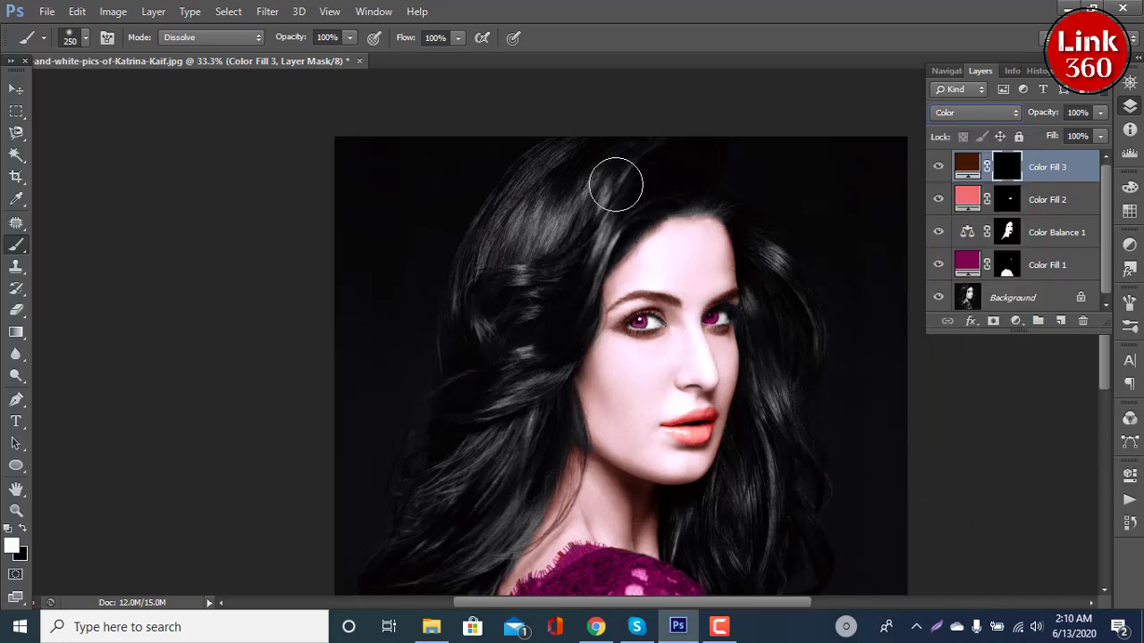
Paint brown onto the upper left hair, hairline and left hair edge with a smaller brush
mouse_move(608, 178)
left_mouse_down()
mouse_move(516, 362)
mouse_move(572, 184)
mouse_move(508, 265)
mouse_move(539, 250)
mouse_move(576, 255)
left_mouse_up()
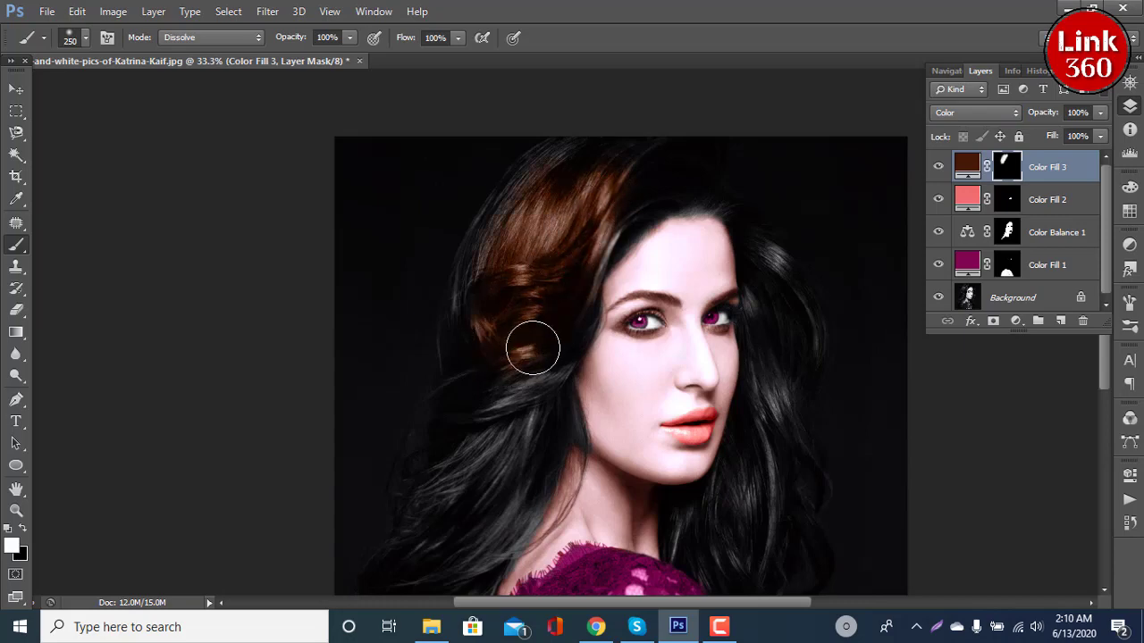
scroll(541, 319, "up", 1)
scroll(541, 319, "up", 1)
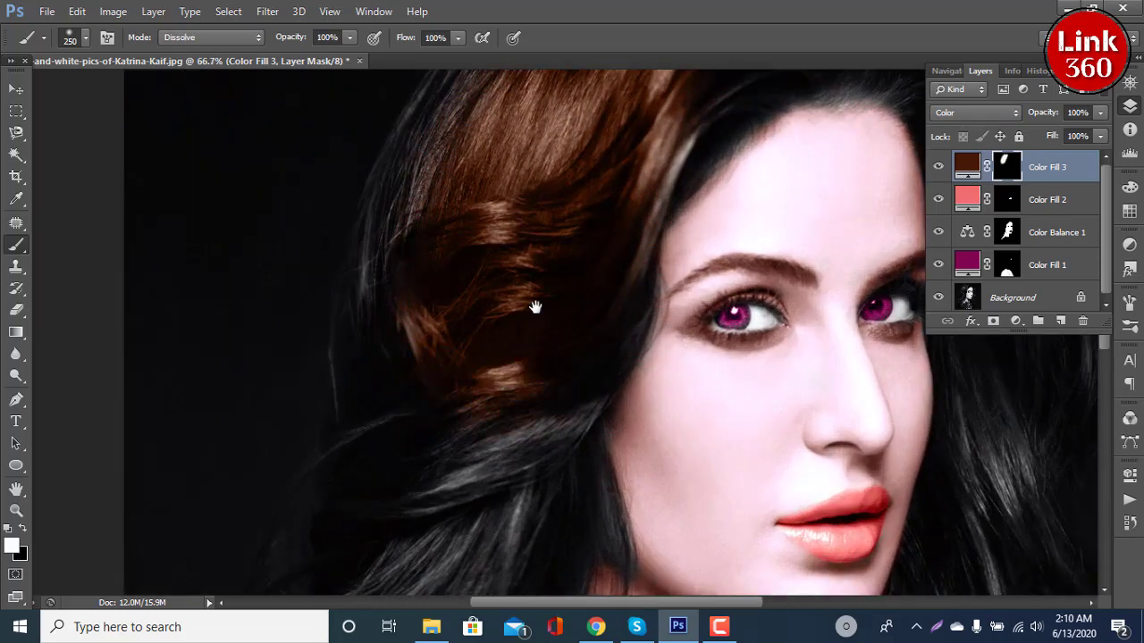
scroll(402, 411, "up", 2)
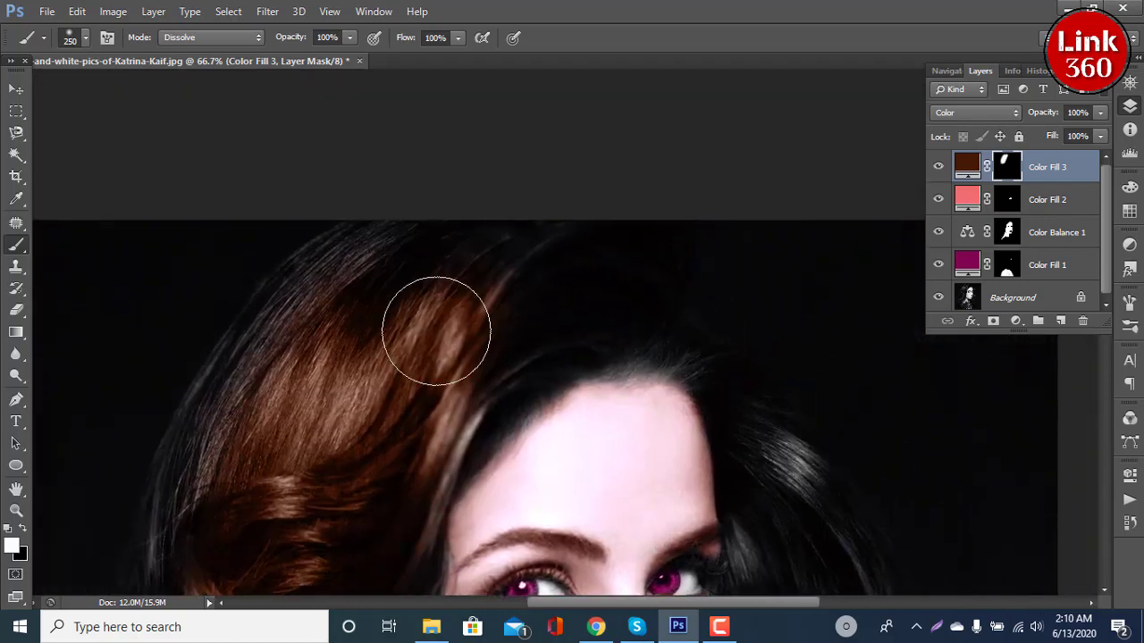
key("bracketleft")
key("bracketleft")
key("bracketleft")
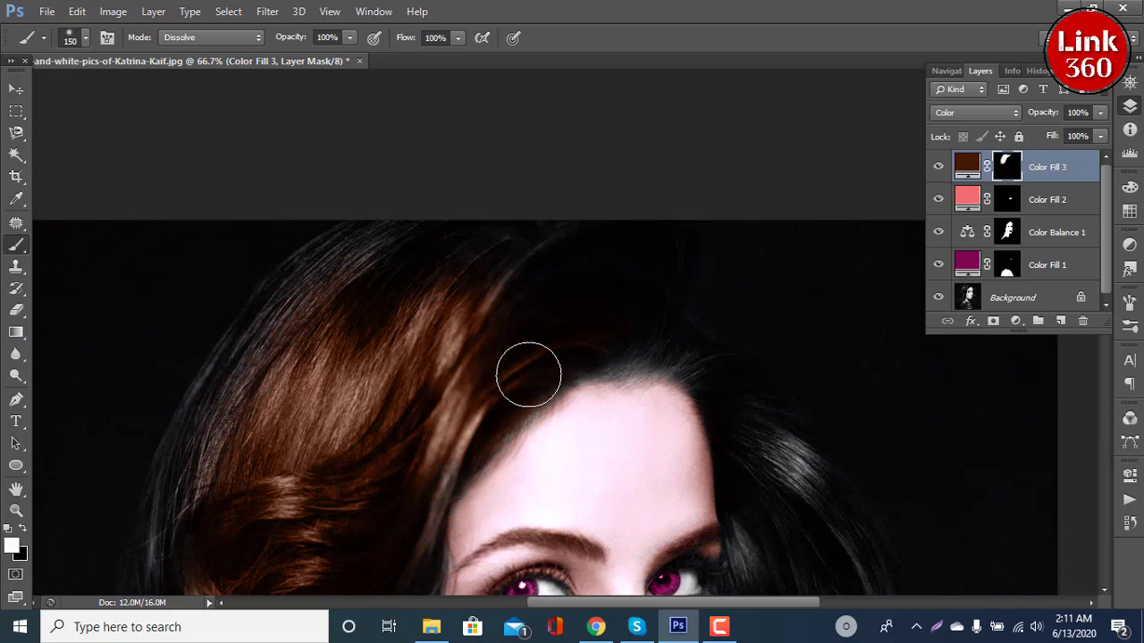
mouse_move(528, 374)
left_mouse_down()
mouse_move(566, 344)
mouse_move(613, 334)
mouse_move(655, 332)
mouse_move(692, 348)
mouse_move(638, 331)
mouse_move(561, 339)
mouse_move(628, 281)
mouse_move(472, 253)
mouse_move(569, 248)
mouse_move(638, 289)
mouse_move(625, 250)
mouse_move(653, 256)
mouse_move(434, 250)
mouse_move(354, 268)
mouse_move(352, 247)
mouse_move(273, 316)
left_mouse_up()
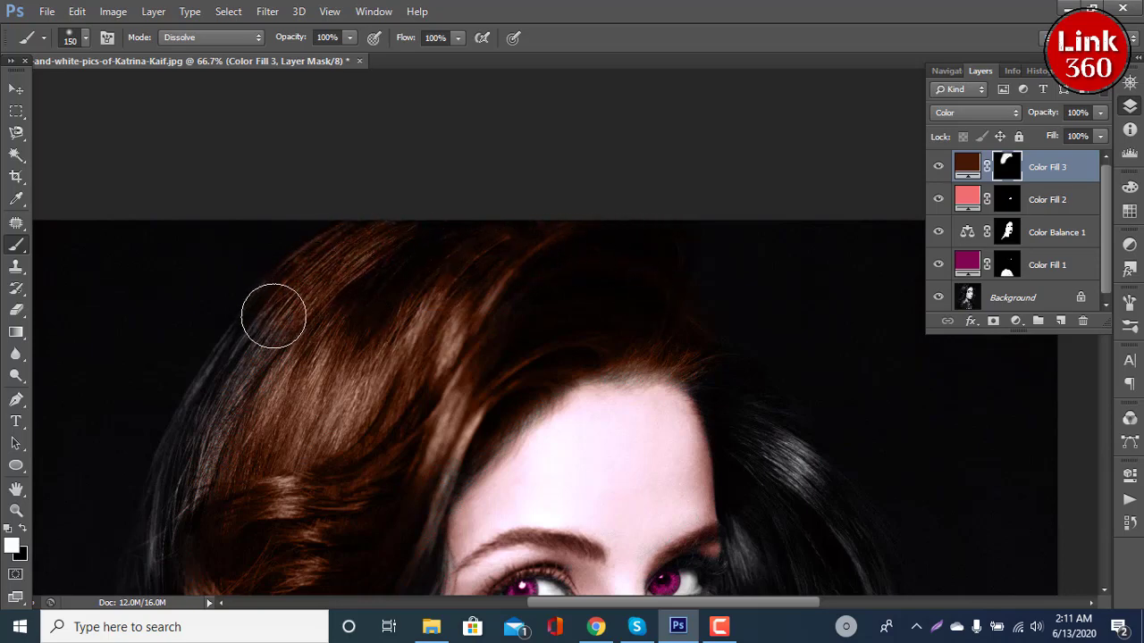
scroll(409, 224, "down", 3)
scroll(406, 161, "left", 3)
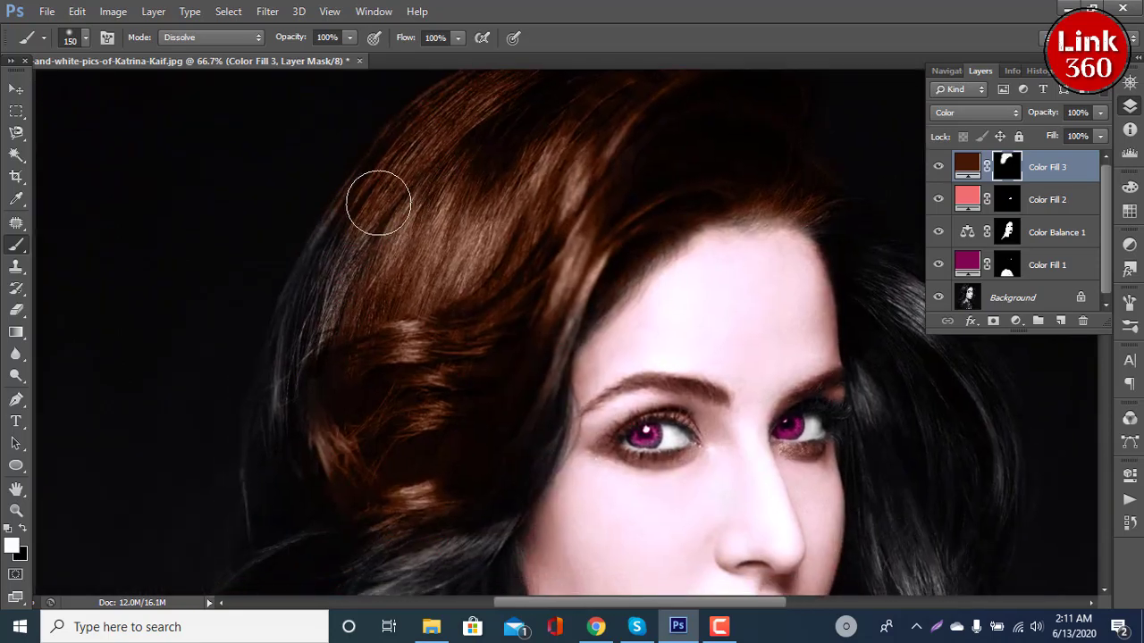
mouse_move(379, 203)
left_mouse_down()
mouse_move(295, 331)
mouse_move(383, 173)
mouse_move(352, 321)
left_mouse_up()
Pan down and tint the long lower-left hair reddish-brown
scroll(363, 304, "down", 3)
scroll(362, 303, "left", 2)
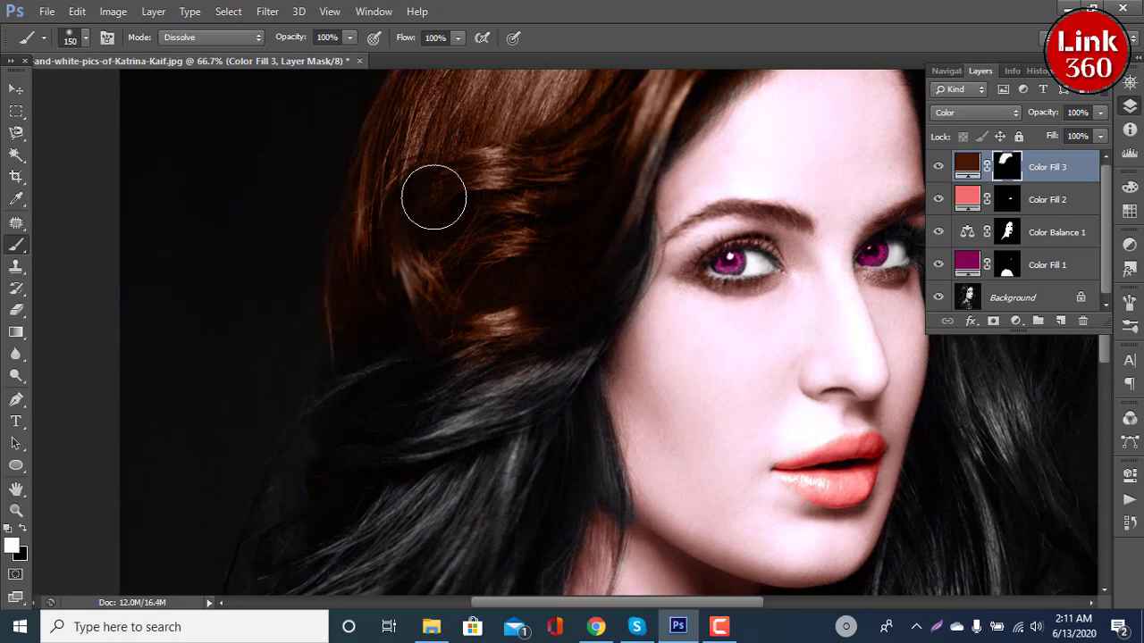
scroll(402, 366, "down", 3)
scroll(426, 319, "down", 1)
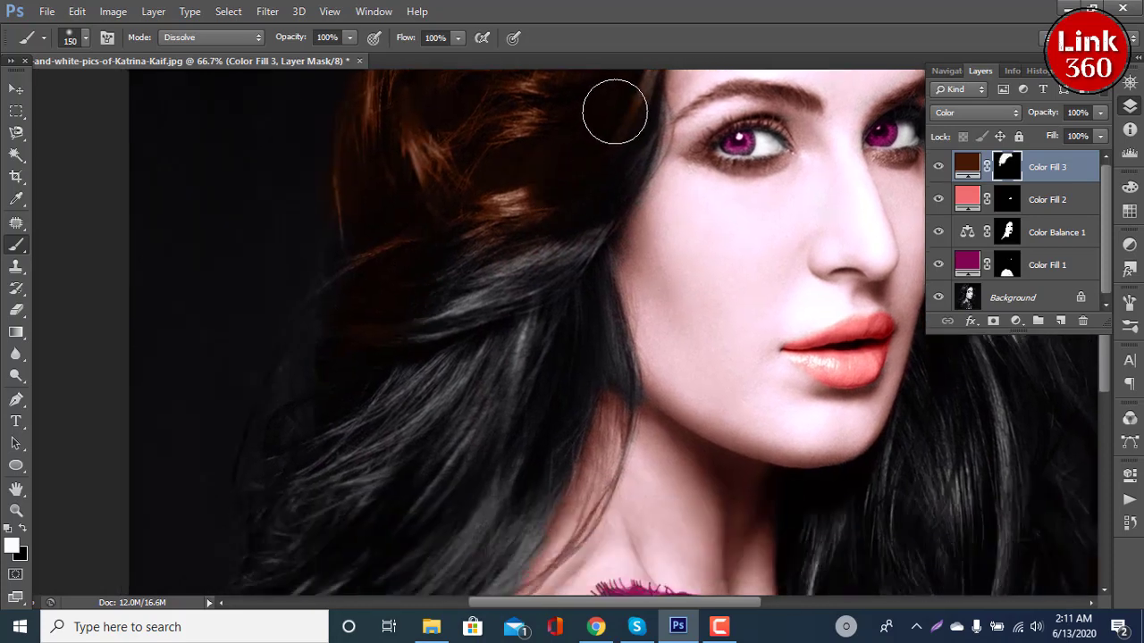
mouse_move(566, 217)
left_mouse_down()
mouse_move(533, 295)
mouse_move(559, 301)
mouse_move(560, 258)
left_mouse_up()
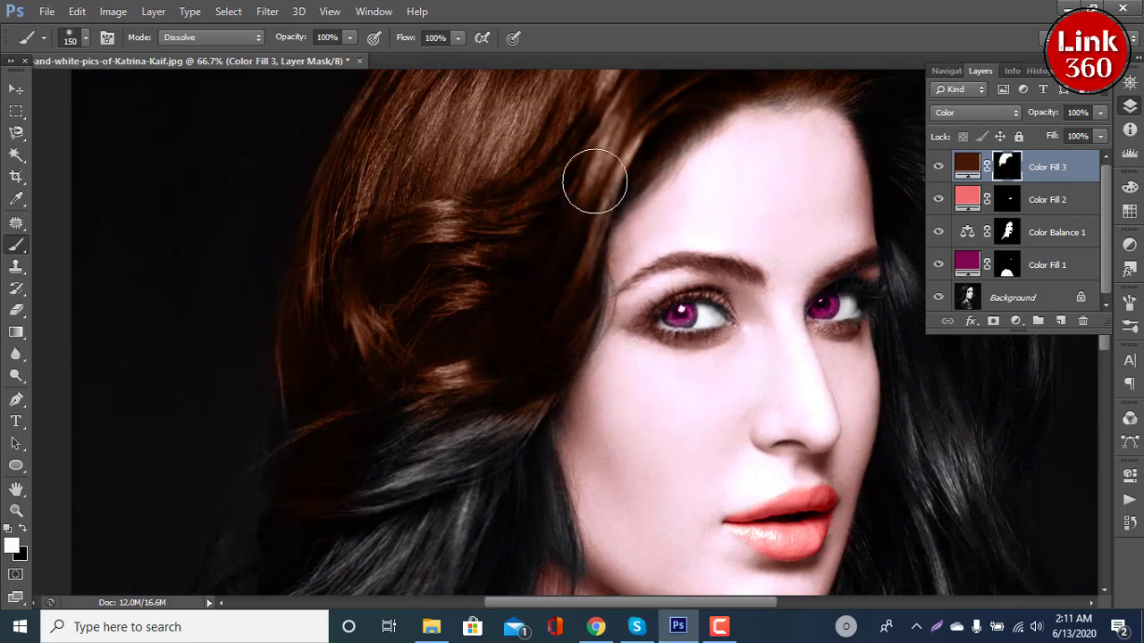
left_click_drag(514, 373, 564, 248)
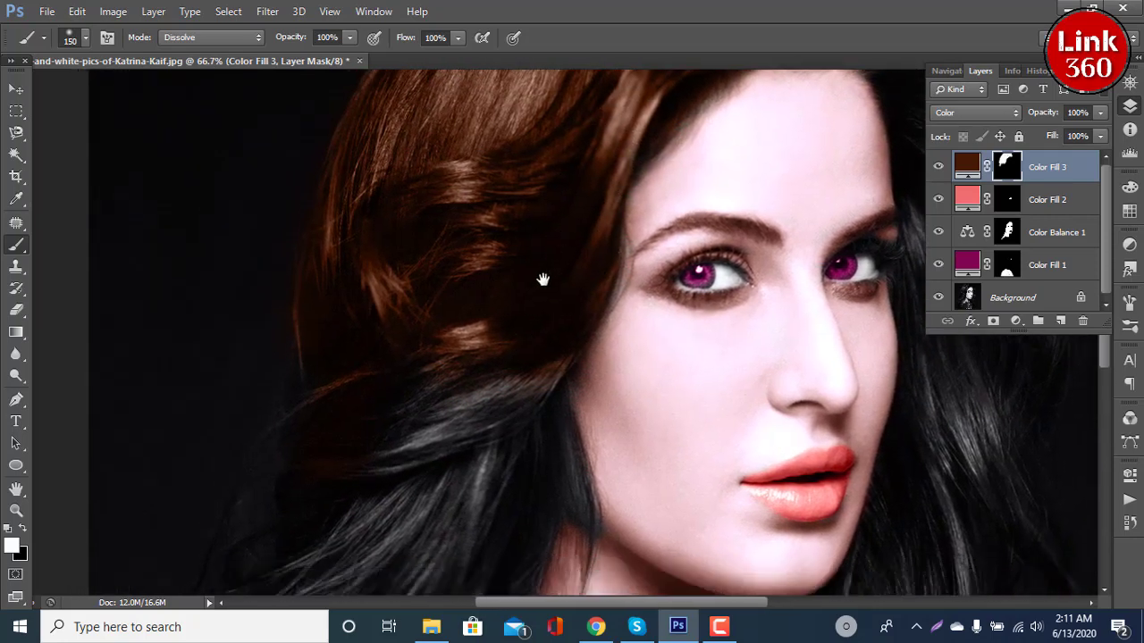
mouse_move(440, 494)
left_mouse_down()
mouse_move(510, 288)
mouse_move(603, 140)
mouse_move(638, 253)
mouse_move(526, 408)
mouse_move(446, 452)
mouse_move(470, 322)
mouse_move(443, 238)
left_mouse_up()
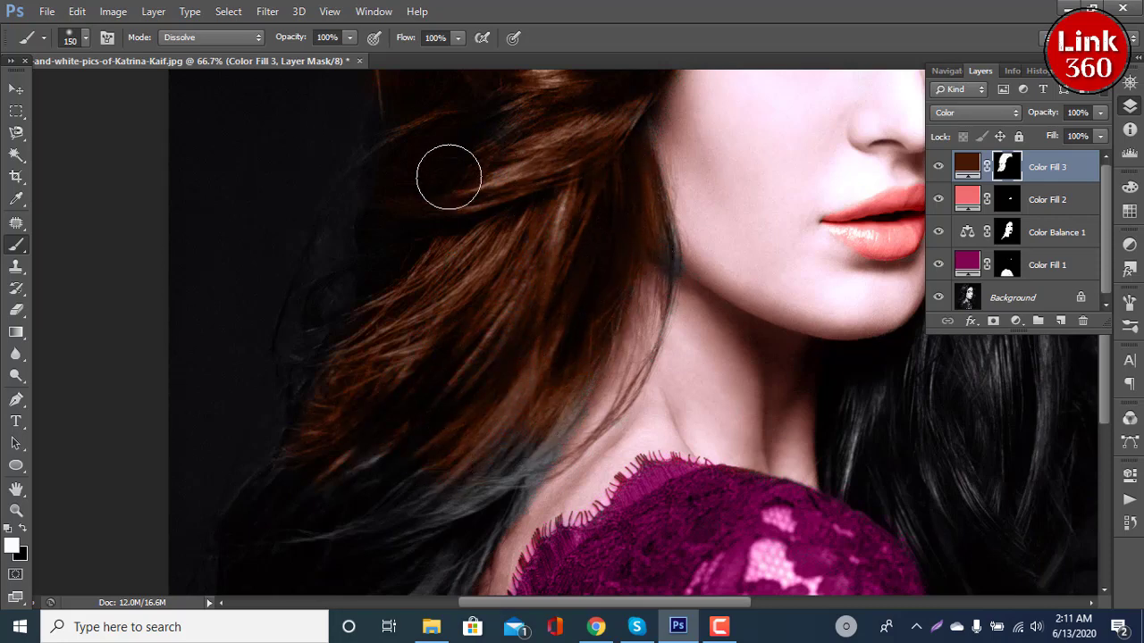
left_click_drag(349, 406, 430, 189)
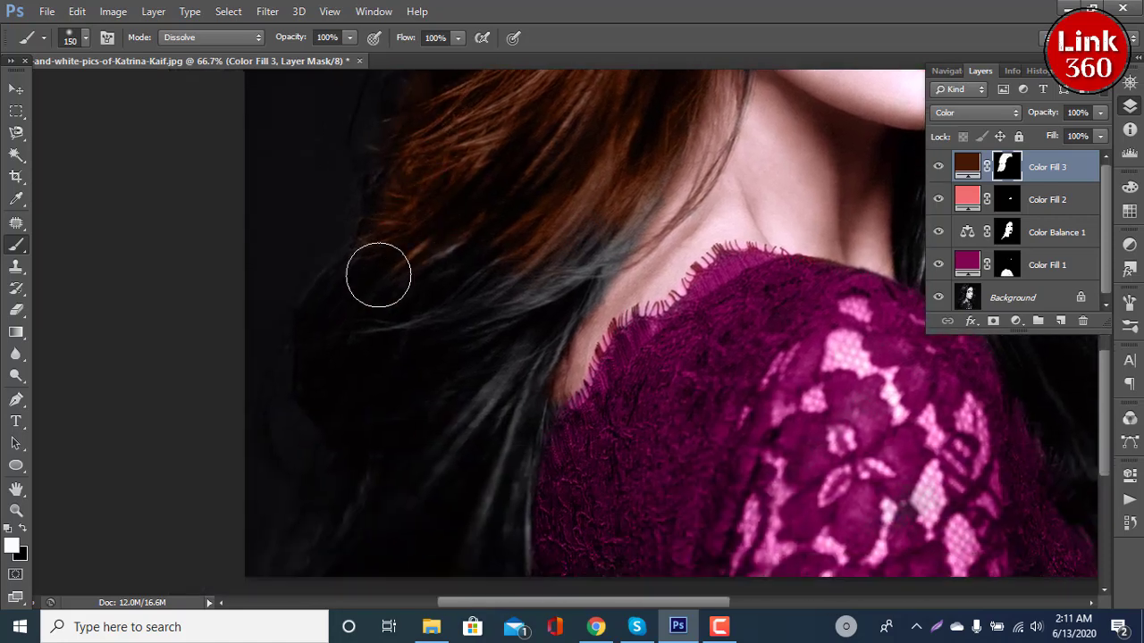
left_click_drag(378, 274, 375, 256)
mouse_move(320, 366)
left_mouse_down()
mouse_move(332, 462)
mouse_move(299, 543)
left_mouse_up()
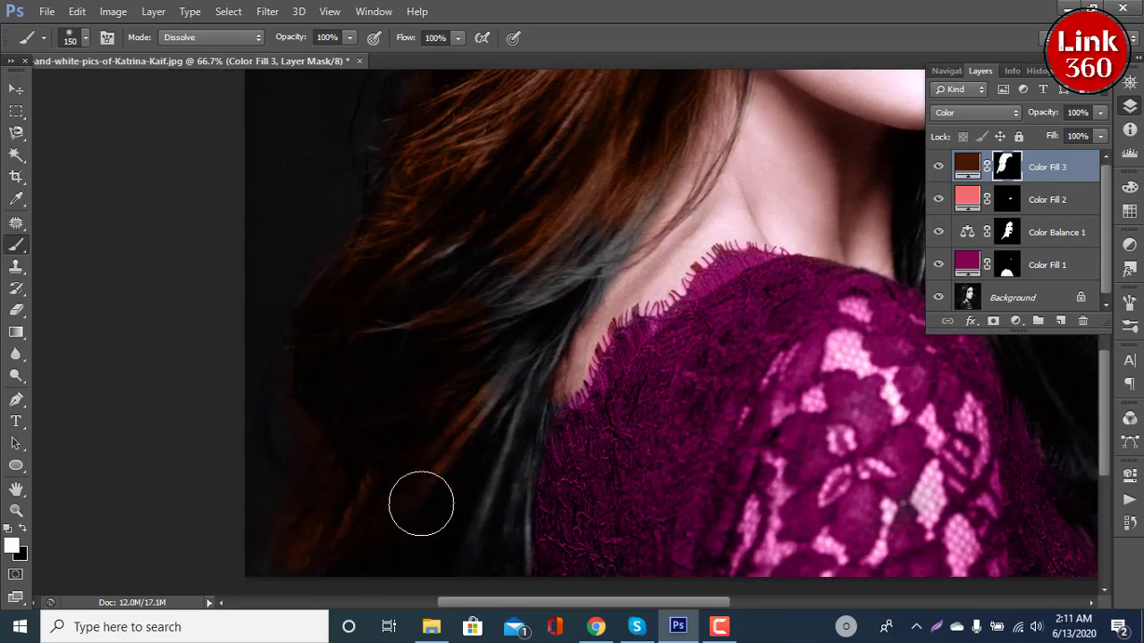
Colour the grey hair strands beside the neck reddish-brown
mouse_move(446, 497)
left_mouse_down()
mouse_move(566, 245)
mouse_move(503, 403)
mouse_move(518, 401)
mouse_move(487, 583)
left_mouse_up()
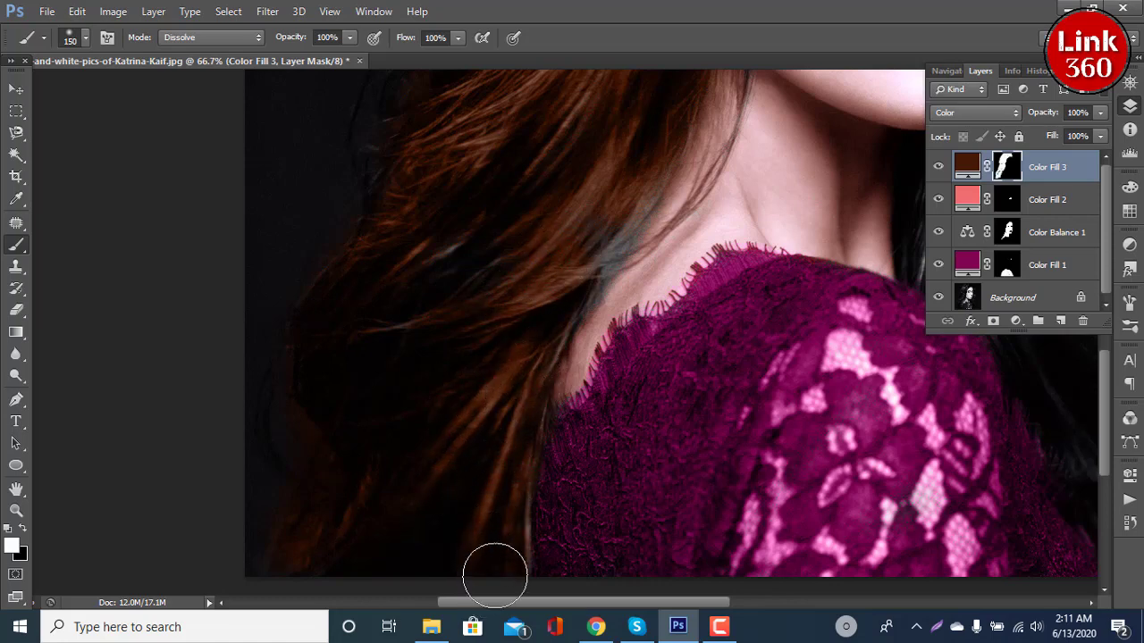
mouse_move(538, 257)
left_mouse_down()
mouse_move(518, 312)
mouse_move(625, 184)
mouse_move(488, 403)
left_mouse_up()
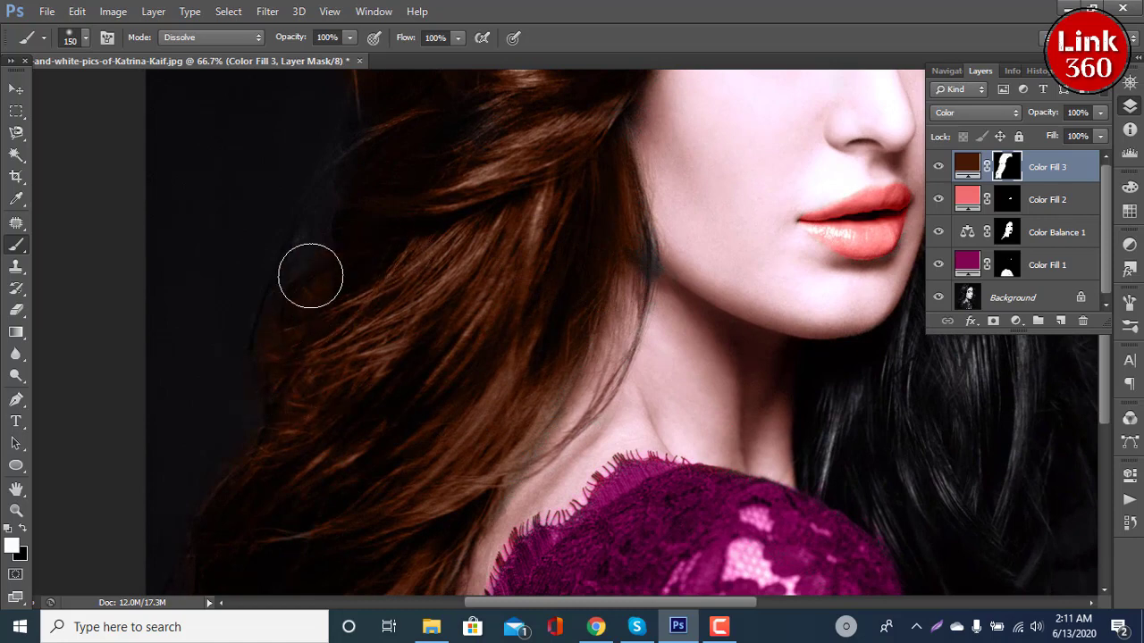
left_click_drag(378, 298, 357, 419)
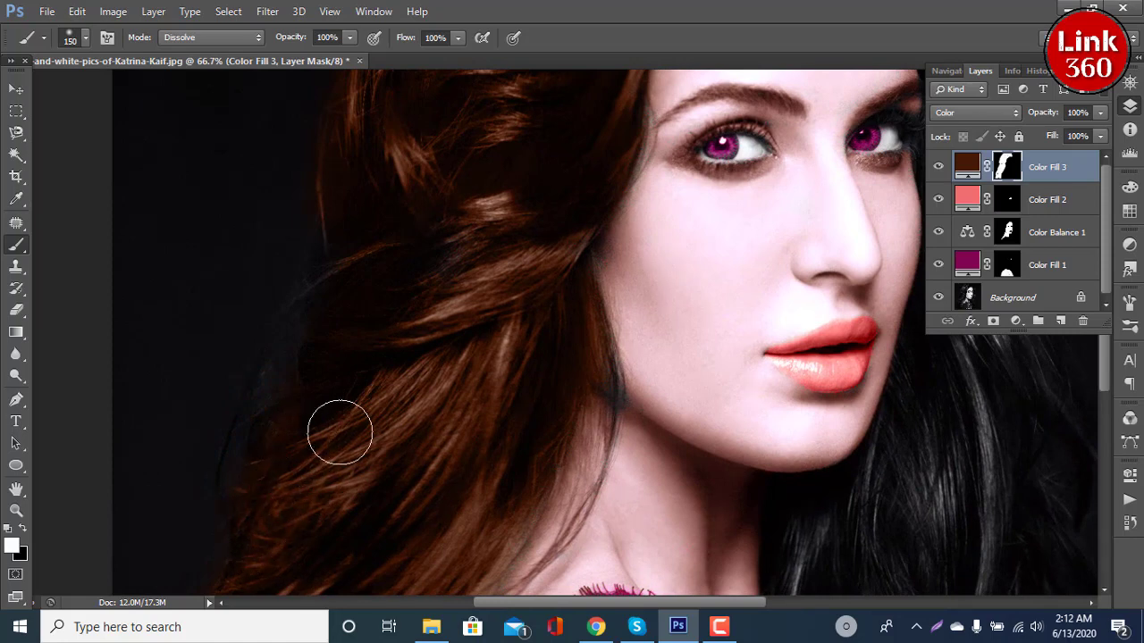
left_click_drag(438, 228, 445, 323)
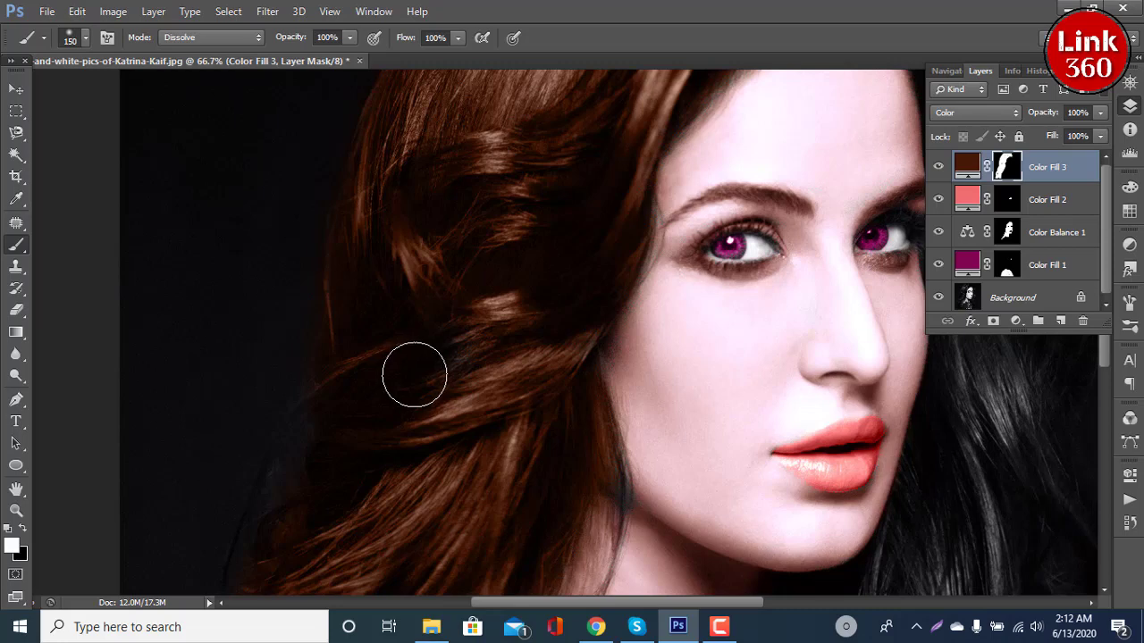
key("bracketleft")
key("bracketleft")
key("bracketleft")
key("bracketleft")
key("bracketleft")
left_click_drag(381, 460, 417, 310)
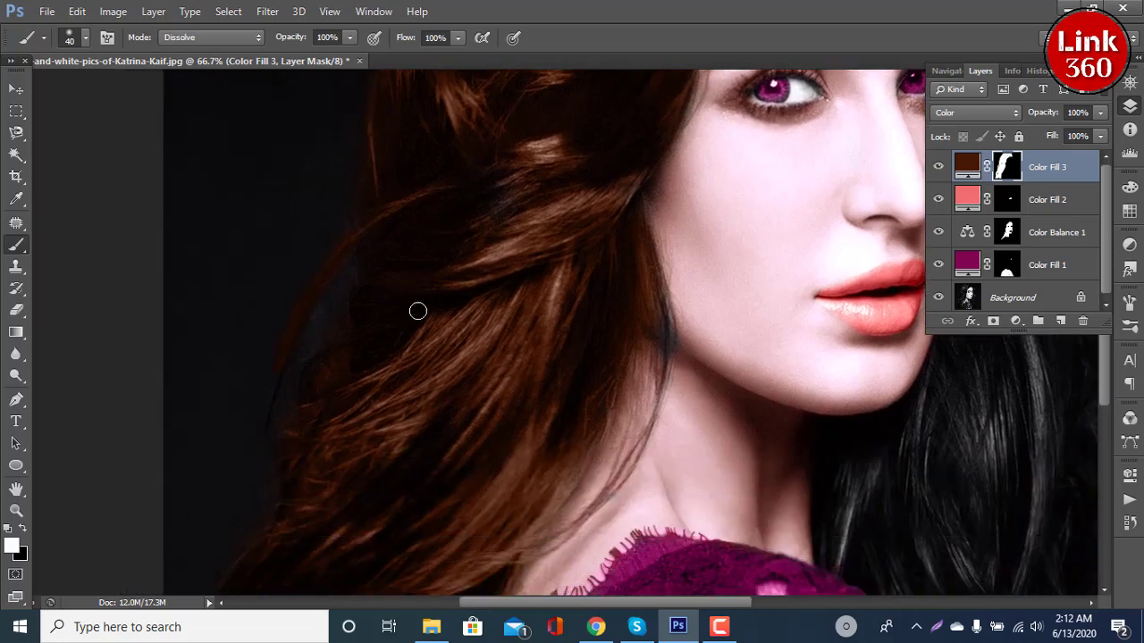
key("ctrl+plus")
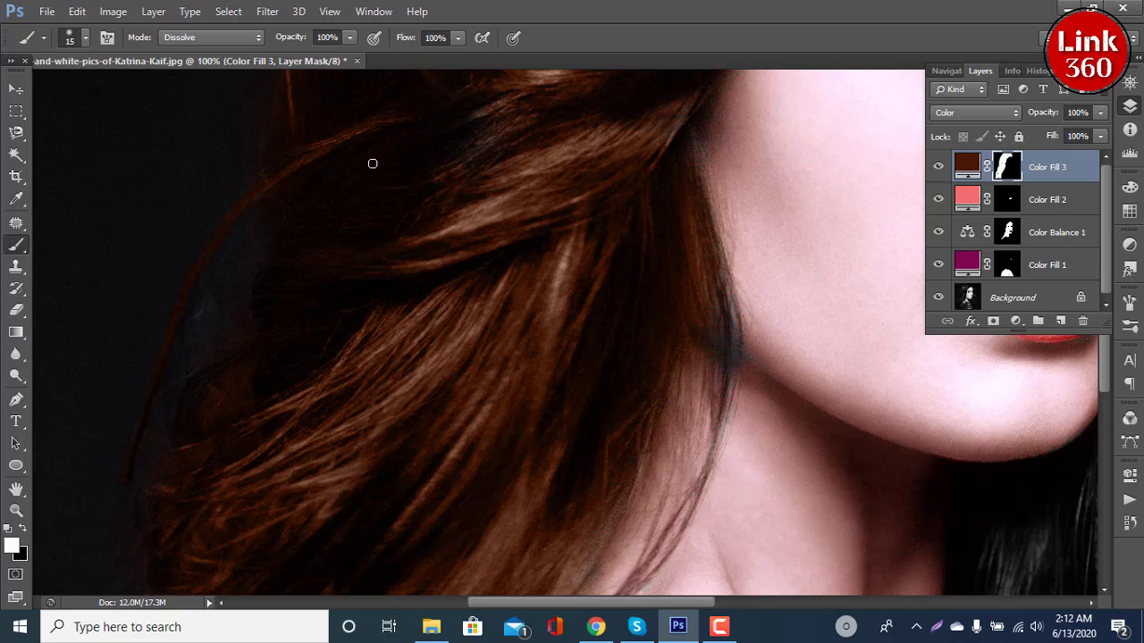
key("ctrl+minus")
key("ctrl+minus")
key("ctrl+minus")
key("ctrl+minus")
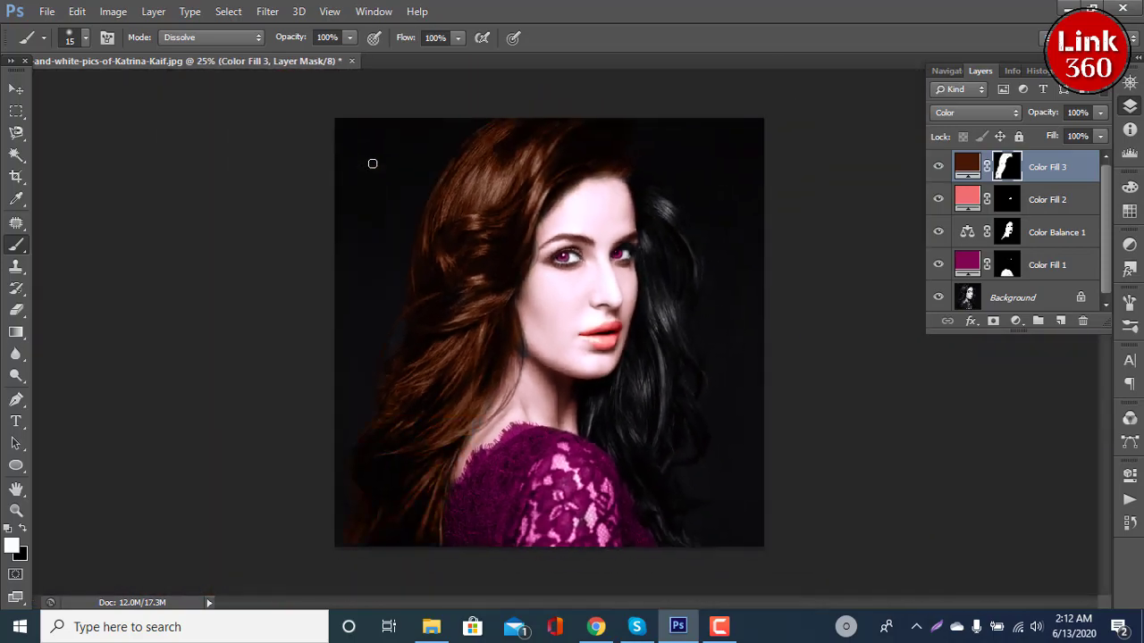
key("ctrl+plus")
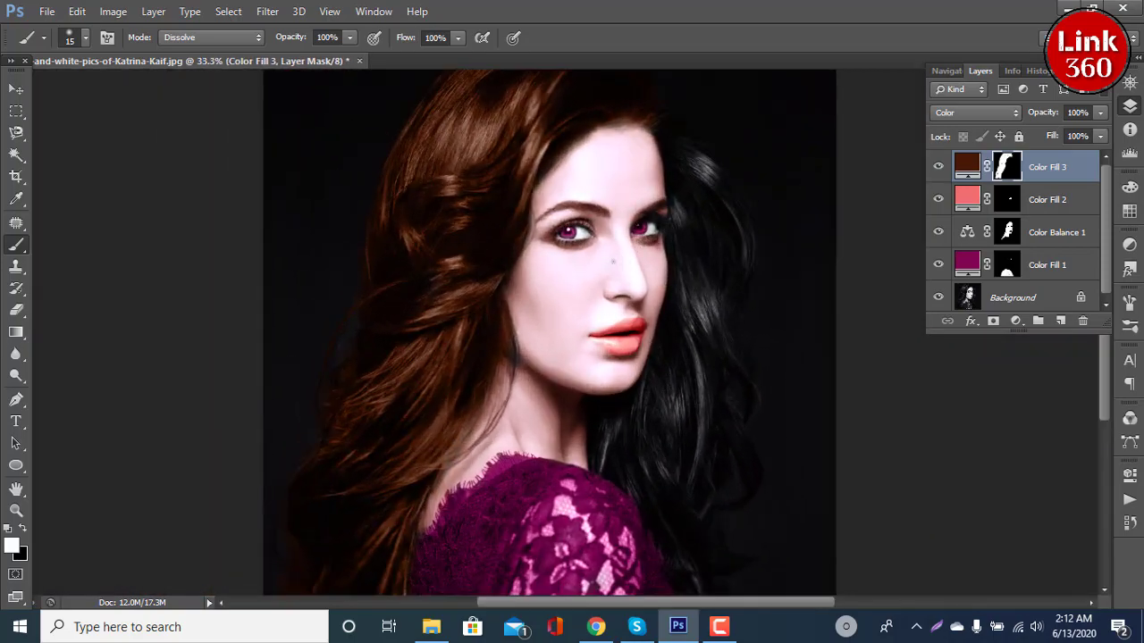
left_click_drag(720, 302, 654, 304)
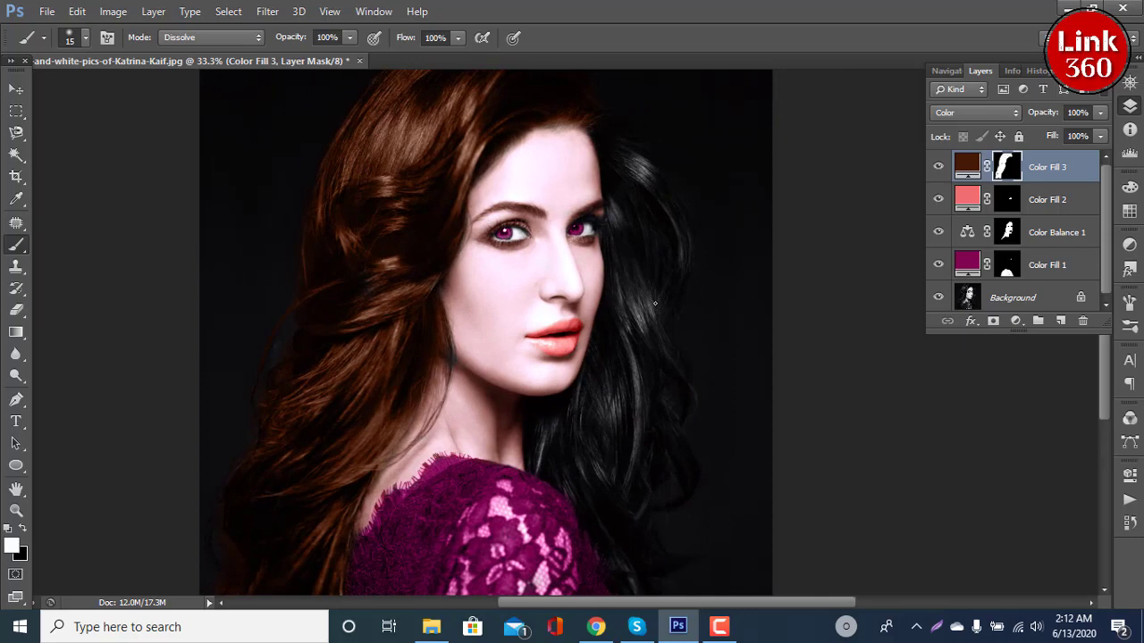
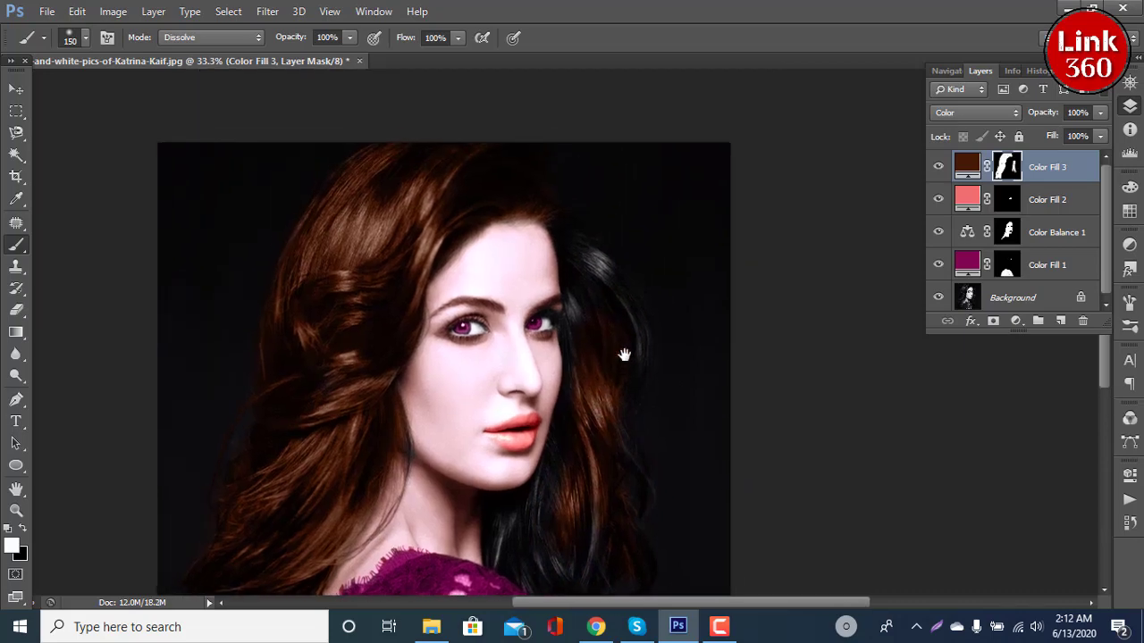
Paint brown over the dark hair strands to the right of the face on the Color Fill 3 mask
scroll(625, 350, "up", 1)
scroll(625, 350, "up", 1)
left_click_drag(623, 355, 518, 426)
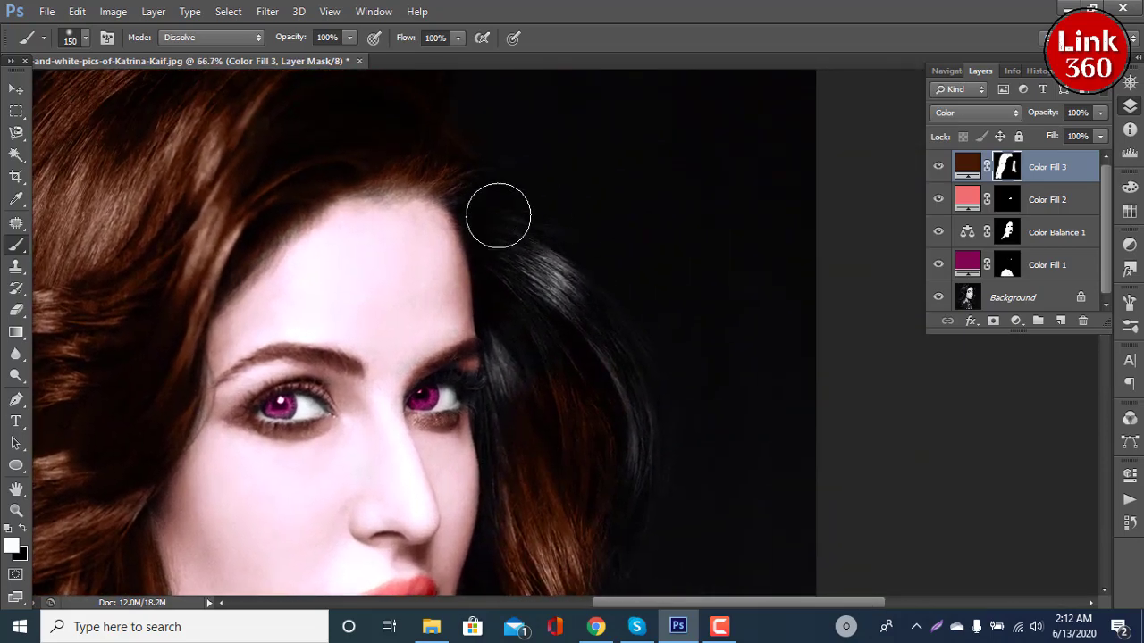
mouse_move(498, 215)
left_mouse_down()
mouse_move(631, 437)
mouse_move(605, 342)
mouse_move(644, 444)
mouse_move(577, 391)
mouse_move(523, 402)
mouse_move(514, 320)
left_mouse_up()
left_click_drag(549, 468, 544, 288)
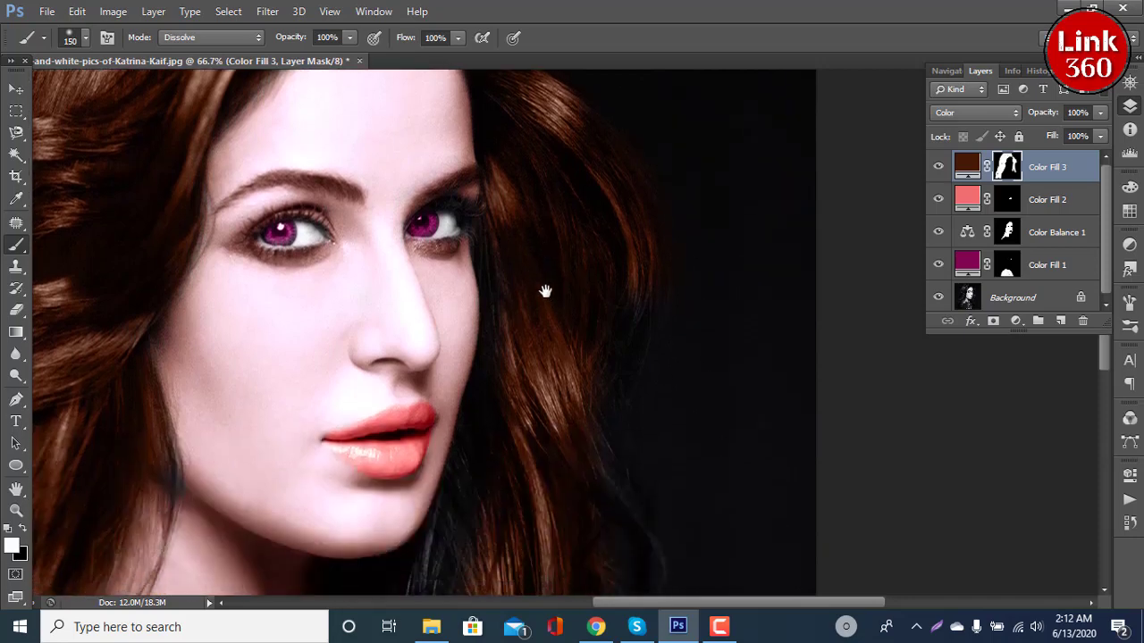
mouse_move(503, 244)
left_mouse_down()
mouse_move(518, 365)
mouse_move(528, 256)
mouse_move(532, 358)
left_mouse_up()
Tint the dark strands beside the neck brown, then shrink the brush
mouse_move(528, 428)
left_mouse_down()
mouse_move(551, 232)
mouse_move(524, 289)
mouse_move(492, 455)
mouse_move(524, 333)
left_mouse_up()
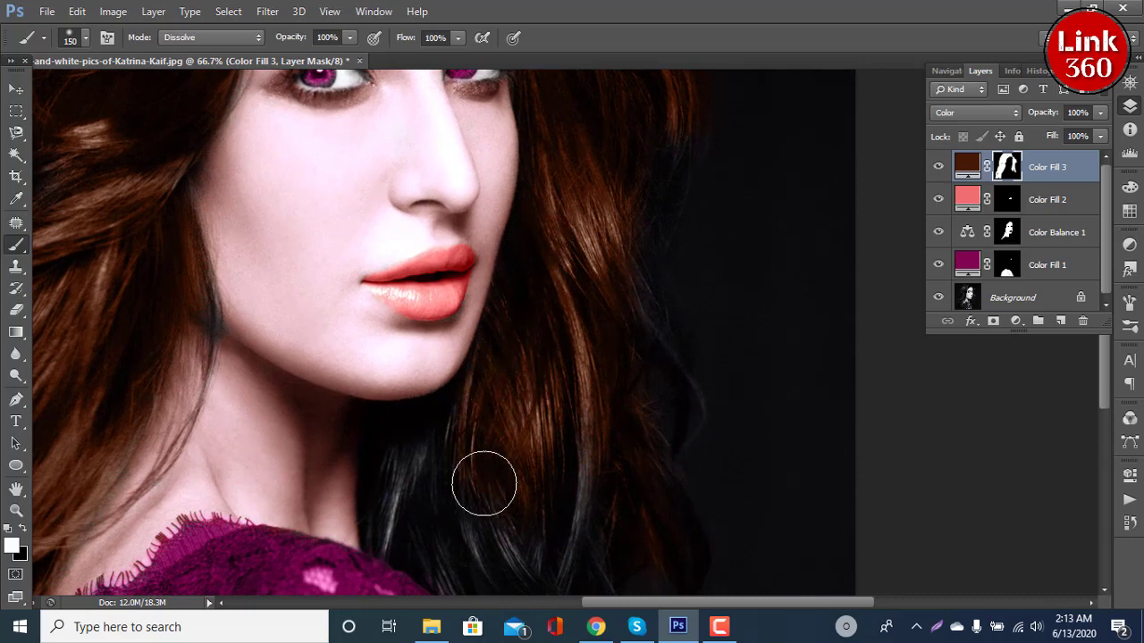
mouse_move(485, 480)
left_mouse_down()
mouse_move(510, 439)
mouse_move(525, 437)
mouse_move(447, 352)
mouse_move(480, 455)
mouse_move(516, 429)
mouse_move(537, 509)
mouse_move(556, 394)
mouse_move(569, 394)
mouse_move(613, 536)
mouse_move(527, 390)
mouse_move(572, 509)
left_mouse_up()
mouse_move(485, 378)
left_mouse_down()
mouse_move(403, 263)
mouse_move(391, 298)
left_mouse_up()
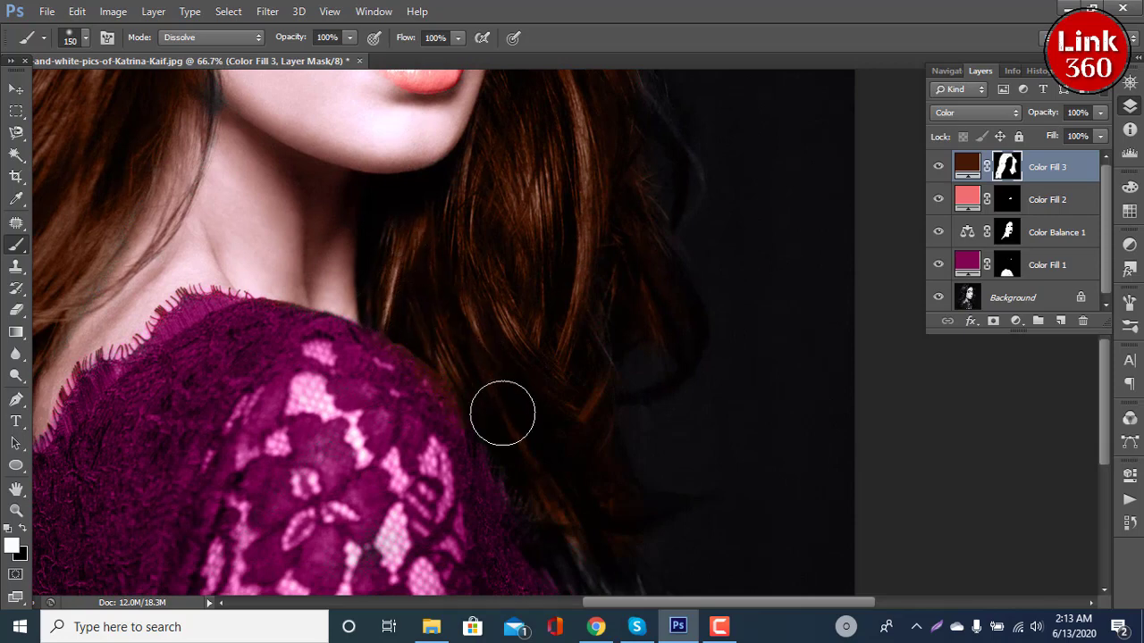
scroll(531, 403, "down", 2)
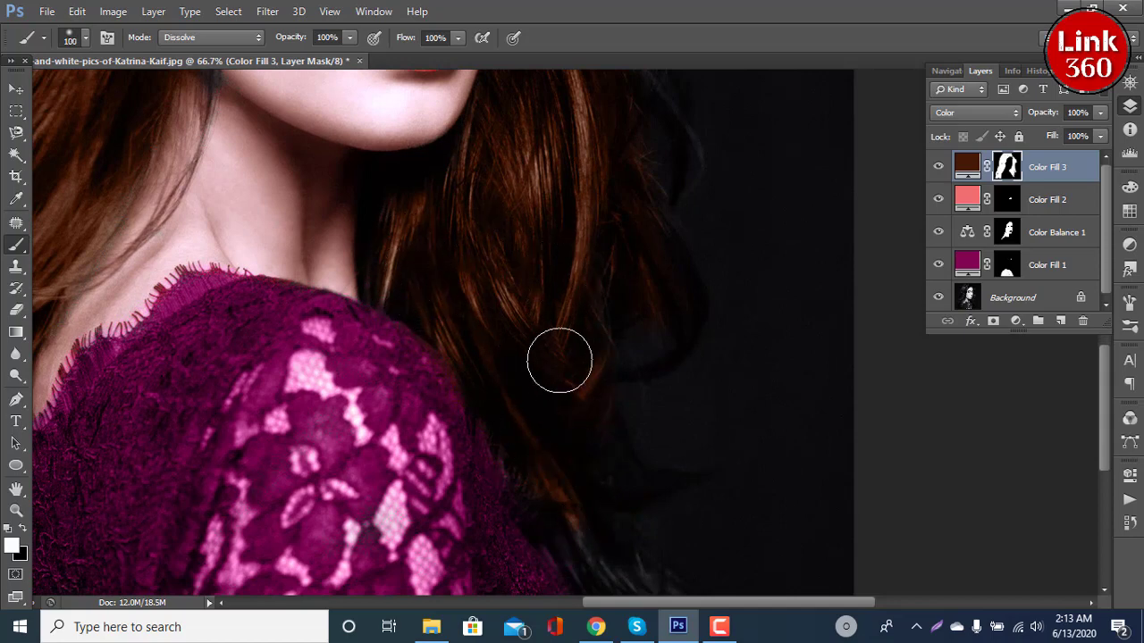
key("bracketleft")
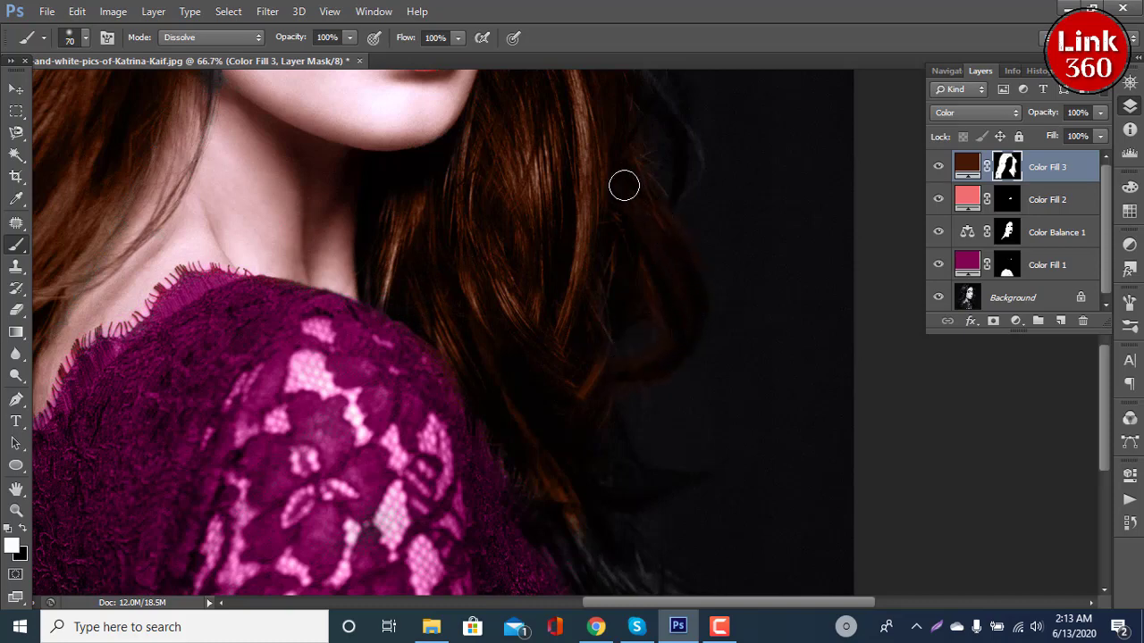
scroll(622, 200, "up", 3)
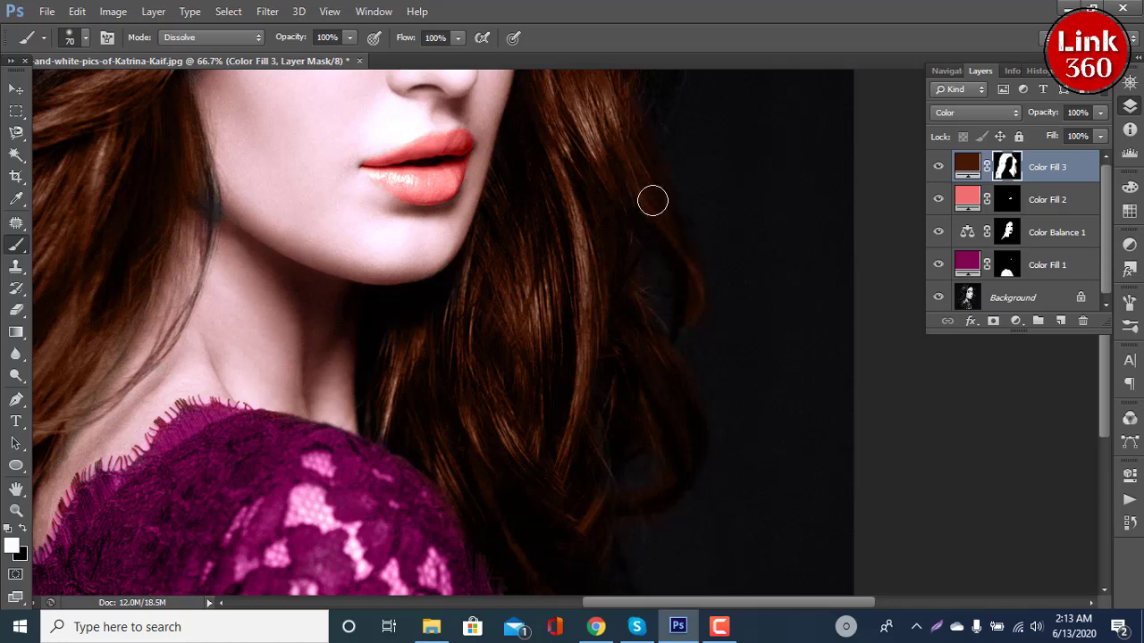
scroll(703, 313, "down", 2)
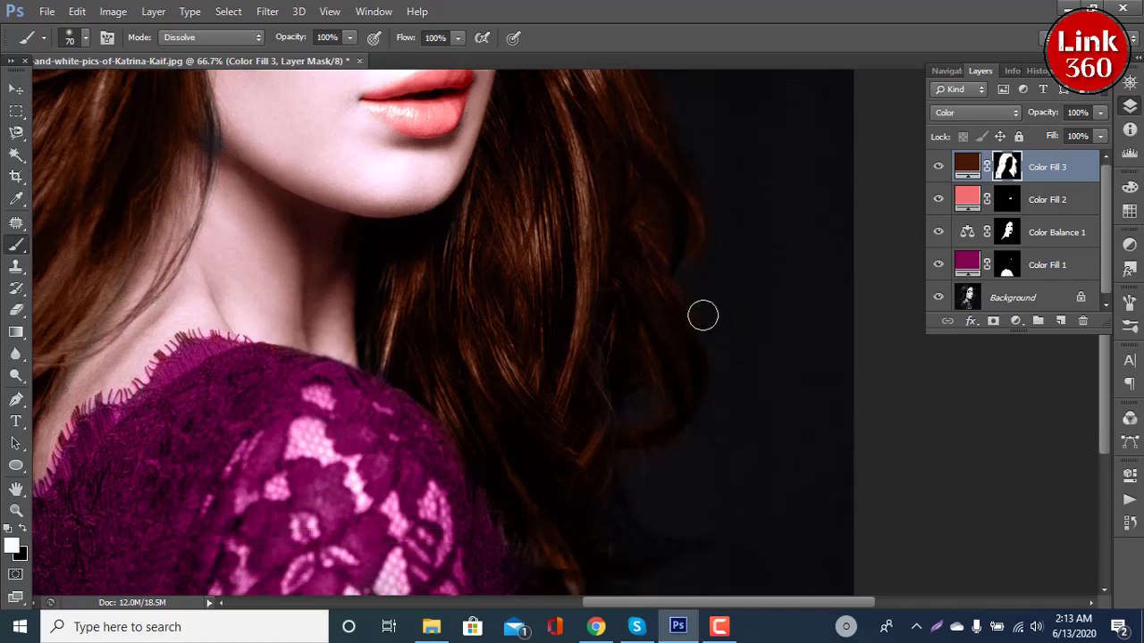
scroll(633, 401, "down", 1)
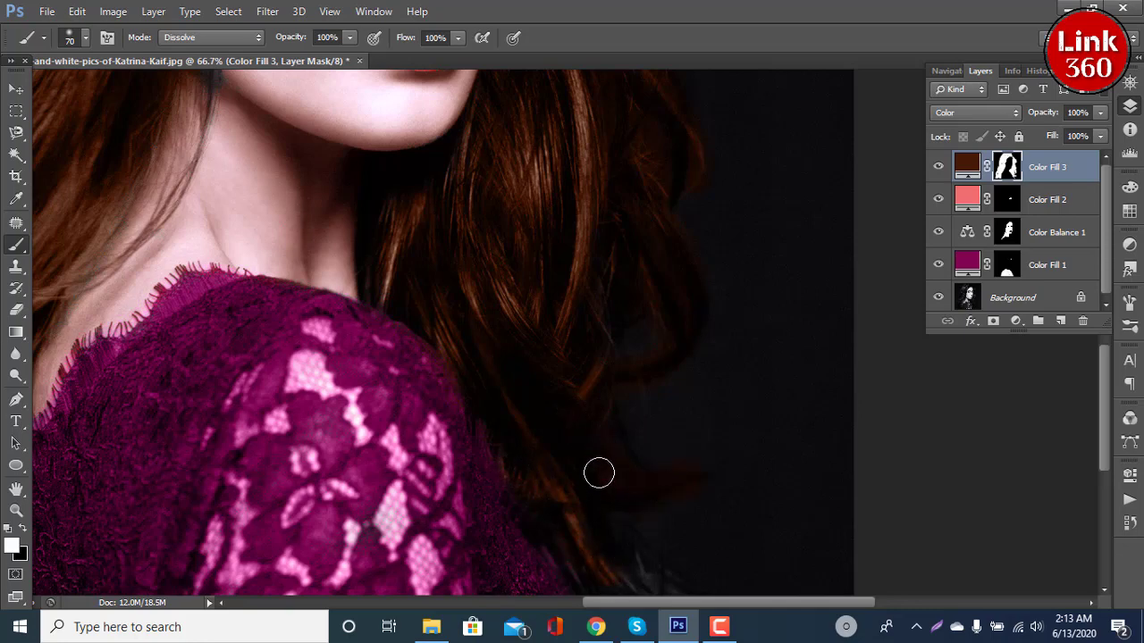
scroll(528, 294, "down", 2)
scroll(521, 319, "down", 2)
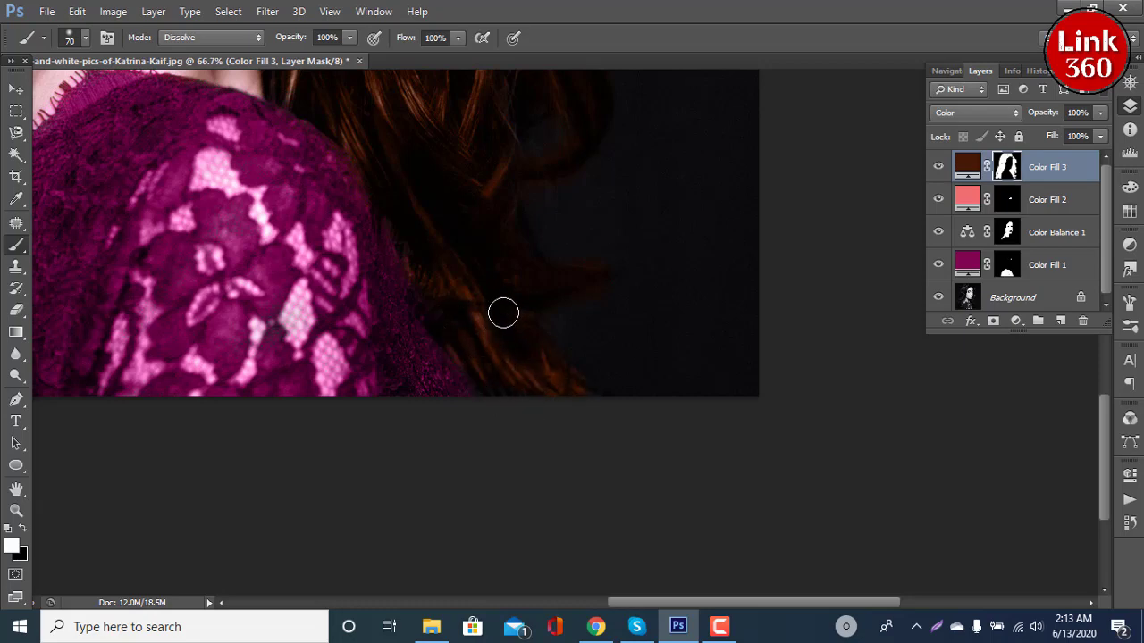
scroll(572, 402, "up", 2)
scroll(557, 316, "up", 3)
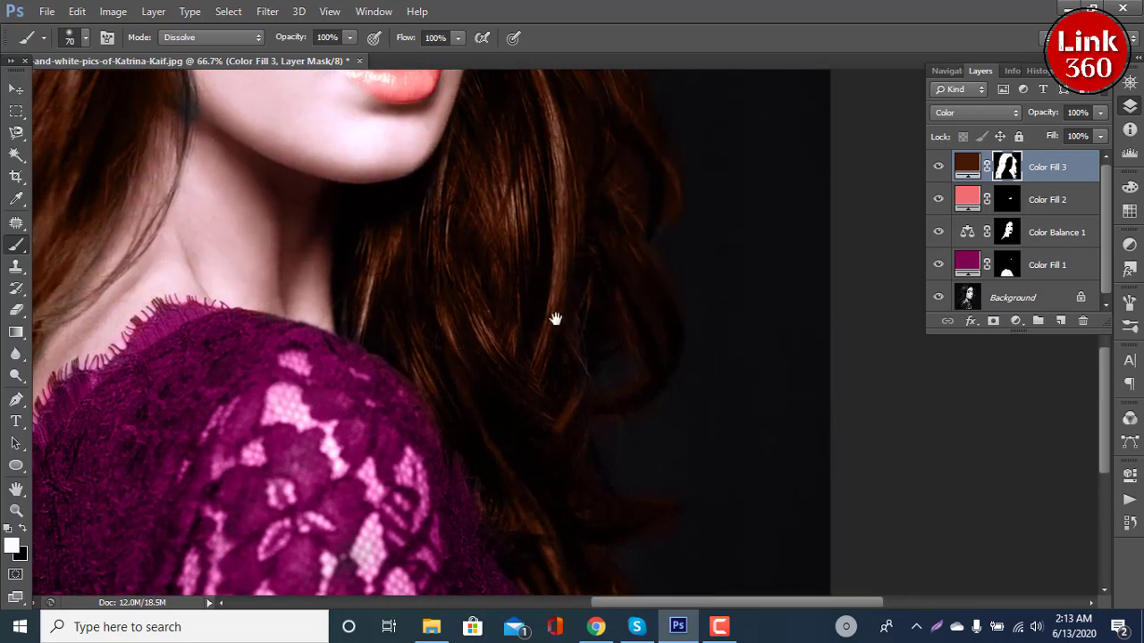
scroll(544, 485, "up", 3)
scroll(581, 402, "up", 3)
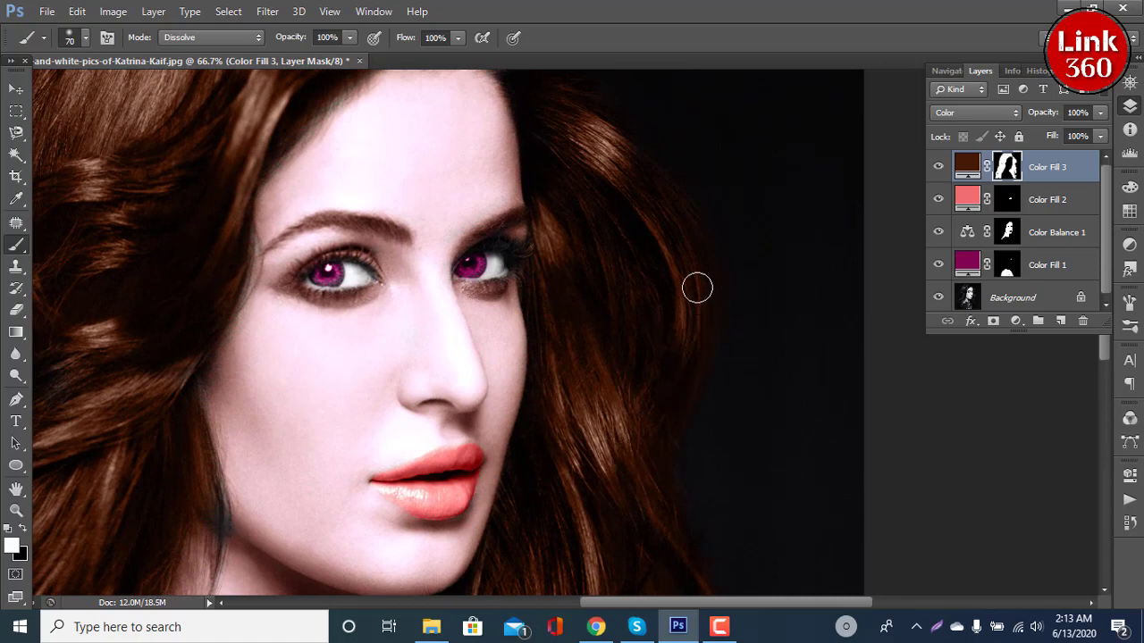
left_click_drag(654, 247, 663, 388)
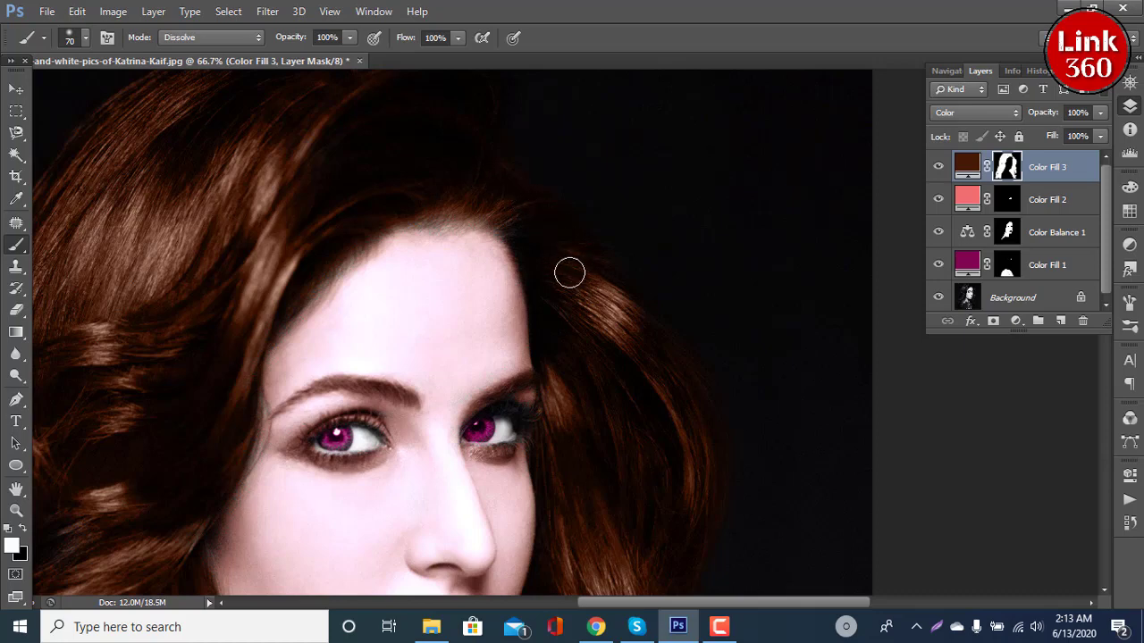
left_click_drag(319, 260, 441, 170)
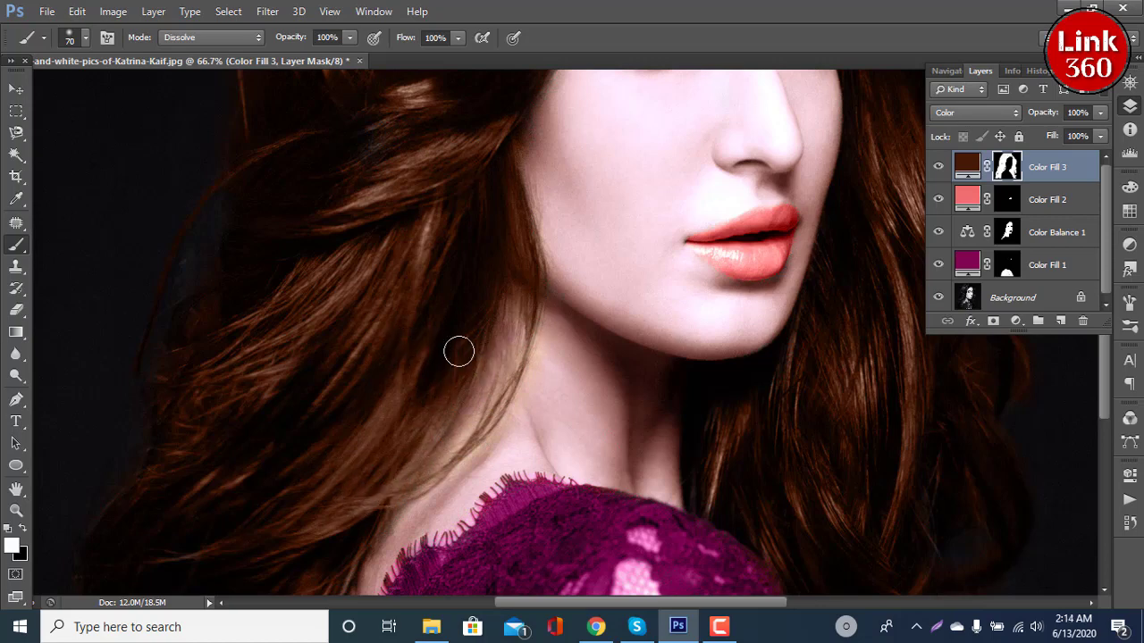
scroll(459, 351, "up", 3)
scroll(541, 401, "up", 3)
scroll(585, 396, "up", 2)
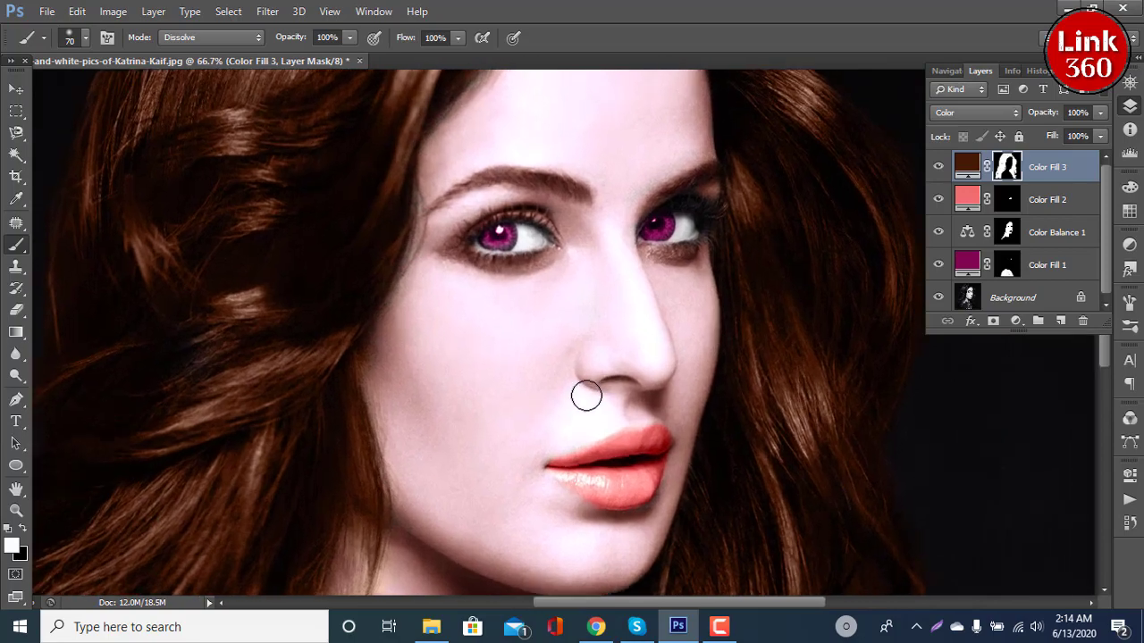
scroll(586, 395, "up", 1)
scroll(596, 235, "up", 1)
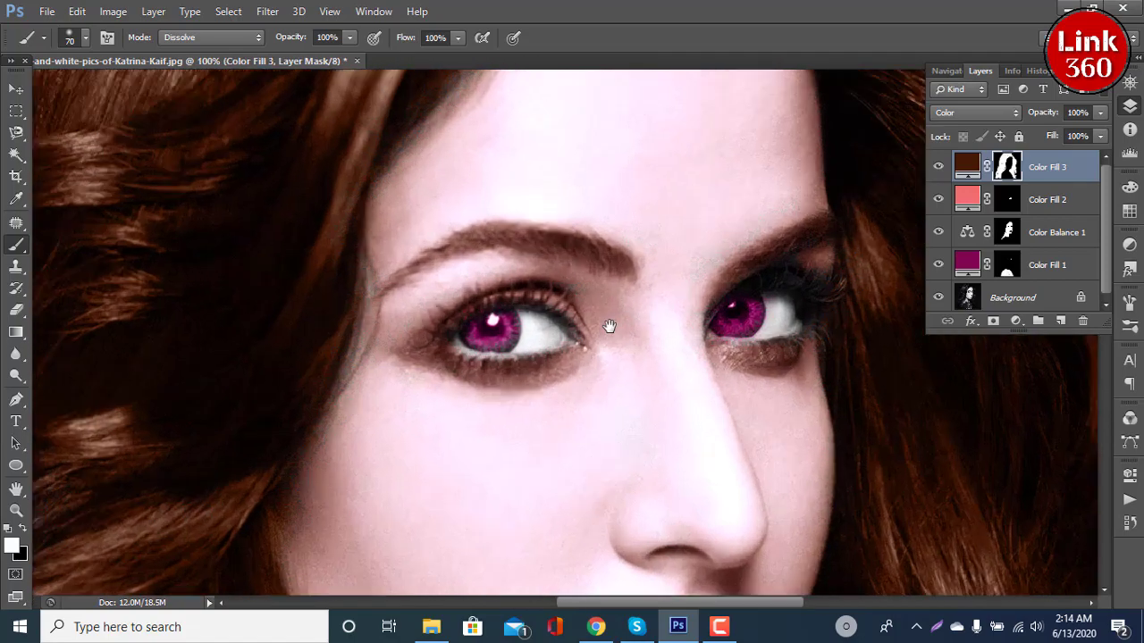
scroll(626, 240, "up", 1)
Paint the eyebrow a warmer brown with a smaller brush, including its lower-left tail
left_click_drag(625, 240, 607, 421)
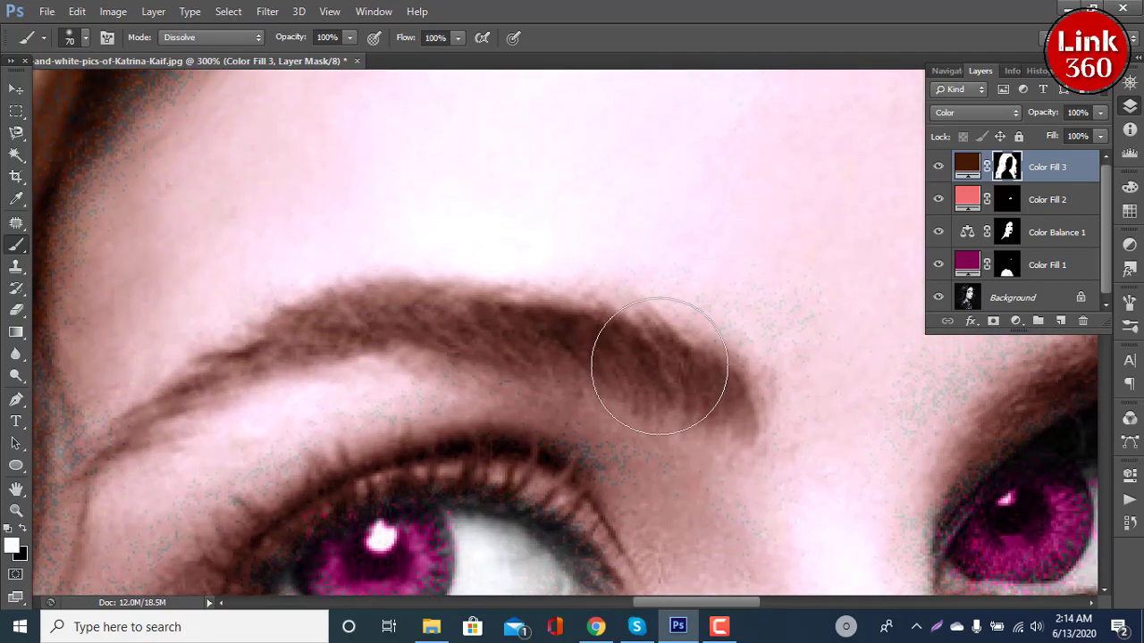
key("bracketleft")
key("bracketleft")
key("bracketleft")
mouse_move(658, 375)
left_mouse_down()
mouse_move(485, 325)
mouse_move(298, 335)
left_mouse_up()
key("bracketleft")
key("bracketleft")
key("bracketleft")
left_click_drag(144, 419, 107, 444)
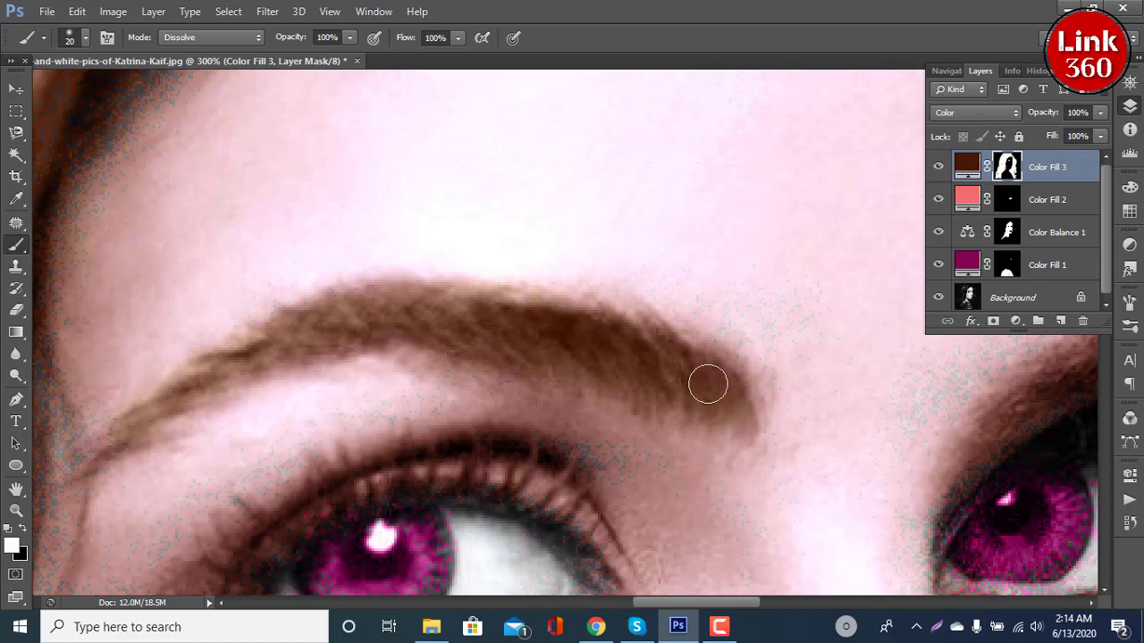
Tint the brow ridge above the other eye brown and zoom out to the whole portrait
left_click_drag(867, 408, 375, 344)
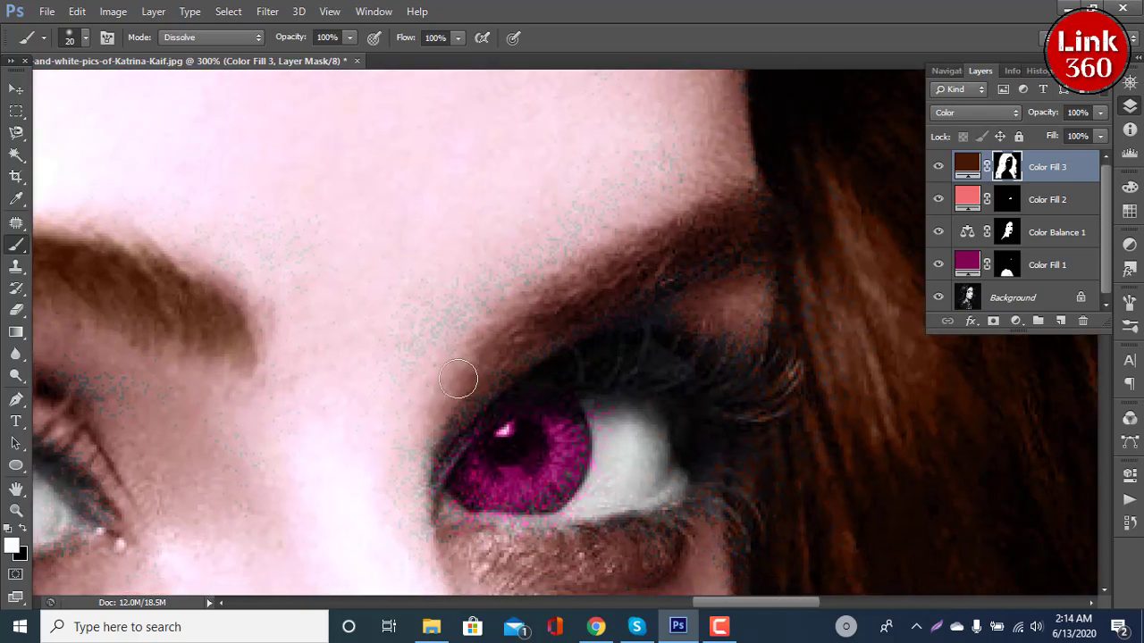
mouse_move(464, 407)
left_mouse_down()
mouse_move(510, 350)
mouse_move(622, 273)
mouse_move(759, 223)
mouse_move(649, 267)
mouse_move(701, 235)
left_mouse_up()
key("ctrl+minus")
key("ctrl+minus")
key("ctrl+minus")
key("ctrl+minus")
key("ctrl+minus")
key("ctrl+minus")
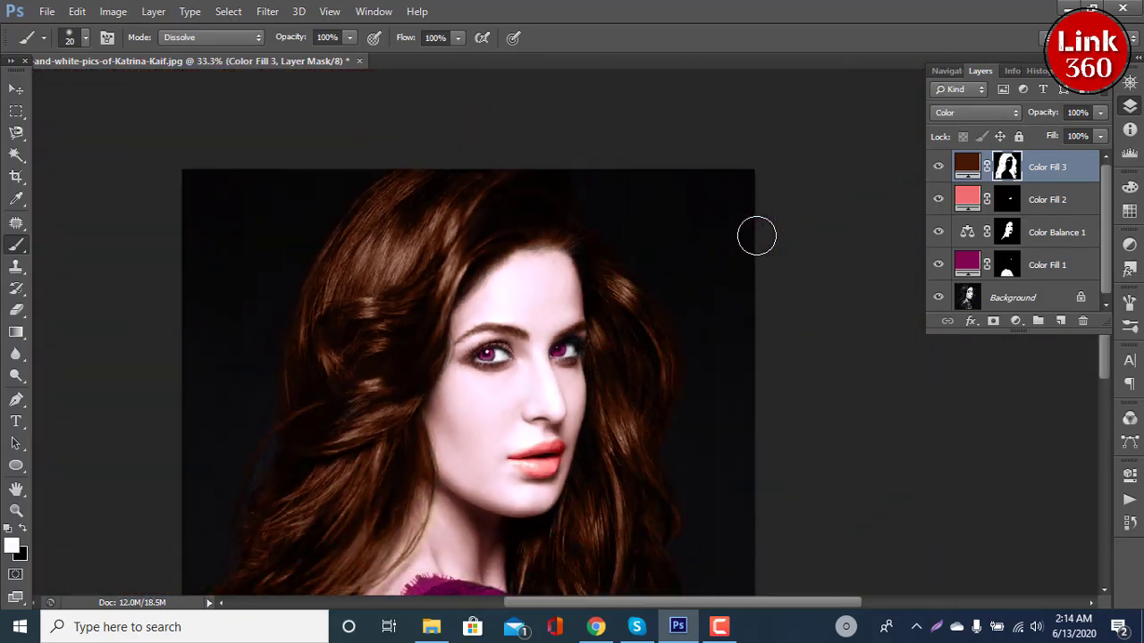
key("ctrl+plus")
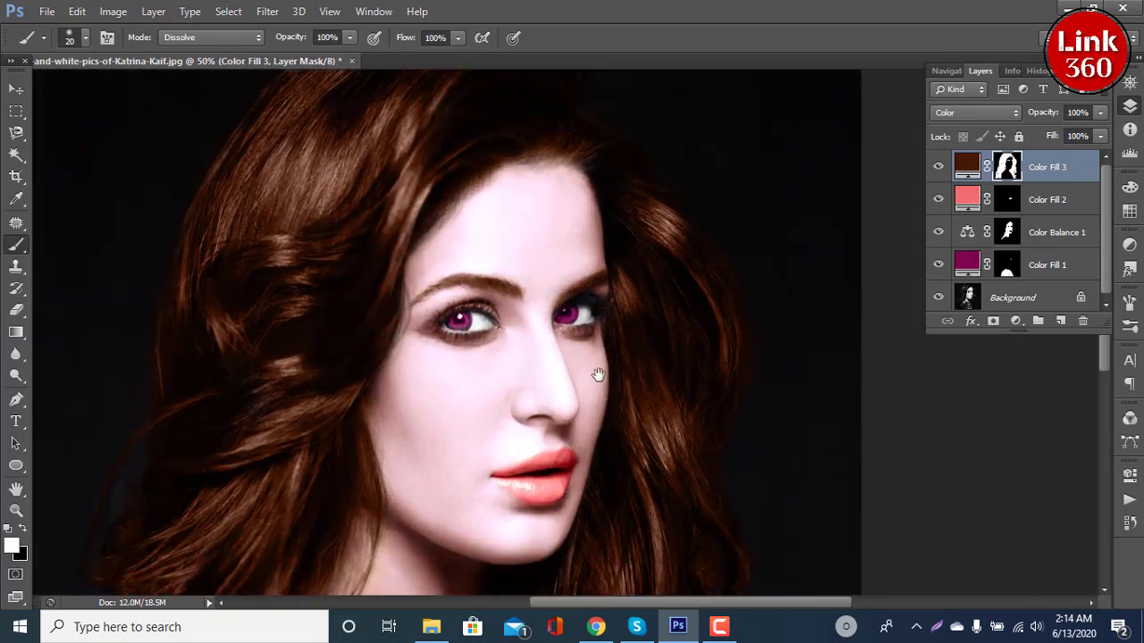
scroll(627, 356, "down", 2)
key("ctrl+minus")
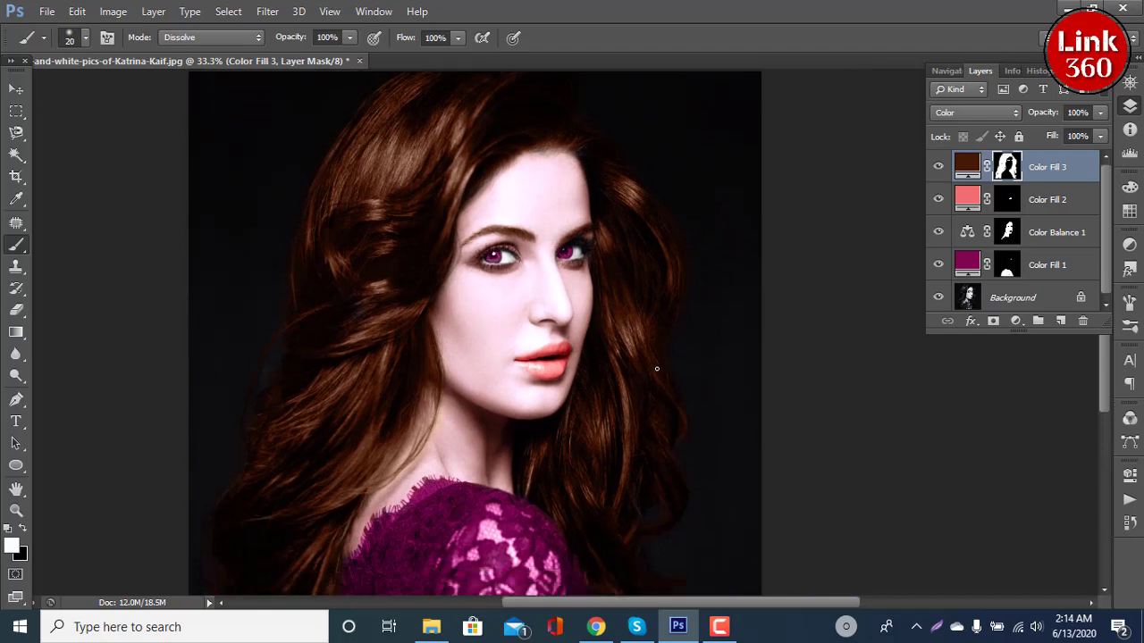
scroll(657, 368, "down", 1)
scroll(660, 368, "up", 1)
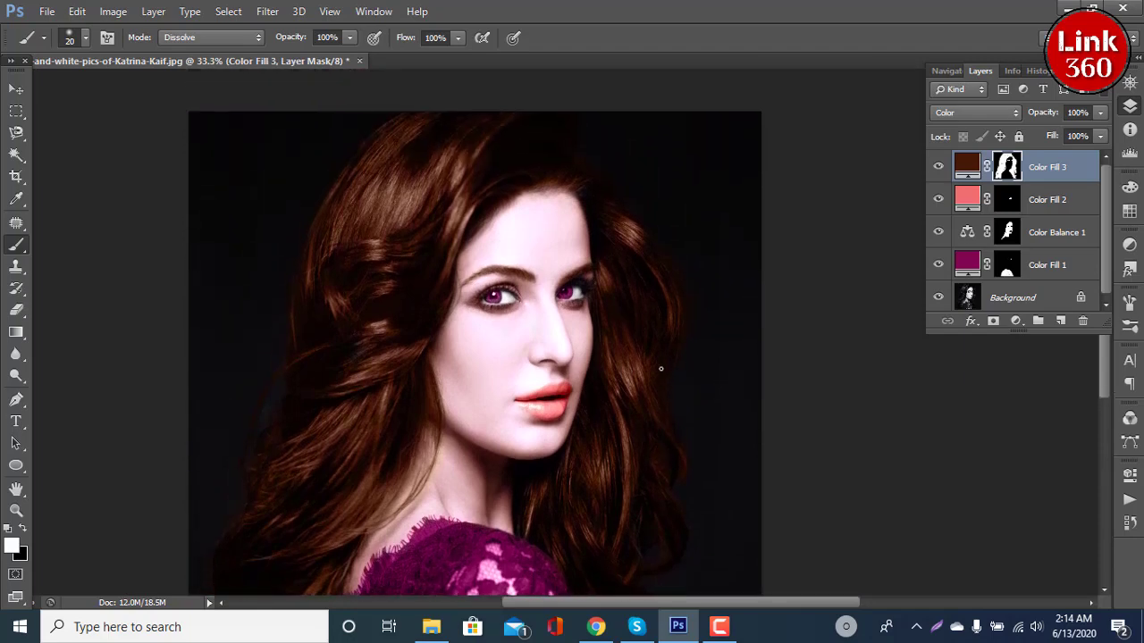
scroll(660, 368, "up", 2)
scroll(661, 367, "down", 2)
scroll(661, 367, "down", 1)
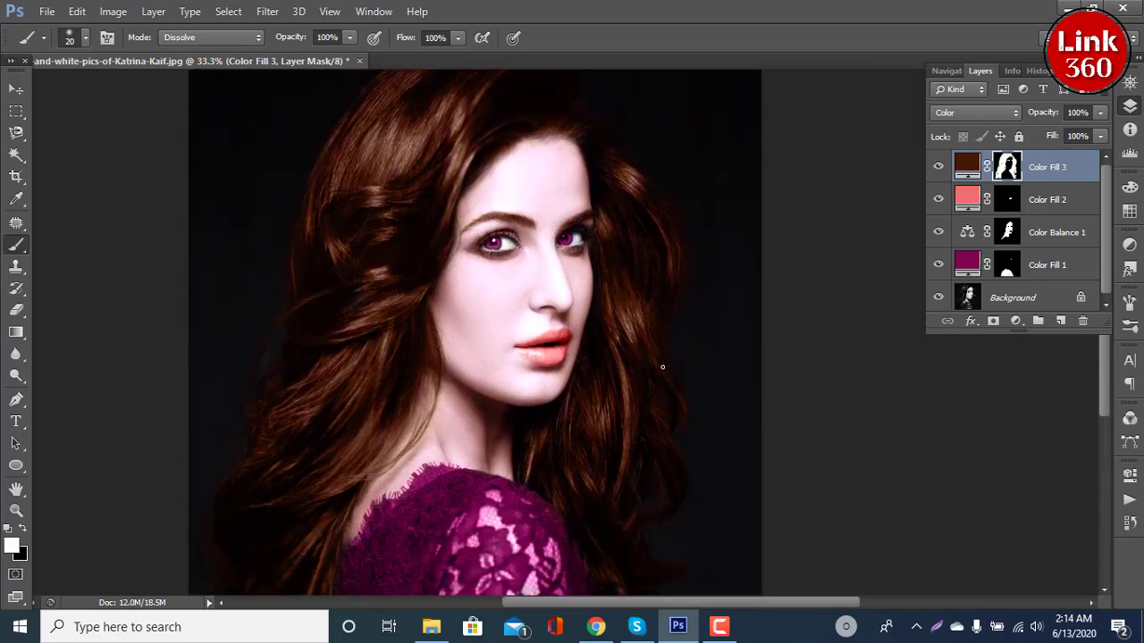
scroll(664, 361, "down", 4)
scroll(665, 361, "up", 2)
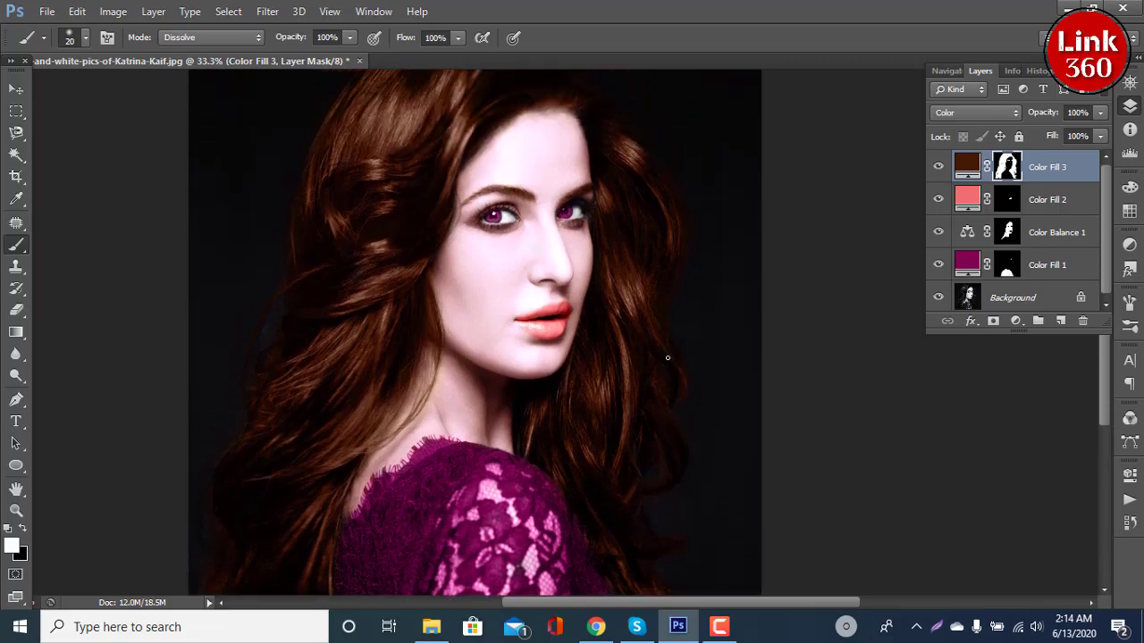
scroll(668, 357, "up", 2)
scroll(667, 357, "down", 1)
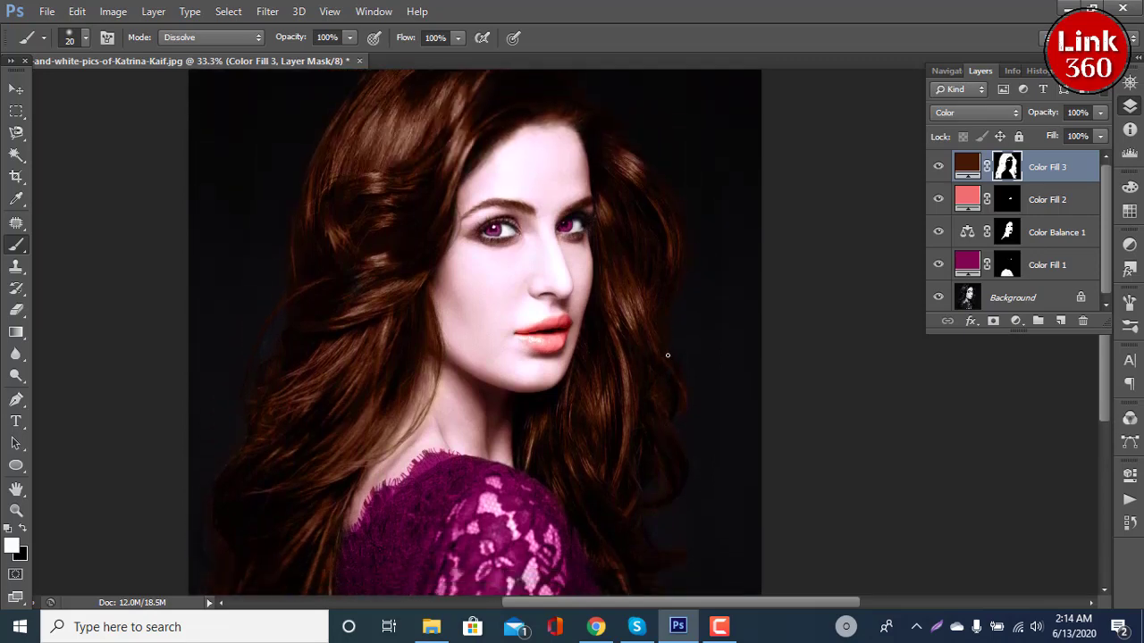
scroll(667, 355, "up", 1)
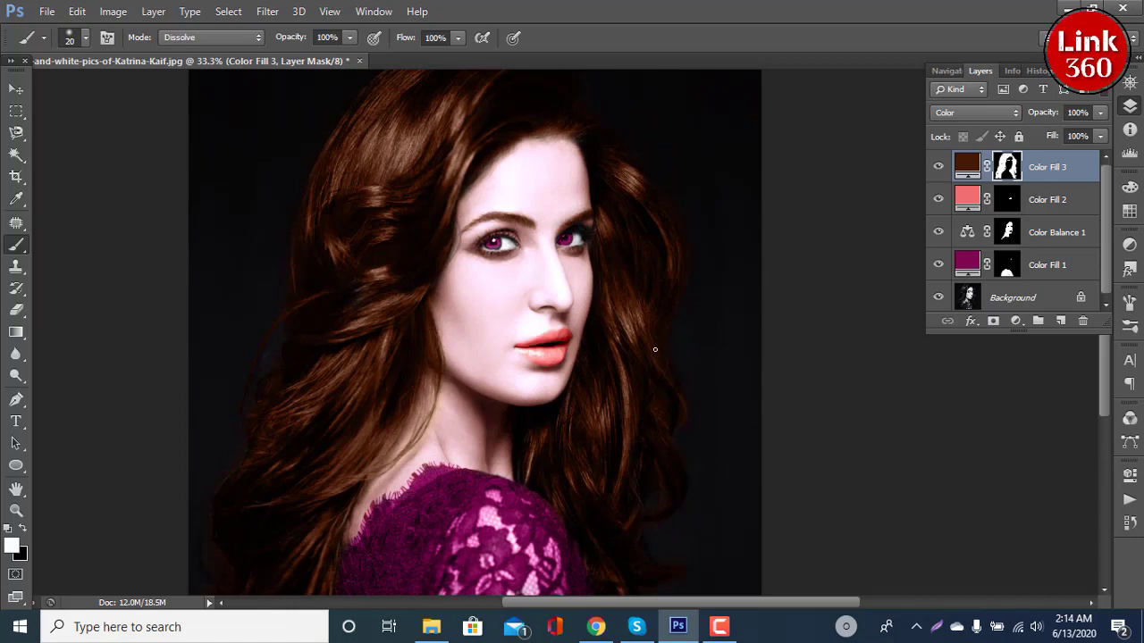
scroll(655, 349, "down", 3)
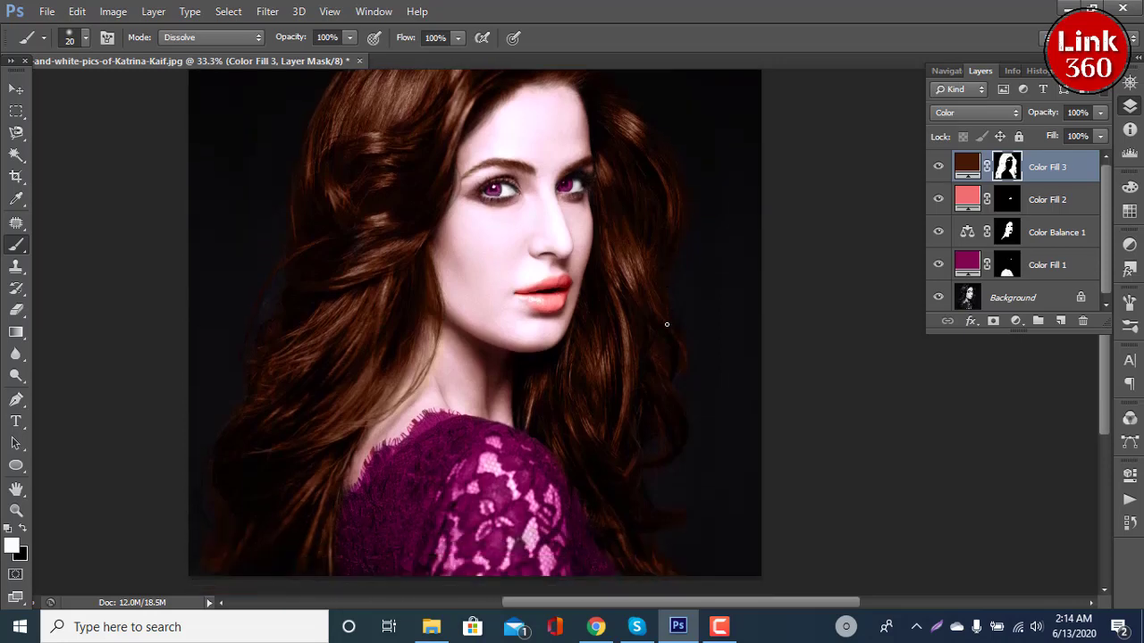
scroll(666, 324, "down", 3)
scroll(447, 410, "up", 4)
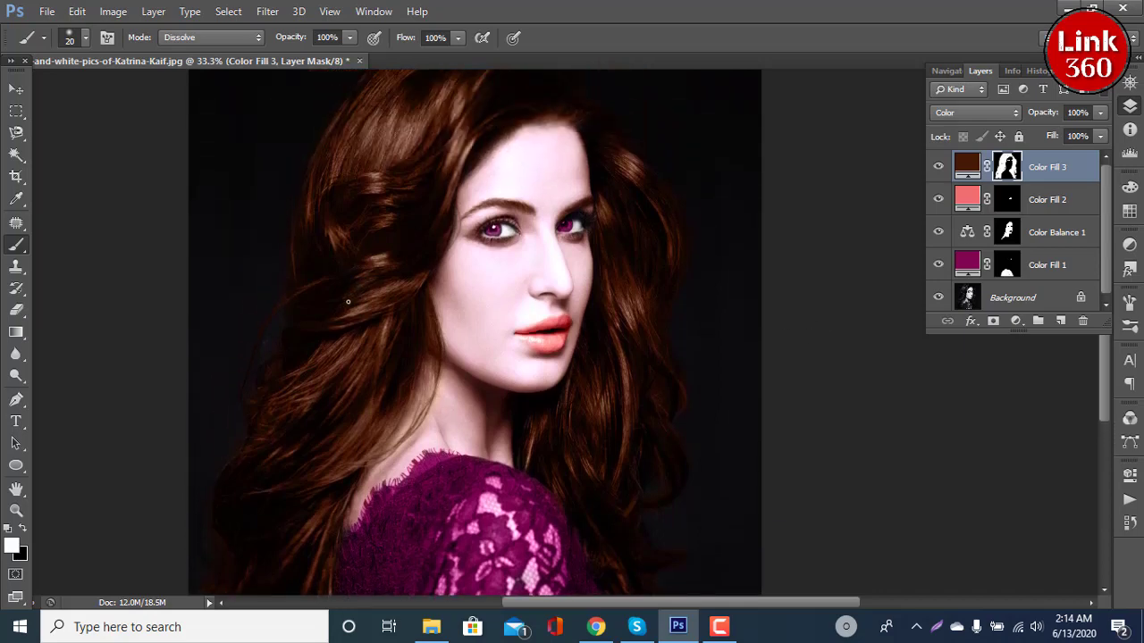
scroll(339, 313, "up", 1)
scroll(357, 299, "up", 3)
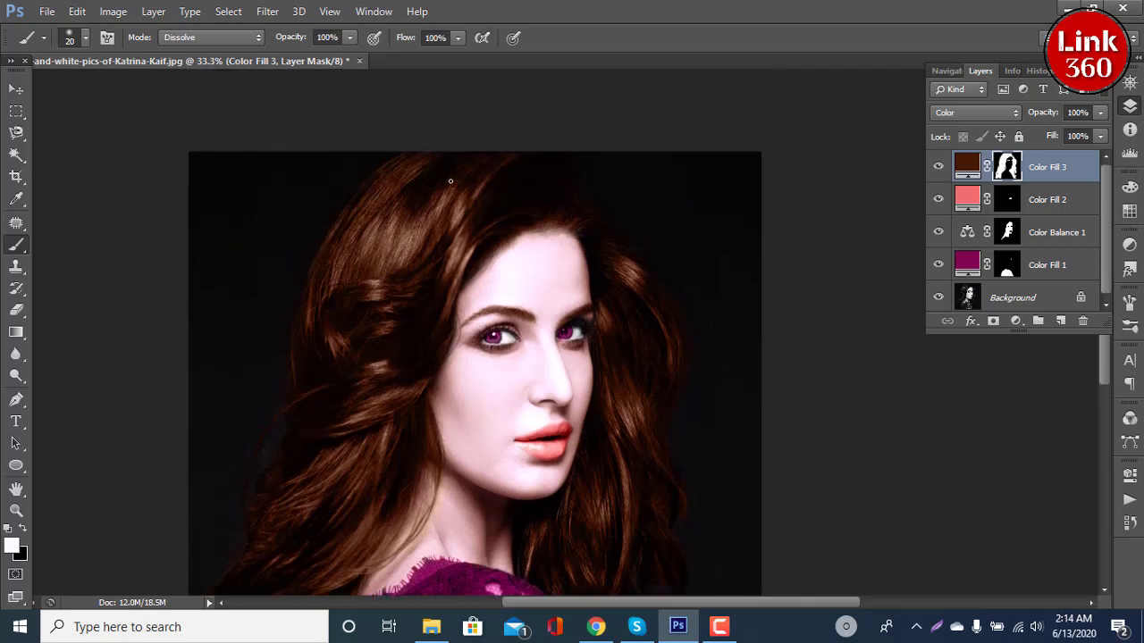
scroll(350, 407, "down", 5)
scroll(362, 313, "down", 3)
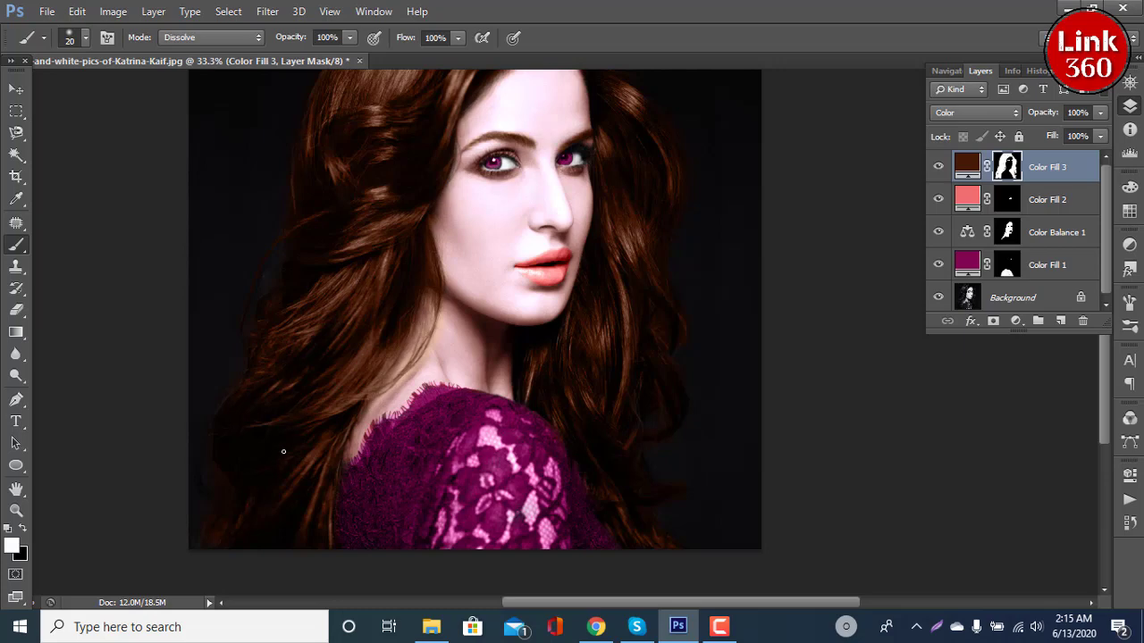
scroll(295, 393, "up", 3)
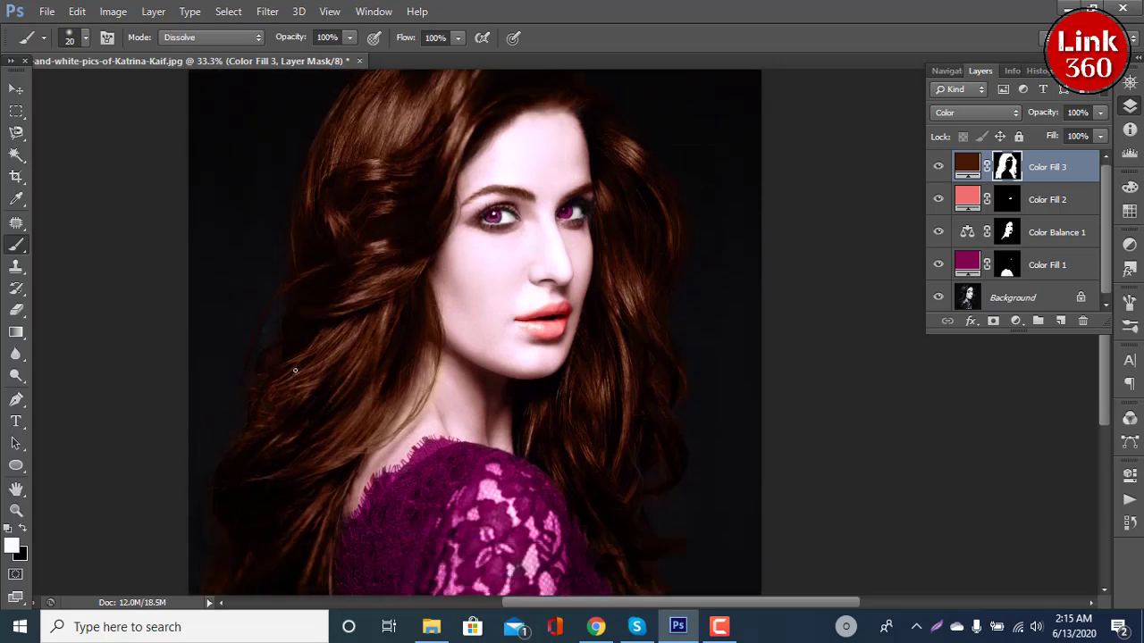
left_click(46, 12)
left_click(397, 203)
scroll(468, 294, "up", 2)
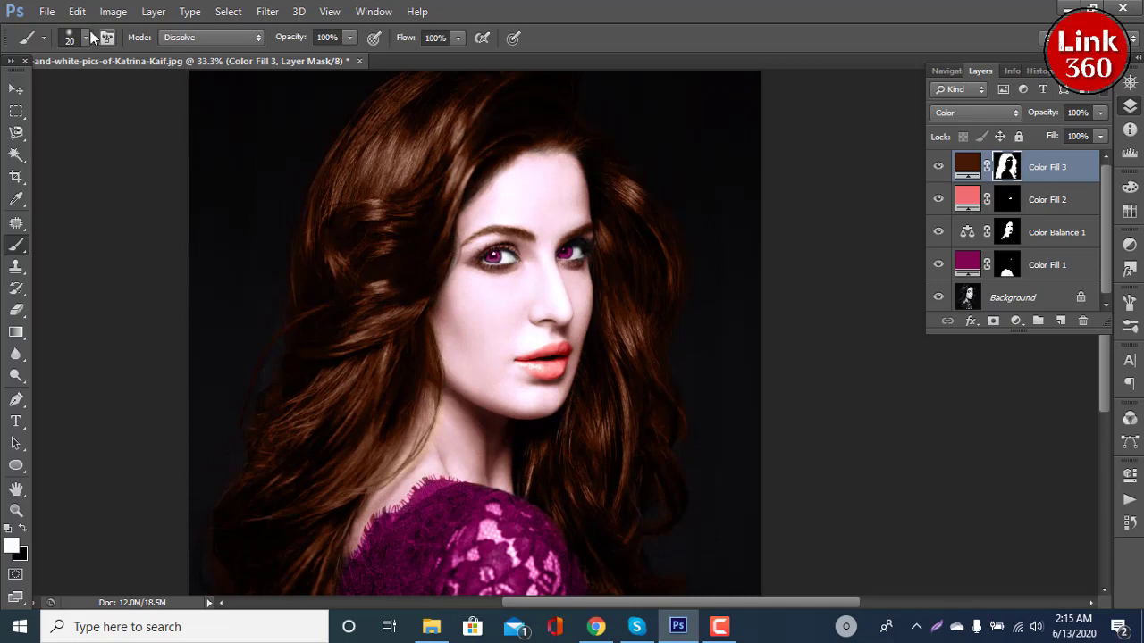
mouse_move(404, 348)
left_mouse_down()
mouse_move(519, 253)
mouse_move(683, 370)
left_mouse_up()
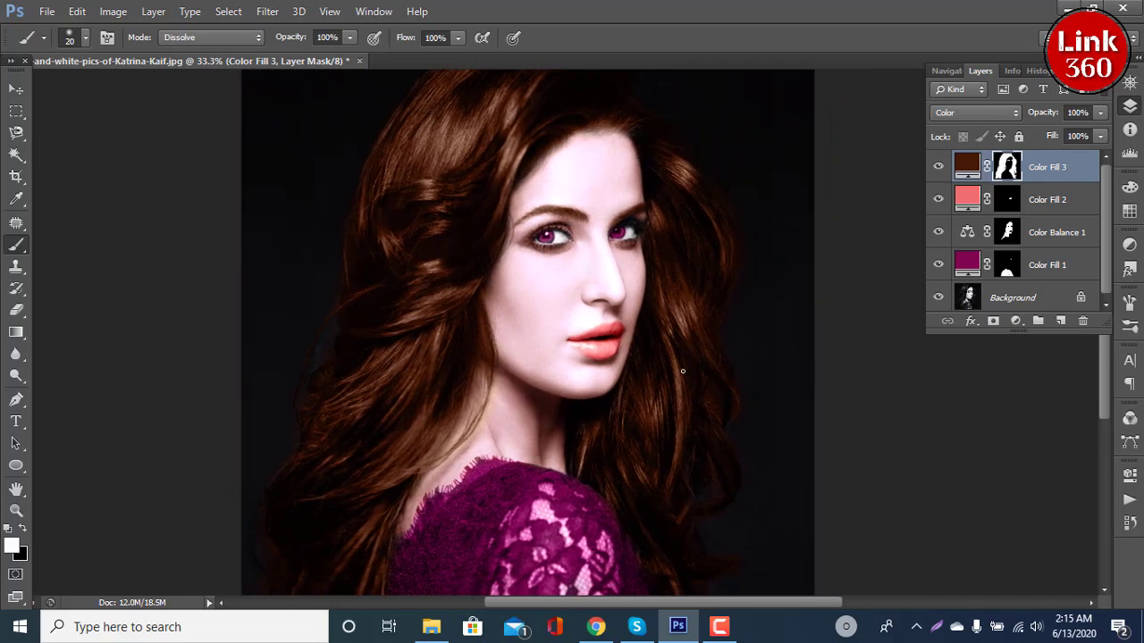
Save the layered portrait as a PSD on the Desktop
left_click(47, 12)
left_click(68, 166)
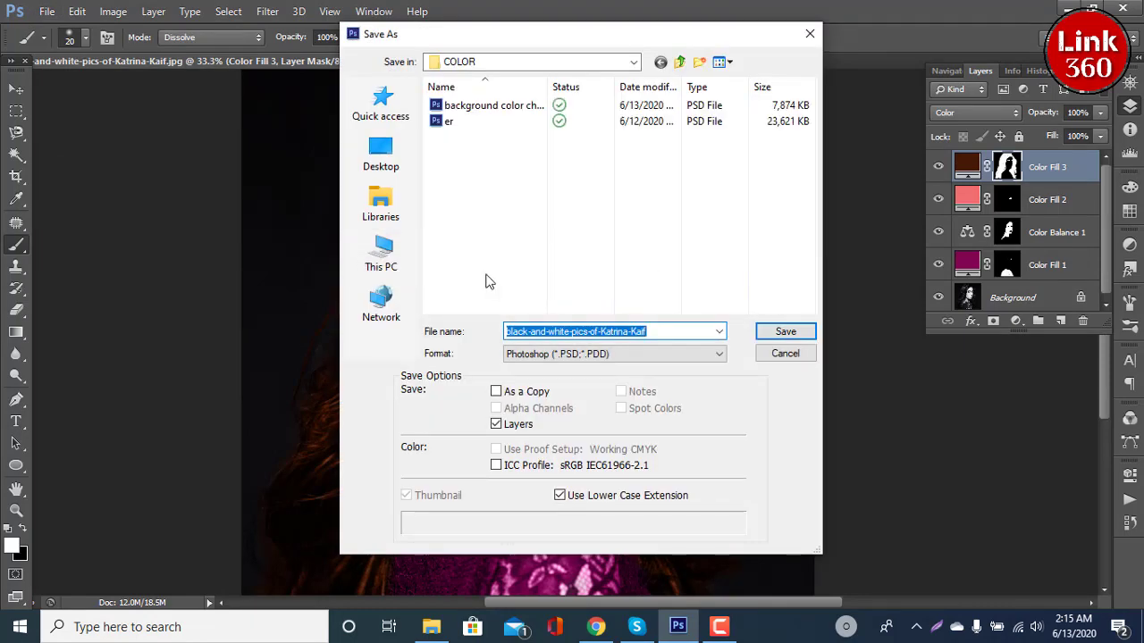
left_click(380, 153)
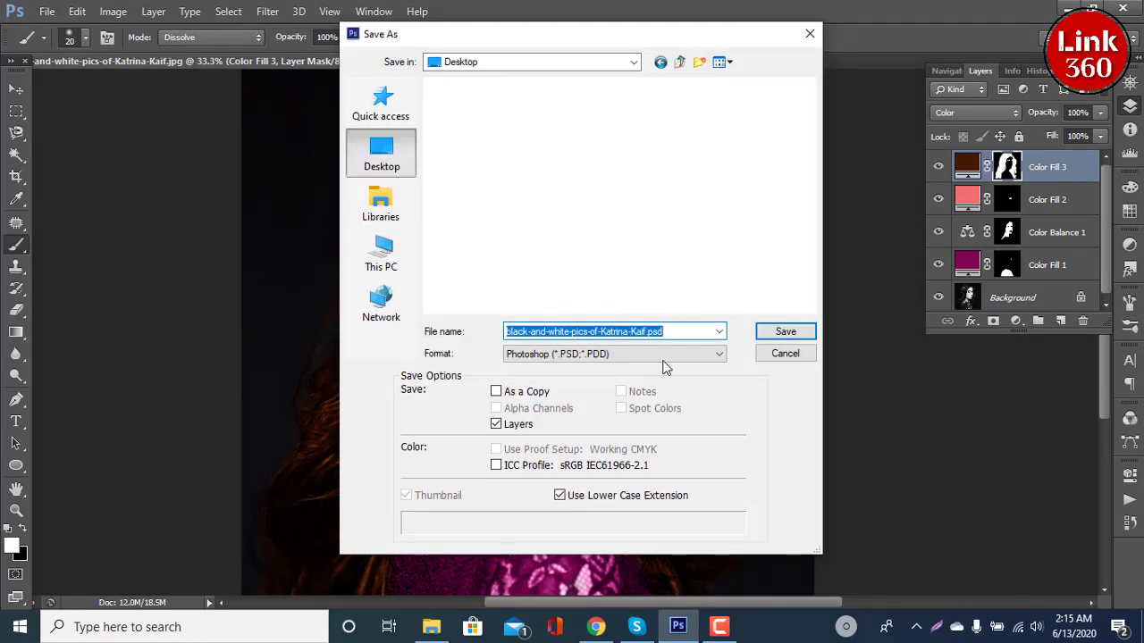
left_click(785, 331)
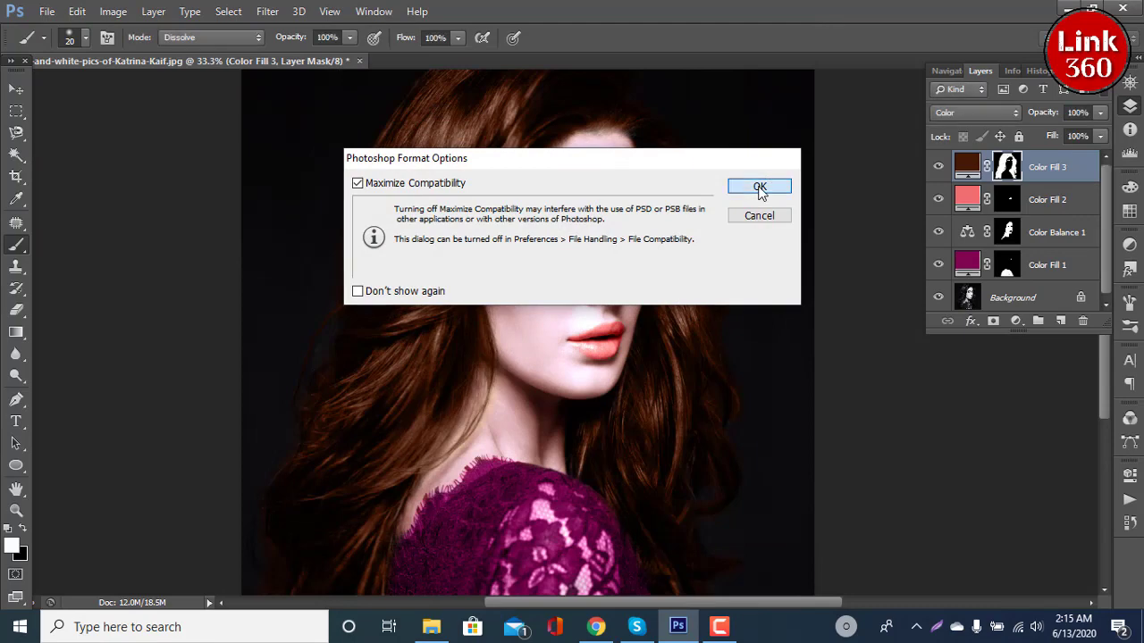
left_click(757, 185)
Save a JPEG copy named 'color' on the Desktop, accepting the quality options
left_click(46, 12)
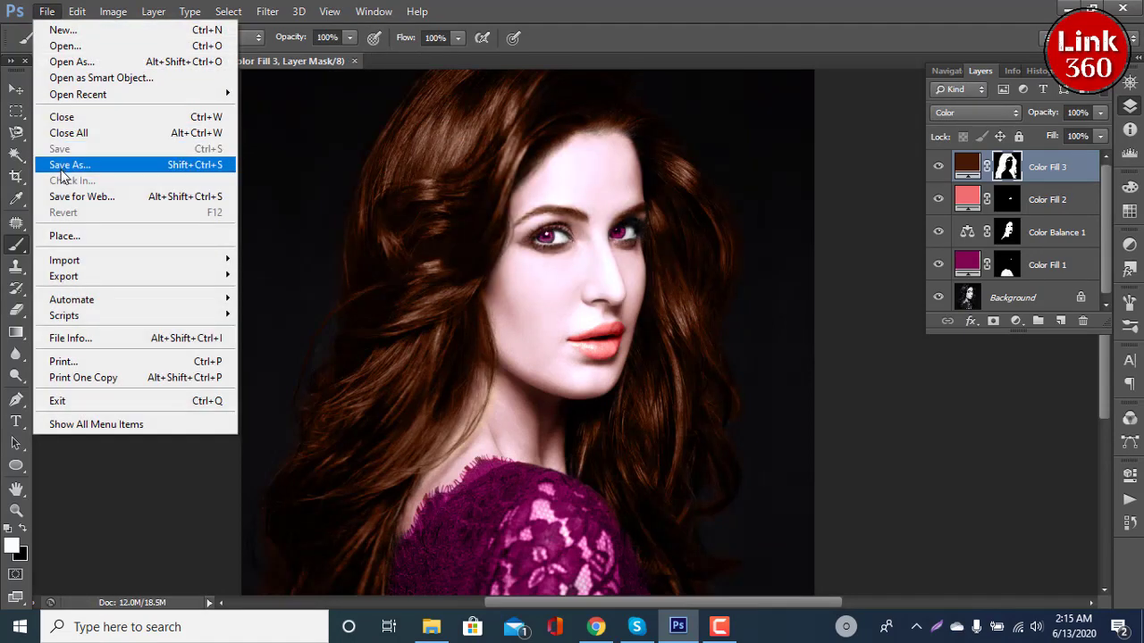
left_click(70, 167)
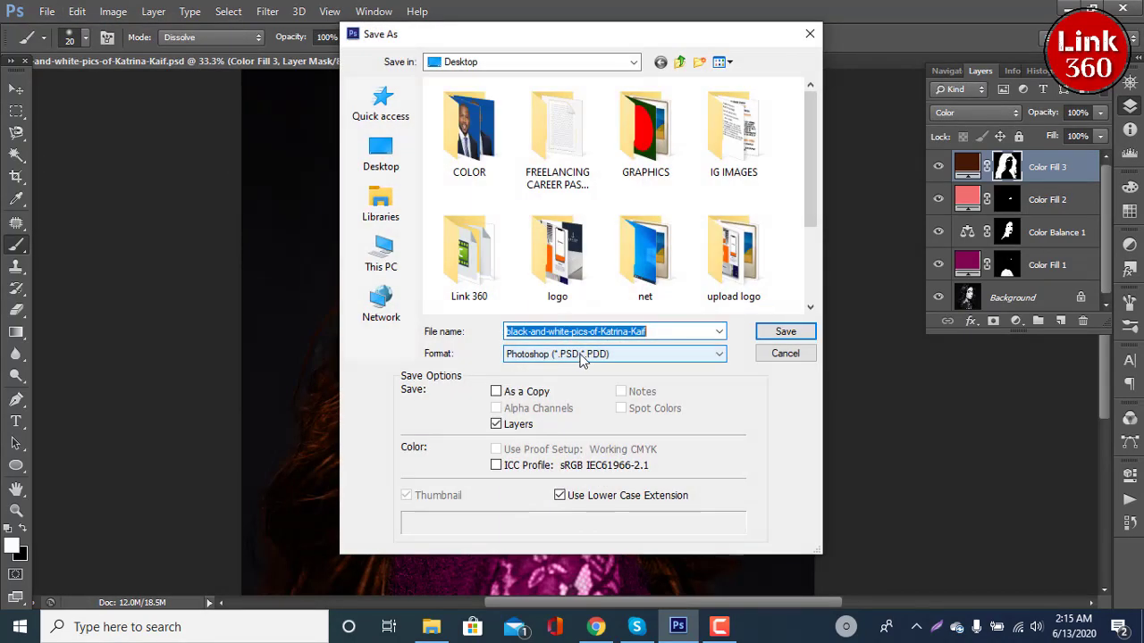
type("w")
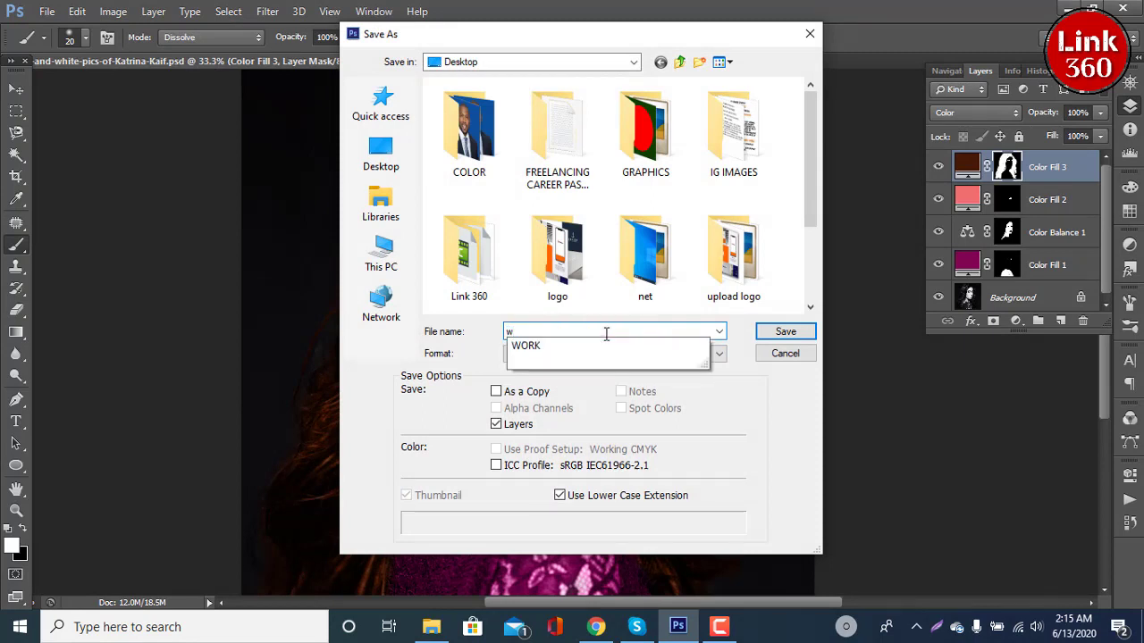
key("BackSpace")
type("colo")
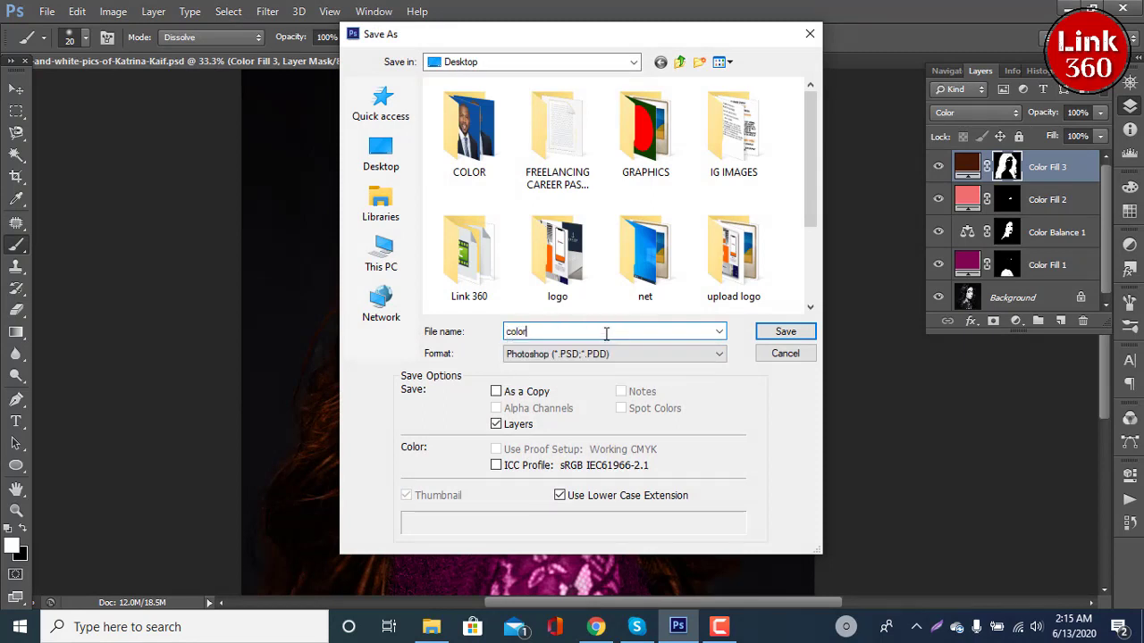
type("r")
left_click(607, 353)
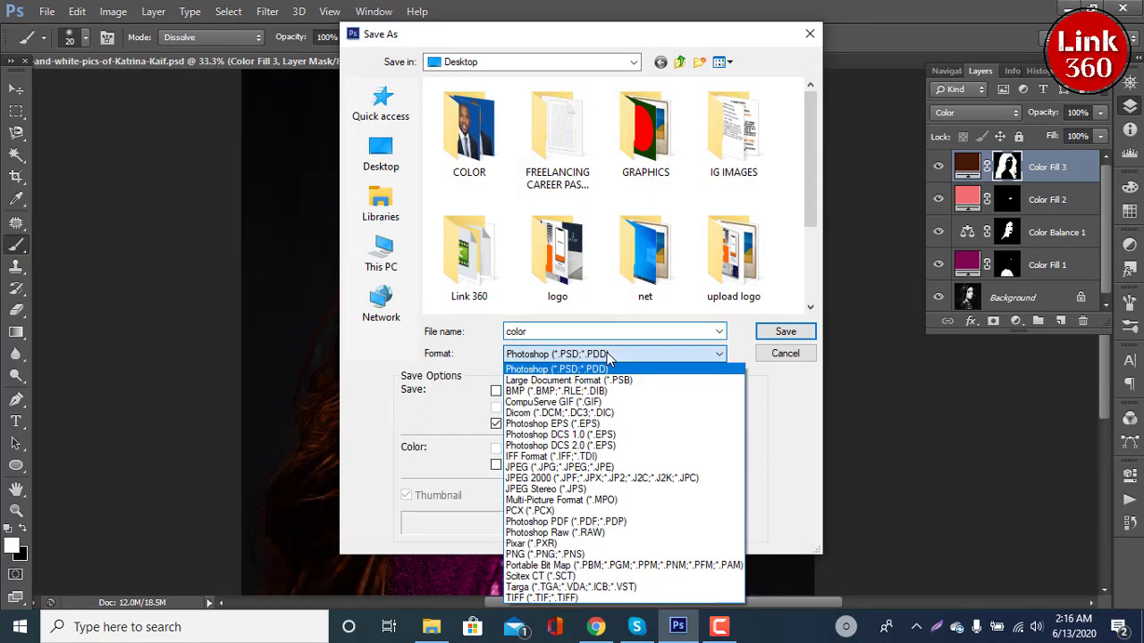
left_click(532, 469)
left_click(785, 330)
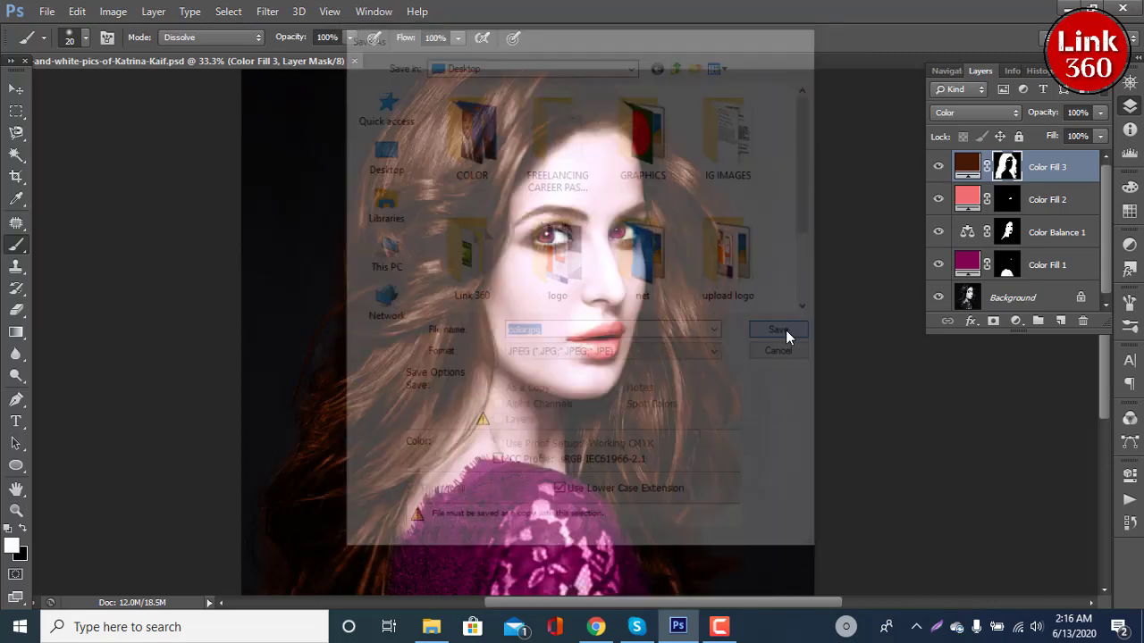
left_click(671, 155)
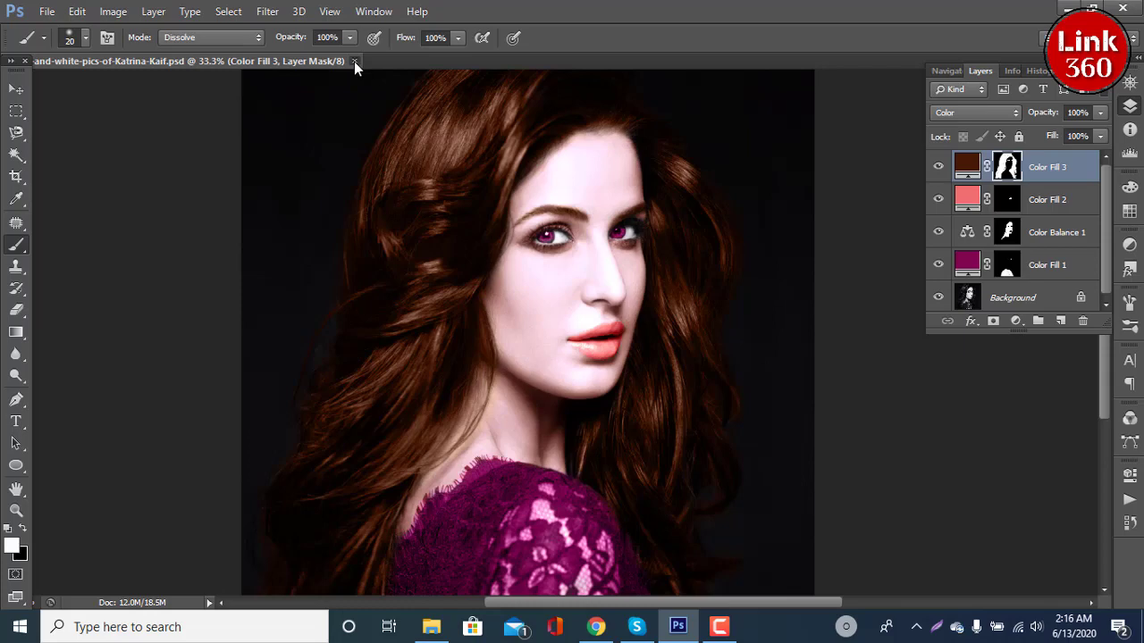
Close the layered PSD and open color.jpg, centred in the workspace
left_click(354, 61)
left_click(48, 13)
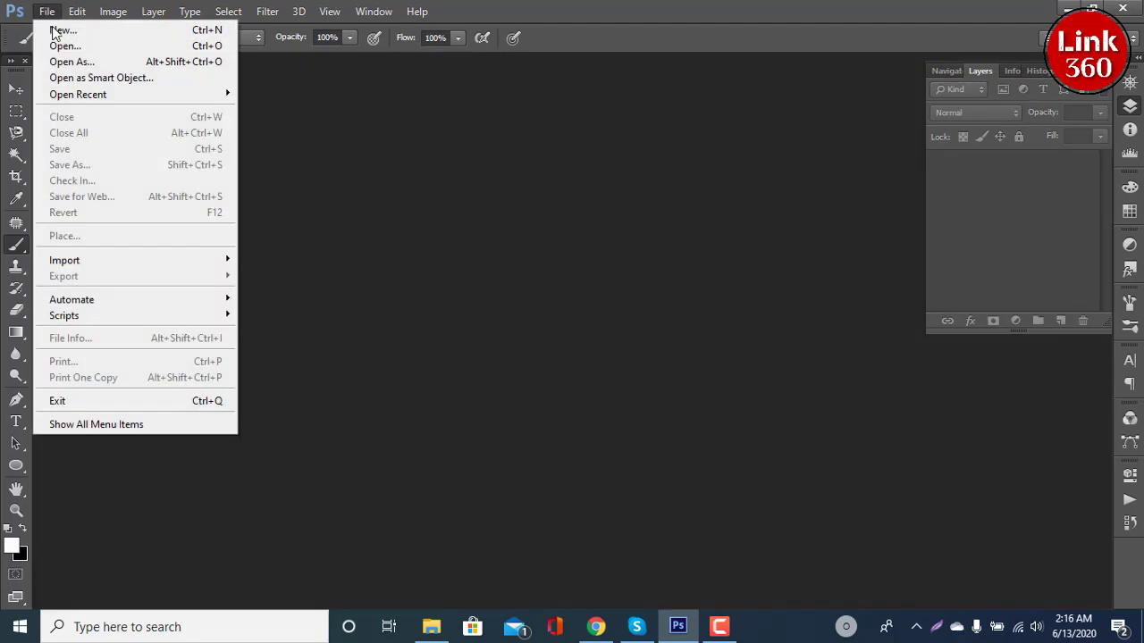
left_click(89, 45)
double_click(668, 358)
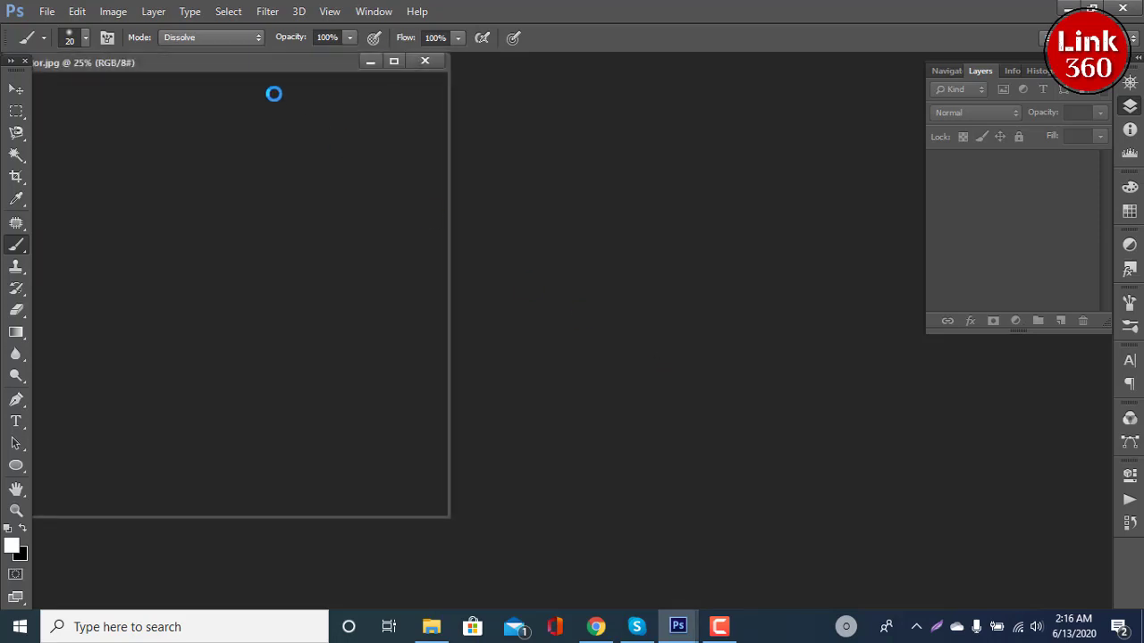
left_click_drag(253, 71, 687, 77)
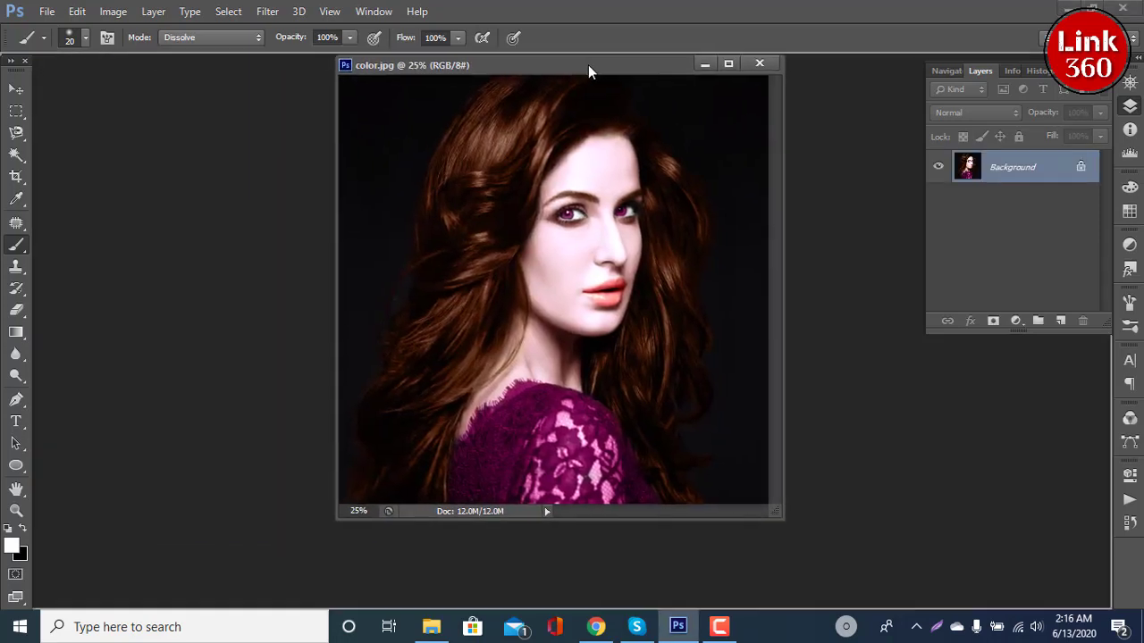
Open the black-and-white original from the COLOR folder and arrange both windows side by side
left_click(46, 12)
left_click(53, 43)
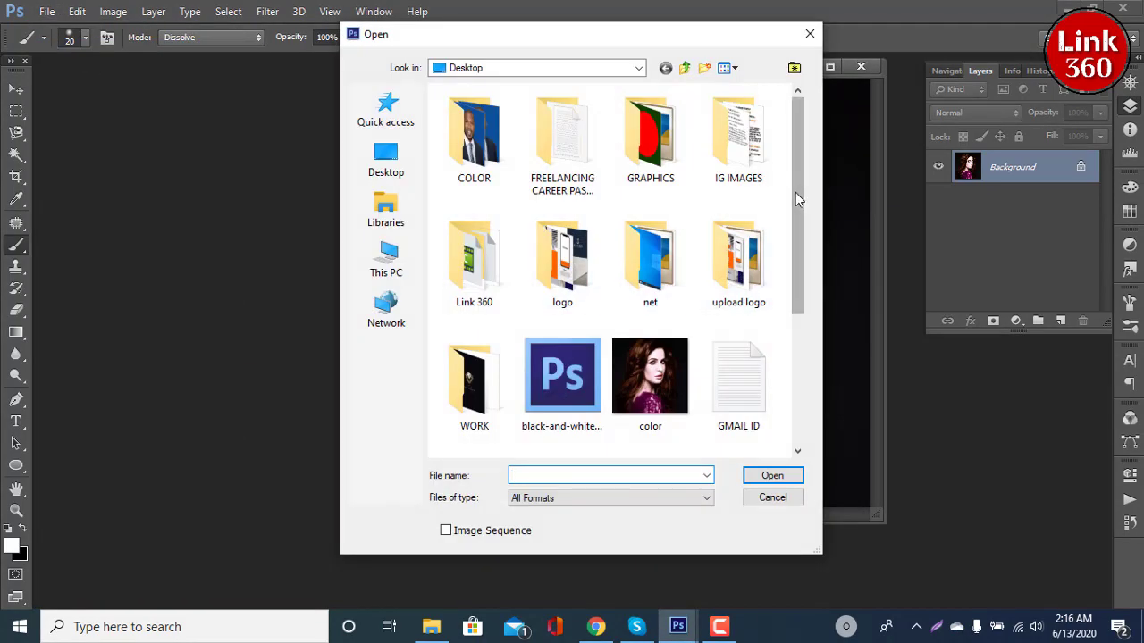
mouse_move(796, 193)
left_mouse_down()
mouse_move(806, 361)
mouse_move(813, 192)
left_mouse_up()
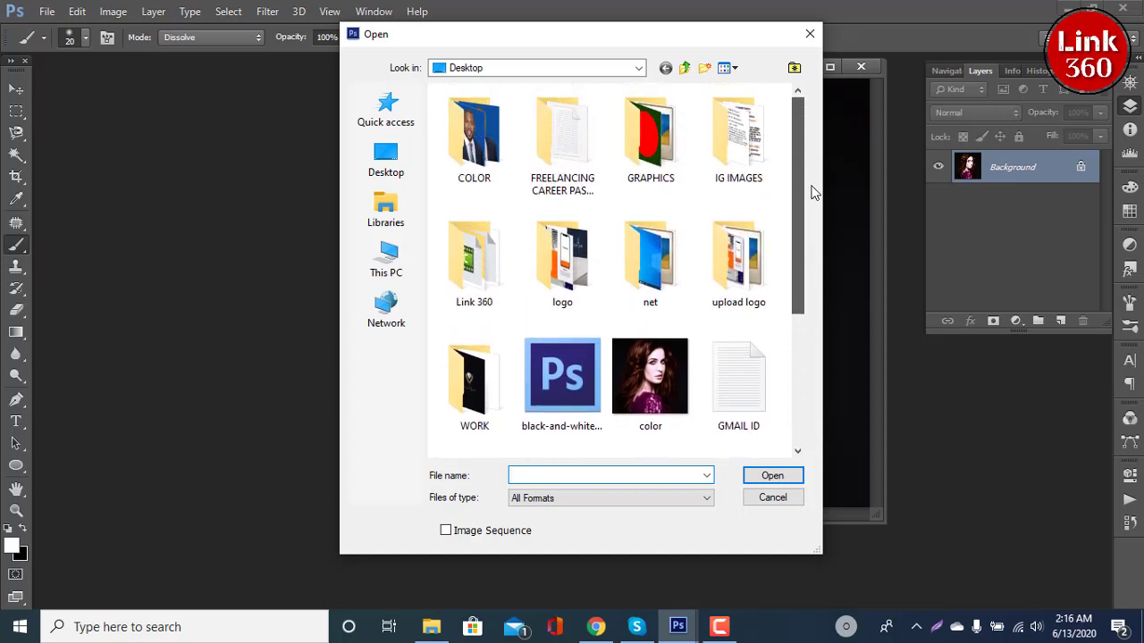
double_click(474, 132)
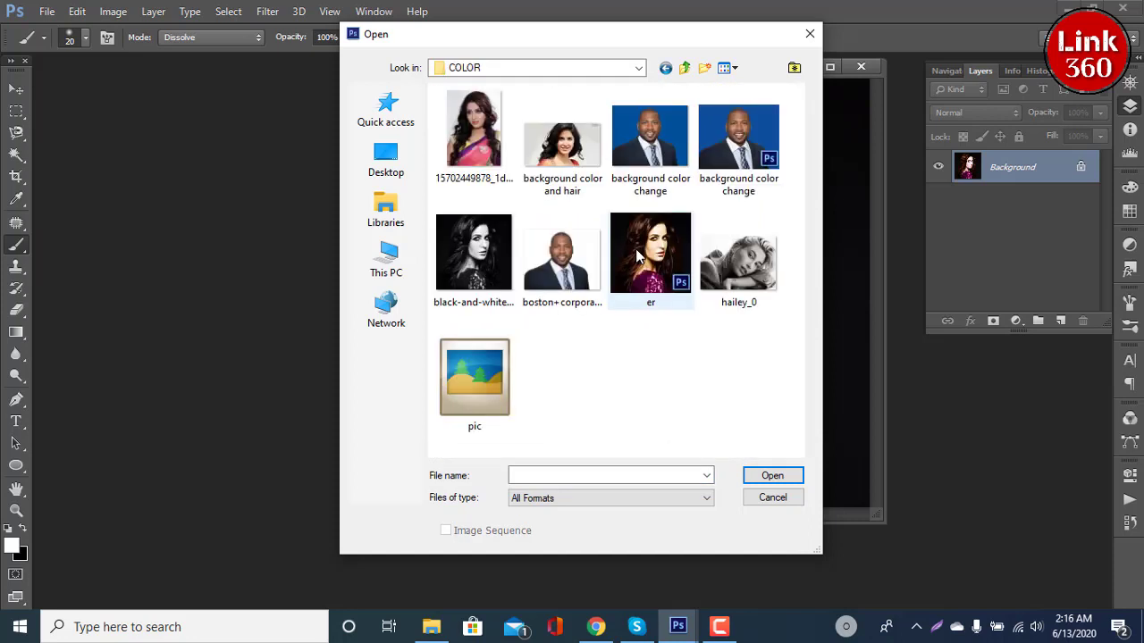
double_click(486, 258)
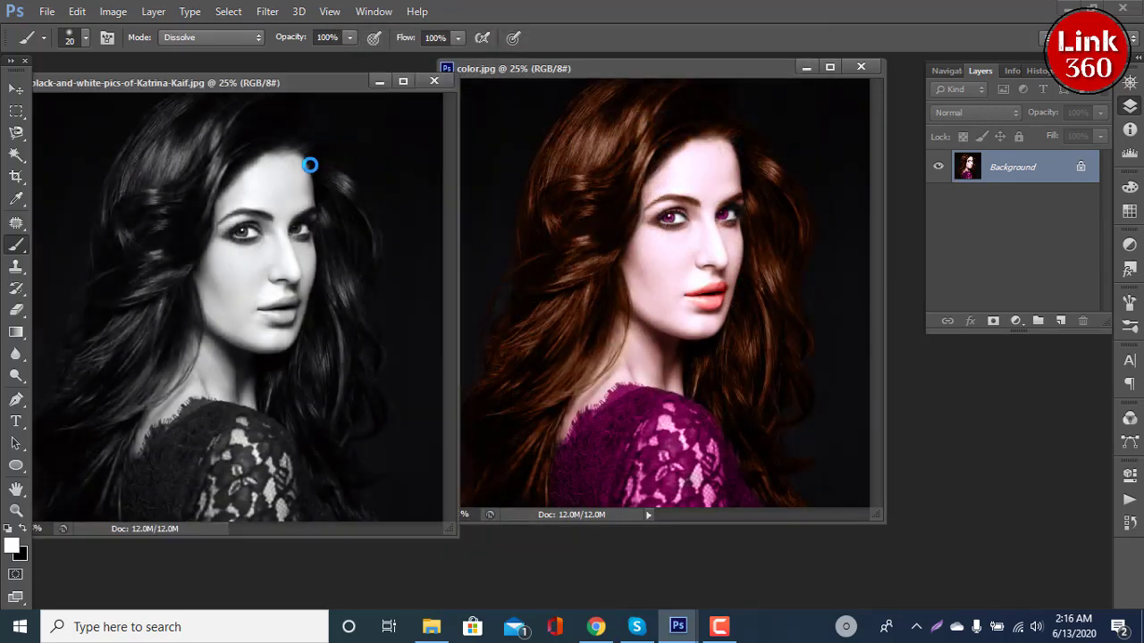
mouse_move(564, 68)
left_mouse_down()
mouse_move(596, 93)
mouse_move(607, 78)
left_mouse_up()
left_click_drag(321, 87, 335, 80)
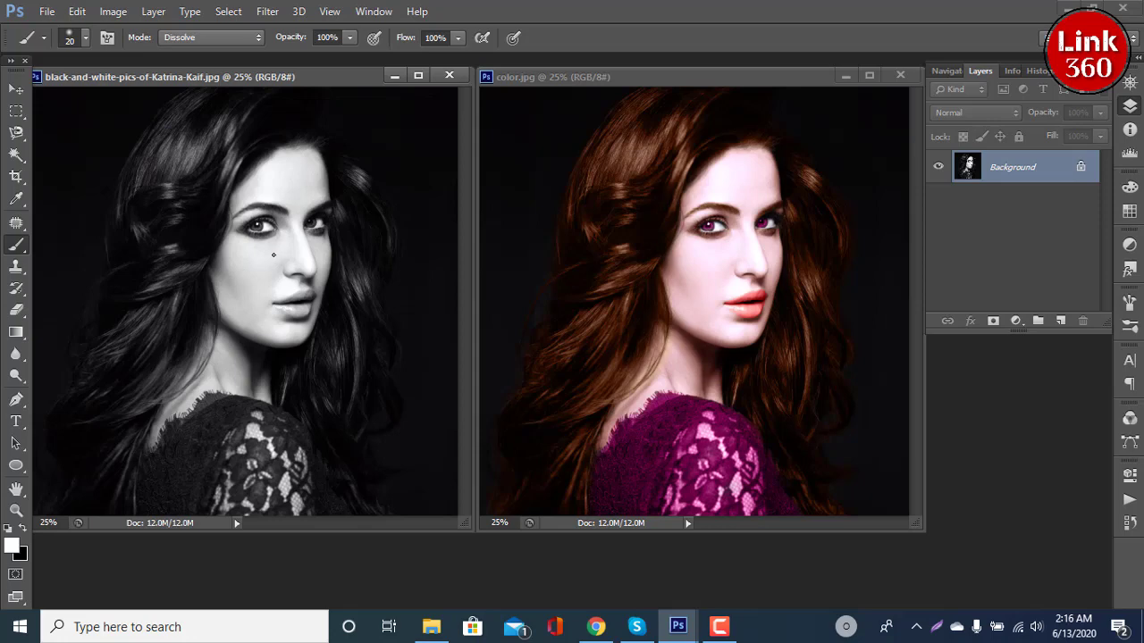
left_click(16, 89)
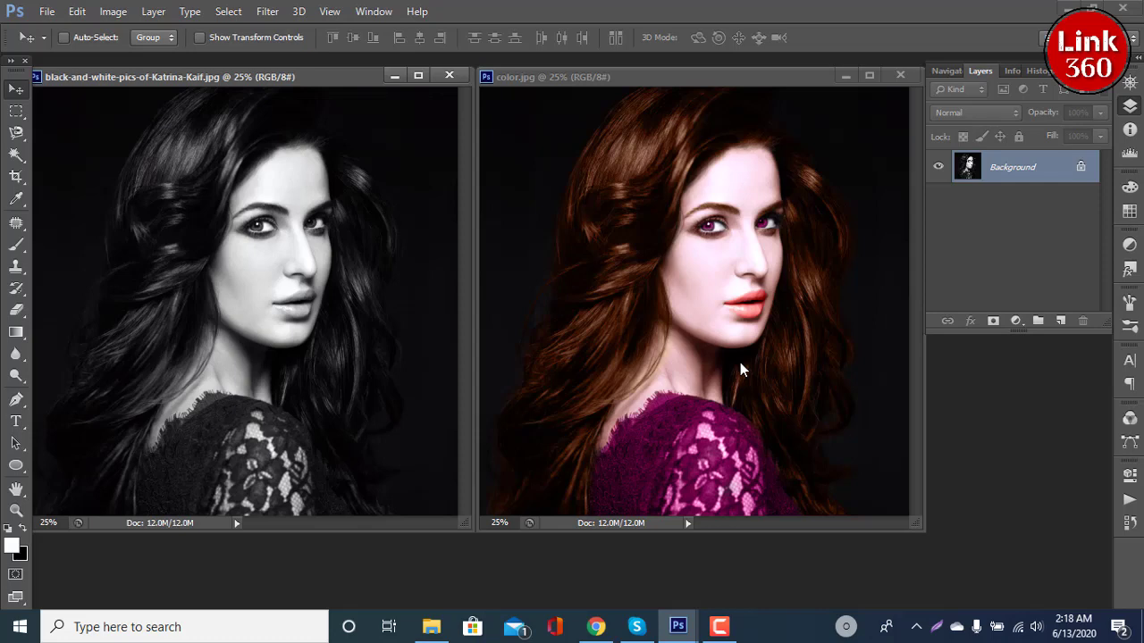
left_click(762, 268)
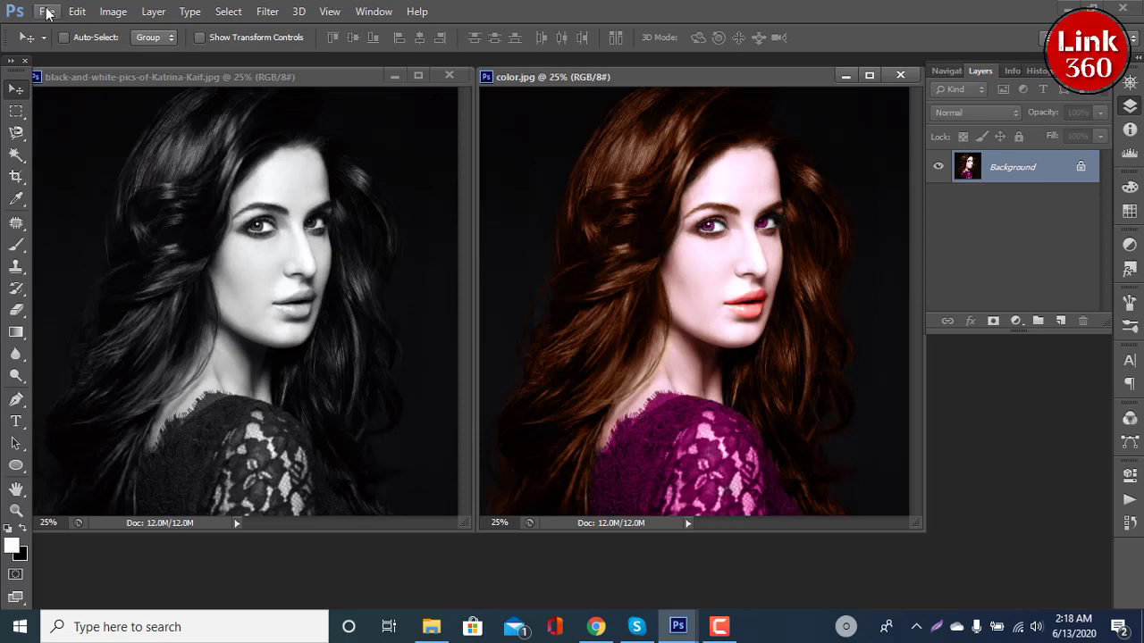
left_click(46, 11)
left_click(63, 49)
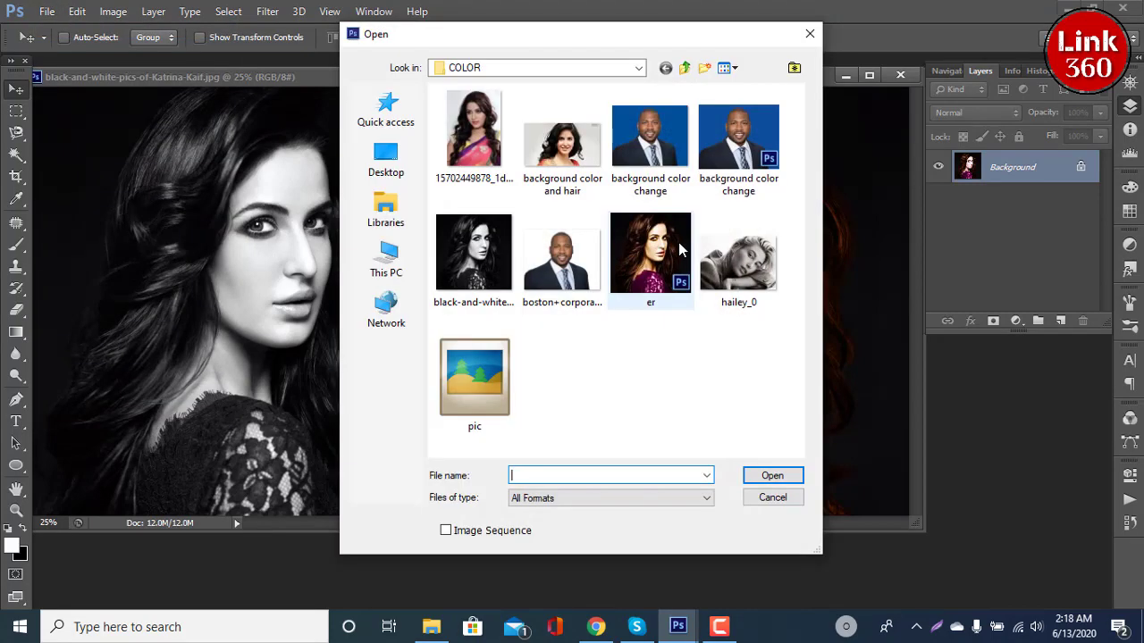
mouse_move(650, 255)
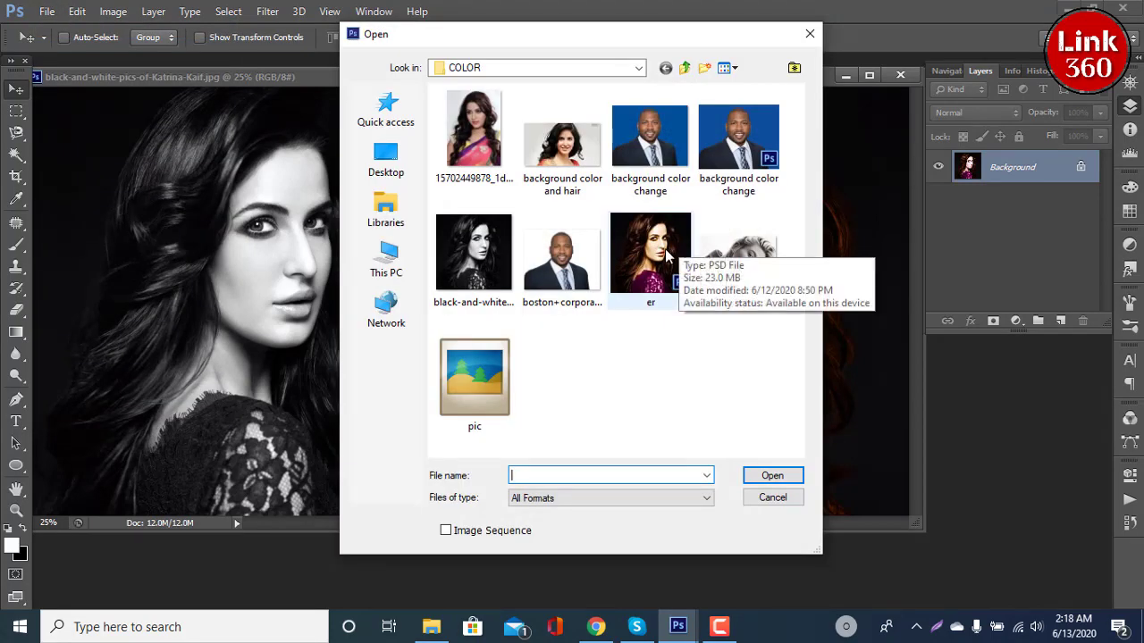
double_click(665, 254)
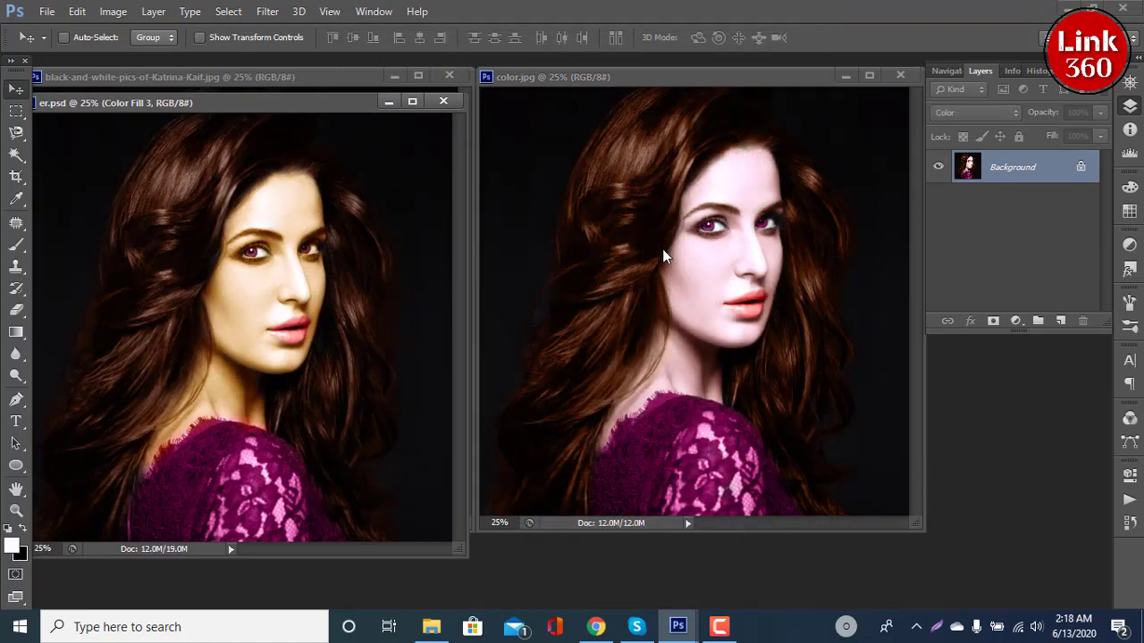
left_click_drag(328, 107, 570, 116)
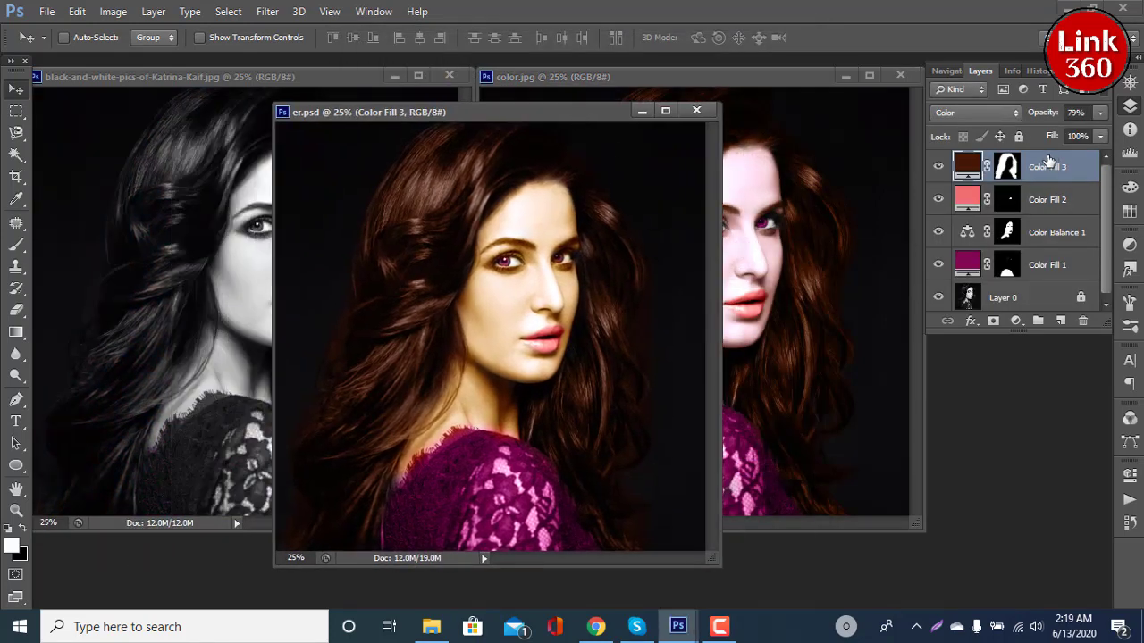
left_click(1032, 206)
left_click(1027, 234)
left_click(1023, 267)
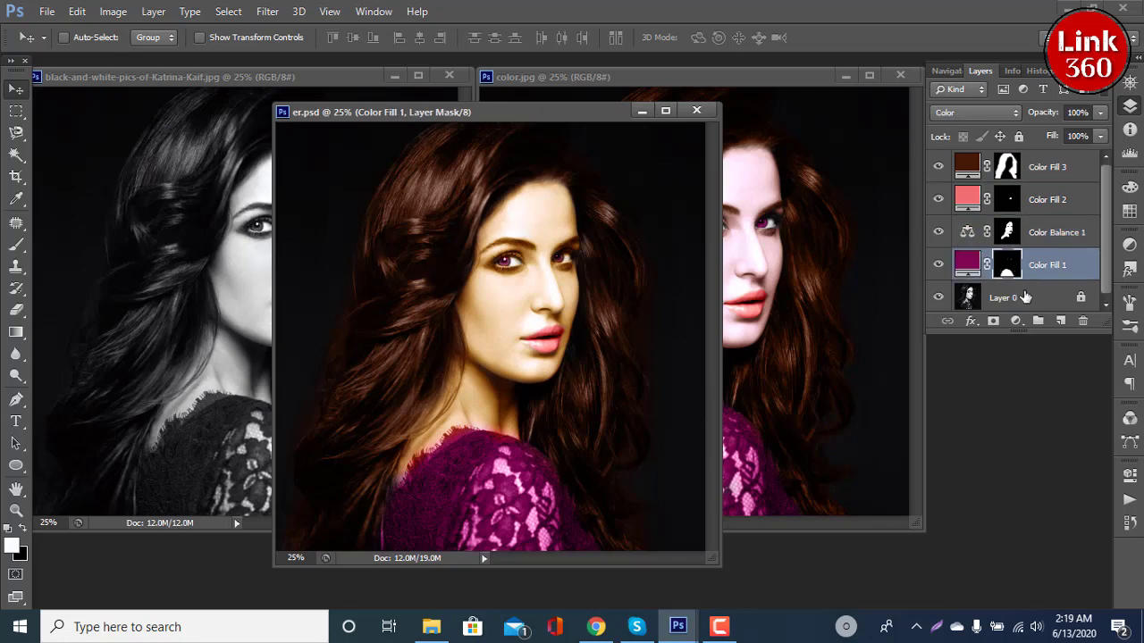
left_click(937, 166)
left_click(938, 200)
left_click(938, 232)
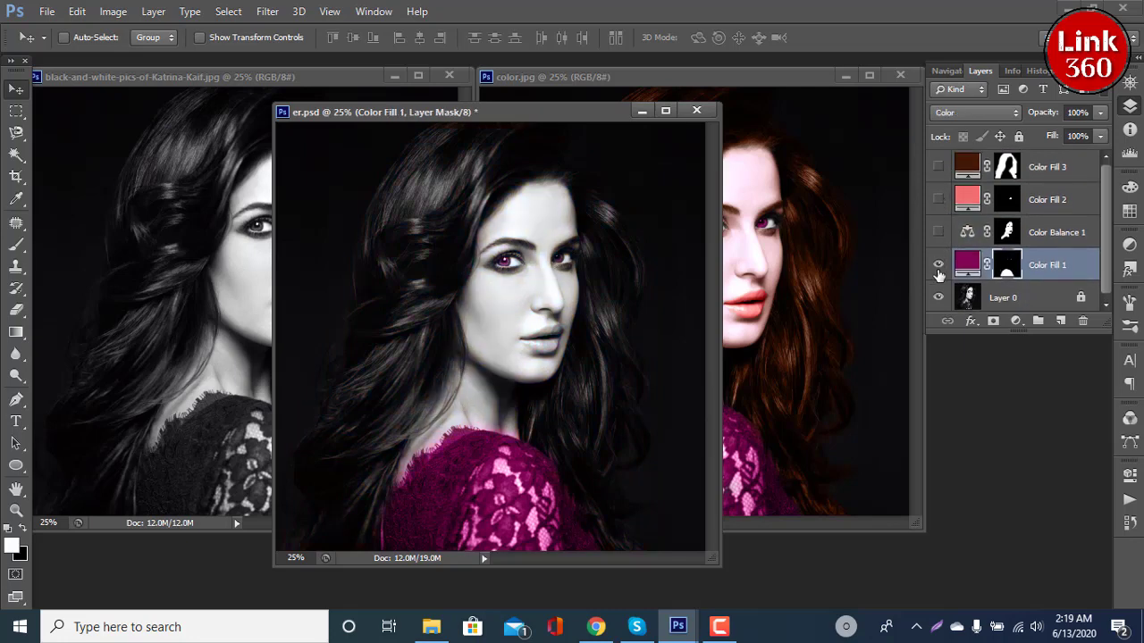
left_click(938, 264)
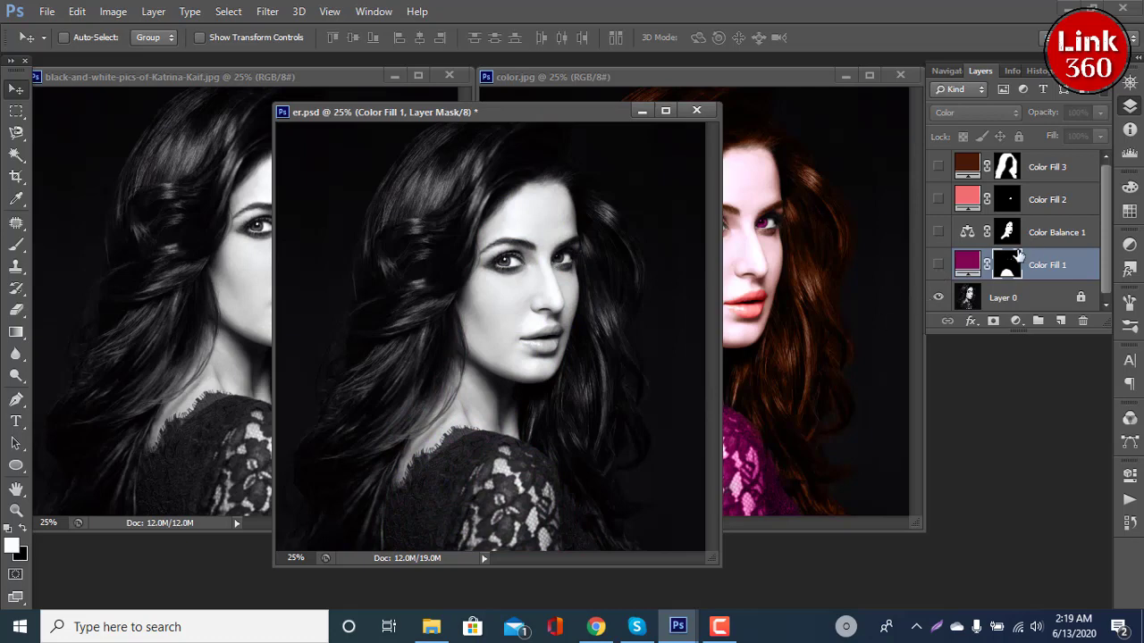
left_click(938, 267)
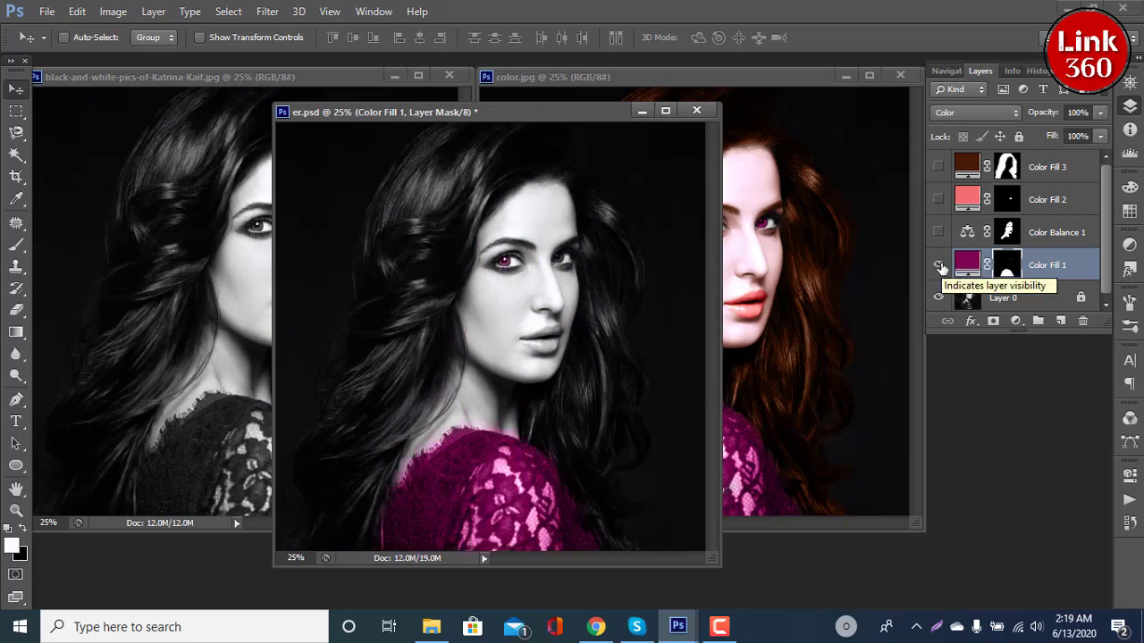
left_click(938, 232)
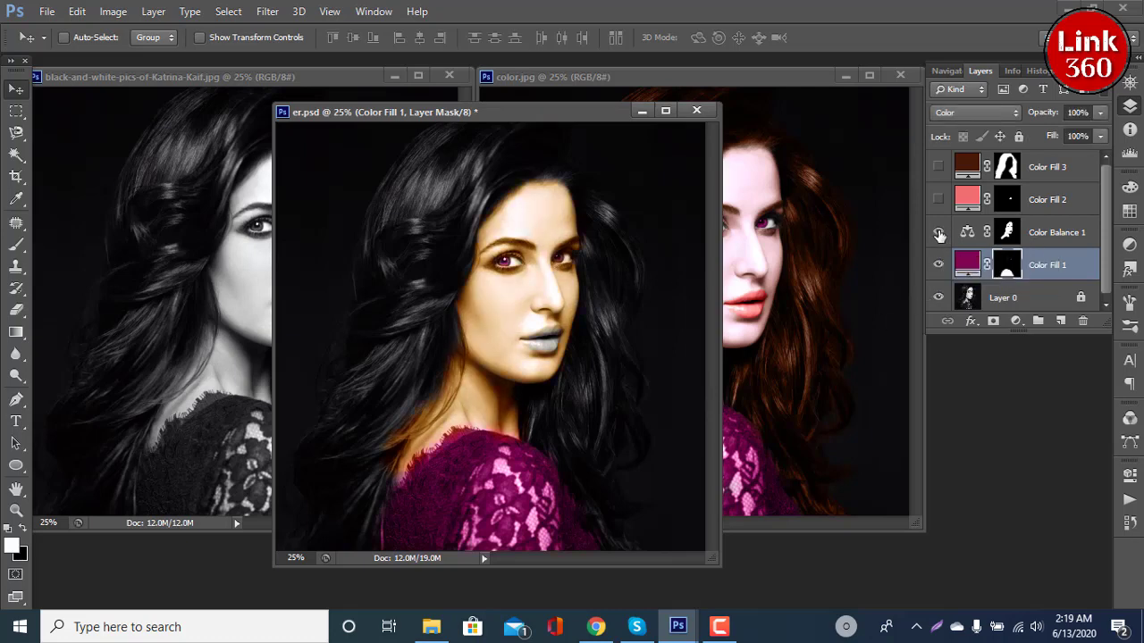
left_click(938, 167)
left_click_drag(605, 115, 511, 202)
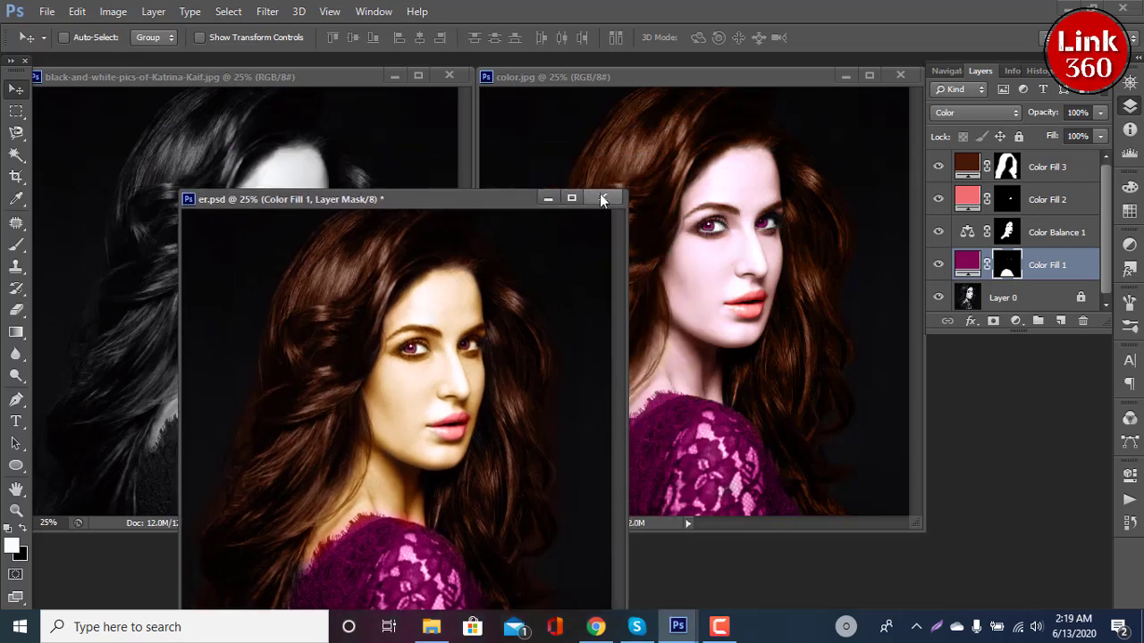
left_click(603, 197)
left_click(586, 250)
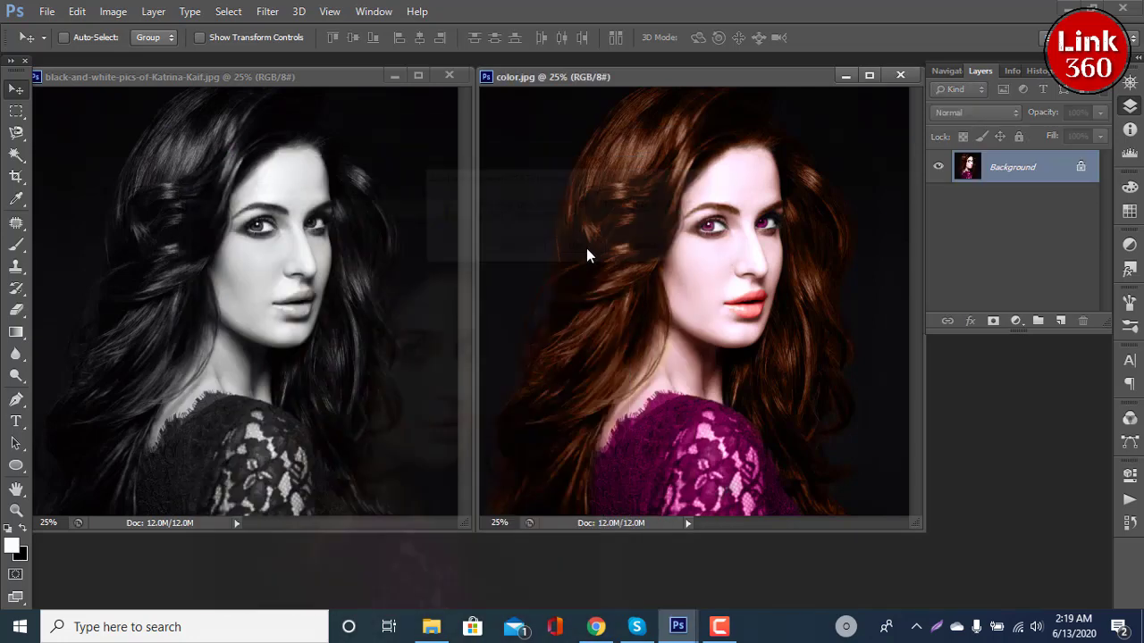